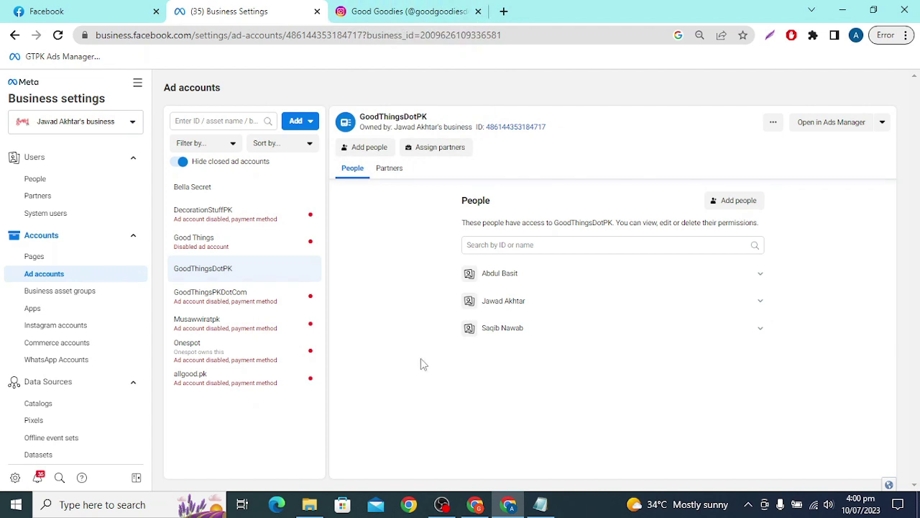
- Look over the Good Goodies Facebook page and Instagram profile, and return to the Business settings
{"action": "left_click", "coordinate": [108, 10]}
{"action": "scroll", "coordinate": [427, 348], "scroll_direction": "down", "scroll_amount": 2}
{"action": "scroll", "coordinate": [427, 348], "scroll_direction": "down", "scroll_amount": 3}
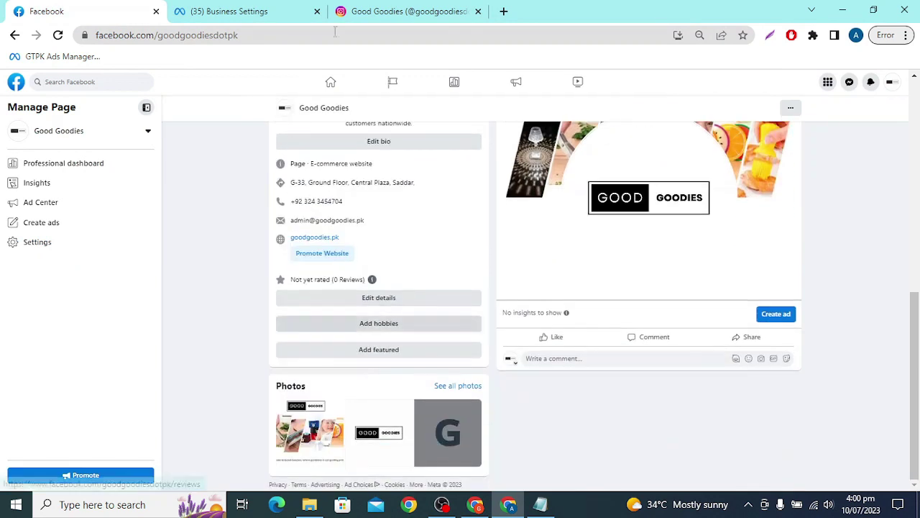
{"action": "left_click", "coordinate": [386, 10]}
{"action": "scroll", "coordinate": [443, 192], "scroll_direction": "down", "scroll_amount": 2}
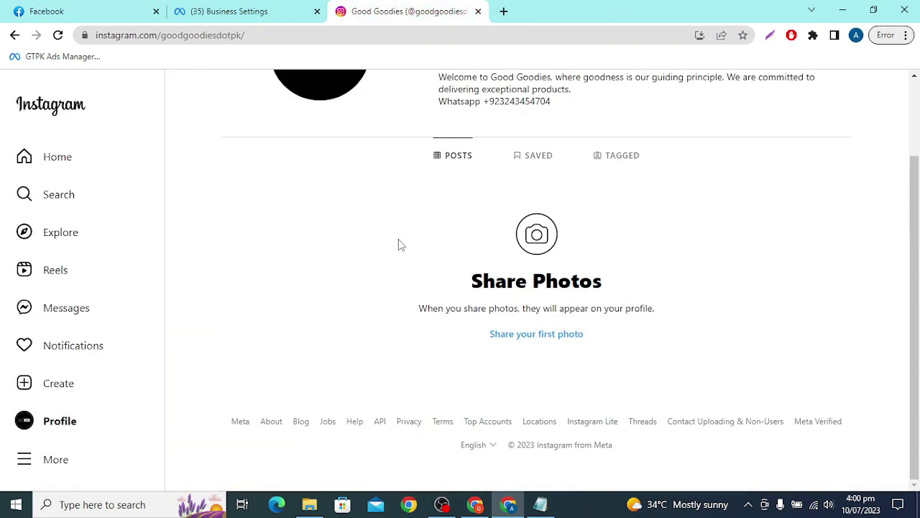
{"action": "scroll", "coordinate": [399, 245], "scroll_direction": "up", "scroll_amount": 2}
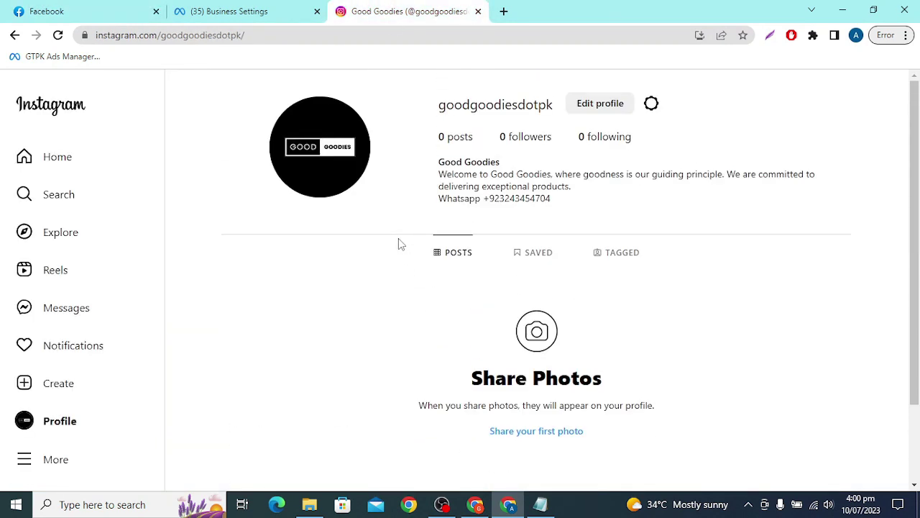
{"action": "left_click", "coordinate": [284, 9]}
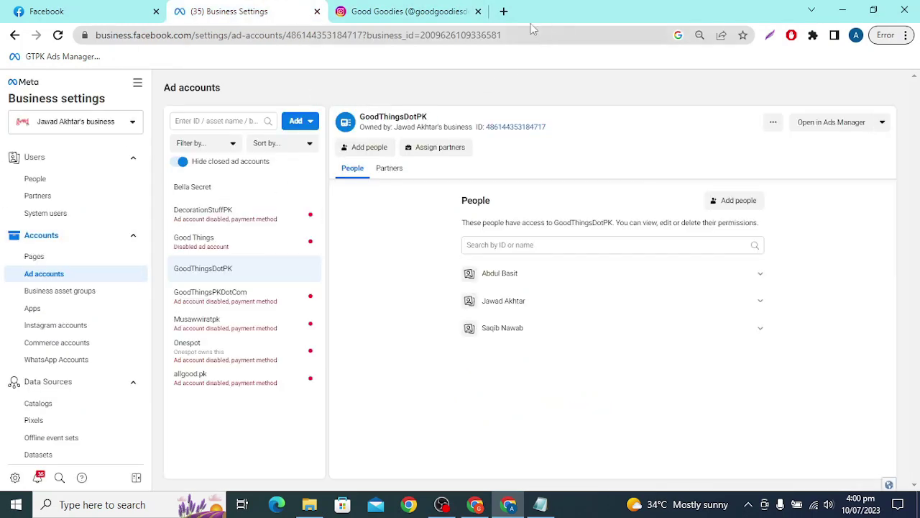
- Load business.facebook.com in a new browser tab placed directly after the Facebook tab
{"action": "left_click", "coordinate": [503, 10]}
{"action": "left_click_drag", "start_coordinate": [525, 14], "coordinate": [216, 11]}
{"action": "left_click", "coordinate": [212, 31]}
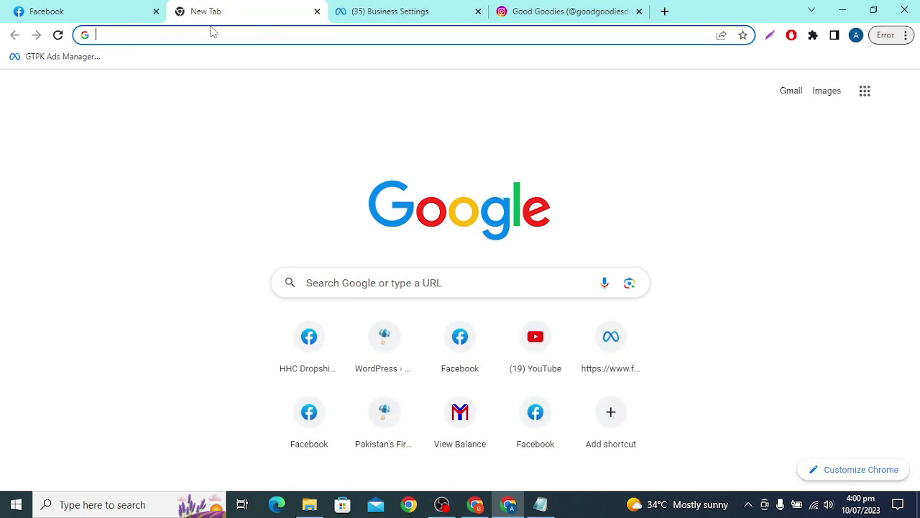
{"action": "type", "text": "busi"}
{"action": "key", "text": "End"}
{"action": "key", "text": "ctrl+shift+Left"}
{"action": "key", "text": "ctrl+shift+Left"}
{"action": "key", "text": "ctrl+shift+Left"}
{"action": "key", "text": "ctrl+shift+Left"}
{"action": "key", "text": "ctrl+shift+Left"}
{"action": "key", "text": "ctrl+shift+Left"}
{"action": "key", "text": "ctrl+shift+Left"}
{"action": "key", "text": "ctrl+shift+Left"}
{"action": "key", "text": "ctrl+shift+Left"}
{"action": "key", "text": "ctrl+shift+Left"}
{"action": "key", "text": "ctrl+shift+Left"}
{"action": "key", "text": "ctrl+shift+Left"}
{"action": "key", "text": "ctrl+shift+Left"}
{"action": "key", "text": "ctrl+shift+Left"}
{"action": "key", "text": "ctrl+shift+Left"}
{"action": "key", "text": "ctrl+shift+Left"}
{"action": "key", "text": "ctrl+shift+Left"}
{"action": "key", "text": "ctrl+shift+Left"}
{"action": "key", "text": "ctrl+shift+Left"}
{"action": "key", "text": "ctrl+shift+Left"}
{"action": "key", "text": "ctrl+shift+Left"}
{"action": "key", "text": "ctrl+shift+Left"}
{"action": "key", "text": "ctrl+shift+Left"}
{"action": "key", "text": "ctrl+shift+Left"}
{"action": "key", "text": "ctrl+shift+Left"}
{"action": "key", "text": "ctrl+shift+Left"}
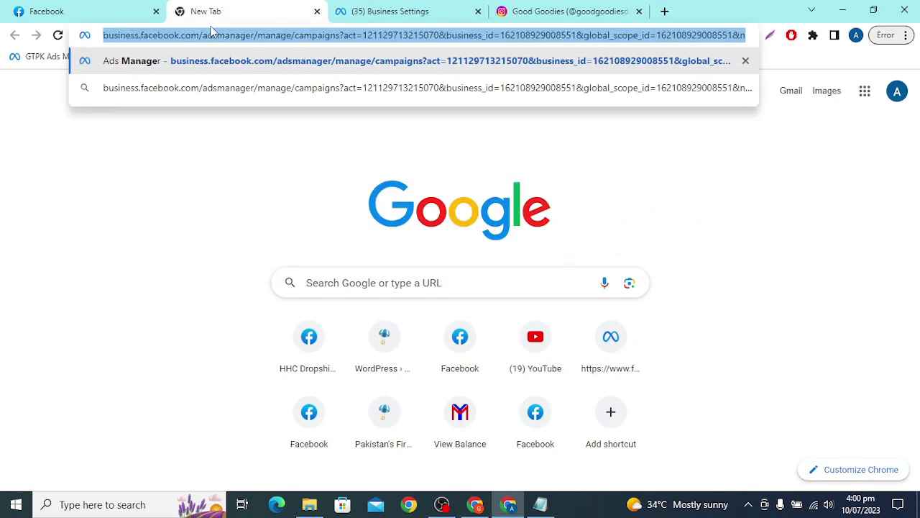
{"action": "key", "text": "ctrl+shift+Right"}
{"action": "key", "text": "ctrl+shift+Right"}
{"action": "key", "text": "ctrl+shift+Right"}
{"action": "key", "text": "BackSpace"}
{"action": "key", "text": "Return"}
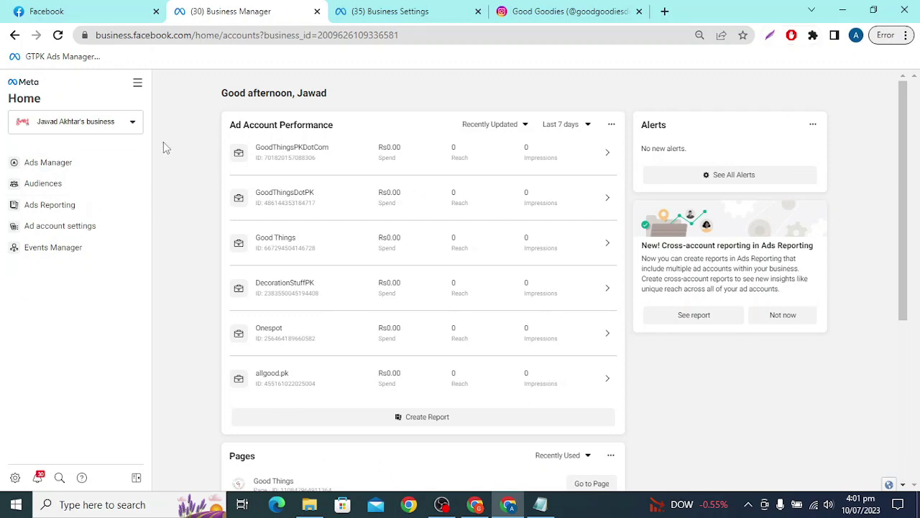
- View the list of available business accounts and open the settings of the current business
{"action": "left_click", "coordinate": [125, 130]}
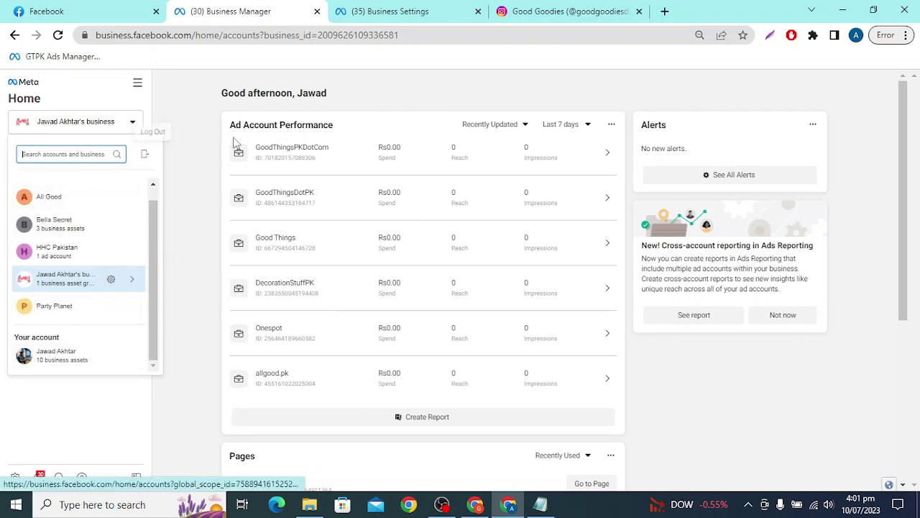
{"action": "left_click", "coordinate": [192, 128]}
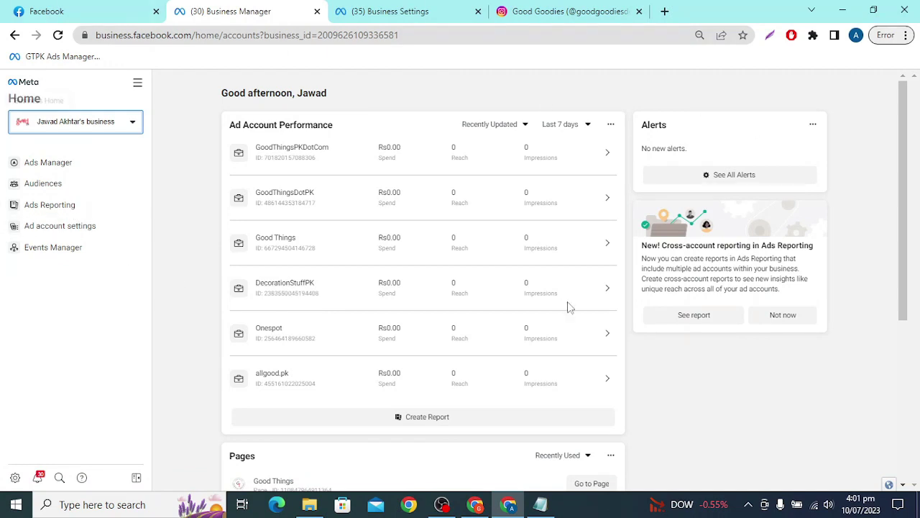
{"action": "left_click", "coordinate": [15, 479]}
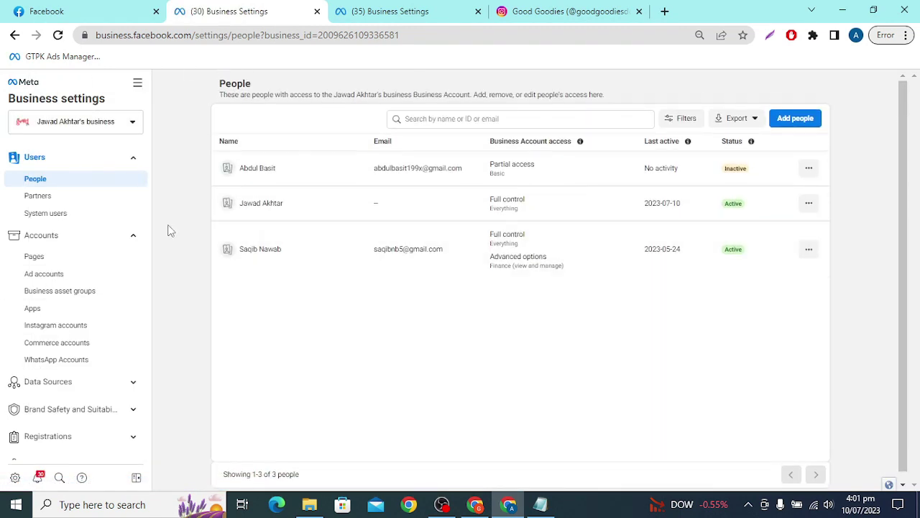
- Review the Partners, People and Pages sections of the business settings, and return to the people list
{"action": "left_click", "coordinate": [36, 196]}
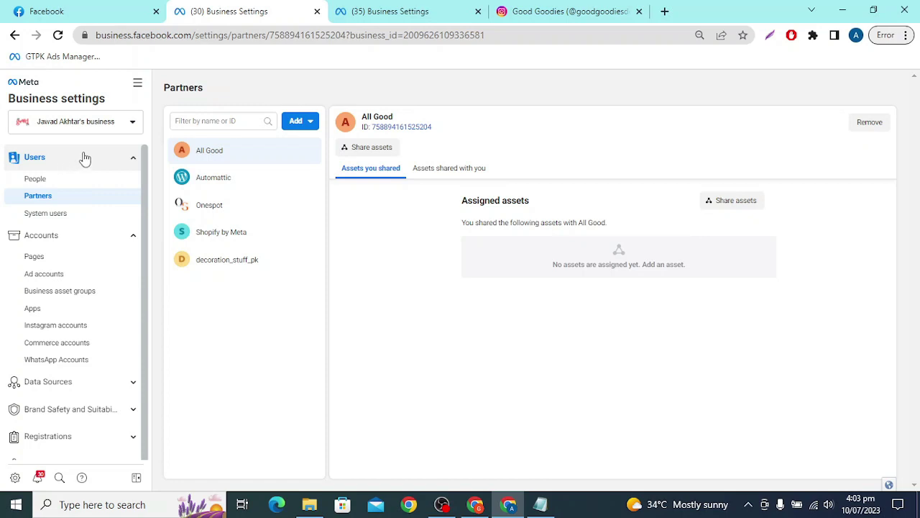
{"action": "left_click", "coordinate": [30, 179]}
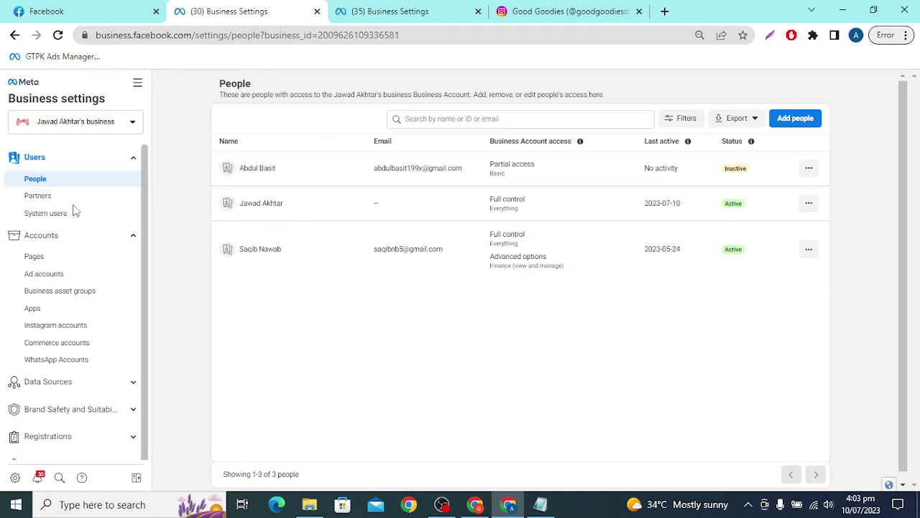
{"action": "scroll", "coordinate": [79, 215], "scroll_direction": "down", "scroll_amount": 1}
{"action": "left_click", "coordinate": [43, 191]}
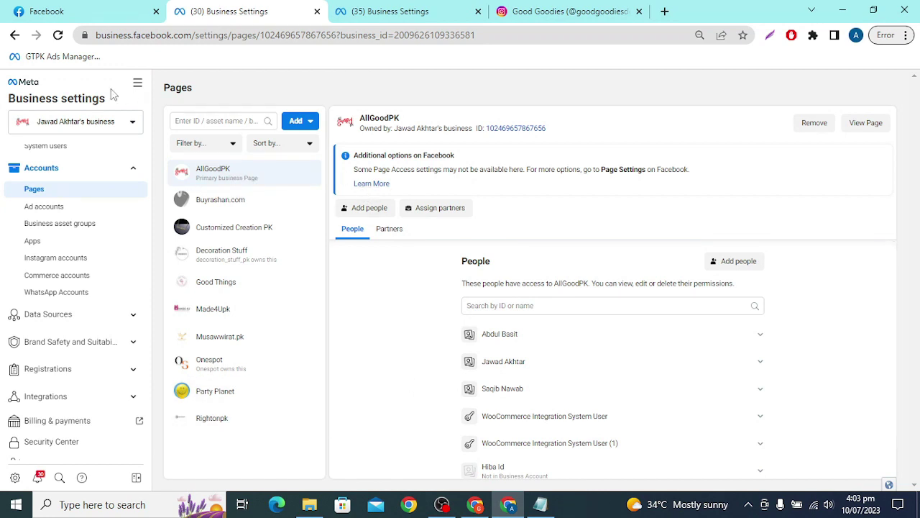
{"action": "scroll", "coordinate": [72, 196], "scroll_direction": "up", "scroll_amount": 1}
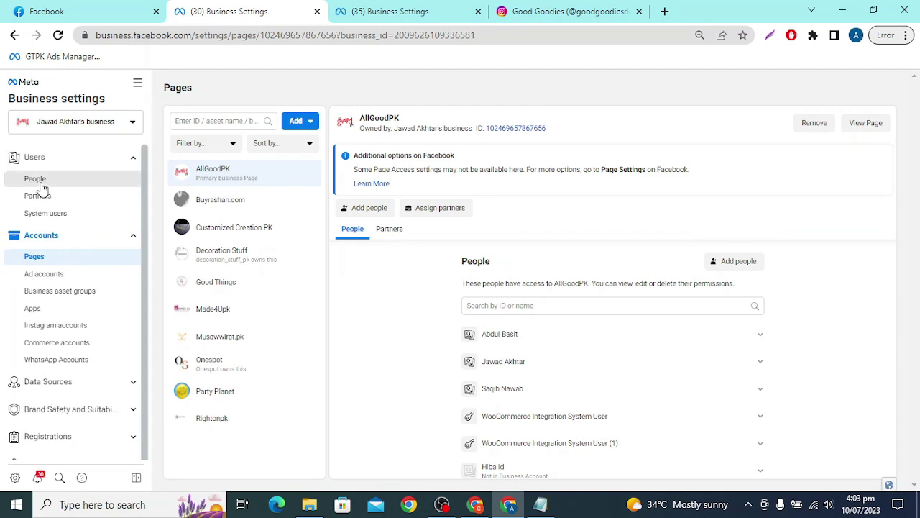
{"action": "left_click", "coordinate": [40, 180]}
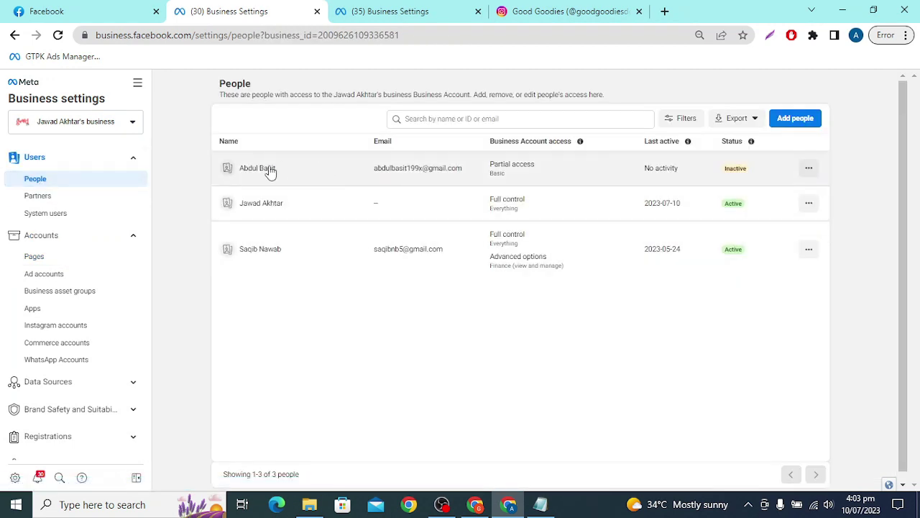
- Check who has access to the AllGoodPK page and show the GoodThingsDotPK ad account's details
{"action": "left_click", "coordinate": [72, 256]}
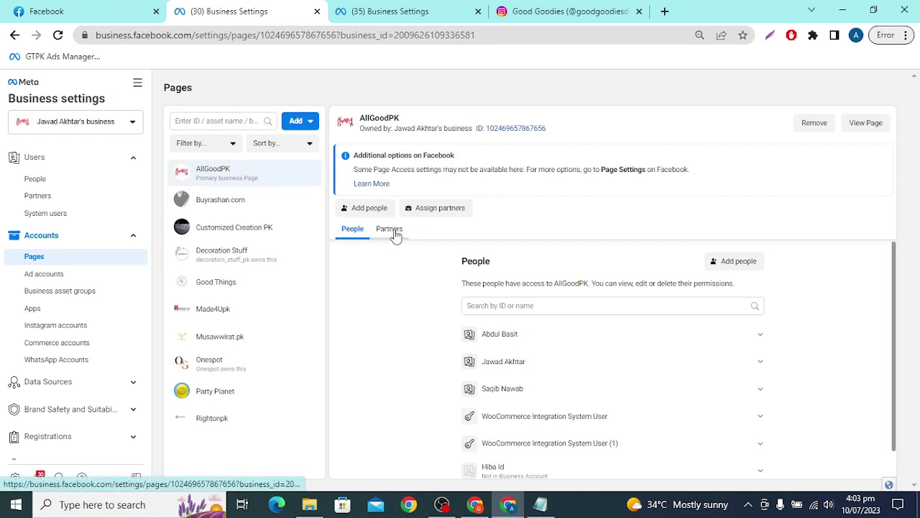
{"action": "scroll", "coordinate": [475, 276], "scroll_direction": "down", "scroll_amount": 1}
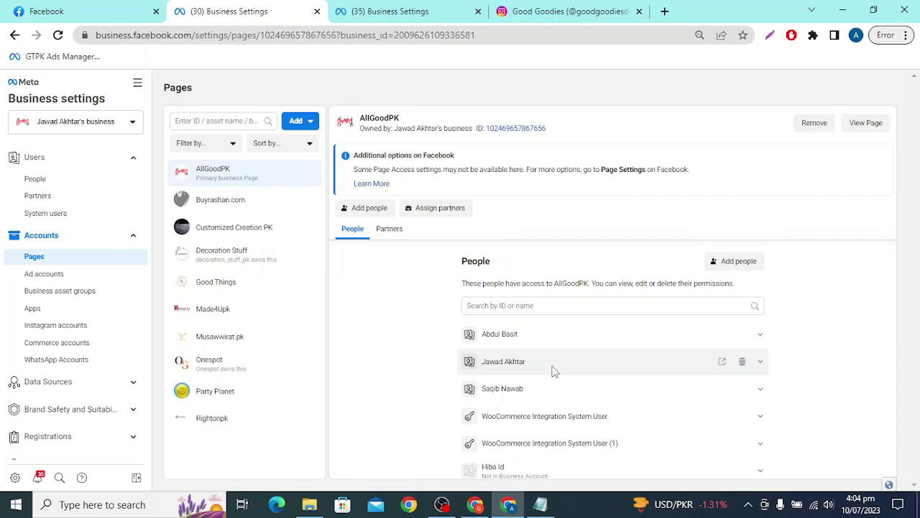
{"action": "left_click", "coordinate": [56, 275]}
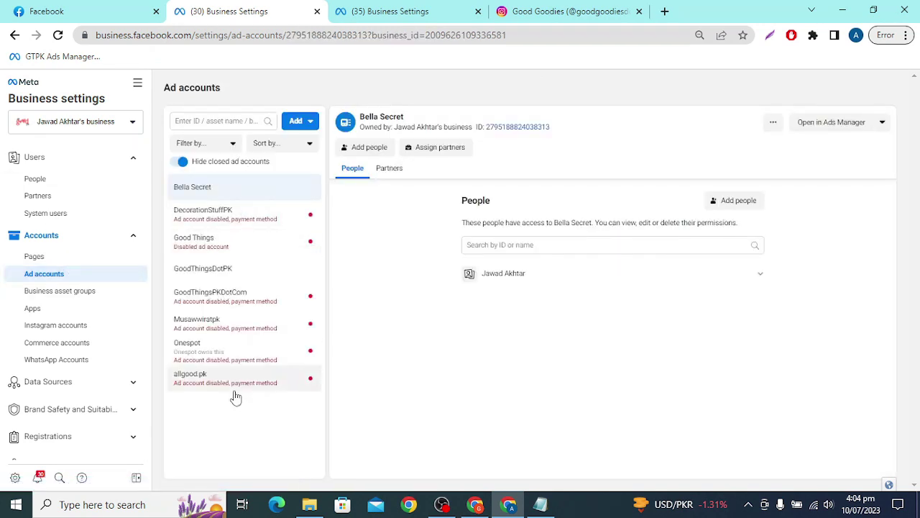
{"action": "left_click", "coordinate": [203, 269]}
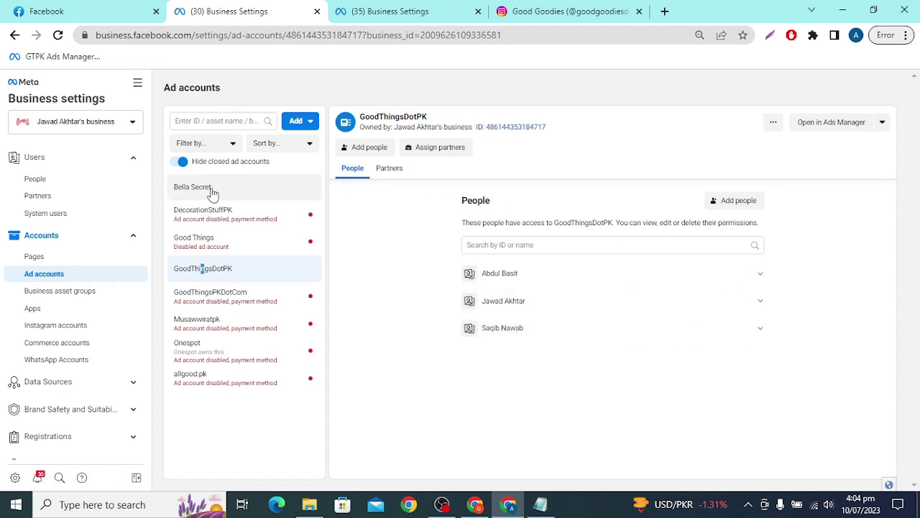
- Review the Instagram accounts, and the people and connected assets of the Decoration Stuff - Facebook Pixel
{"action": "scroll", "coordinate": [61, 288], "scroll_direction": "down", "scroll_amount": 2}
{"action": "left_click", "coordinate": [65, 261]}
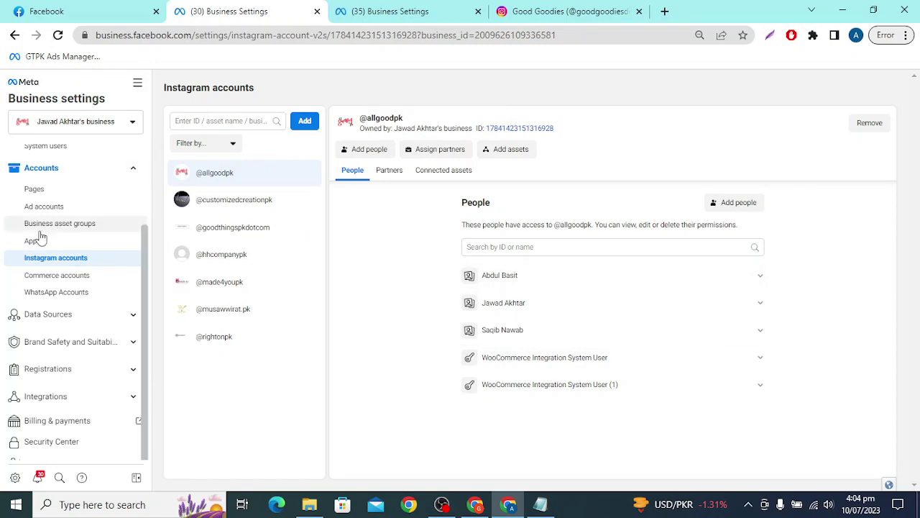
{"action": "left_click", "coordinate": [130, 317]}
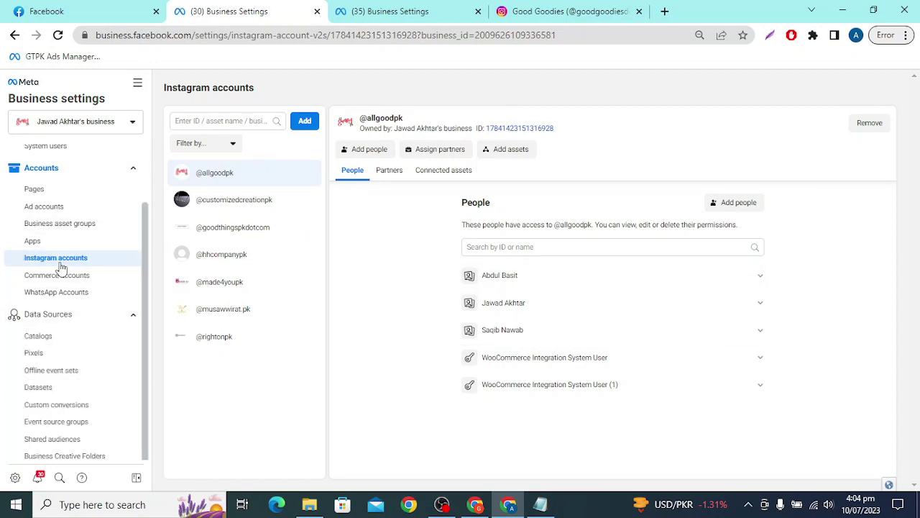
{"action": "left_click", "coordinate": [39, 353]}
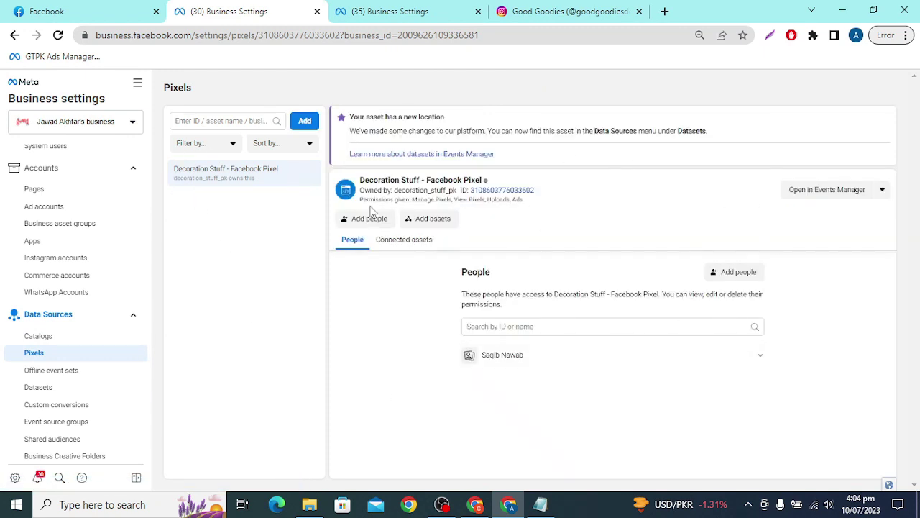
{"action": "left_click", "coordinate": [388, 242]}
{"action": "left_click", "coordinate": [350, 242]}
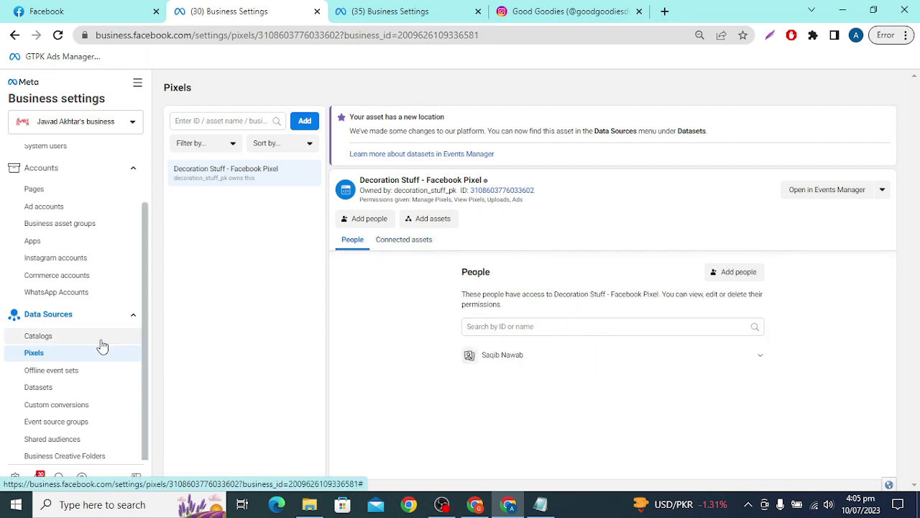
{"action": "left_click", "coordinate": [420, 241]}
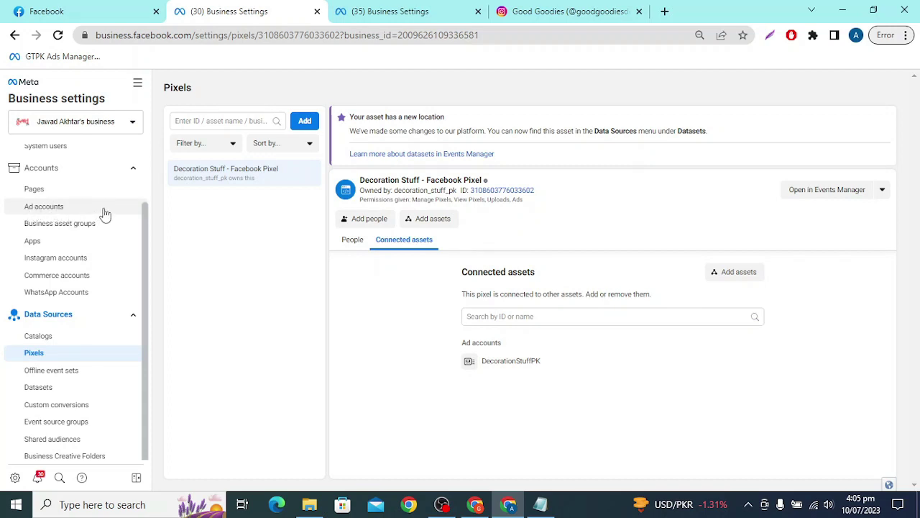
- Check the partners and people assigned to the GoodThingsDotPK ad account
{"action": "left_click", "coordinate": [79, 208]}
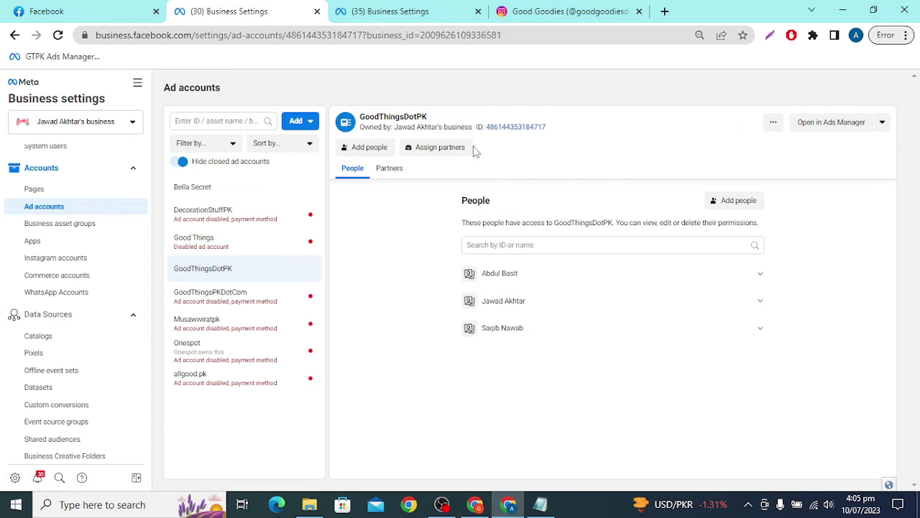
{"action": "left_click", "coordinate": [389, 169]}
{"action": "left_click", "coordinate": [352, 173]}
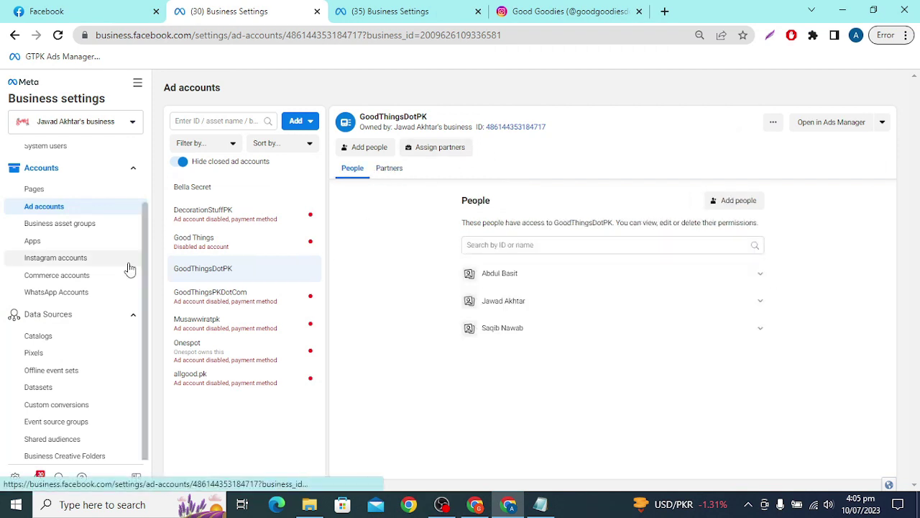
- Revisit the business's Pages and Pixels sections and go back to its ad accounts
{"action": "left_click", "coordinate": [34, 189]}
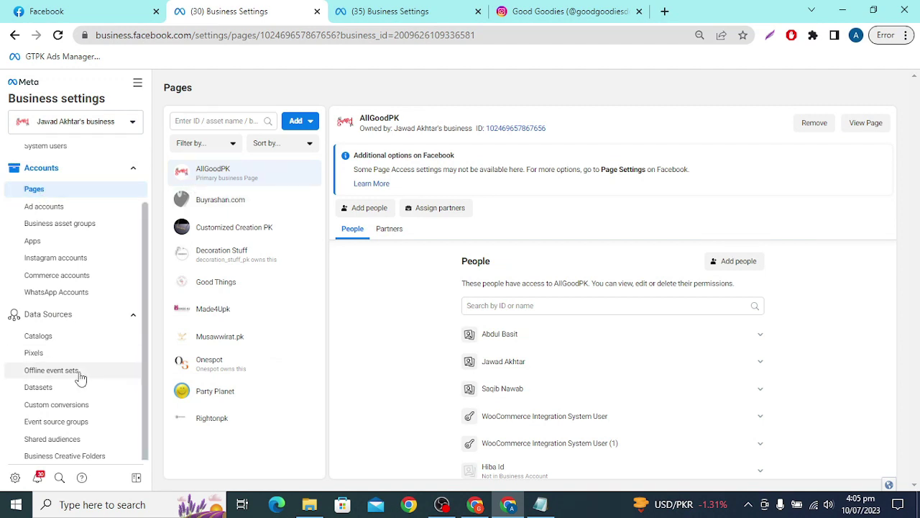
{"action": "left_click", "coordinate": [101, 353]}
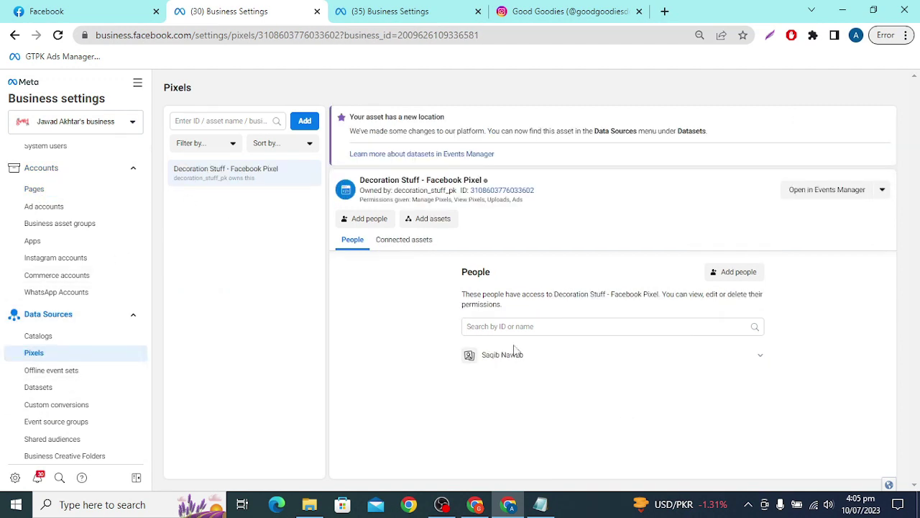
{"action": "left_click", "coordinate": [34, 207]}
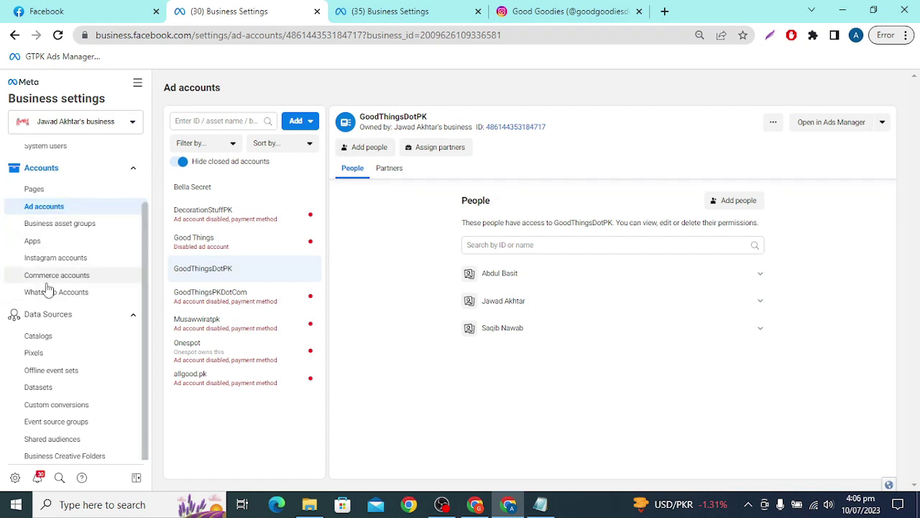
- Expand the Brand Safety and Suitability category and look through the remaining business settings categories
{"action": "scroll", "coordinate": [47, 289], "scroll_direction": "down", "scroll_amount": 3}
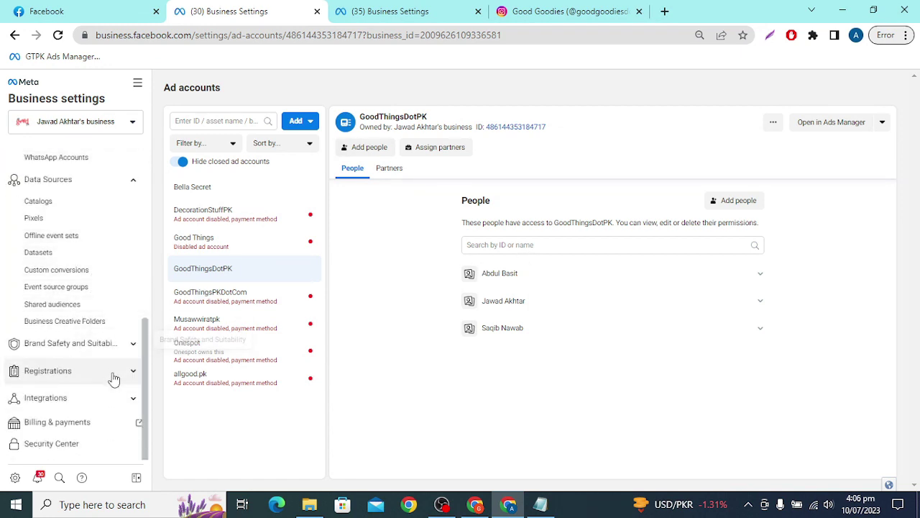
{"action": "left_click", "coordinate": [115, 344]}
{"action": "scroll", "coordinate": [43, 295], "scroll_direction": "down", "scroll_amount": 2}
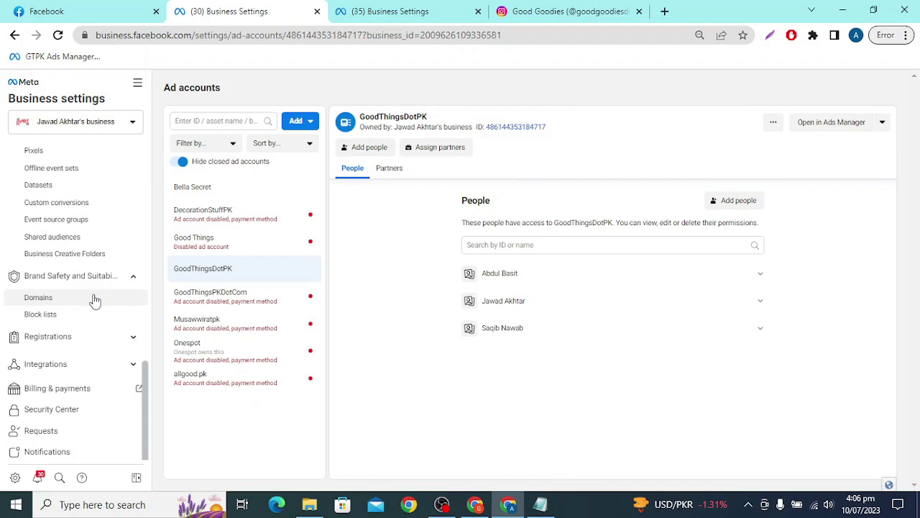
{"action": "scroll", "coordinate": [90, 311], "scroll_direction": "down", "scroll_amount": 1}
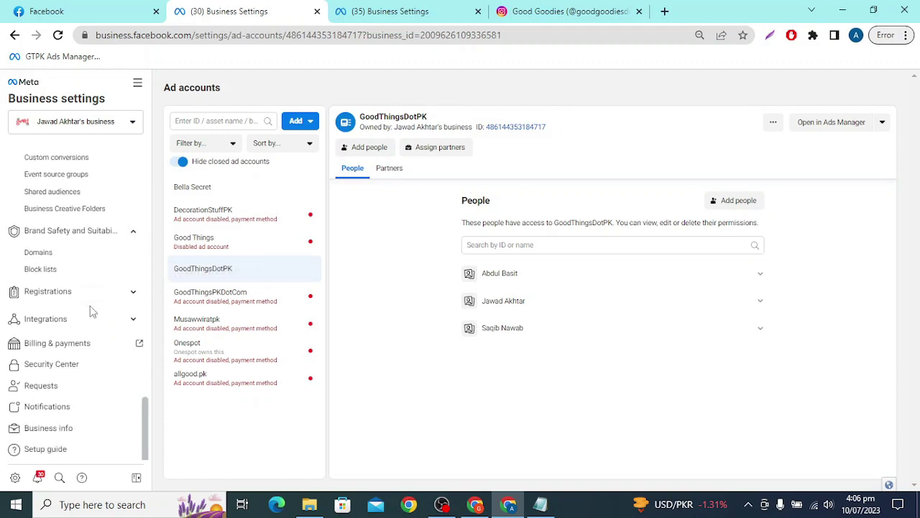
{"action": "scroll", "coordinate": [113, 361], "scroll_direction": "up", "scroll_amount": 5}
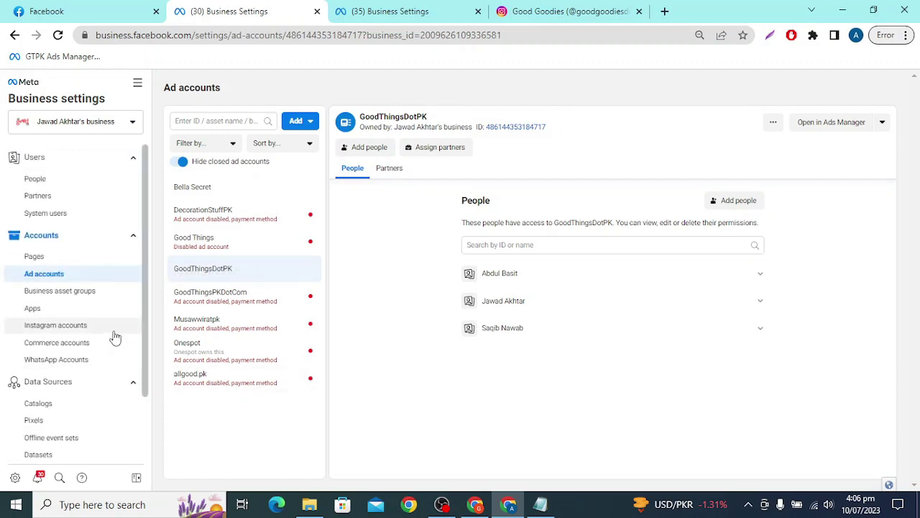
{"action": "left_click", "coordinate": [443, 504]}
{"action": "left_click", "coordinate": [442, 505]}
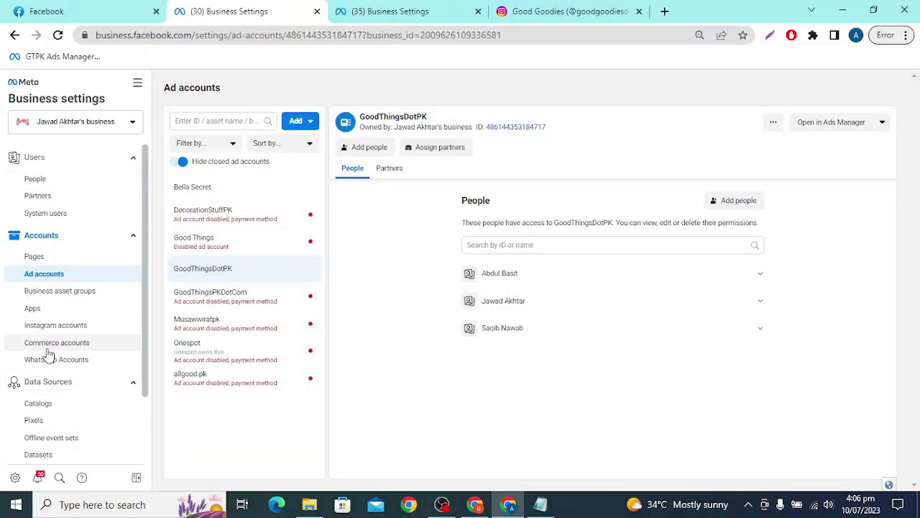
- Look through the business settings categories and the Pixels section, and return to the business's ad accounts
{"action": "left_click", "coordinate": [117, 130]}
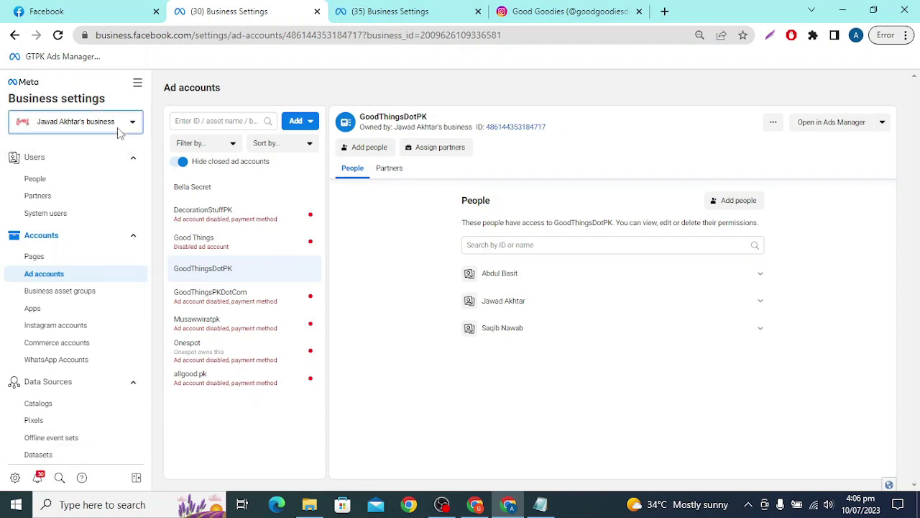
{"action": "left_click", "coordinate": [256, 429]}
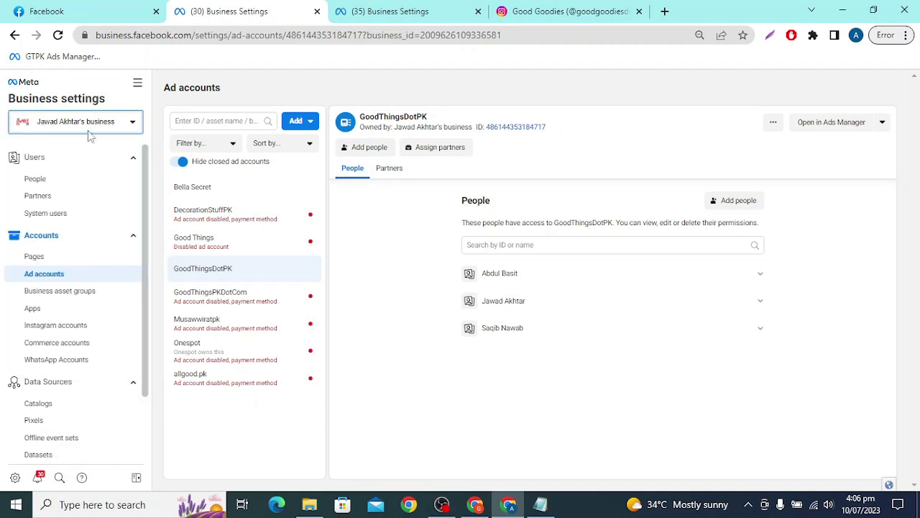
{"action": "scroll", "coordinate": [86, 417], "scroll_direction": "down", "scroll_amount": 5}
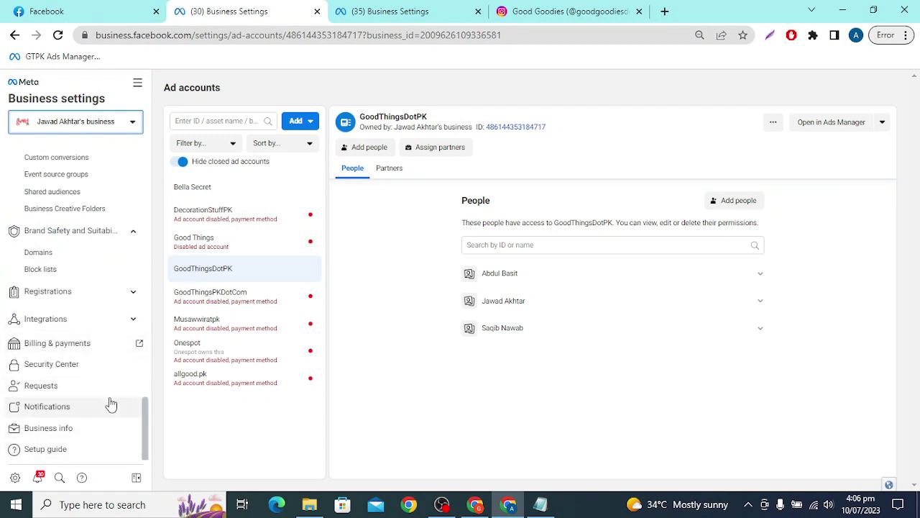
{"action": "scroll", "coordinate": [90, 430], "scroll_direction": "up", "scroll_amount": 5}
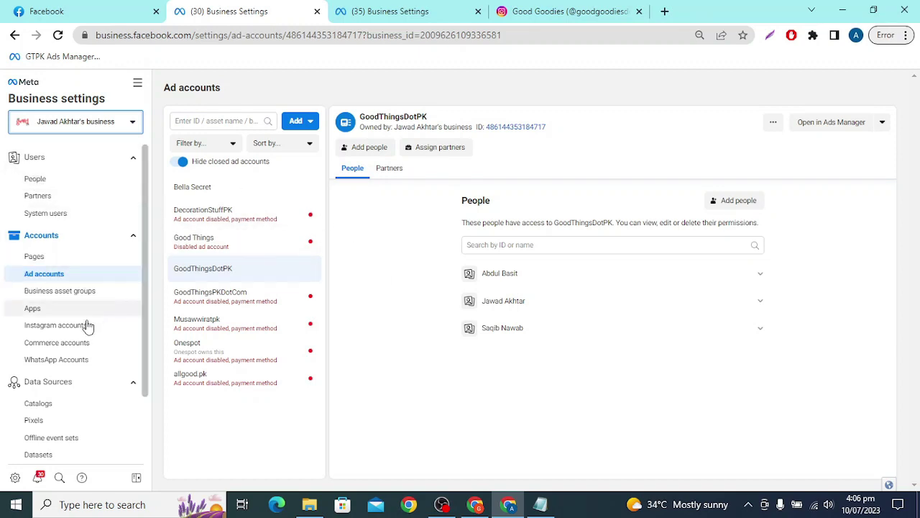
{"action": "scroll", "coordinate": [50, 324], "scroll_direction": "down", "scroll_amount": 1}
{"action": "left_click", "coordinate": [34, 353]}
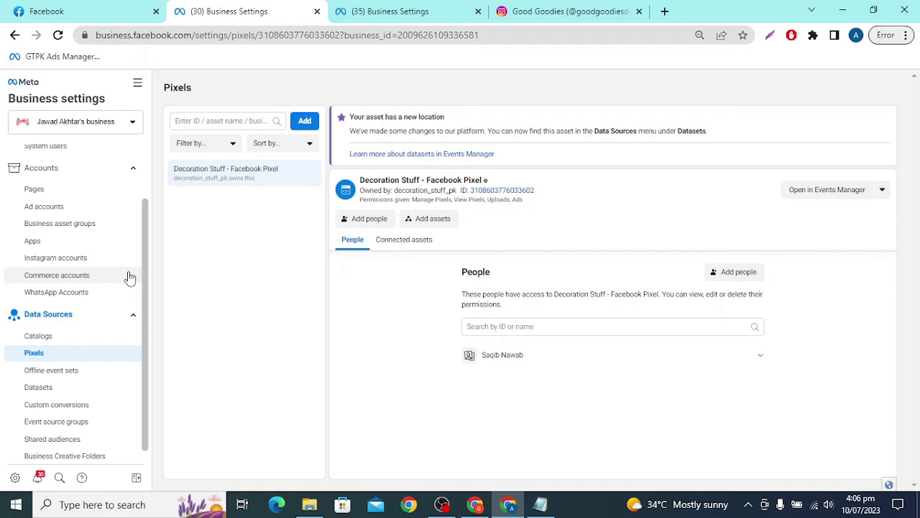
{"action": "left_click", "coordinate": [51, 206]}
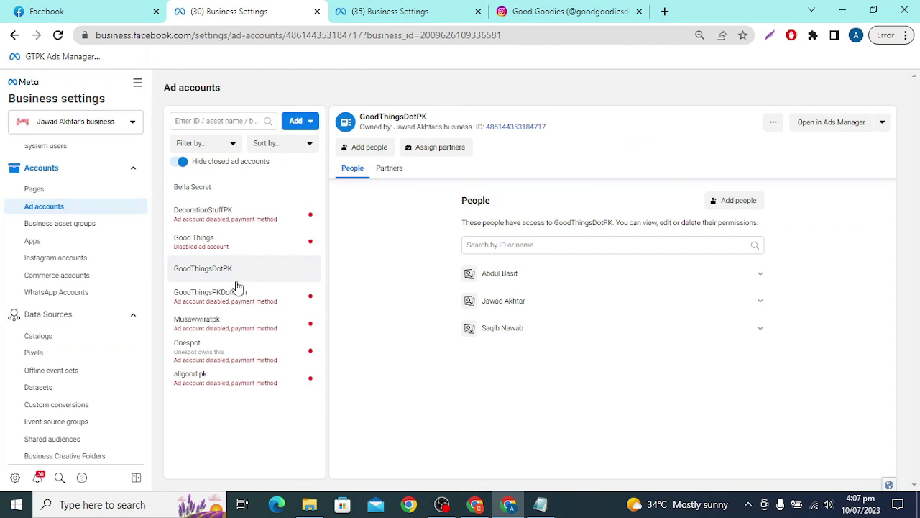
- Start creating a new ad account named Good Goodies Dot PK and proceed to choosing who it is for
{"action": "left_click", "coordinate": [307, 126]}
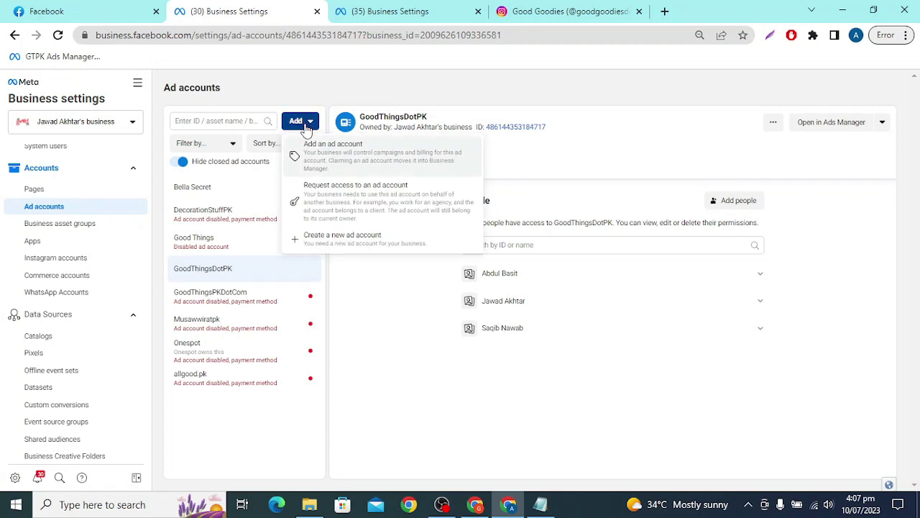
{"action": "left_click", "coordinate": [248, 440]}
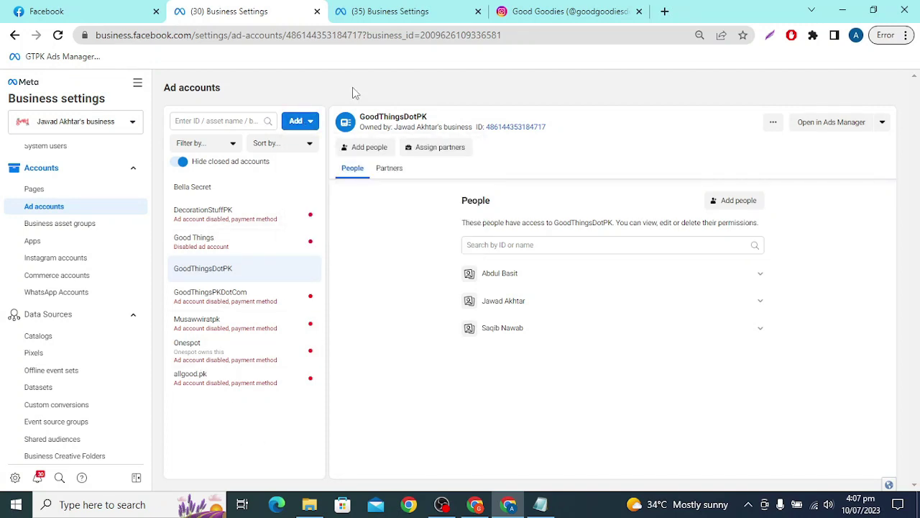
{"action": "left_click", "coordinate": [313, 119]}
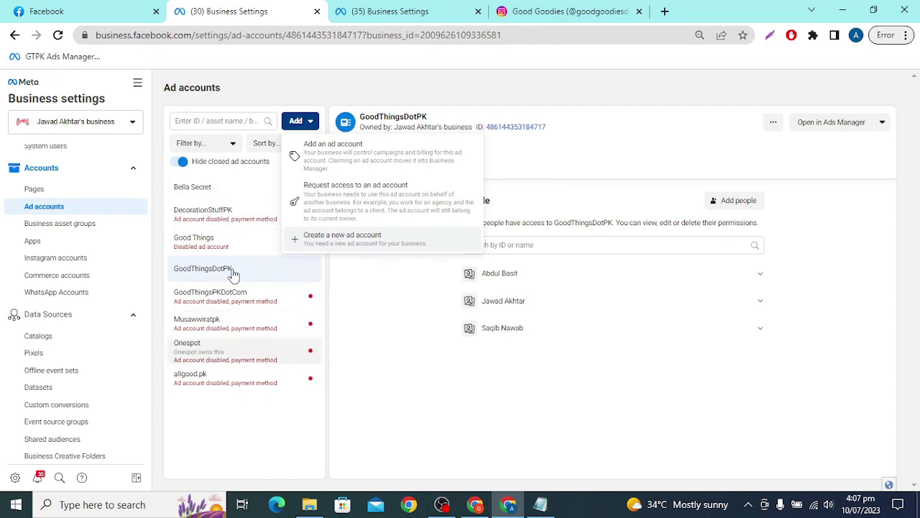
{"action": "left_click", "coordinate": [398, 250]}
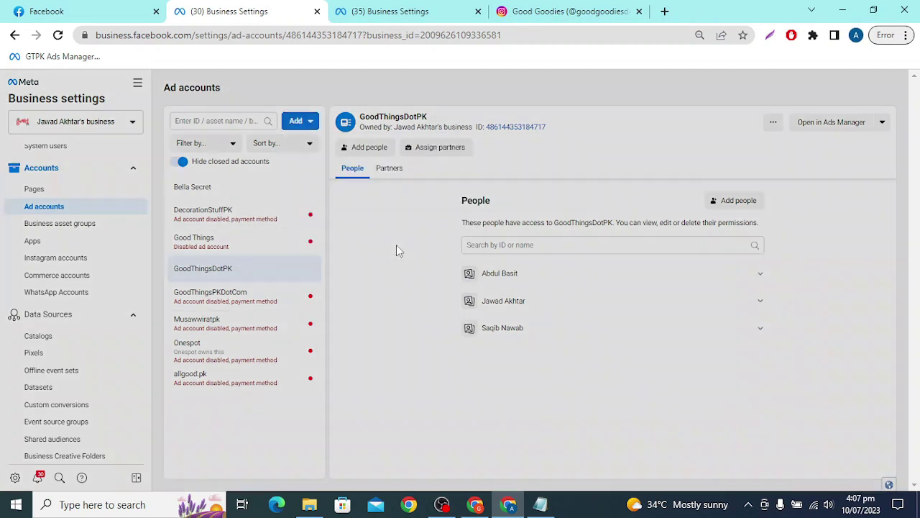
{"action": "left_click", "coordinate": [382, 302]}
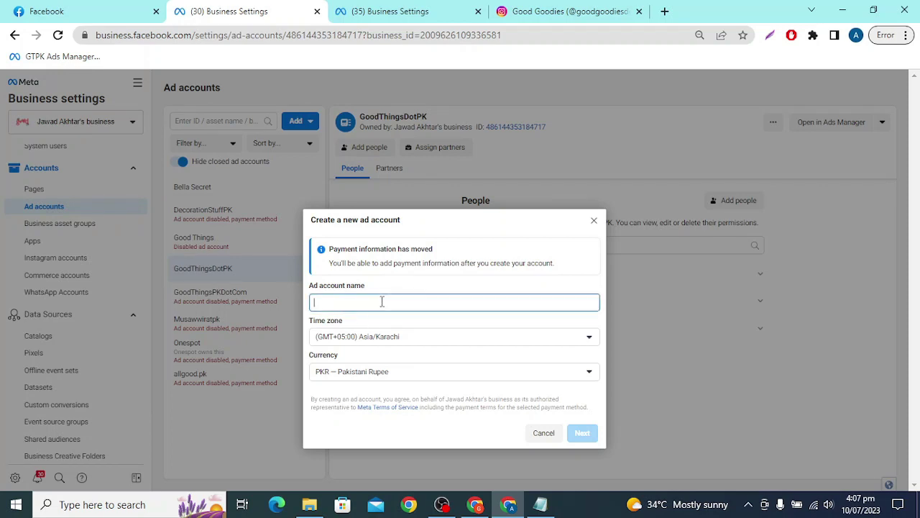
{"action": "type", "text": "Good"}
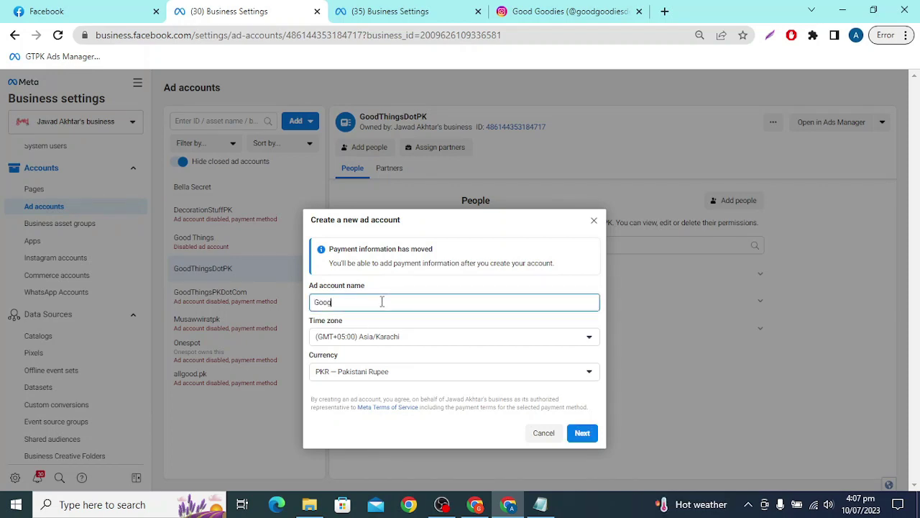
{"action": "type", "text": " Goodies Dot PK"}
{"action": "left_click", "coordinate": [584, 435]}
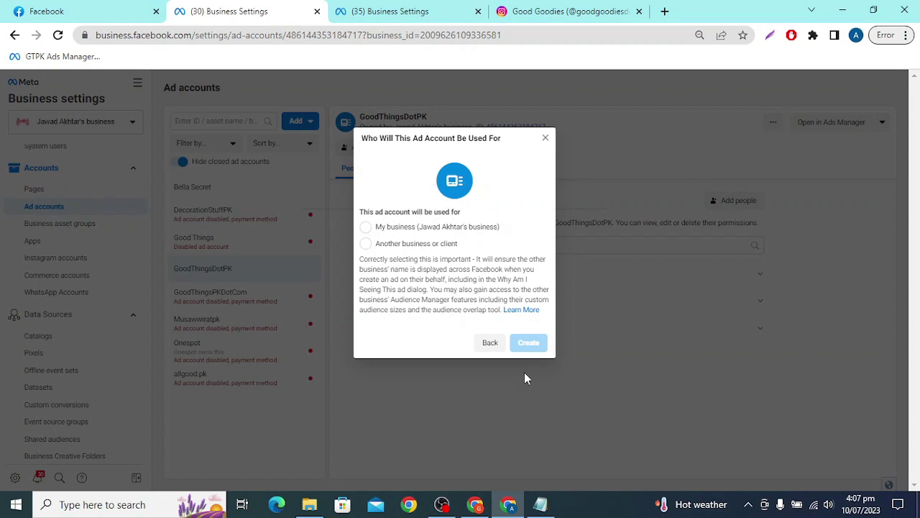
- Try to create the ad account for the own business, retry once, and close the creation dialog
{"action": "left_click", "coordinate": [421, 227]}
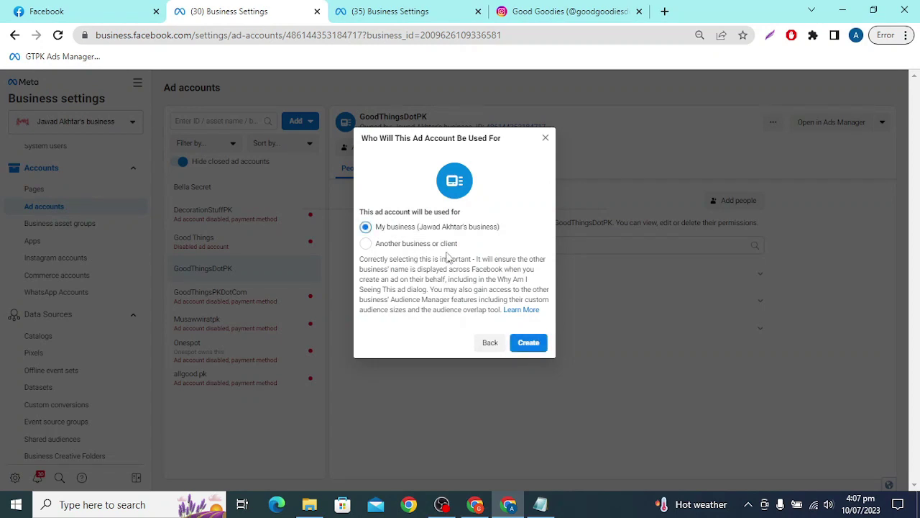
{"action": "left_click", "coordinate": [534, 343]}
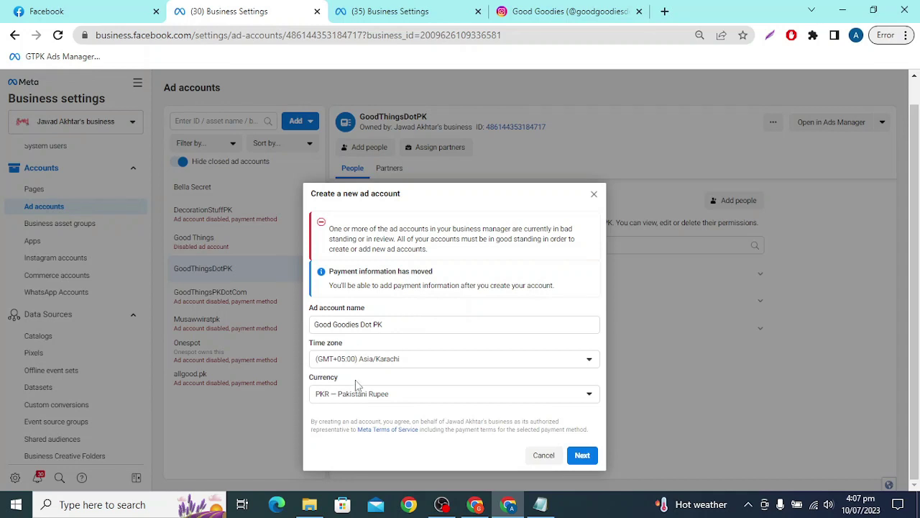
{"action": "left_click", "coordinate": [584, 455]}
{"action": "left_click", "coordinate": [594, 195]}
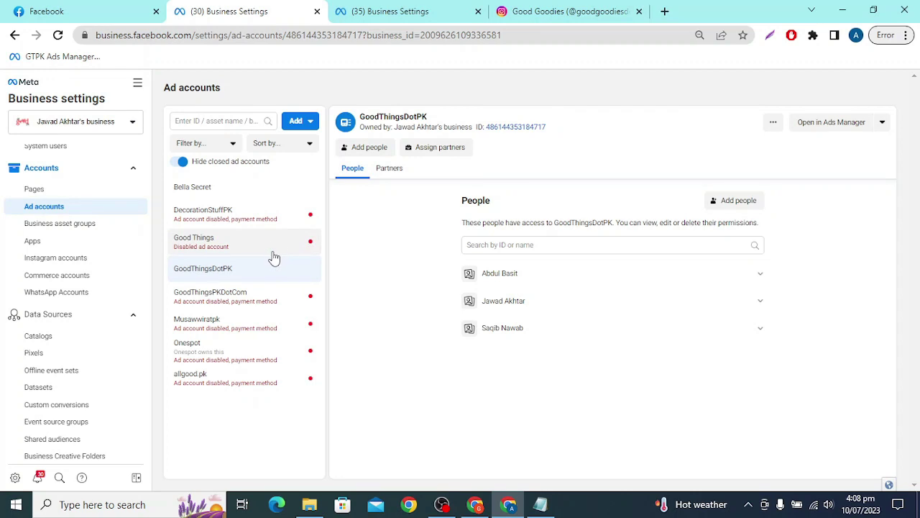
- Select the GoodThingsDotPK ad account and open it in Ads Manager
{"action": "left_click", "coordinate": [298, 120]}
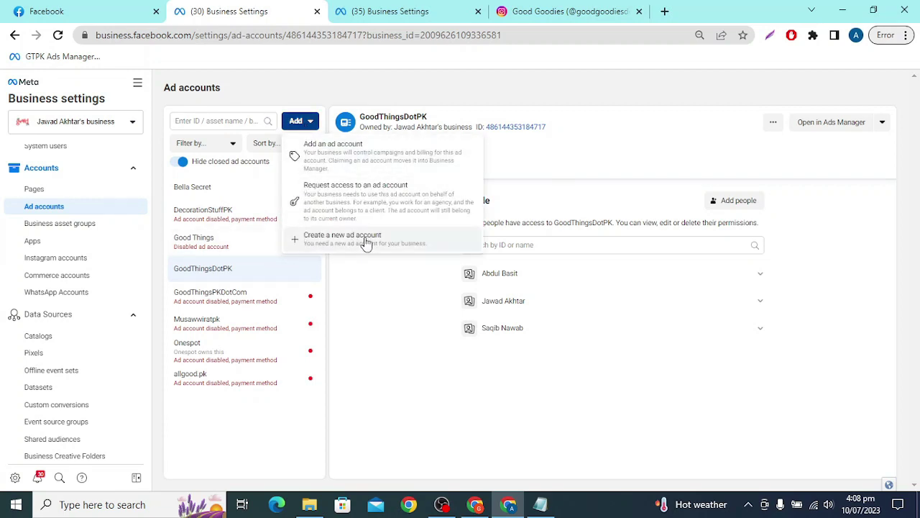
{"action": "left_click", "coordinate": [201, 271]}
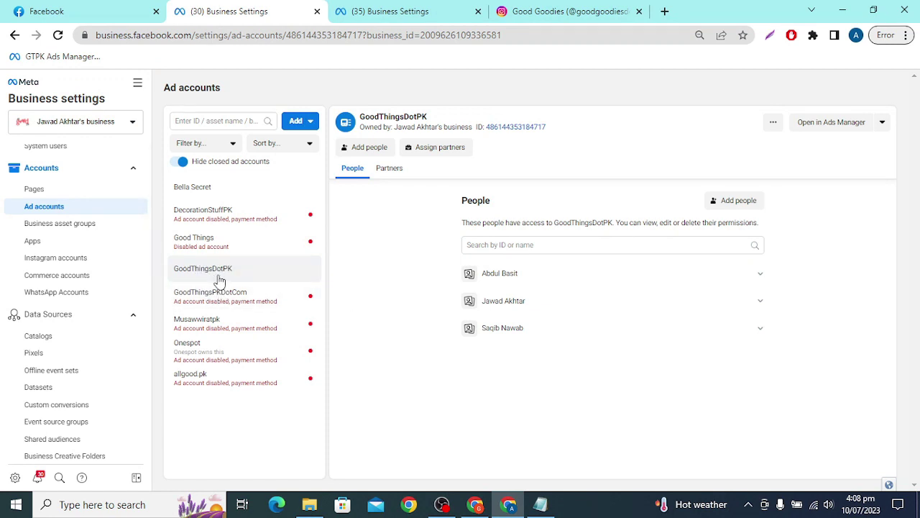
{"action": "right_click", "coordinate": [824, 124]}
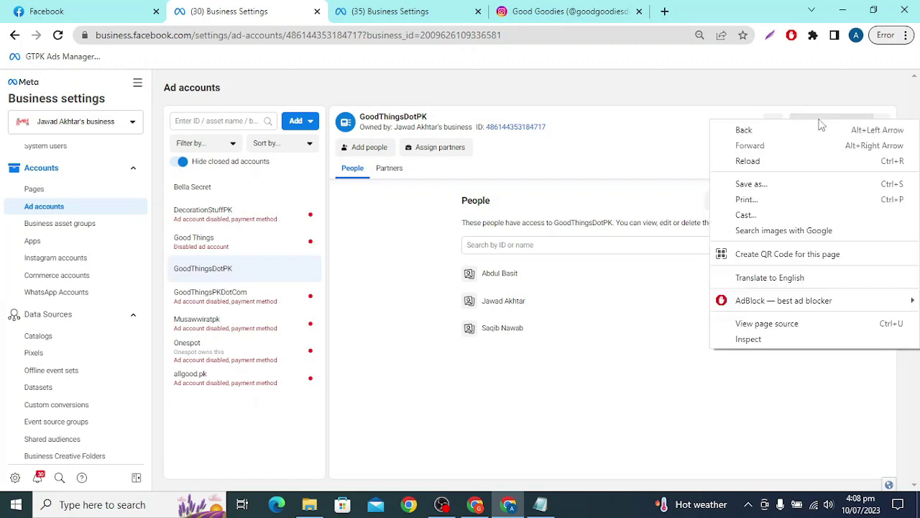
{"action": "left_click", "coordinate": [673, 124]}
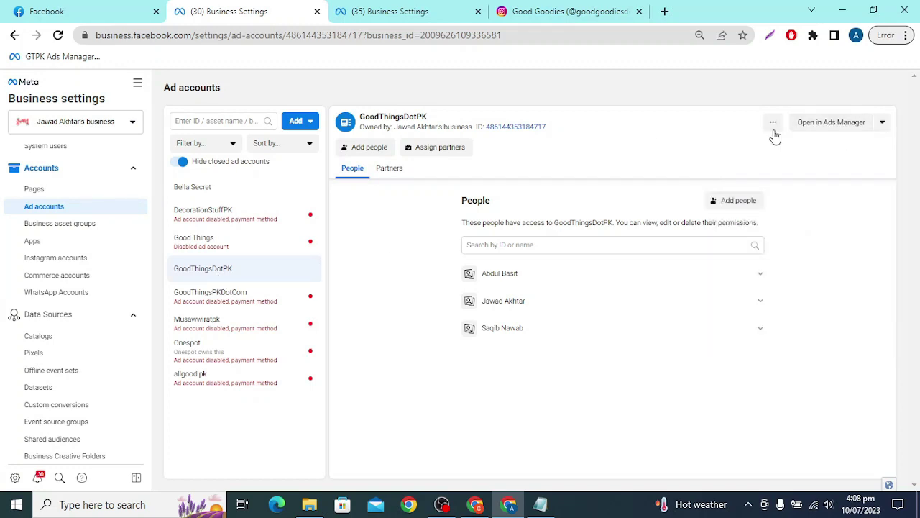
{"action": "left_click", "coordinate": [811, 126]}
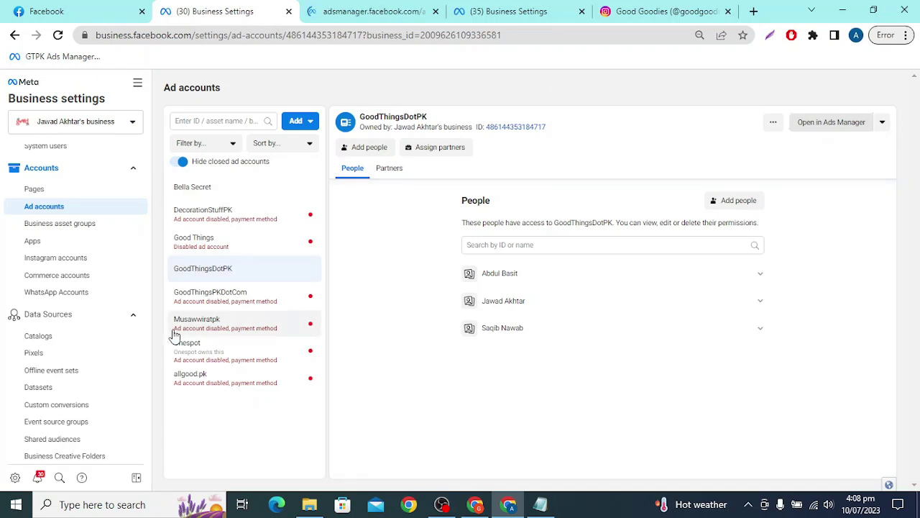
- Start adding a new pixel in the business's Pixels section and name it Good Goodies Pixel
{"action": "left_click", "coordinate": [60, 352]}
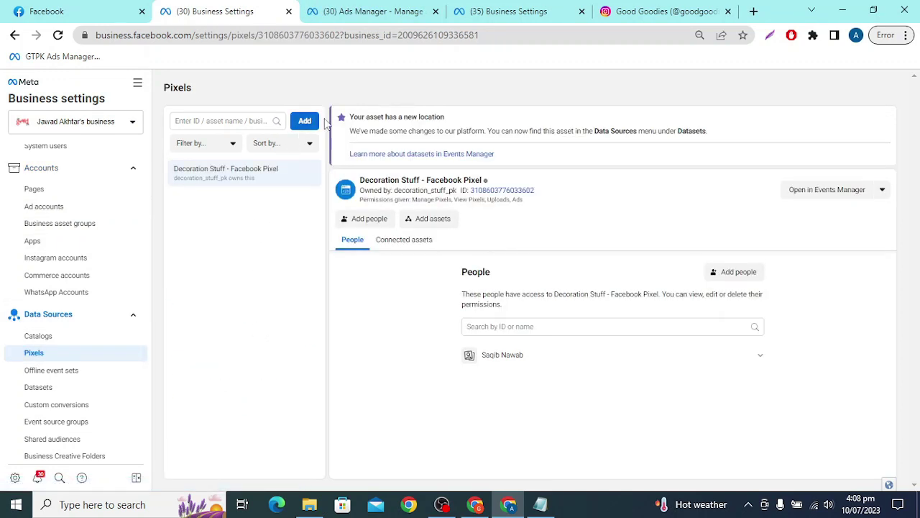
{"action": "left_click", "coordinate": [314, 126]}
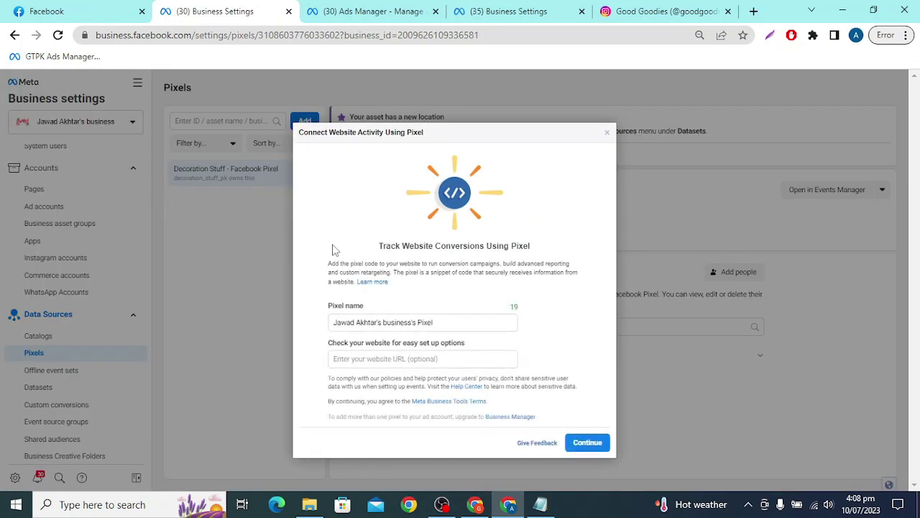
{"action": "triple_click", "coordinate": [395, 323]}
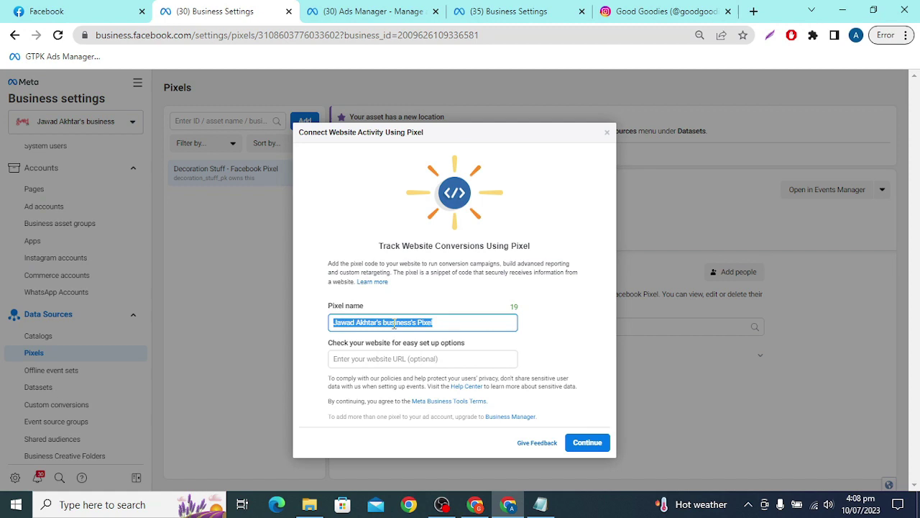
{"action": "type", "text": "Good Goodies Pixe"}
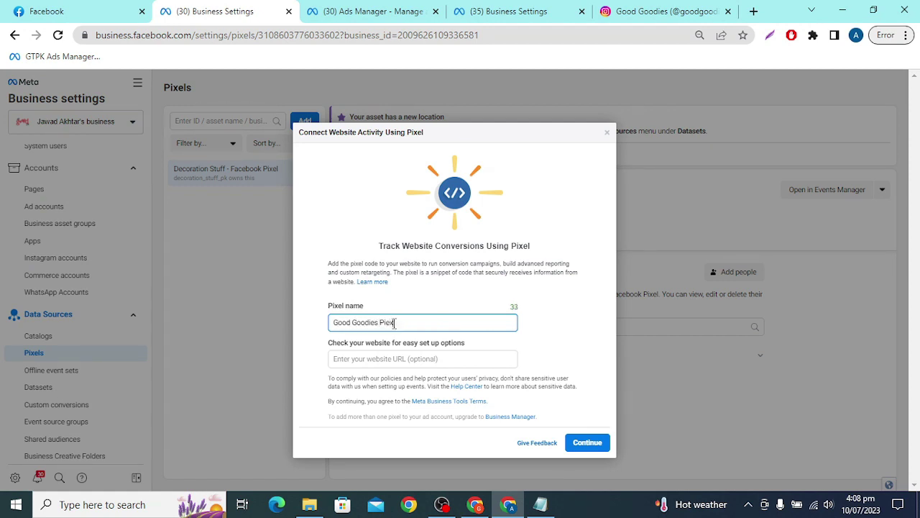
{"action": "type", "text": "l"}
{"action": "left_click", "coordinate": [460, 358]}
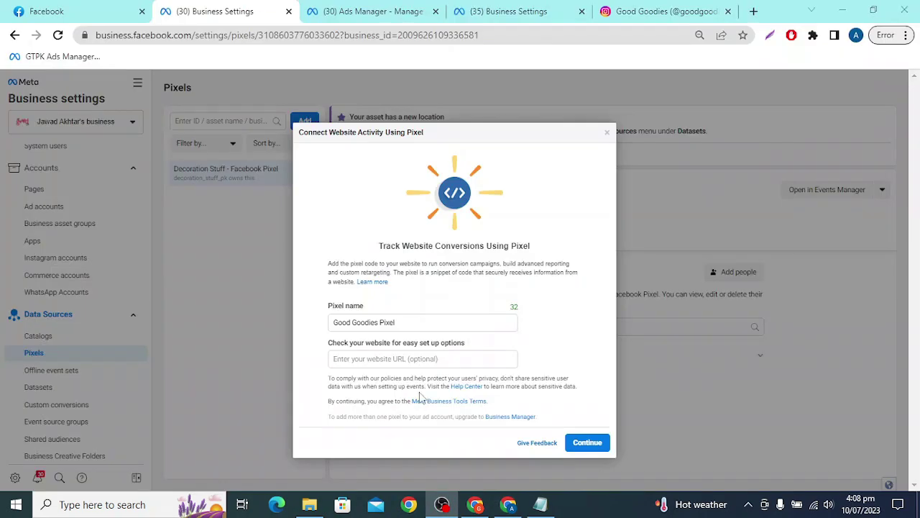
{"action": "left_click", "coordinate": [474, 504]}
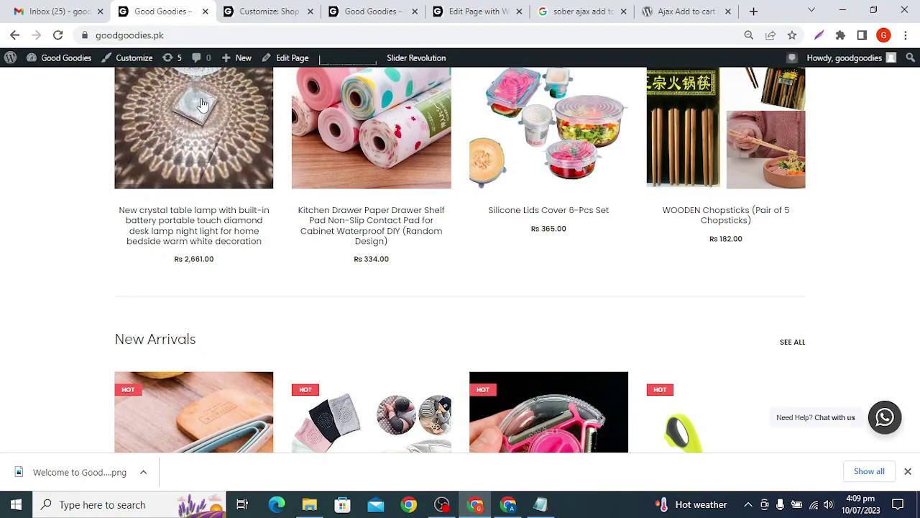
{"action": "left_click", "coordinate": [173, 32]}
{"action": "key", "text": "ctrl+c"}
{"action": "key", "text": "alt+Tab"}
{"action": "key", "text": "ctrl+v"}
{"action": "left_click", "coordinate": [570, 349]}
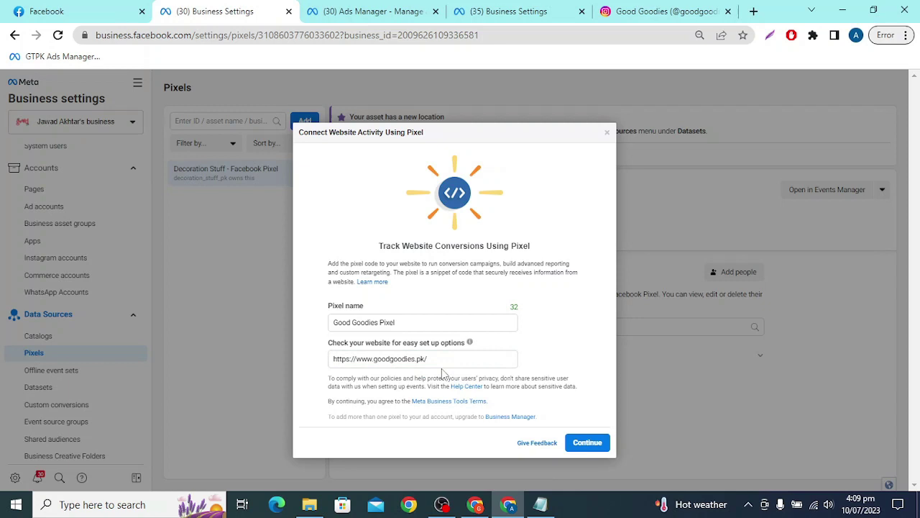
{"action": "left_click", "coordinate": [597, 446]}
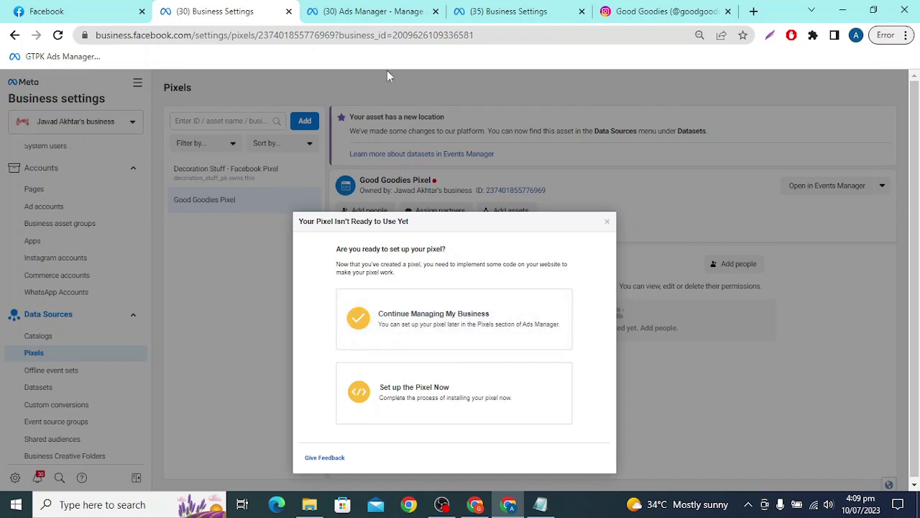
- Switch to Ads Manager, dismiss the ad blocker notice, and look over the GoodThingsDotPK account overview and its extra options
{"action": "left_click", "coordinate": [370, 11]}
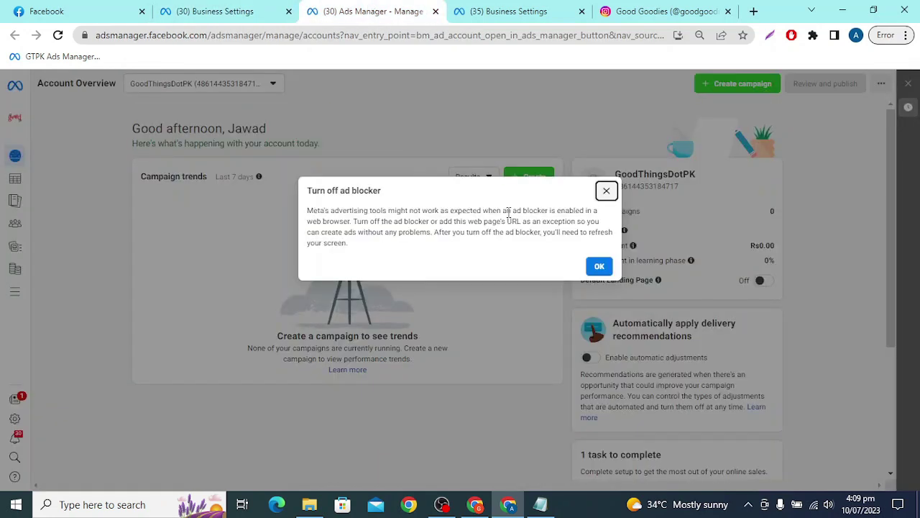
{"action": "left_click", "coordinate": [606, 192]}
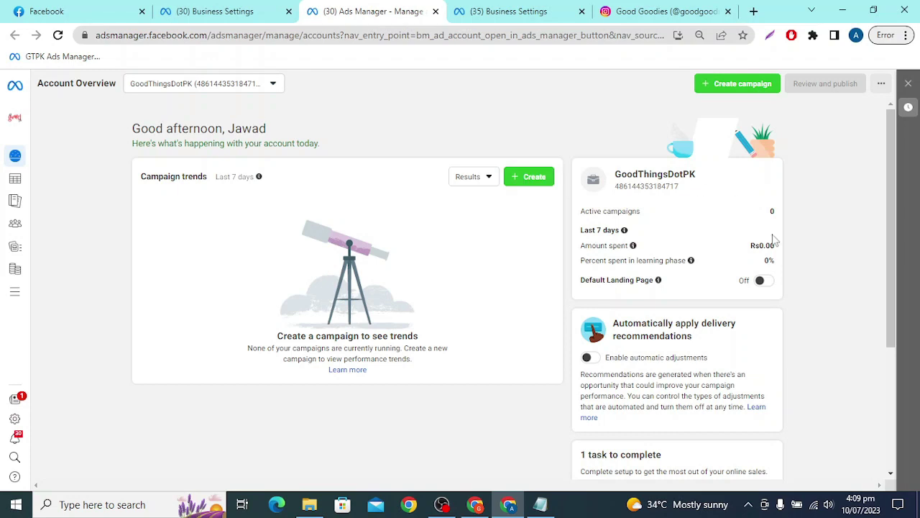
{"action": "scroll", "coordinate": [568, 366], "scroll_direction": "down", "scroll_amount": 3}
{"action": "scroll", "coordinate": [653, 349], "scroll_direction": "up", "scroll_amount": 3}
{"action": "left_click", "coordinate": [879, 84]}
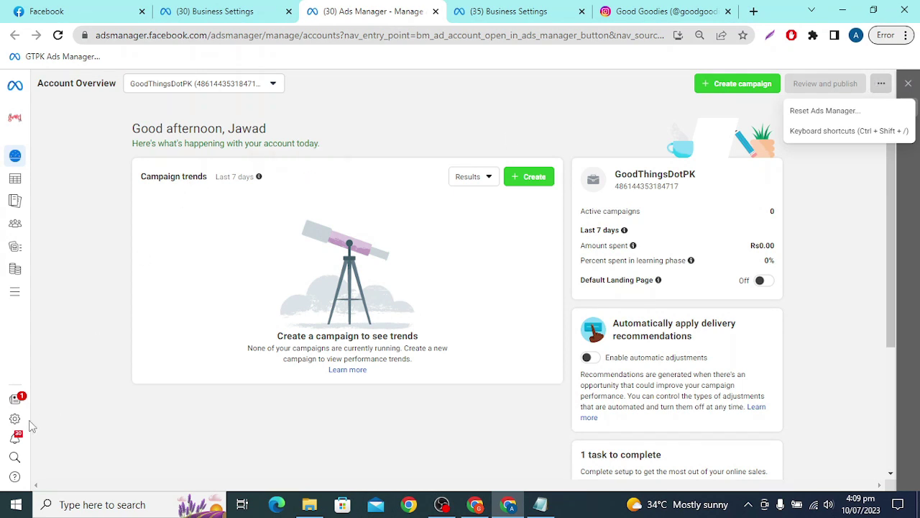
- Open the settings of the GoodThingsDotPK ad account and dismiss the ad blocker notice
{"action": "mouse_move", "coordinate": [10, 208]}
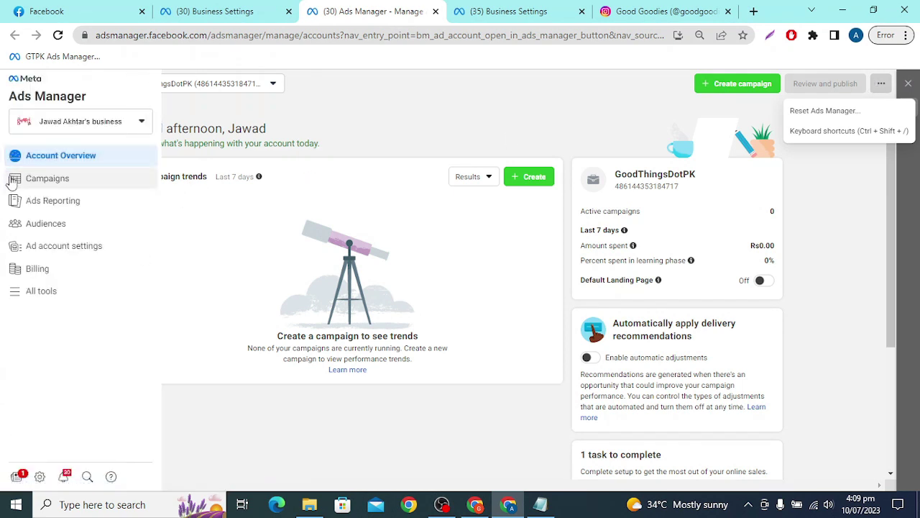
{"action": "left_click", "coordinate": [94, 246]}
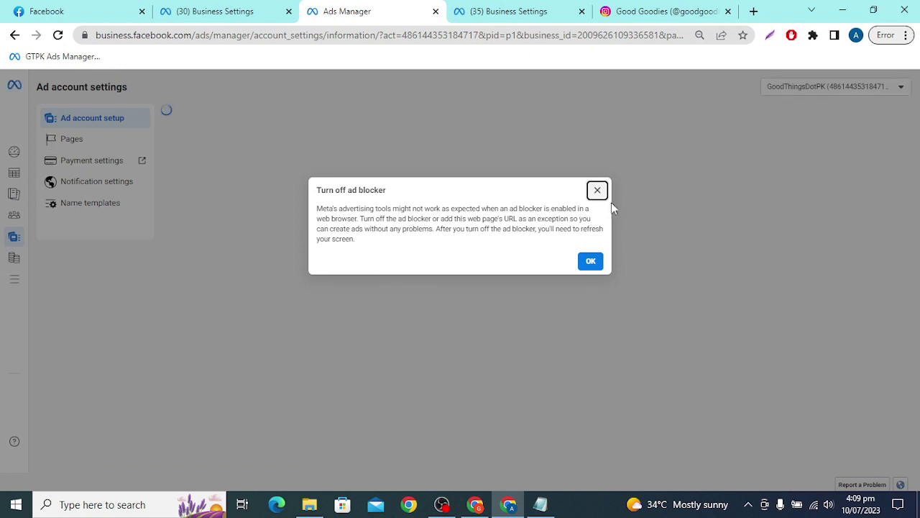
{"action": "left_click", "coordinate": [591, 260]}
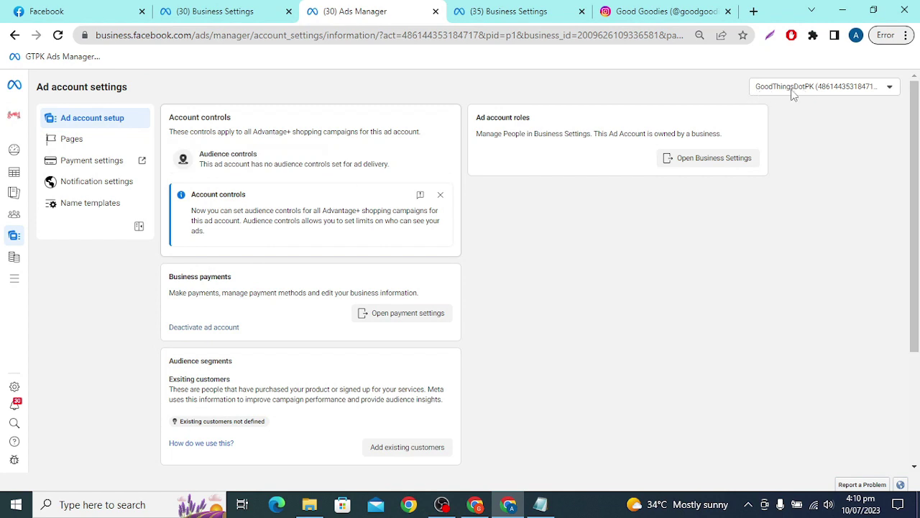
- Look over the GoodThingsDotPK ad account setup page, including account controls, business payments, audience segments and Advantage+ shopping campaigns
{"action": "scroll", "coordinate": [349, 171], "scroll_direction": "down", "scroll_amount": 1}
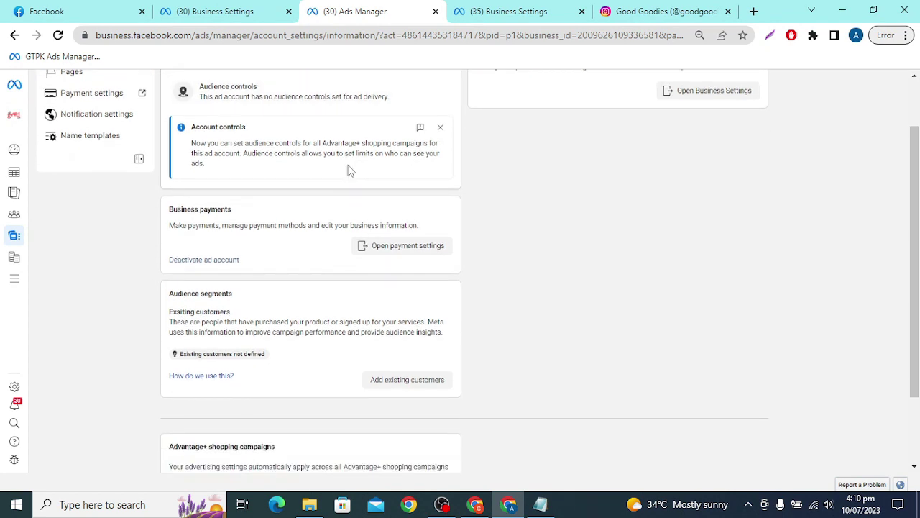
{"action": "scroll", "coordinate": [349, 170], "scroll_direction": "down", "scroll_amount": 1}
{"action": "scroll", "coordinate": [349, 171], "scroll_direction": "up", "scroll_amount": 2}
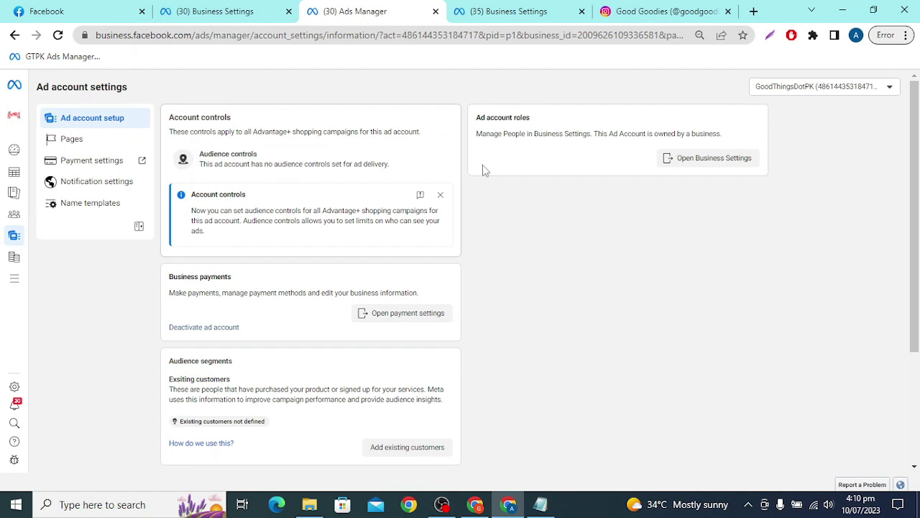
{"action": "scroll", "coordinate": [384, 245], "scroll_direction": "down", "scroll_amount": 2}
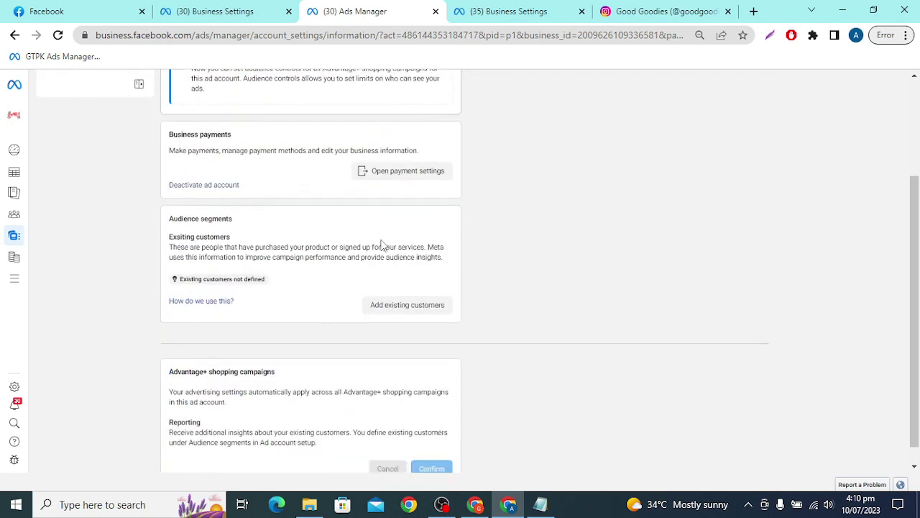
{"action": "scroll", "coordinate": [382, 242], "scroll_direction": "up", "scroll_amount": 2}
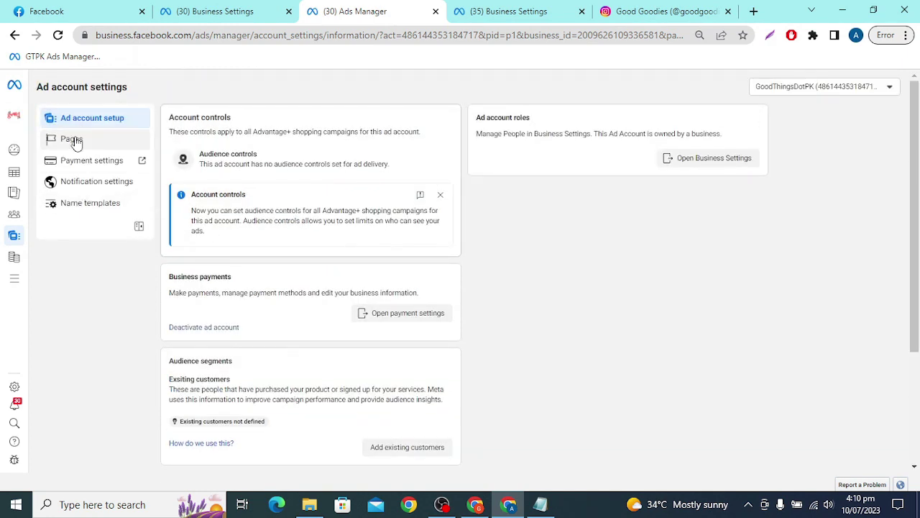
- Switch to the business's ad accounts in Business settings, try to edit the GoodThingsDotPK account, and reload the page
{"action": "left_click", "coordinate": [261, 10]}
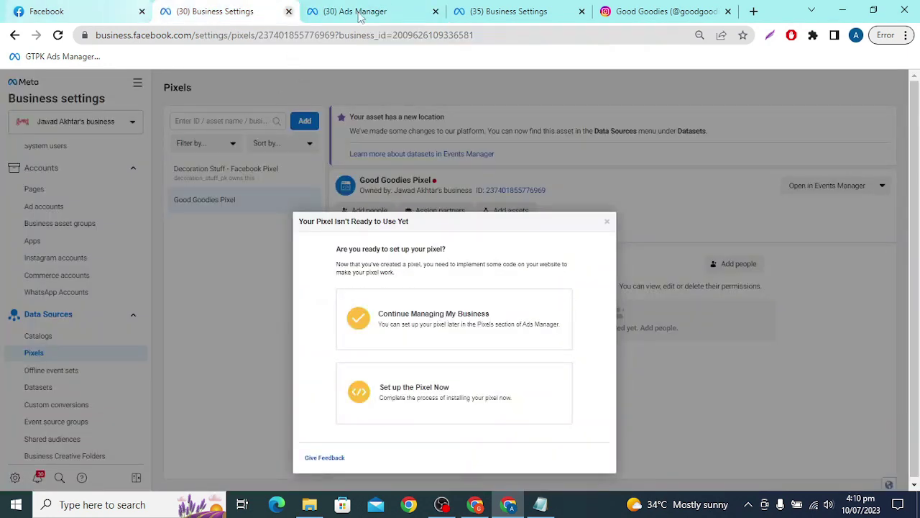
{"action": "left_click", "coordinate": [486, 7]}
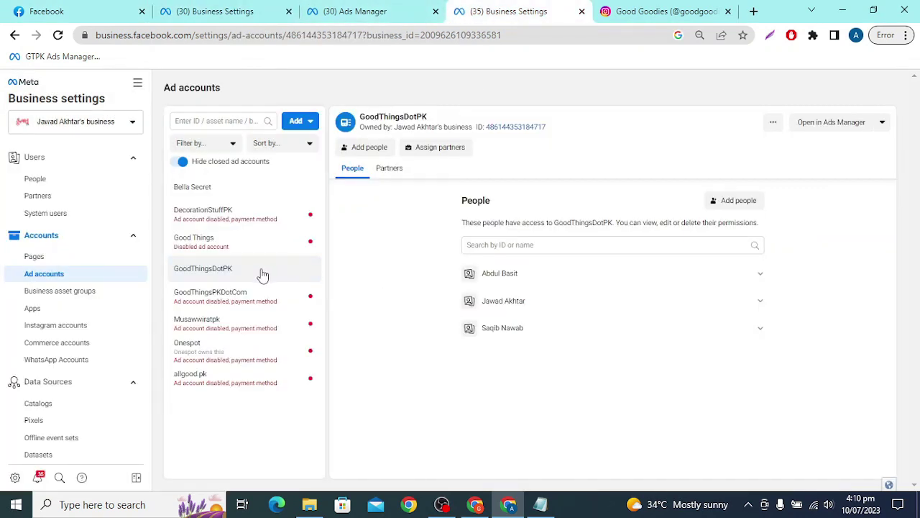
{"action": "left_click", "coordinate": [774, 125]}
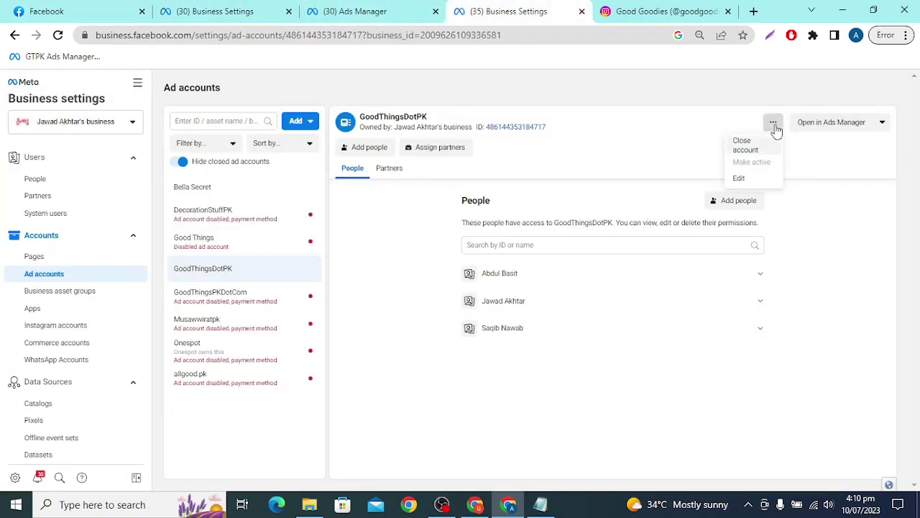
{"action": "left_click", "coordinate": [762, 178]}
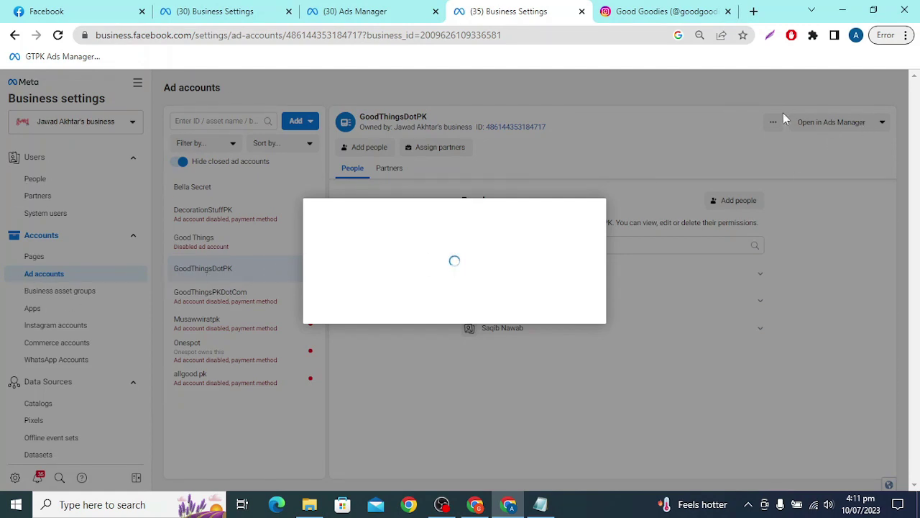
{"action": "left_click", "coordinate": [435, 36]}
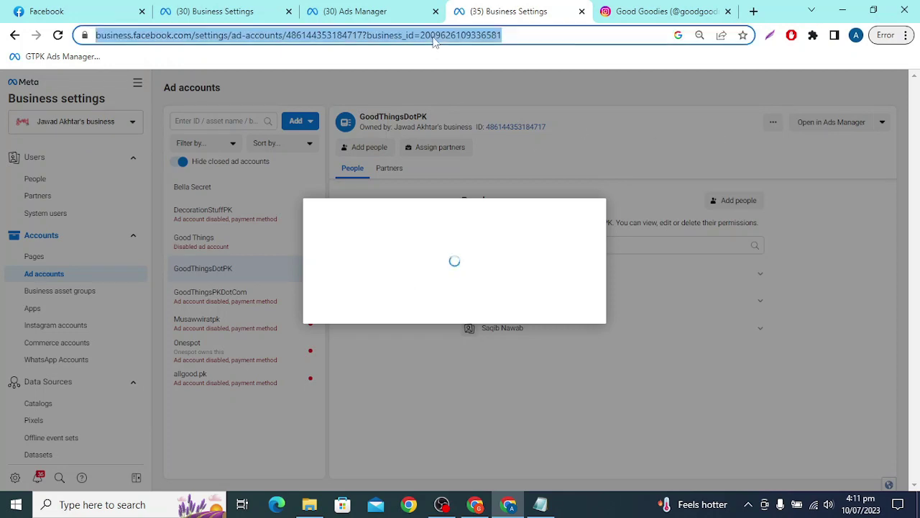
{"action": "key", "text": "Return"}
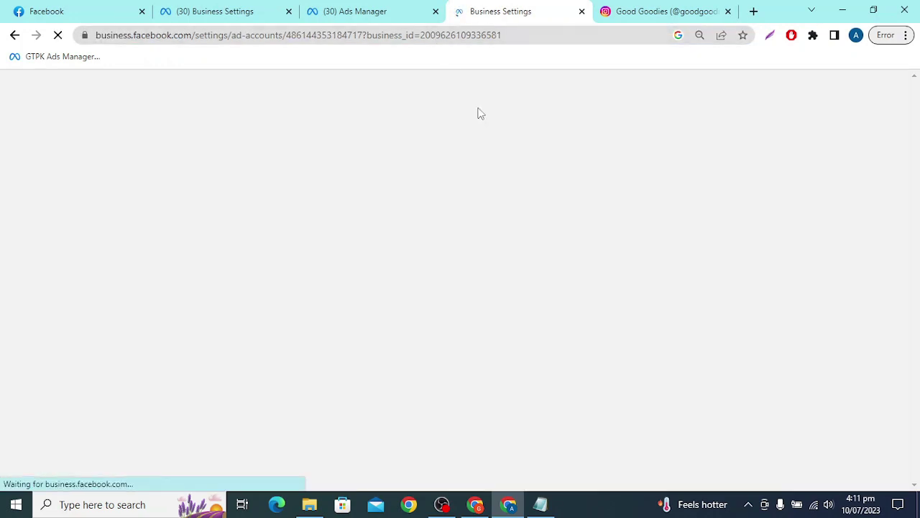
{"action": "left_click", "coordinate": [364, 9]}
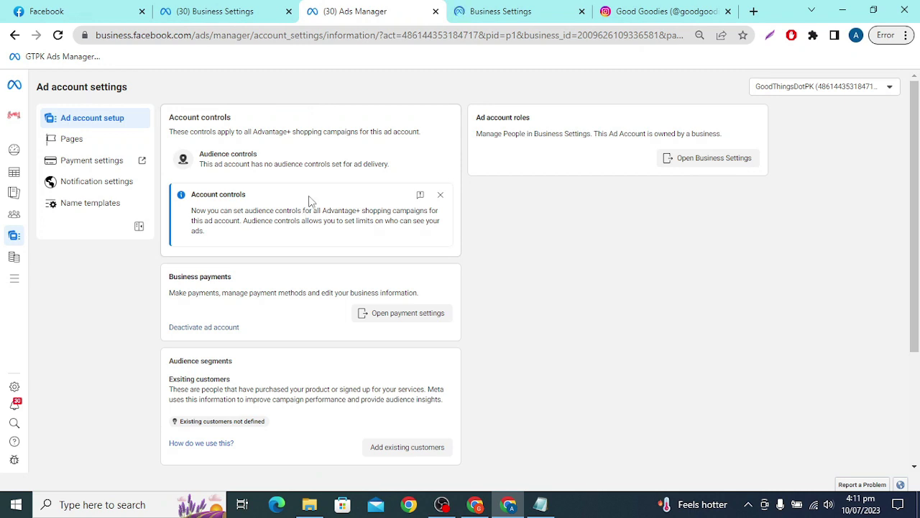
{"action": "left_click", "coordinate": [479, 8]}
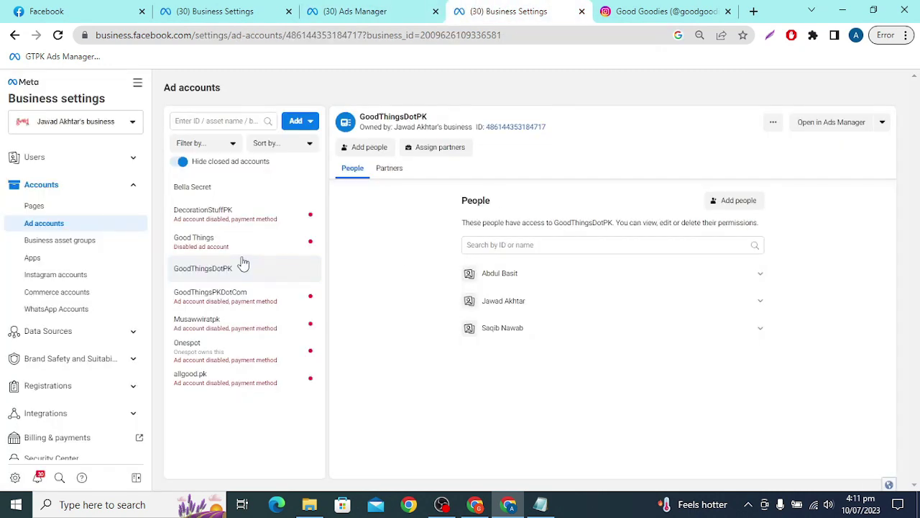
- Rename the GoodThingsDotPK ad account to Good Goodies Dot PK, save the change, and dismiss the confirmation
{"action": "left_click", "coordinate": [775, 122]}
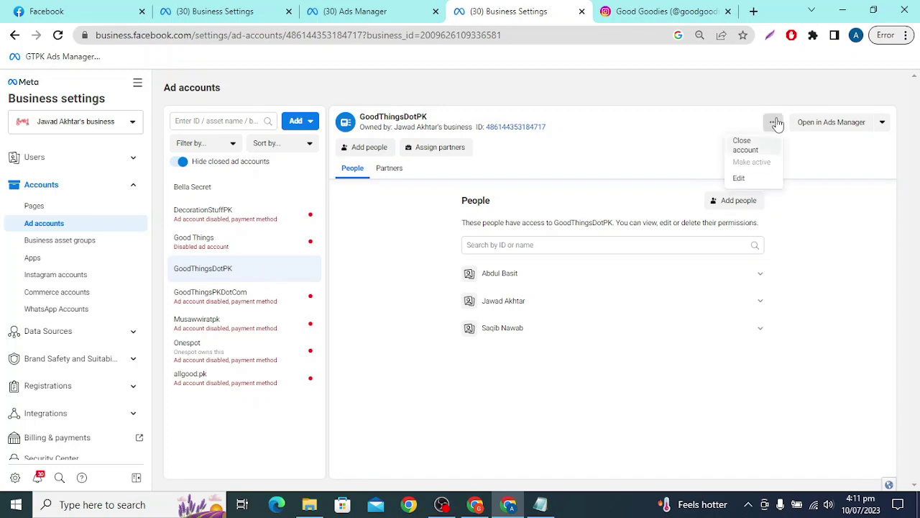
{"action": "left_click", "coordinate": [768, 180]}
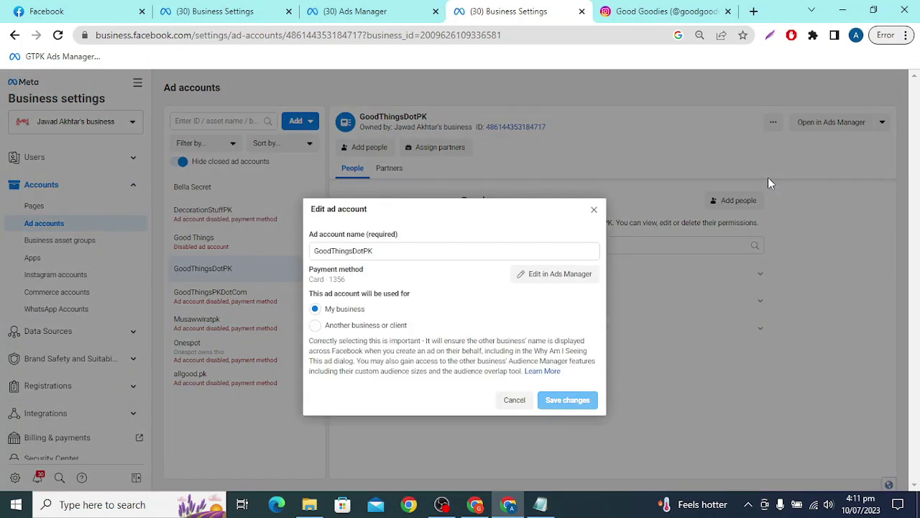
{"action": "double_click", "coordinate": [423, 252]}
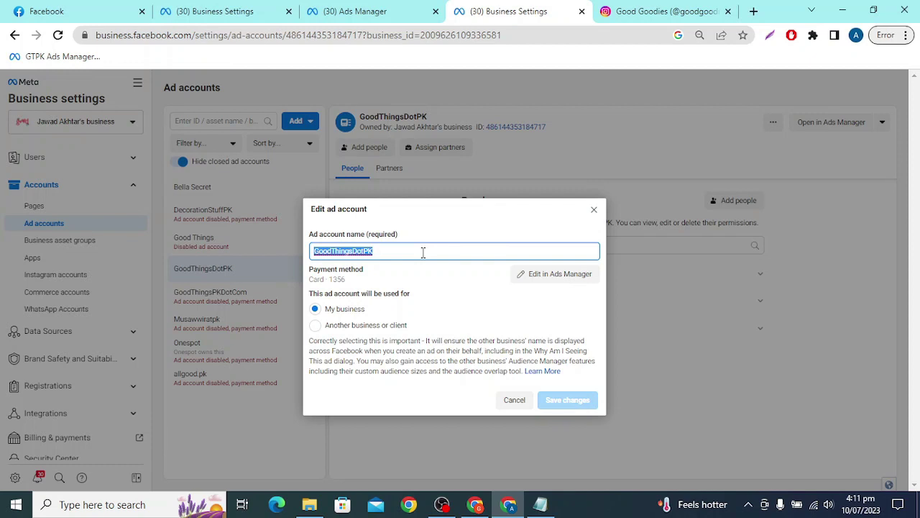
{"action": "type", "text": "Good G"}
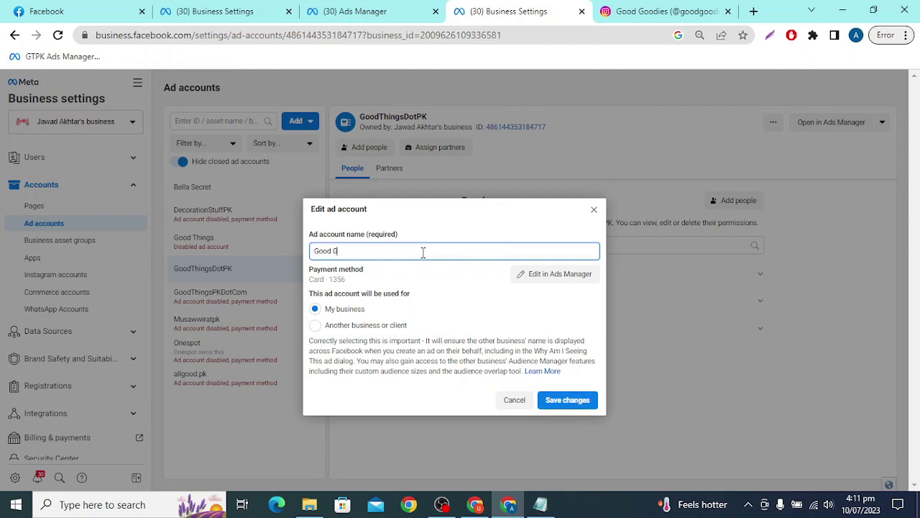
{"action": "type", "text": "oodies Dot PK"}
{"action": "left_click", "coordinate": [583, 397]}
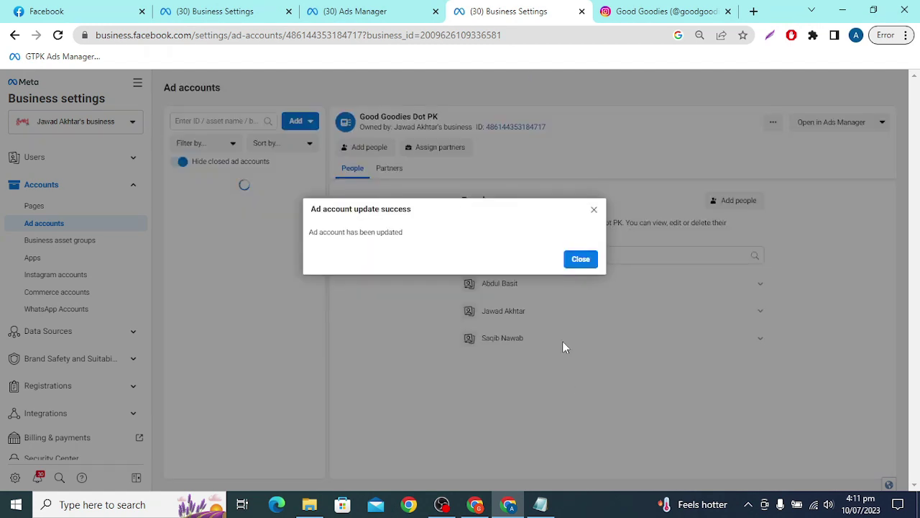
{"action": "left_click", "coordinate": [575, 258]}
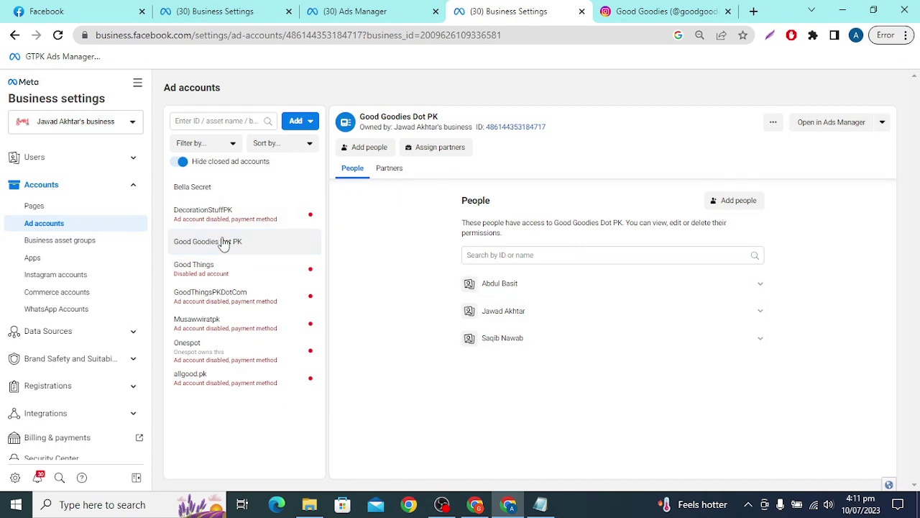
{"action": "left_click", "coordinate": [379, 10]}
{"action": "left_click", "coordinate": [252, 9]}
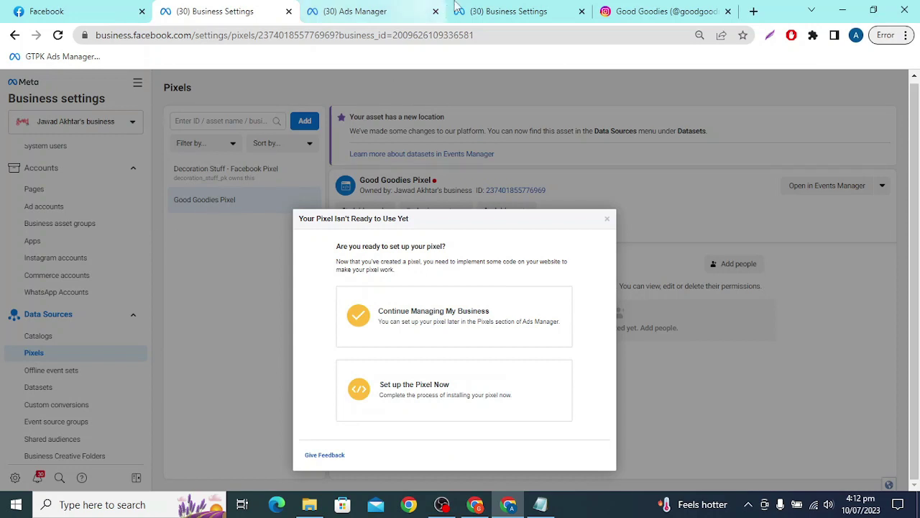
{"action": "left_click", "coordinate": [403, 11]}
{"action": "left_click", "coordinate": [467, 11]}
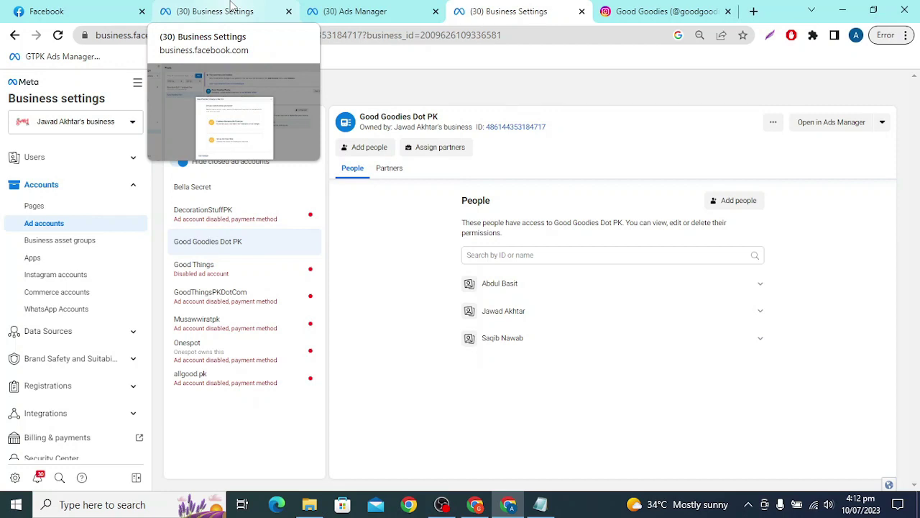
- Return to the newly created pixel and try to set it up through a partner integration, choosing WooCommerce as the partner
{"action": "left_click", "coordinate": [230, 10]}
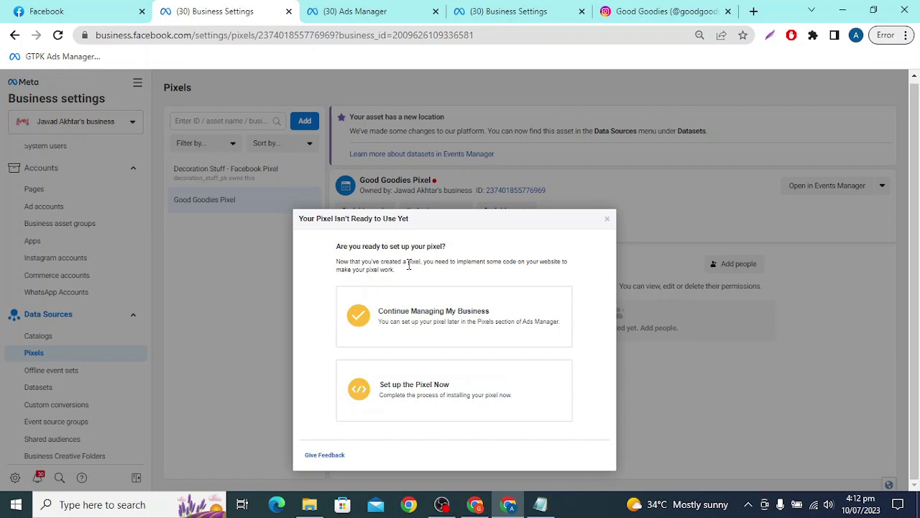
{"action": "left_click", "coordinate": [430, 397]}
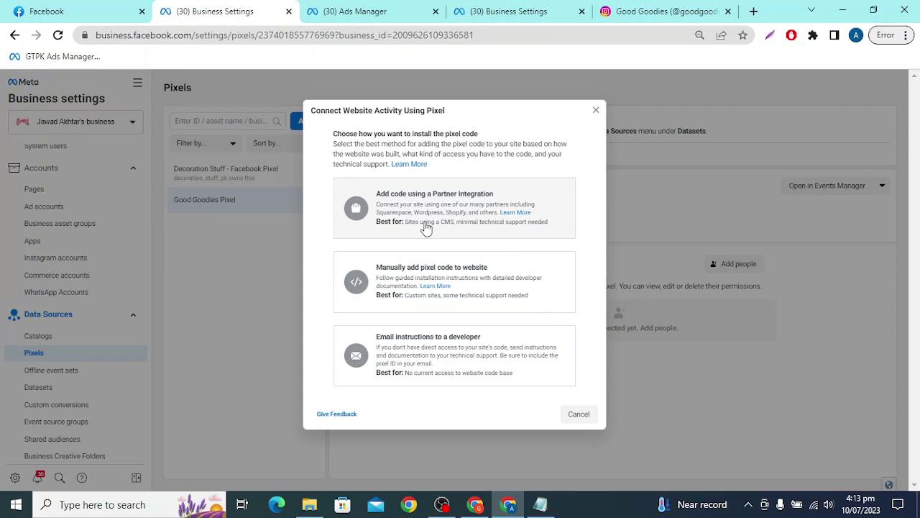
{"action": "left_click", "coordinate": [411, 212]}
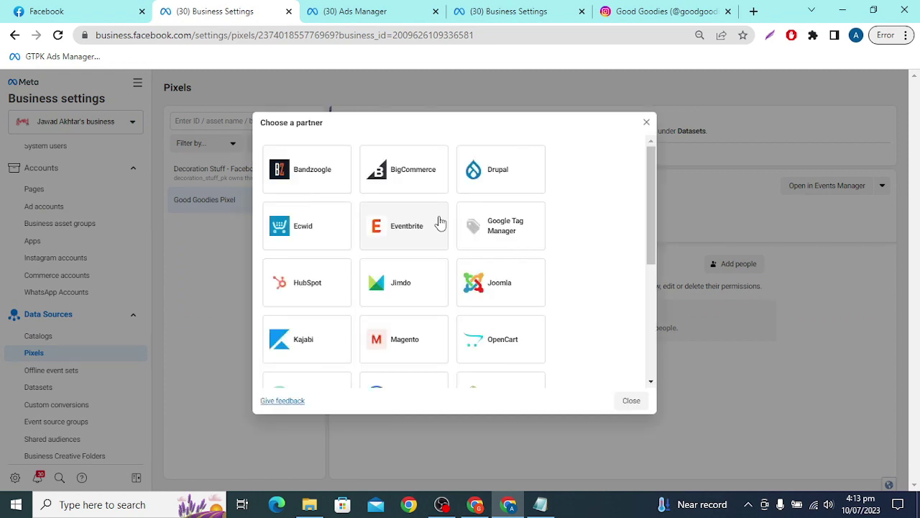
{"action": "scroll", "coordinate": [440, 223], "scroll_direction": "down", "scroll_amount": 1}
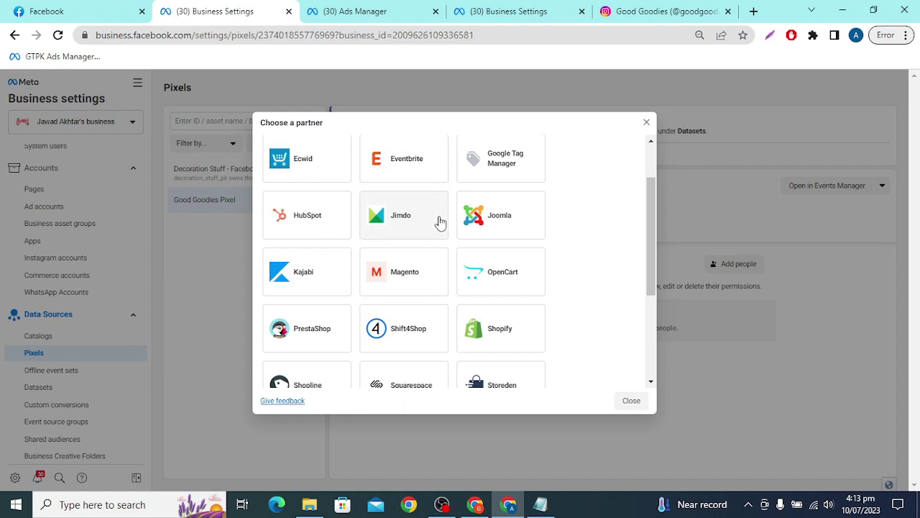
{"action": "scroll", "coordinate": [440, 222], "scroll_direction": "down", "scroll_amount": 2}
{"action": "scroll", "coordinate": [440, 223], "scroll_direction": "up", "scroll_amount": 2}
{"action": "scroll", "coordinate": [440, 223], "scroll_direction": "down", "scroll_amount": 3}
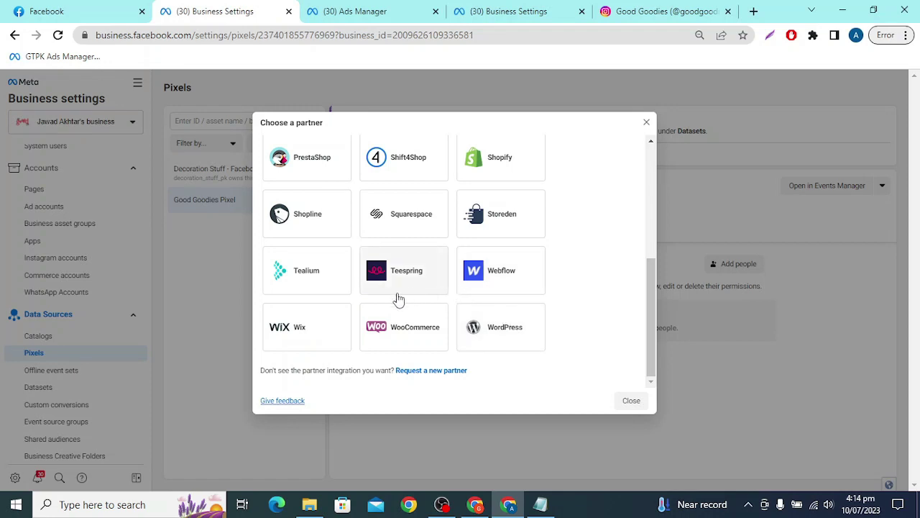
{"action": "left_click", "coordinate": [430, 329]}
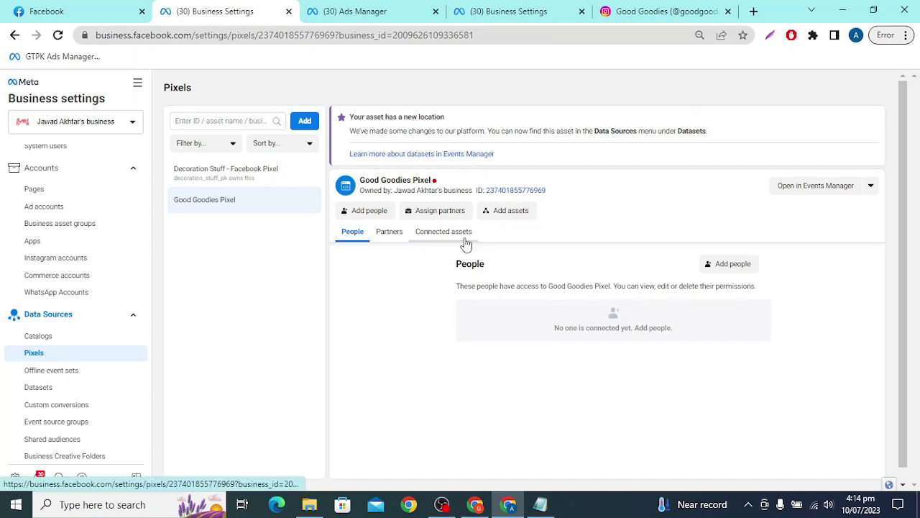
- Open the Good Goodies Pixel in Events Manager and dismiss the notice about setup improvements for web campaigns
{"action": "left_click", "coordinate": [802, 191]}
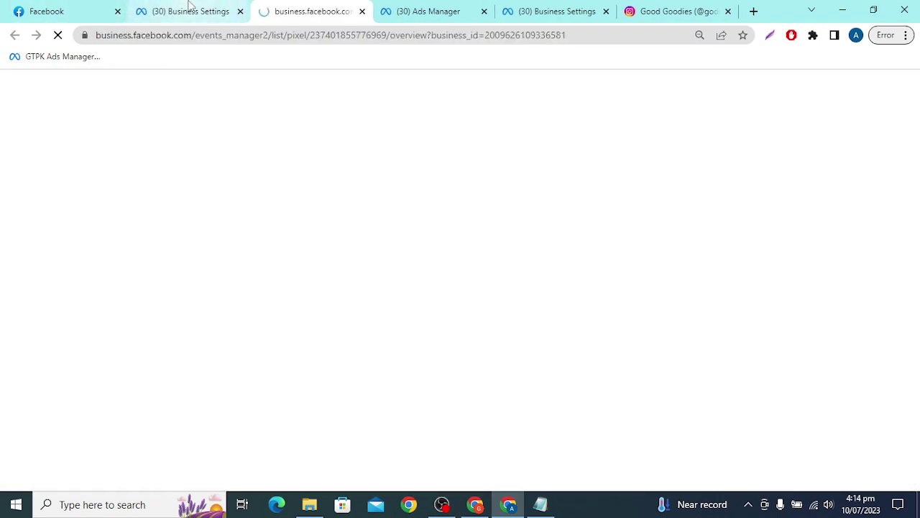
{"action": "left_click", "coordinate": [190, 8]}
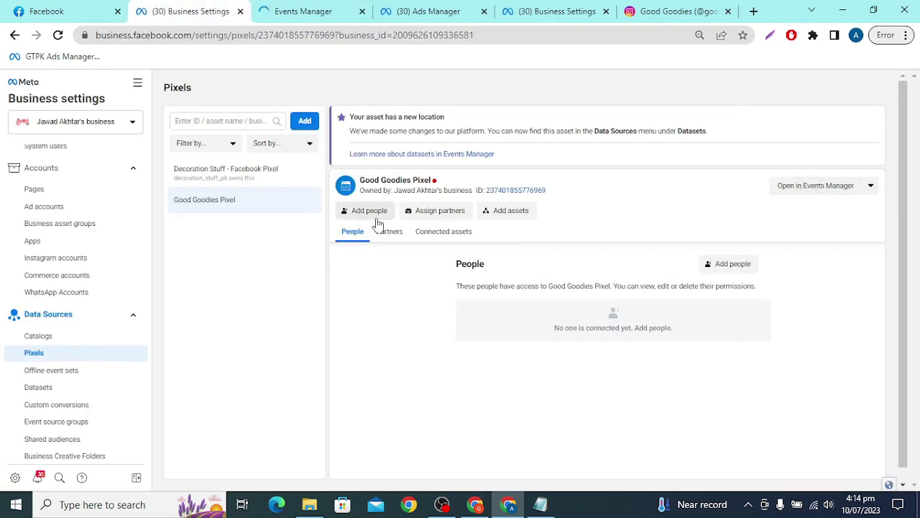
{"action": "left_click", "coordinate": [295, 5]}
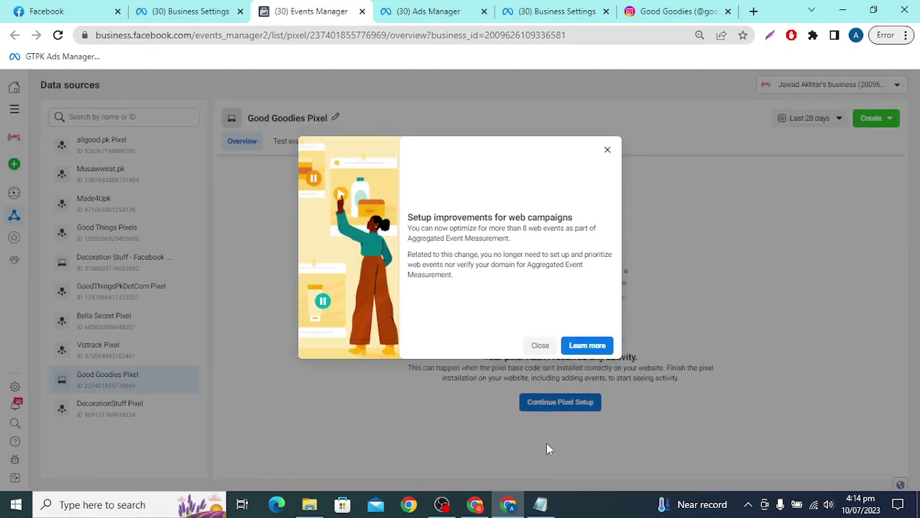
{"action": "left_click", "coordinate": [606, 148]}
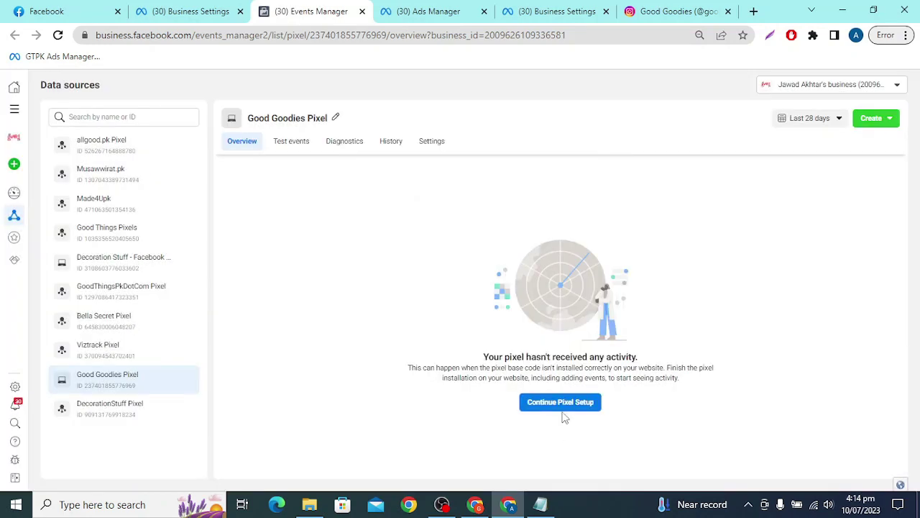
- Continue the pixel setup through a Conversions API partner integration with WooCommerce and save the facebook-for-woocommerce archive to Local Disk (E:)
{"action": "left_click", "coordinate": [563, 404]}
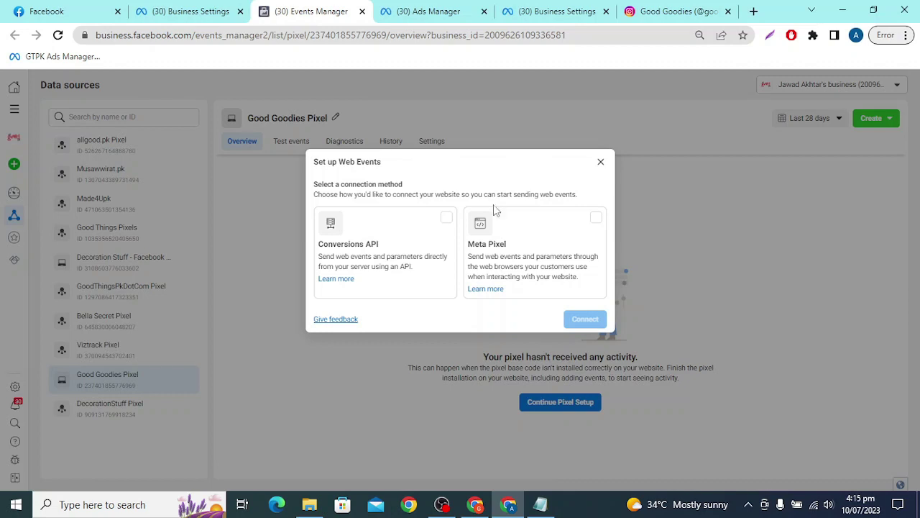
{"action": "left_click", "coordinate": [409, 248]}
{"action": "left_click", "coordinate": [584, 319]}
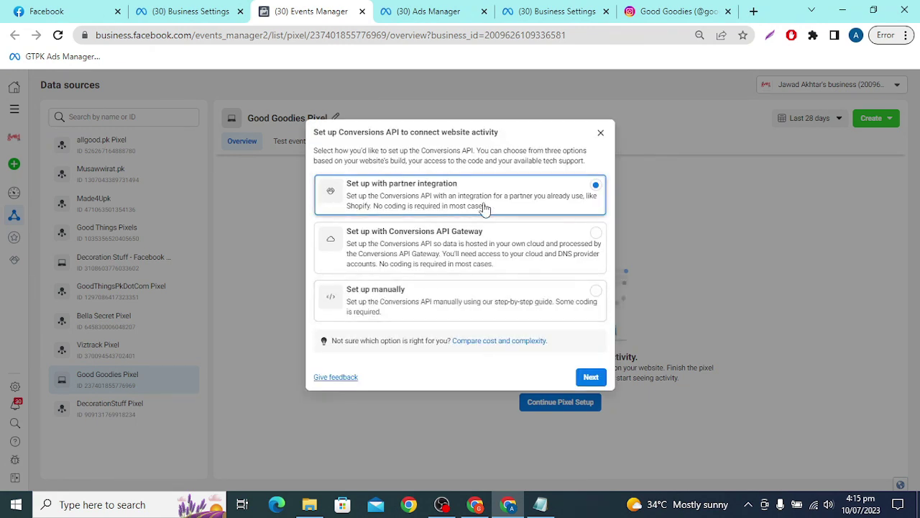
{"action": "left_click", "coordinate": [591, 379]}
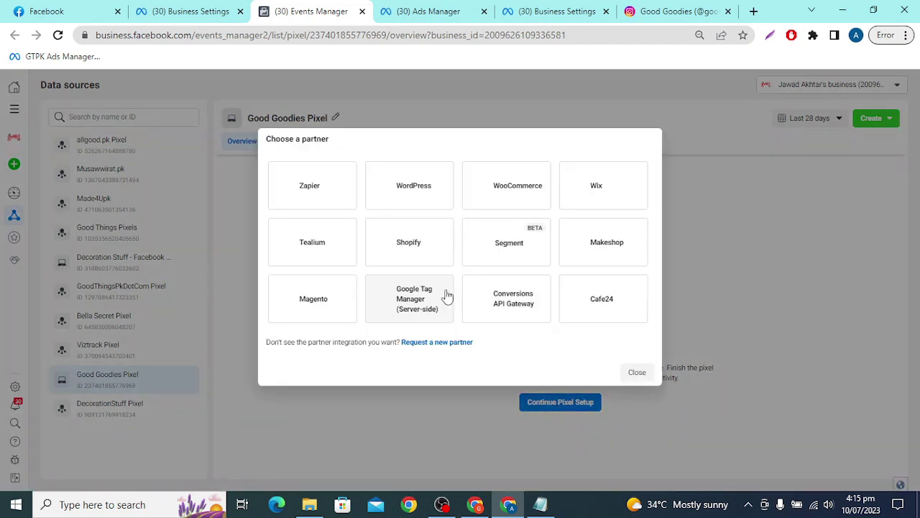
{"action": "left_click", "coordinate": [509, 186]}
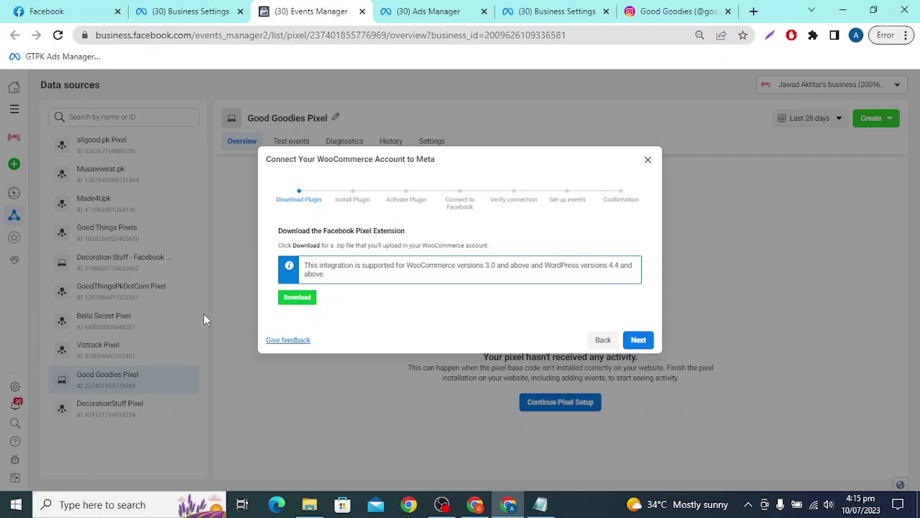
{"action": "left_click", "coordinate": [311, 296]}
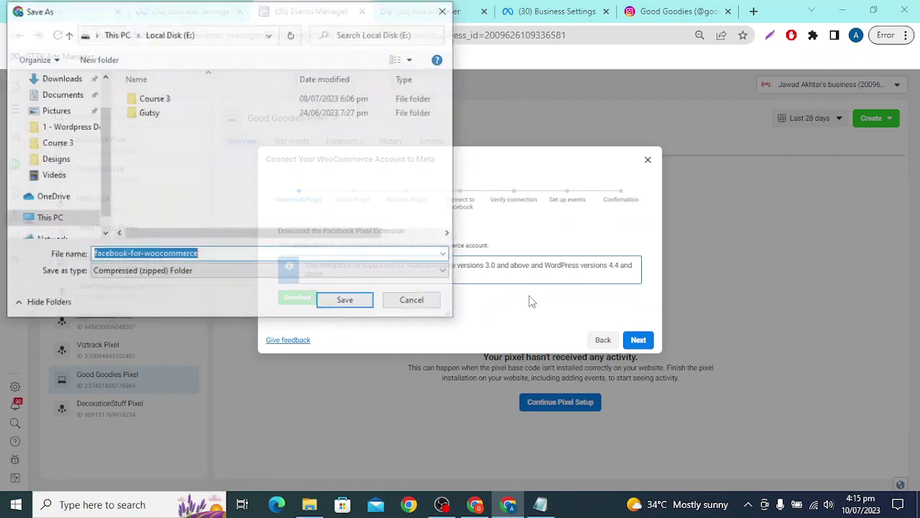
{"action": "left_click", "coordinate": [346, 301]}
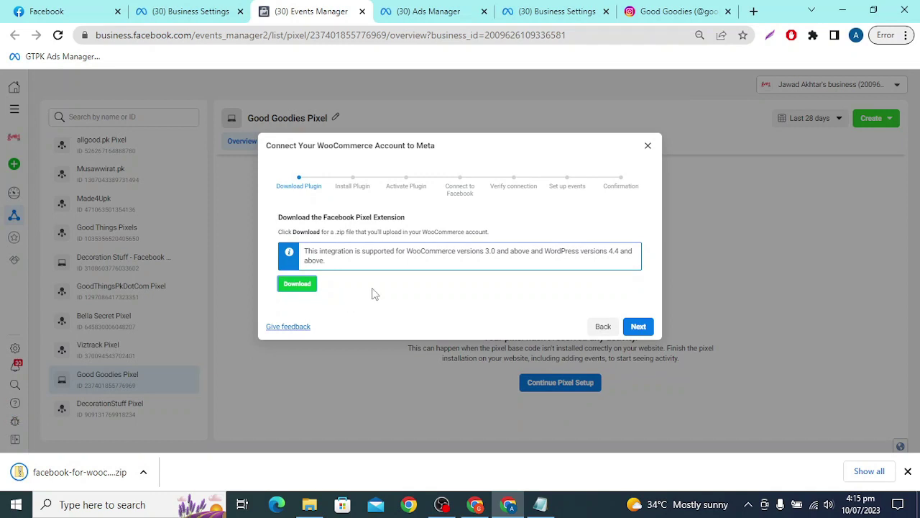
- Switch to the browser window with the Good Goodies store and open its WordPress admin dashboard at goodgoodies.pk/wp-admin/
{"action": "left_click", "coordinate": [475, 504]}
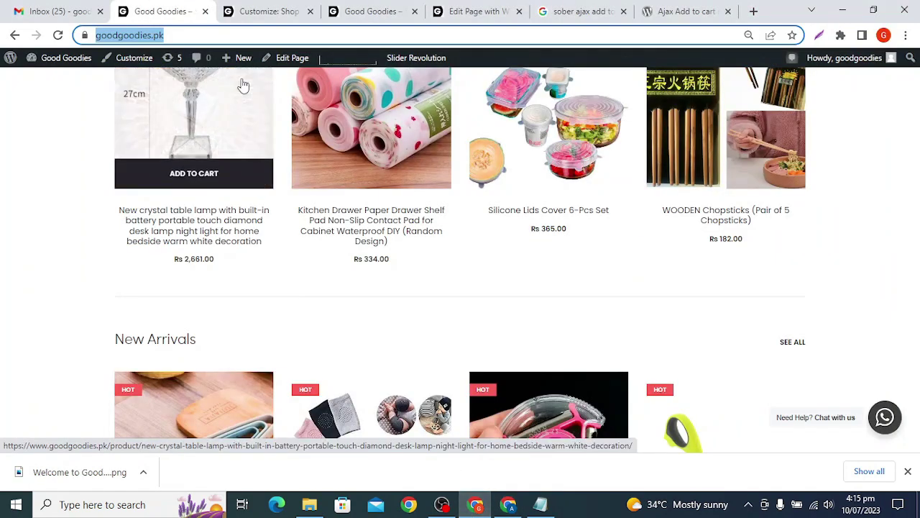
{"action": "left_click", "coordinate": [441, 504]}
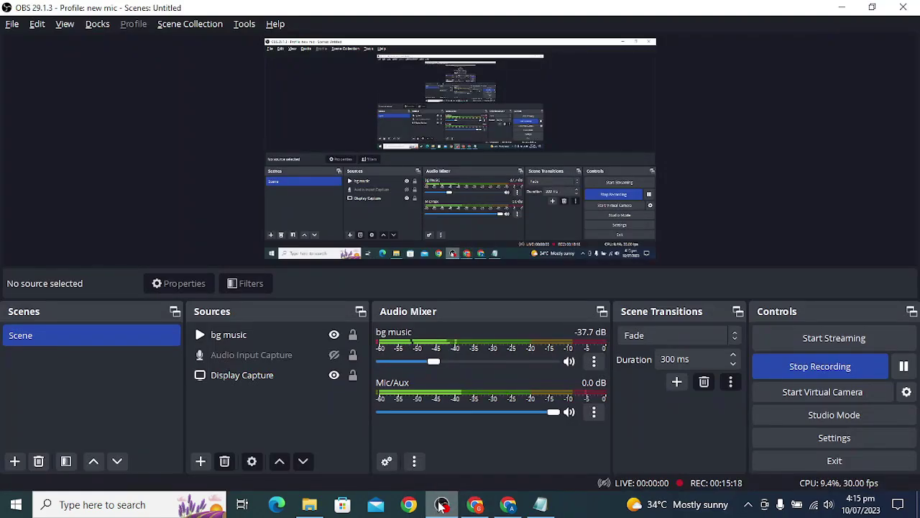
{"action": "left_click", "coordinate": [442, 504]}
{"action": "left_click", "coordinate": [252, 8]}
{"action": "left_click", "coordinate": [402, 8]}
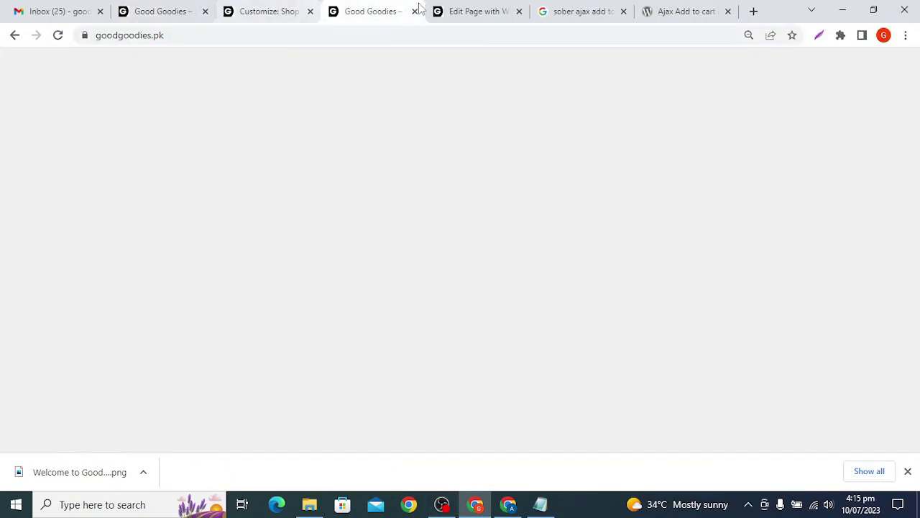
{"action": "left_click", "coordinate": [461, 7]}
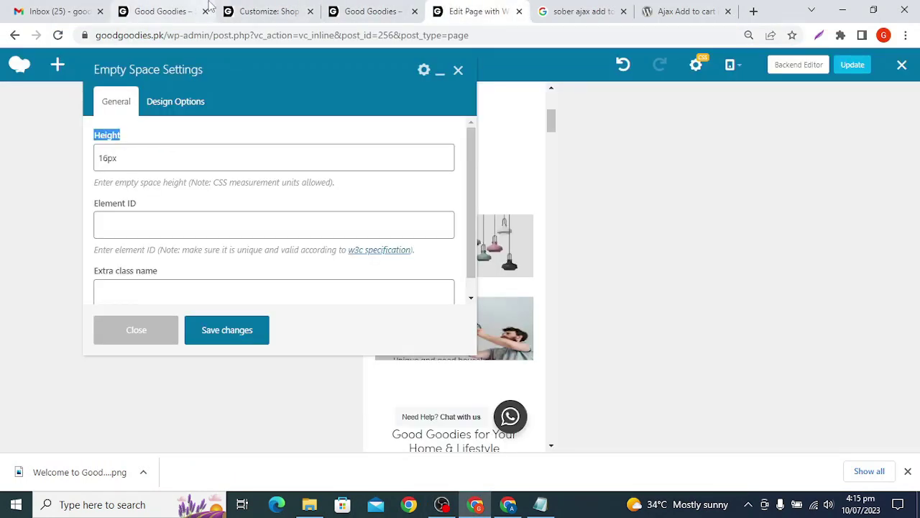
{"action": "left_click", "coordinate": [260, 10]}
{"action": "left_click_drag", "start_coordinate": [214, 35], "coordinate": [732, 97]}
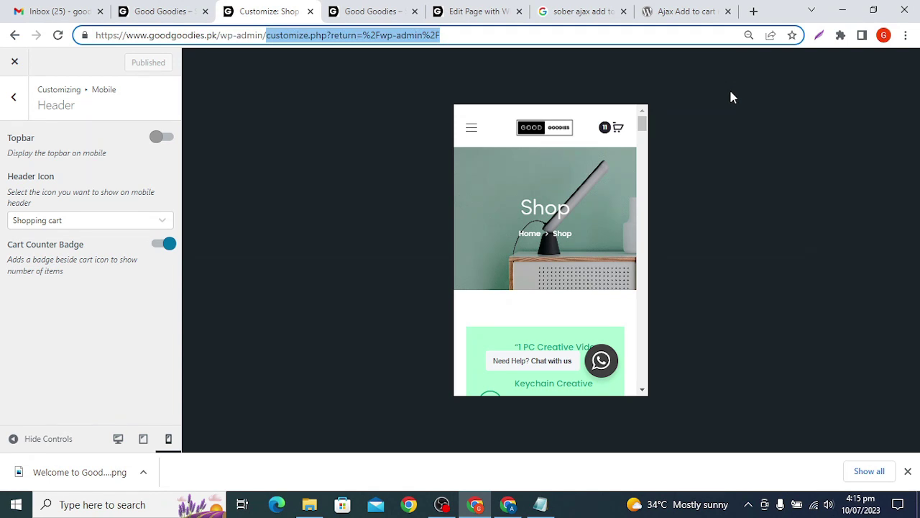
{"action": "key", "text": "BackSpace"}
{"action": "key", "text": "Return"}
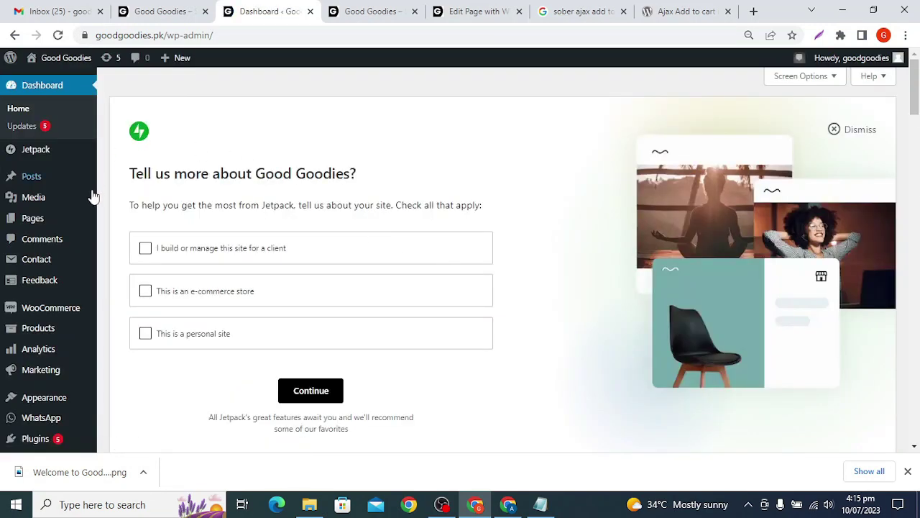
- Open the WordPress page for adding new plugins and bring up its form for uploading a plugin in .zip format
{"action": "mouse_move", "coordinate": [65, 311]}
{"action": "scroll", "coordinate": [51, 312], "scroll_direction": "down", "scroll_amount": 1}
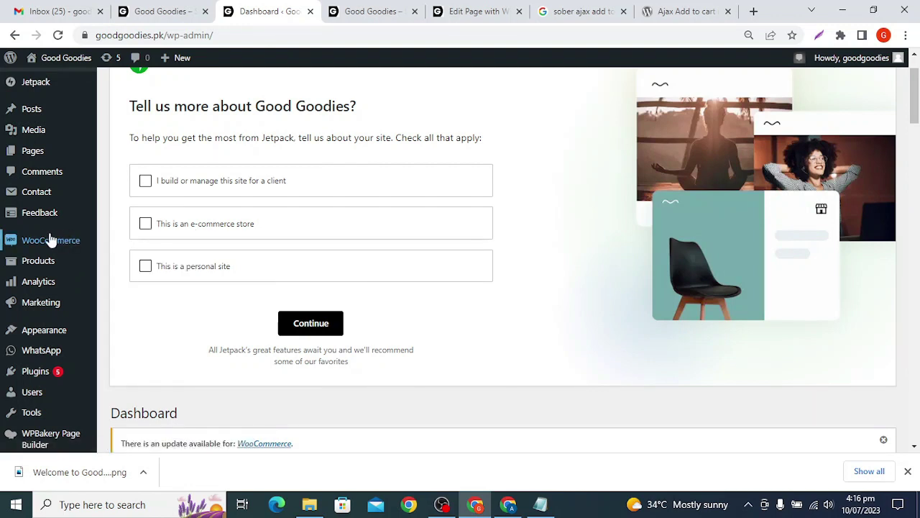
{"action": "mouse_move", "coordinate": [33, 241]}
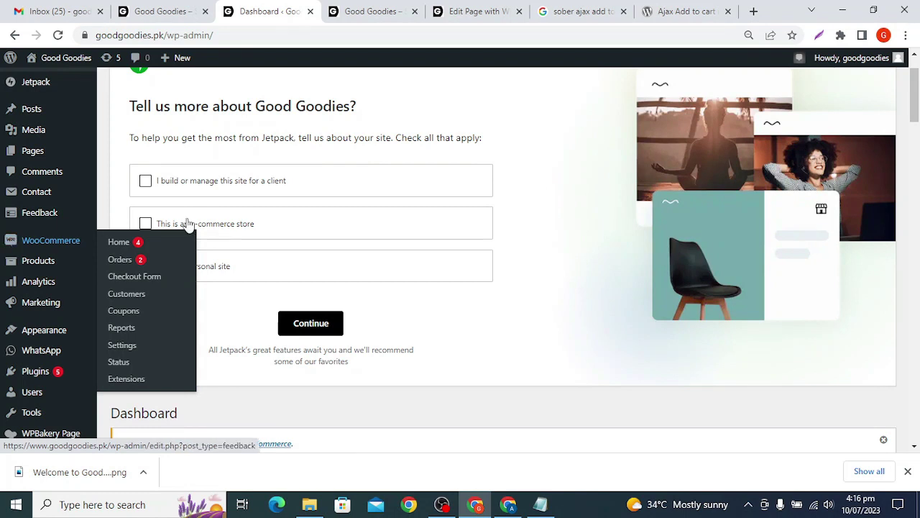
{"action": "mouse_move", "coordinate": [55, 255]}
{"action": "mouse_move", "coordinate": [91, 242]}
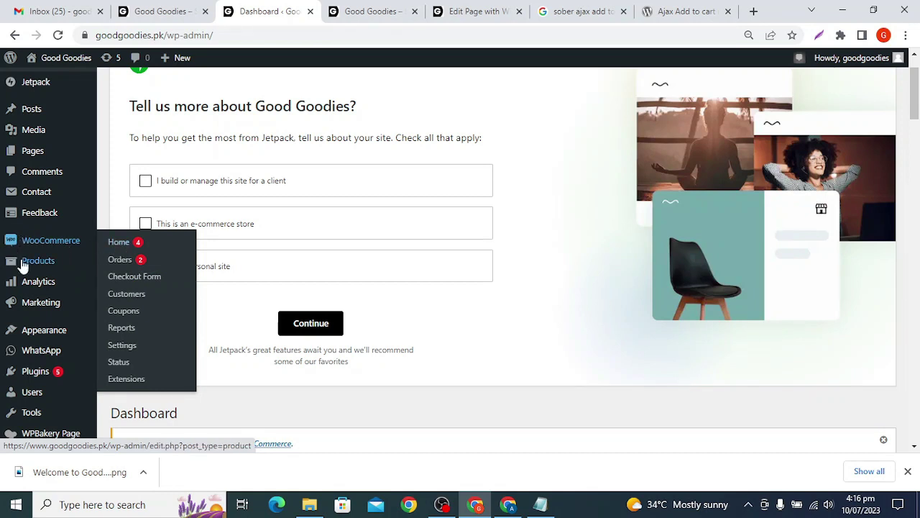
{"action": "mouse_move", "coordinate": [30, 371]}
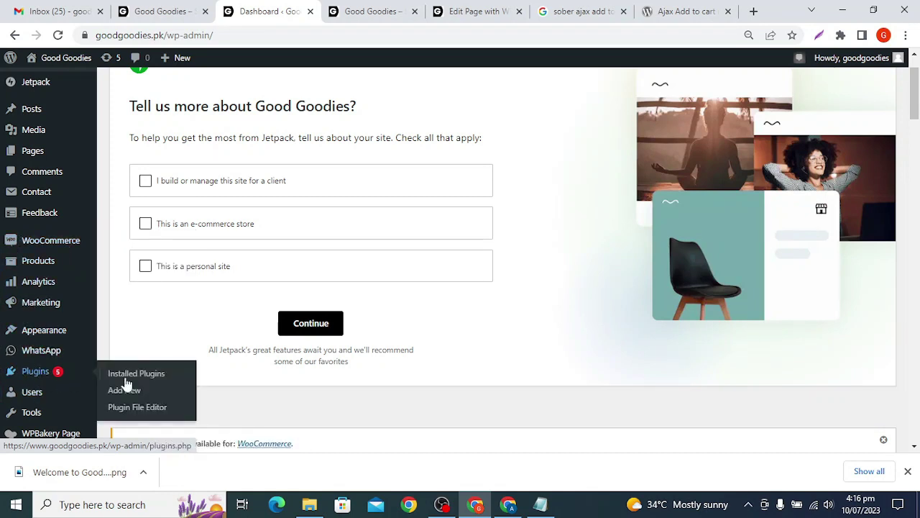
{"action": "left_click", "coordinate": [129, 392]}
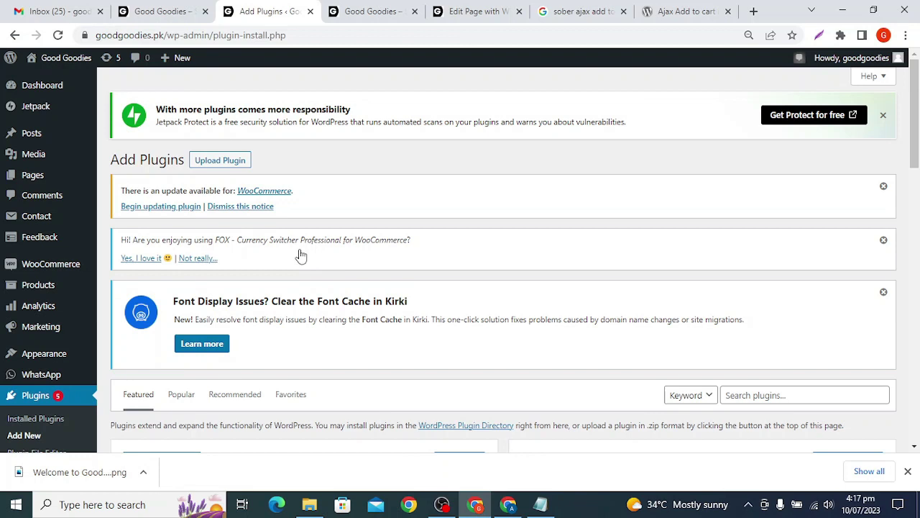
{"action": "left_click", "coordinate": [229, 159]}
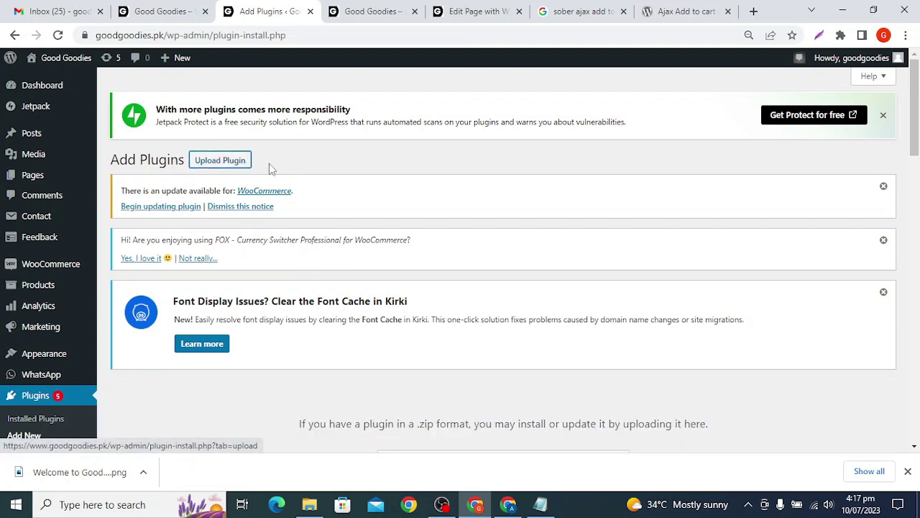
{"action": "scroll", "coordinate": [504, 209], "scroll_direction": "down", "scroll_amount": 3}
{"action": "scroll", "coordinate": [530, 222], "scroll_direction": "up", "scroll_amount": 3}
{"action": "scroll", "coordinate": [530, 219], "scroll_direction": "down", "scroll_amount": 3}
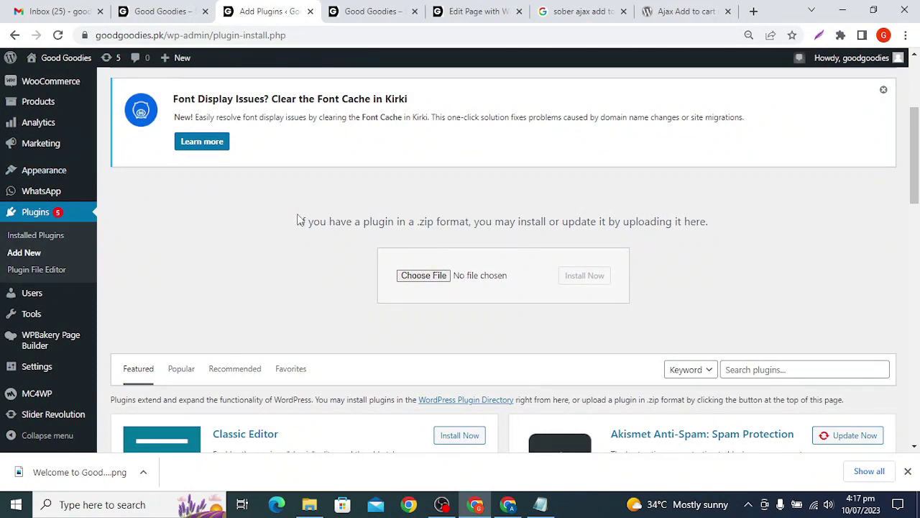
- Start choosing the plugin file for upload and browse to Local Disk (E:)
{"action": "left_click", "coordinate": [444, 280]}
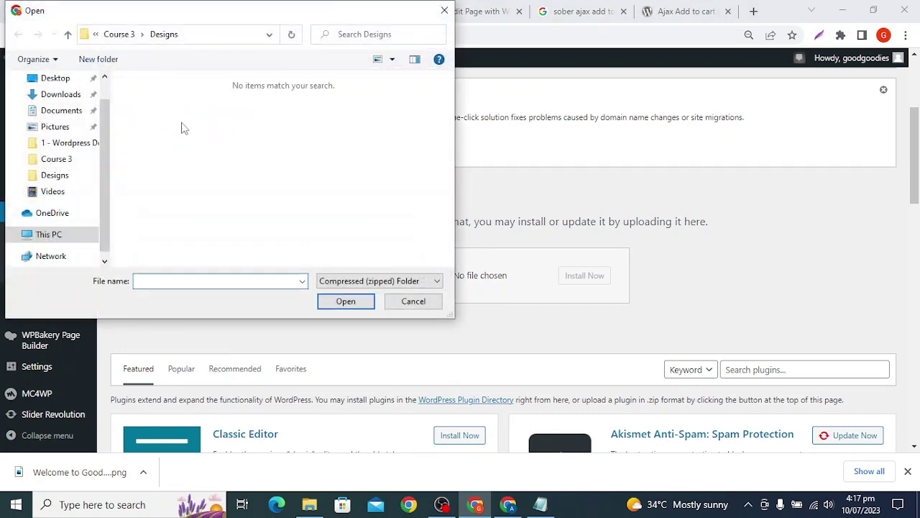
{"action": "scroll", "coordinate": [105, 137], "scroll_direction": "down", "scroll_amount": 1}
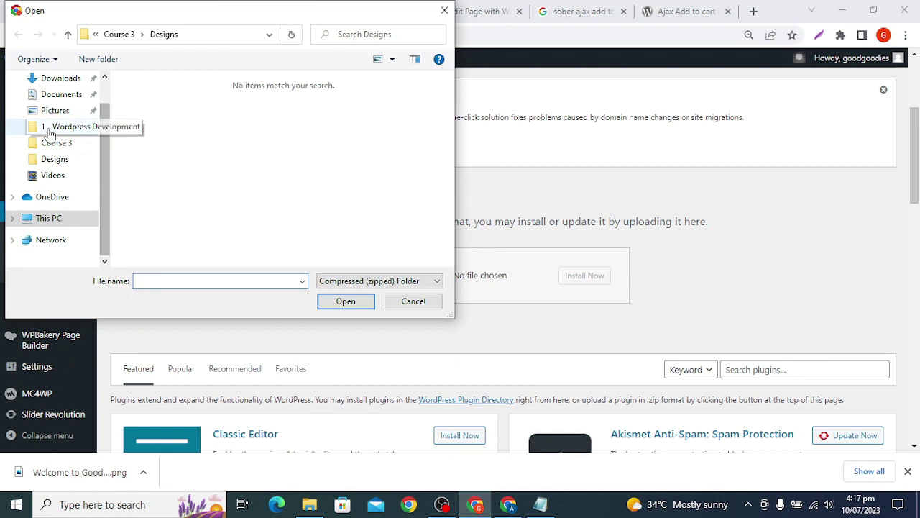
{"action": "scroll", "coordinate": [107, 125], "scroll_direction": "up", "scroll_amount": 2}
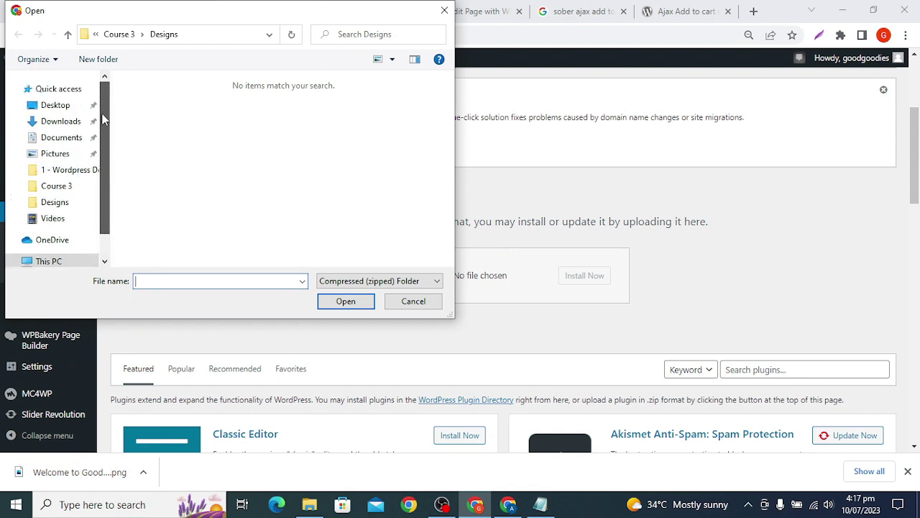
{"action": "left_click", "coordinate": [61, 121]}
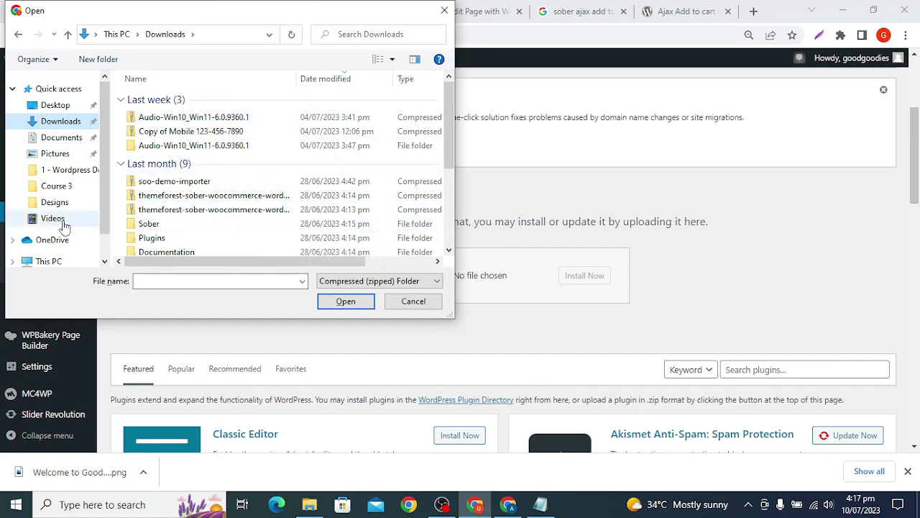
{"action": "scroll", "coordinate": [62, 195], "scroll_direction": "down", "scroll_amount": 1}
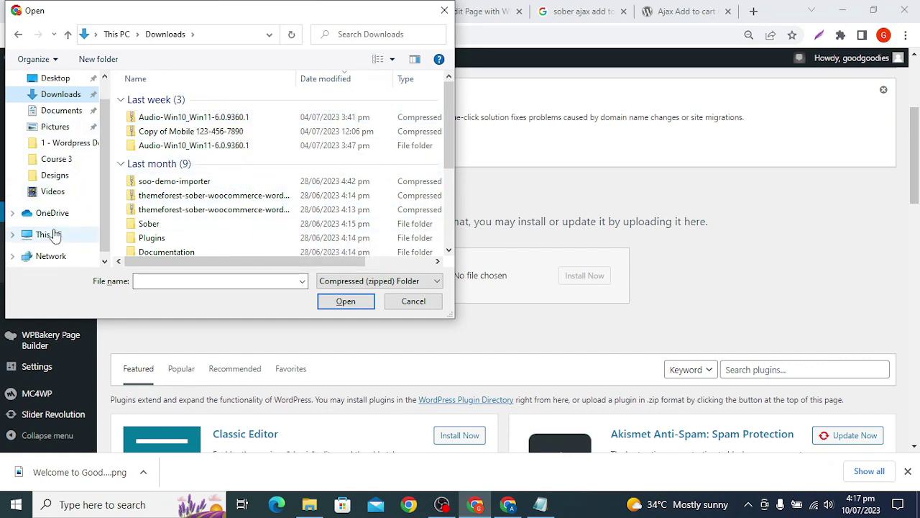
{"action": "left_click", "coordinate": [52, 234]}
{"action": "scroll", "coordinate": [196, 184], "scroll_direction": "down", "scroll_amount": 3}
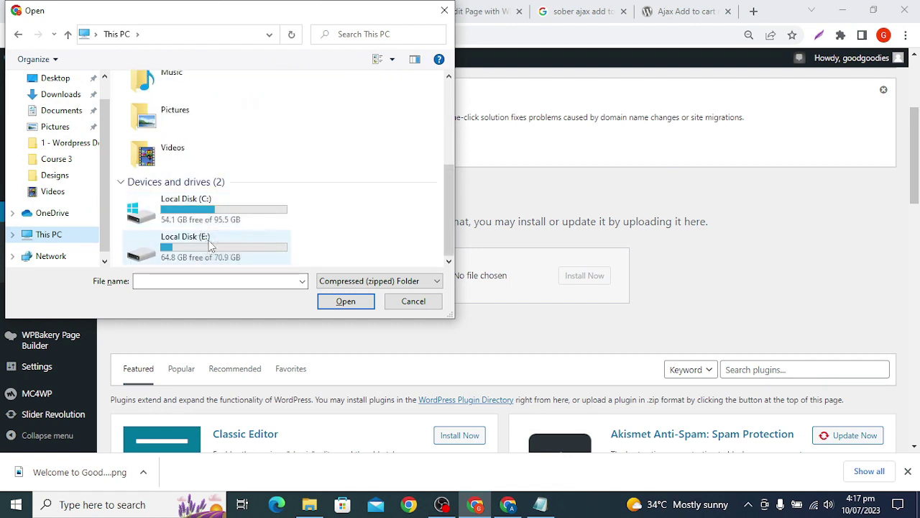
{"action": "double_click", "coordinate": [209, 240]}
- Move the facebook-for-woocommerce archive into the Course 3 folder and choose it from there for the upload
{"action": "left_click", "coordinate": [166, 128]}
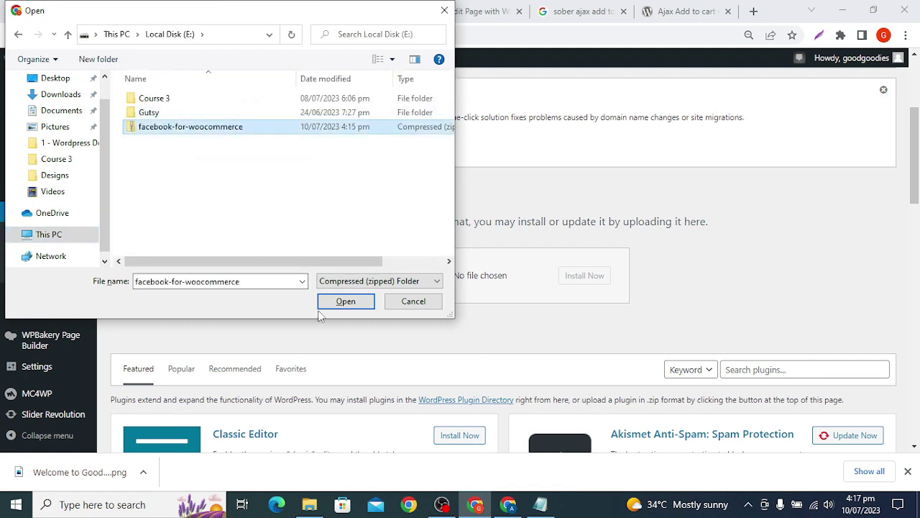
{"action": "left_click_drag", "start_coordinate": [177, 127], "coordinate": [160, 99]}
{"action": "double_click", "coordinate": [163, 99]}
{"action": "double_click", "coordinate": [424, 126]}
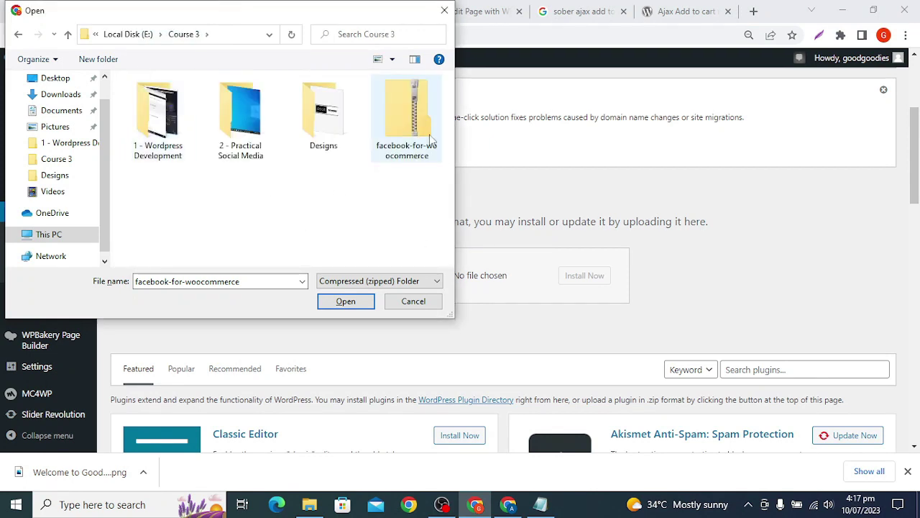
- Install the plugin from the chosen facebook-for-woocommerce.zip file and activate it
{"action": "left_click", "coordinate": [590, 279]}
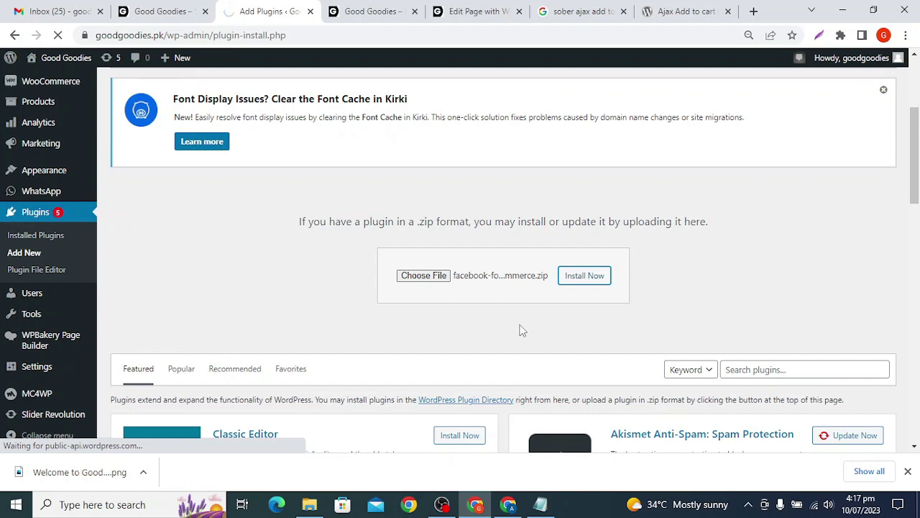
{"action": "scroll", "coordinate": [127, 264], "scroll_direction": "down", "scroll_amount": 2}
{"action": "scroll", "coordinate": [36, 180], "scroll_direction": "up", "scroll_amount": 1}
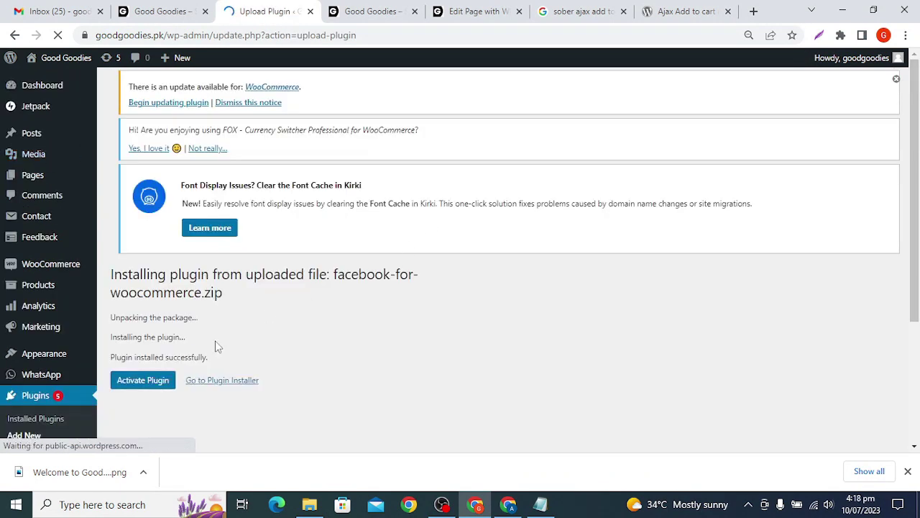
{"action": "left_click", "coordinate": [141, 380]}
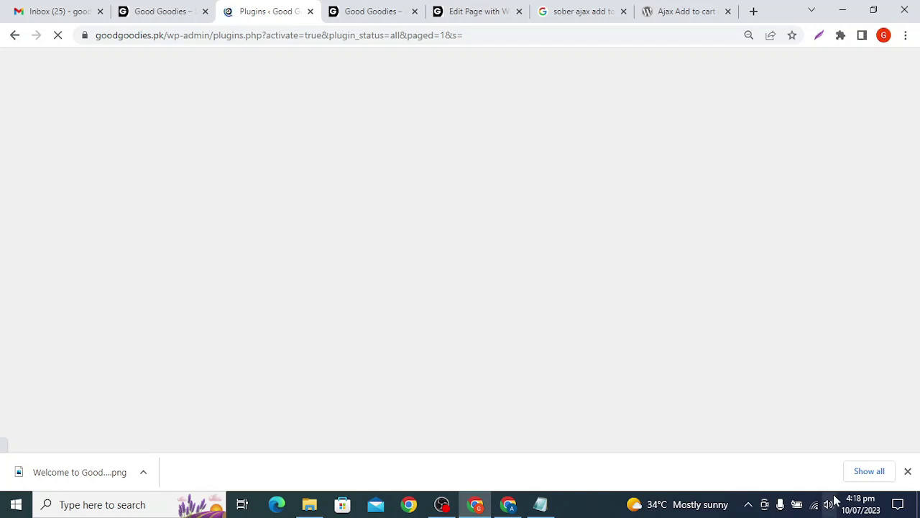
- Check the computer's Wi-Fi connection in the list of available networks and close the list
{"action": "left_click", "coordinate": [813, 505]}
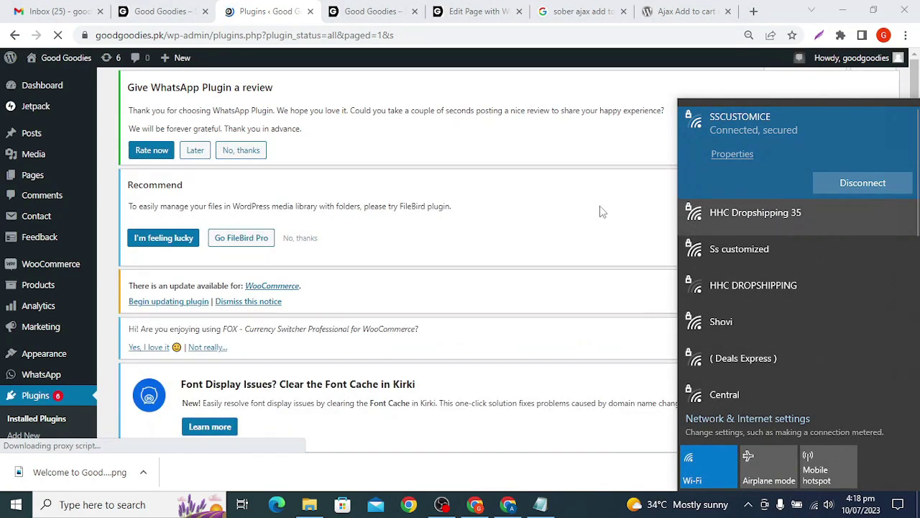
{"action": "left_click", "coordinate": [532, 171]}
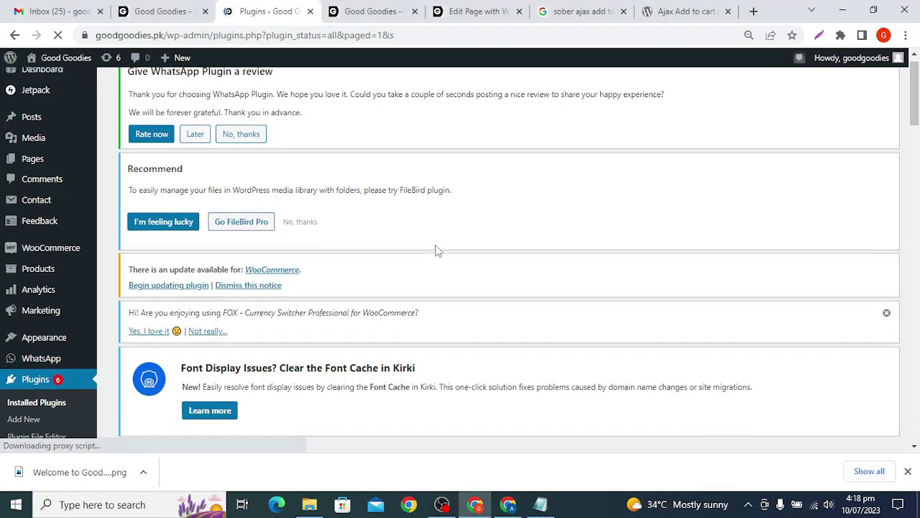
- Look through the installed plugins list and the WooCommerce and Marketing submenus for the Facebook for WooCommerce setup entry
{"action": "scroll", "coordinate": [431, 231], "scroll_direction": "down", "scroll_amount": 3}
{"action": "scroll", "coordinate": [425, 220], "scroll_direction": "up", "scroll_amount": 3}
{"action": "scroll", "coordinate": [424, 220], "scroll_direction": "down", "scroll_amount": 10}
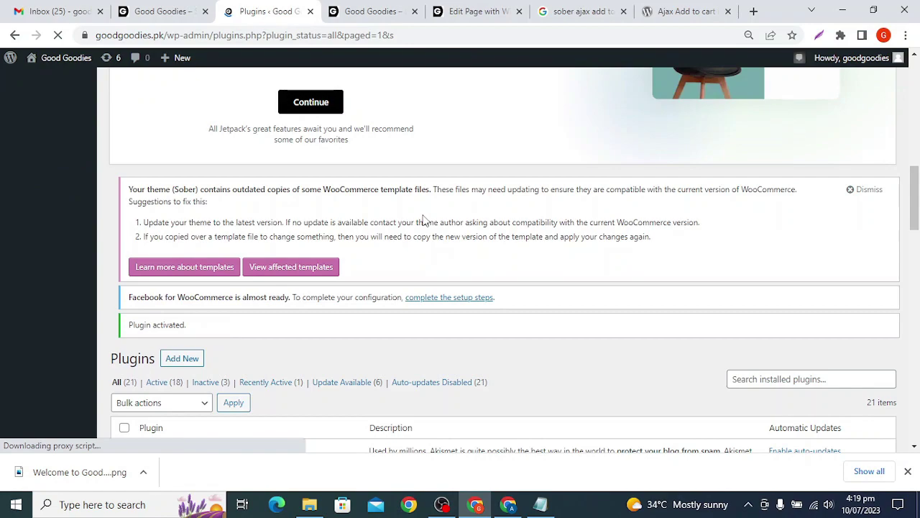
{"action": "scroll", "coordinate": [424, 220], "scroll_direction": "up", "scroll_amount": 3}
{"action": "scroll", "coordinate": [424, 217], "scroll_direction": "down", "scroll_amount": 15}
{"action": "scroll", "coordinate": [424, 215], "scroll_direction": "up", "scroll_amount": 15}
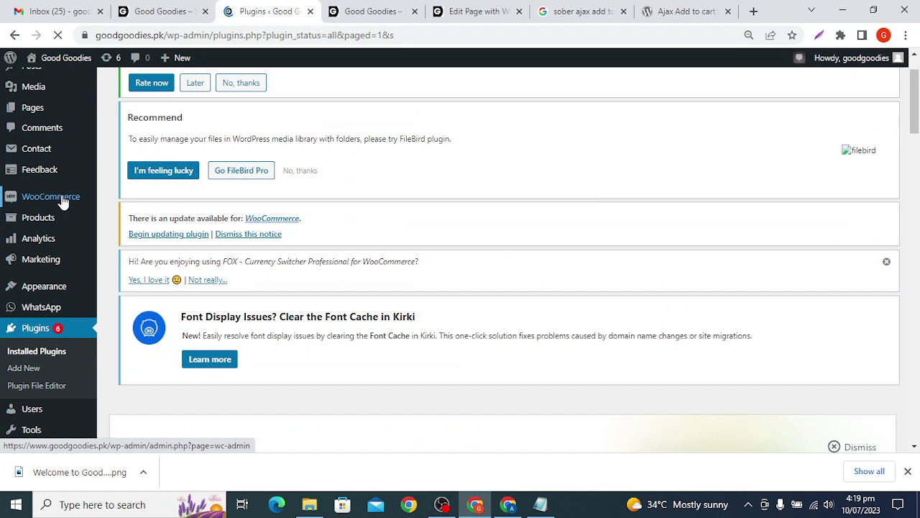
{"action": "scroll", "coordinate": [62, 200], "scroll_direction": "up", "scroll_amount": 1}
{"action": "scroll", "coordinate": [50, 158], "scroll_direction": "down", "scroll_amount": 2}
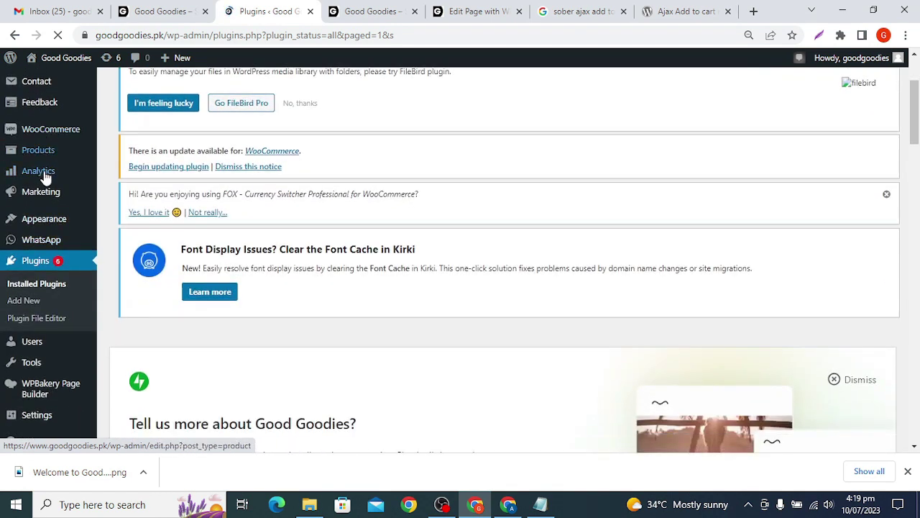
{"action": "left_click", "coordinate": [45, 282]}
{"action": "scroll", "coordinate": [448, 261], "scroll_direction": "down", "scroll_amount": 5}
{"action": "scroll", "coordinate": [452, 260], "scroll_direction": "down", "scroll_amount": 12}
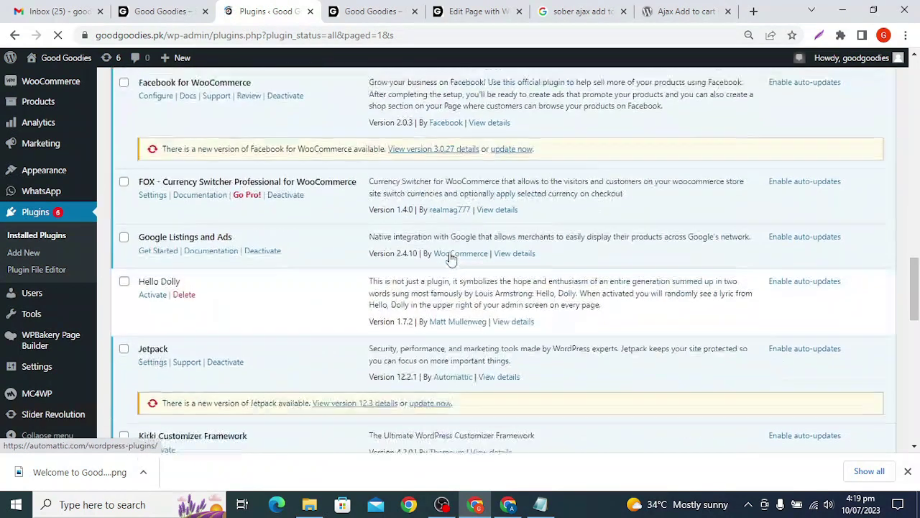
{"action": "scroll", "coordinate": [201, 232], "scroll_direction": "down", "scroll_amount": 6}
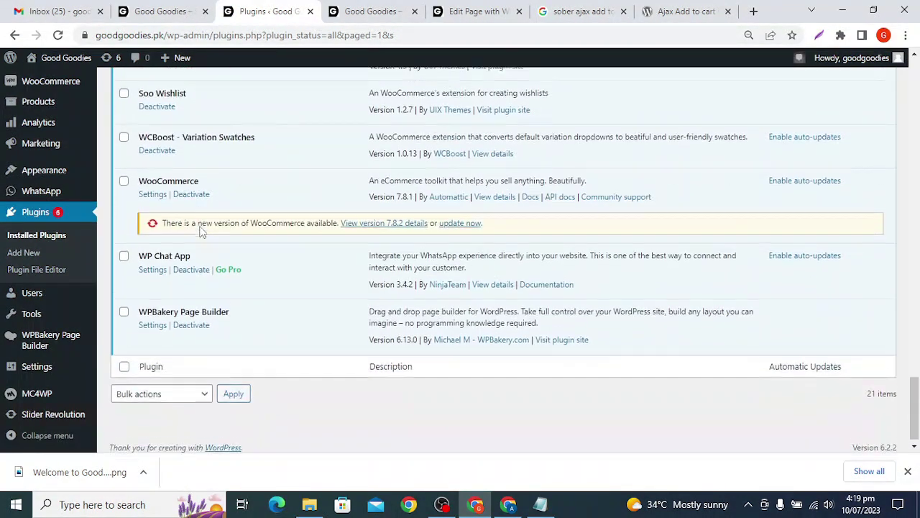
{"action": "scroll", "coordinate": [82, 245], "scroll_direction": "up", "scroll_amount": 12}
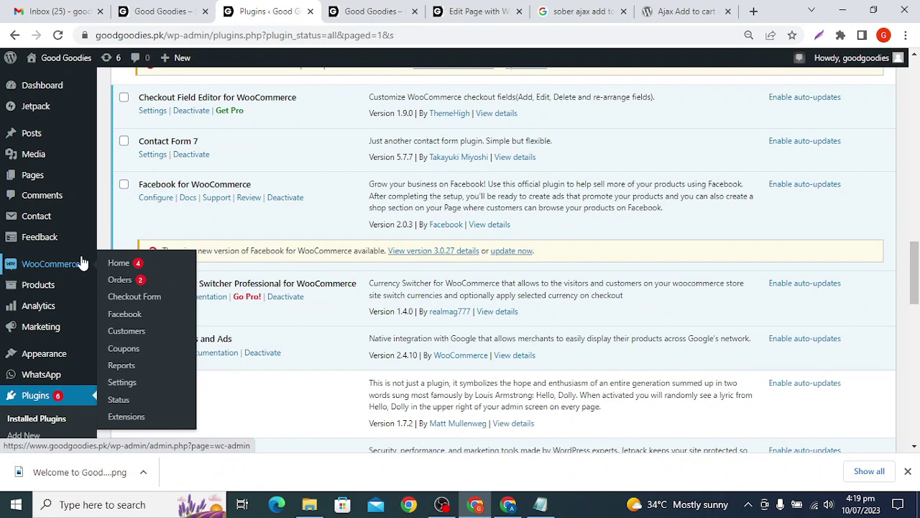
{"action": "scroll", "coordinate": [69, 266], "scroll_direction": "down", "scroll_amount": 1}
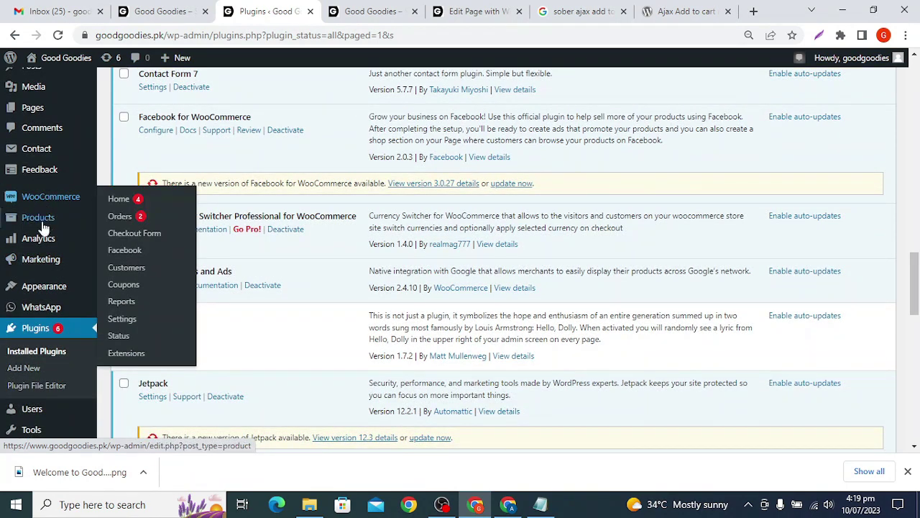
{"action": "mouse_move", "coordinate": [43, 262]}
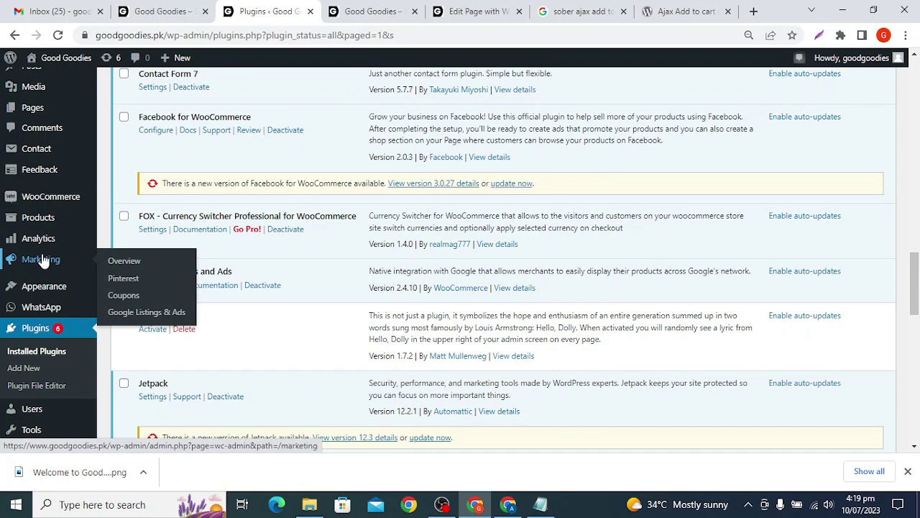
{"action": "scroll", "coordinate": [43, 262], "scroll_direction": "down", "scroll_amount": 2}
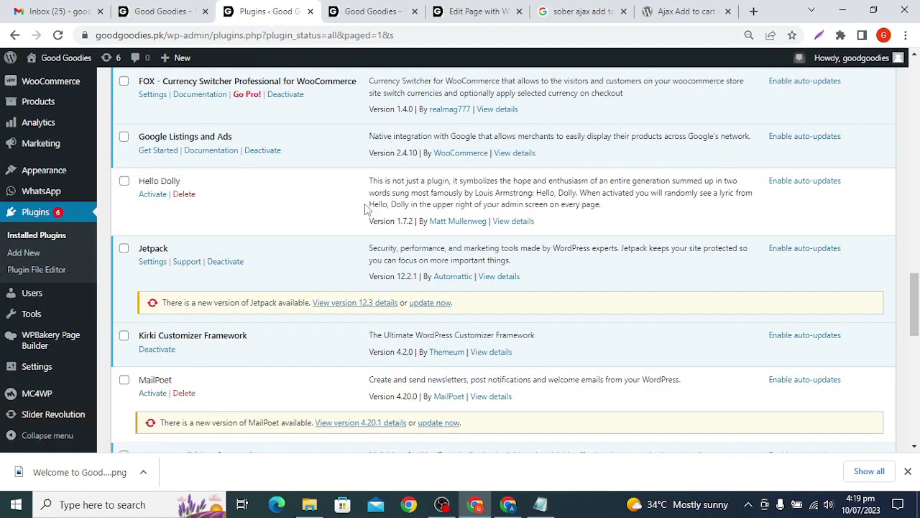
- Find "face" on the plugins page, open the Facebook for WooCommerce setup steps and start the Facebook connection
{"action": "key", "text": "ctrl+f"}
{"action": "type", "text": "face"}
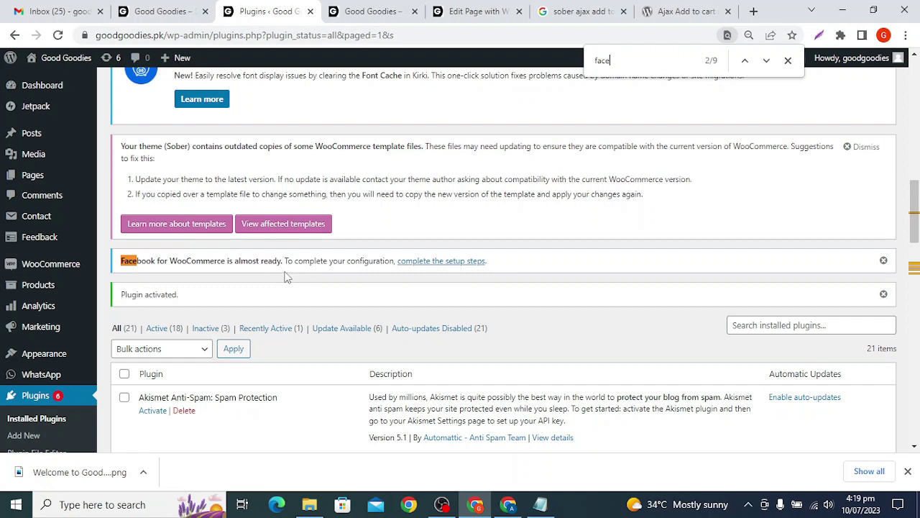
{"action": "left_click", "coordinate": [425, 264]}
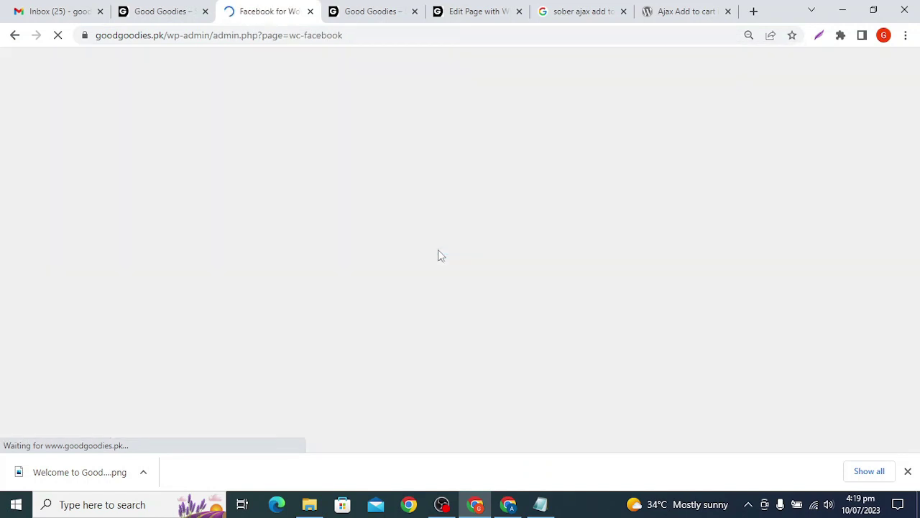
{"action": "scroll", "coordinate": [441, 256], "scroll_direction": "down", "scroll_amount": 1}
{"action": "scroll", "coordinate": [439, 253], "scroll_direction": "down", "scroll_amount": 1}
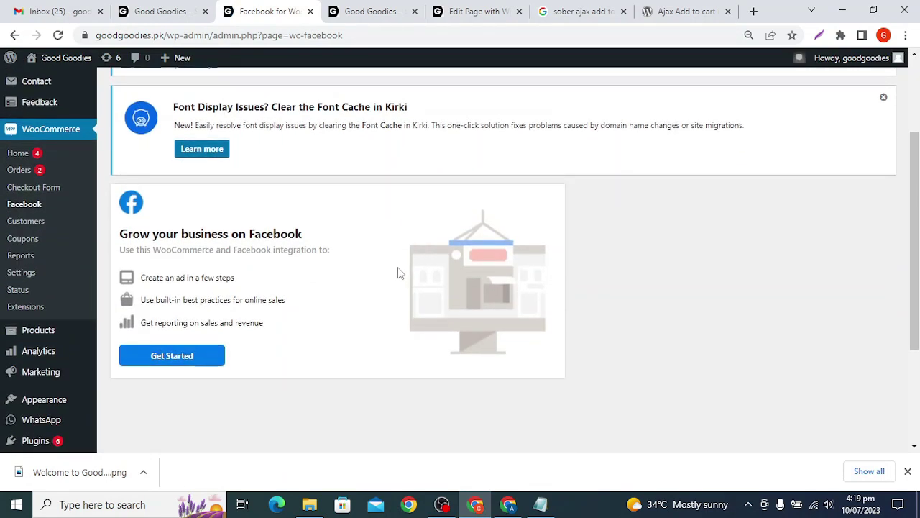
{"action": "scroll", "coordinate": [400, 272], "scroll_direction": "up", "scroll_amount": 2}
{"action": "scroll", "coordinate": [399, 271], "scroll_direction": "down", "scroll_amount": 2}
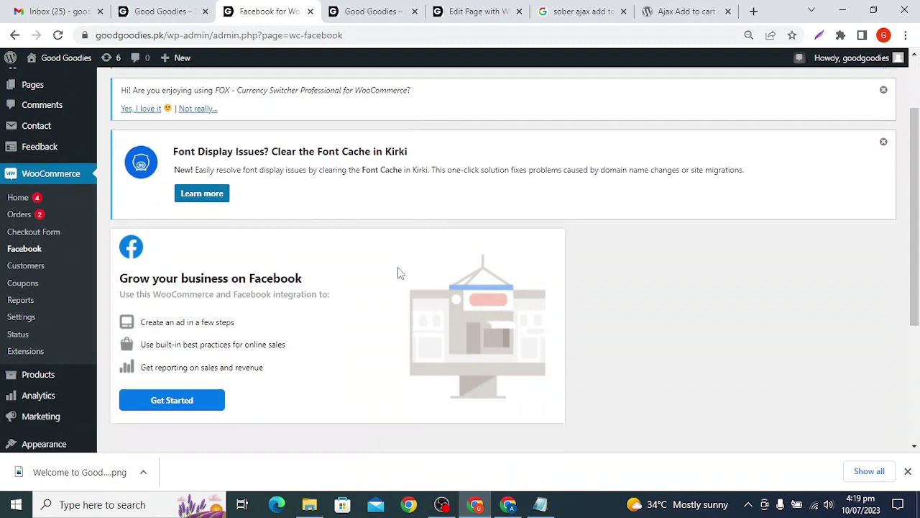
{"action": "left_click", "coordinate": [220, 355]}
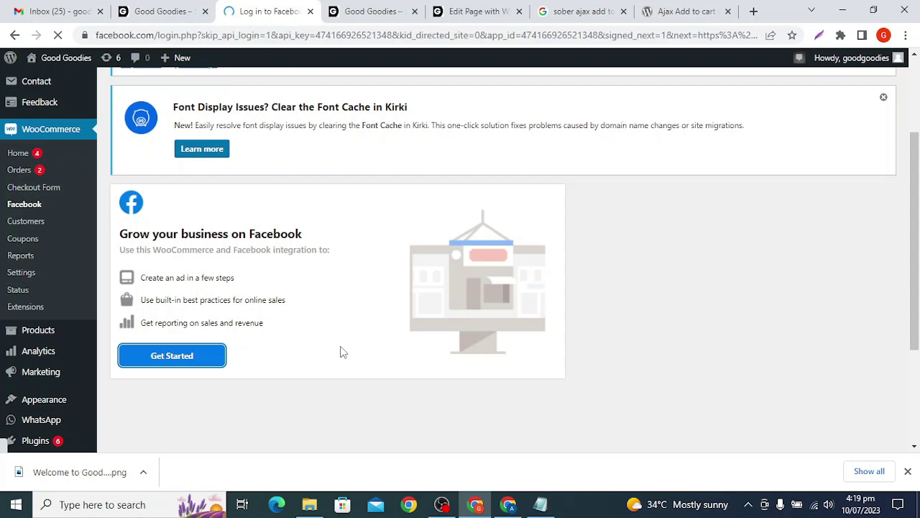
- Switch to the Events Manager browser profile and advance the WooCommerce connection guide to the Connect to Facebook stage
{"action": "left_click", "coordinate": [508, 504]}
{"action": "left_click", "coordinate": [637, 326]}
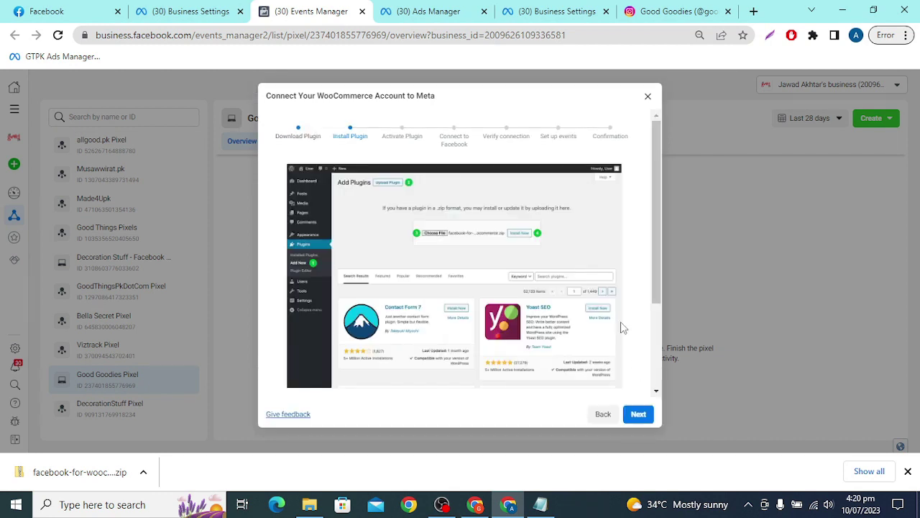
{"action": "left_click", "coordinate": [638, 415]}
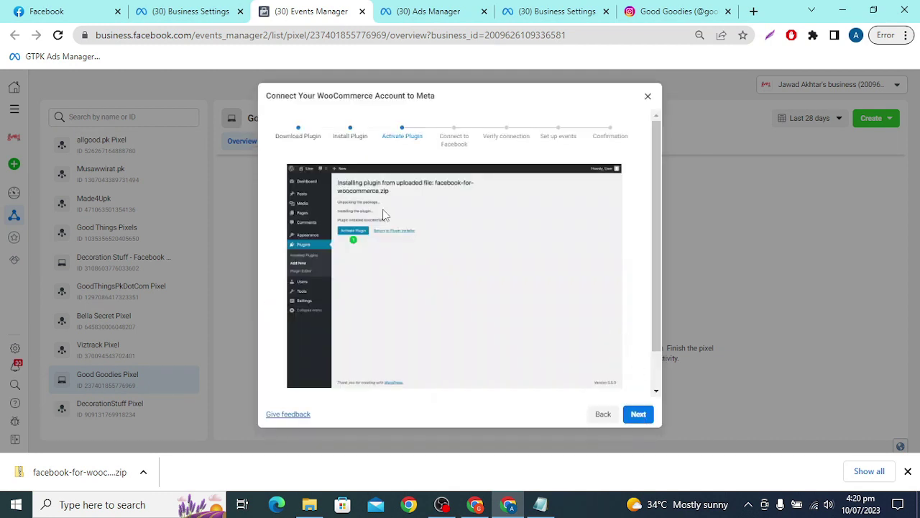
{"action": "left_click", "coordinate": [638, 413]}
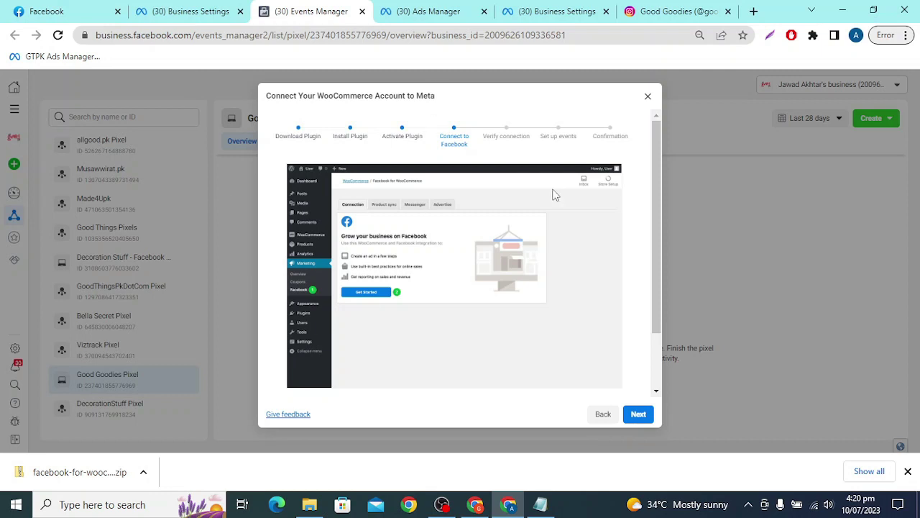
- Copy the store's wc-facebook admin page address and open it in a new tab beside Events Manager in the other browser profile
{"action": "left_click", "coordinate": [474, 504]}
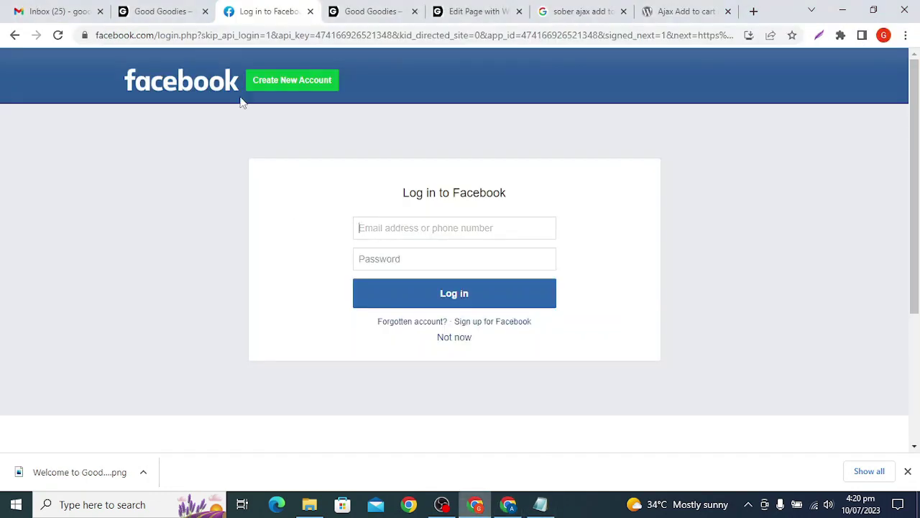
{"action": "left_click", "coordinate": [14, 35]}
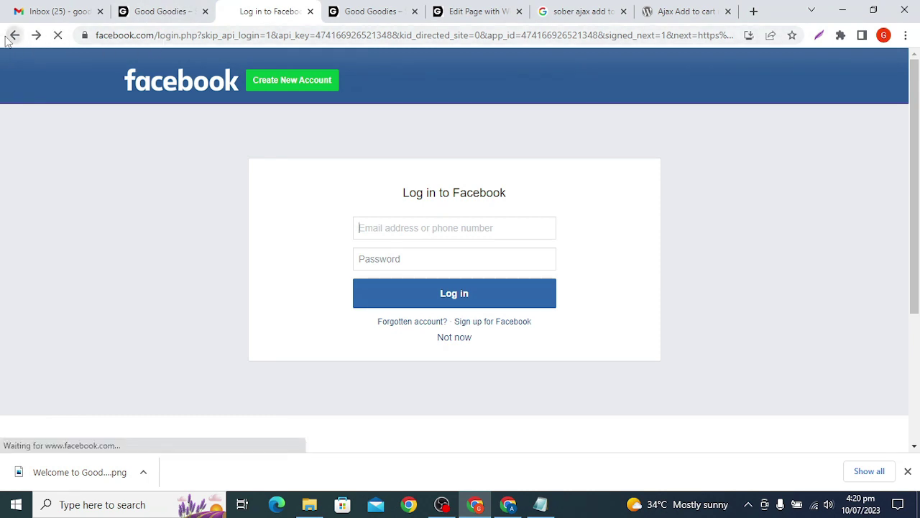
{"action": "left_click", "coordinate": [266, 37]}
{"action": "key", "text": "ctrl+c"}
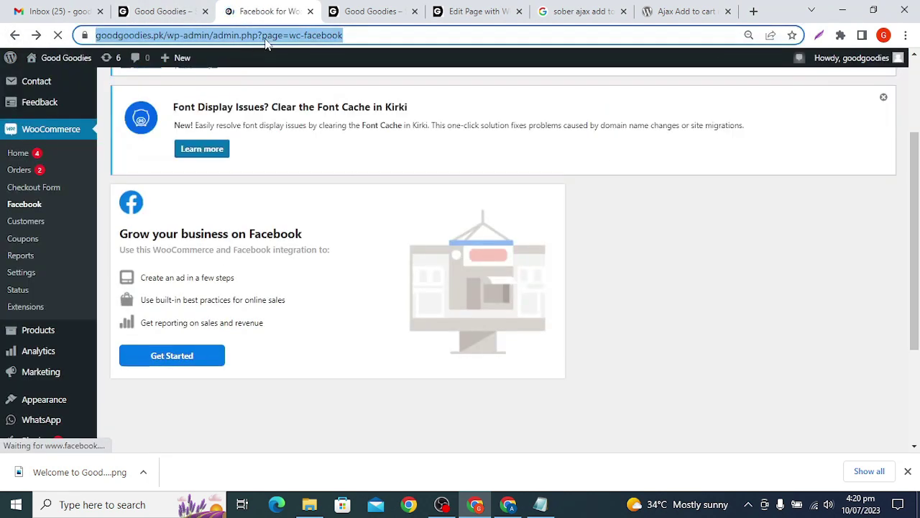
{"action": "left_click", "coordinate": [508, 504]}
{"action": "left_click", "coordinate": [753, 10]}
{"action": "left_click_drag", "start_coordinate": [700, 14], "coordinate": [374, 13]}
{"action": "key", "text": "ctrl+v"}
{"action": "key", "text": "Return"}
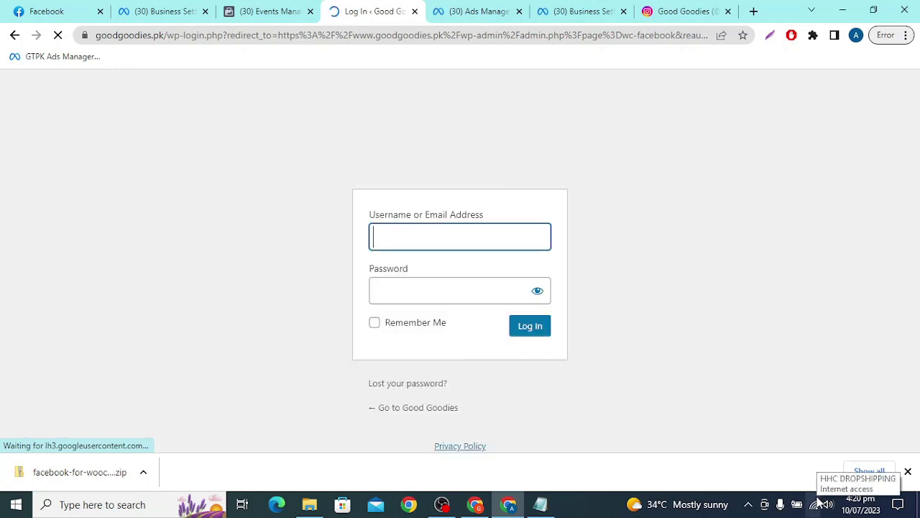
- Log in to the Good Goodies WordPress admin with the saved goodgoodies.pk admin e-mail and the account password
{"action": "left_click", "coordinate": [507, 244]}
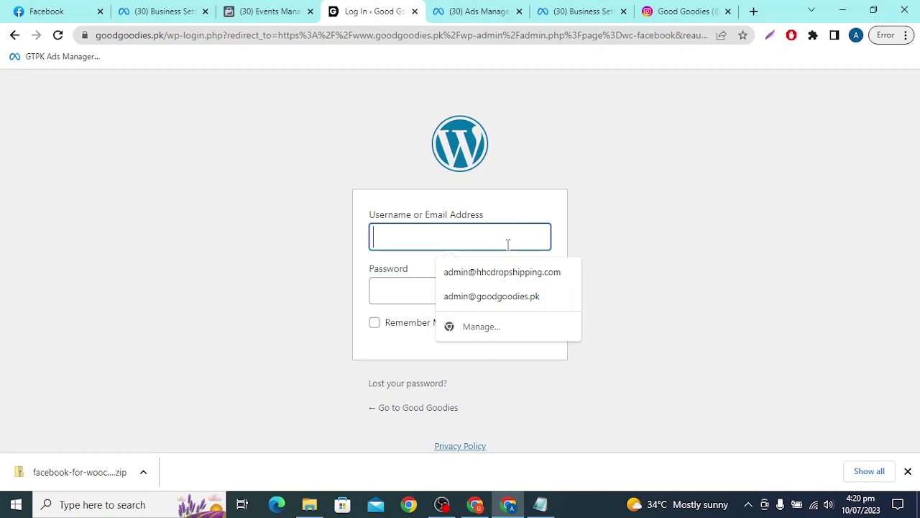
{"action": "key", "text": "Down"}
{"action": "key", "text": "Down"}
{"action": "key", "text": "Return"}
{"action": "key", "text": "Tab"}
{"action": "type", "text": "****"}
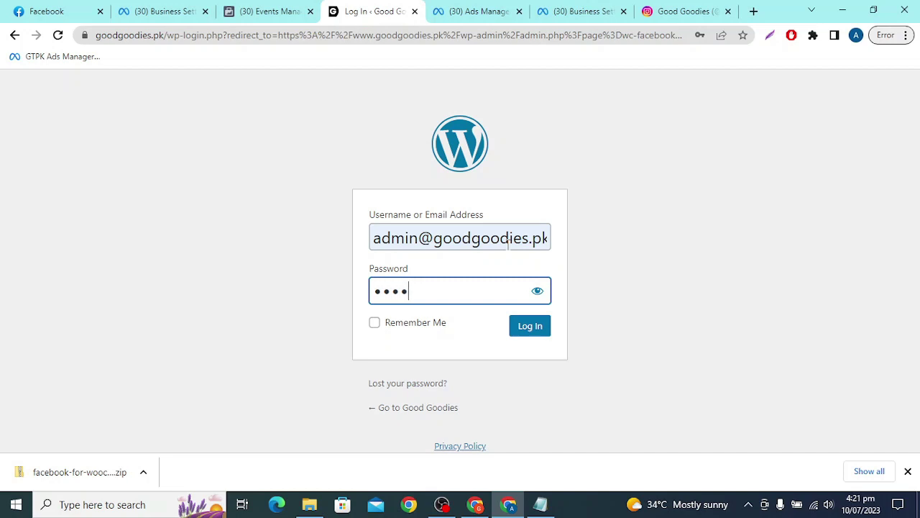
{"action": "type", "text": "**********"}
{"action": "key", "text": "Return"}
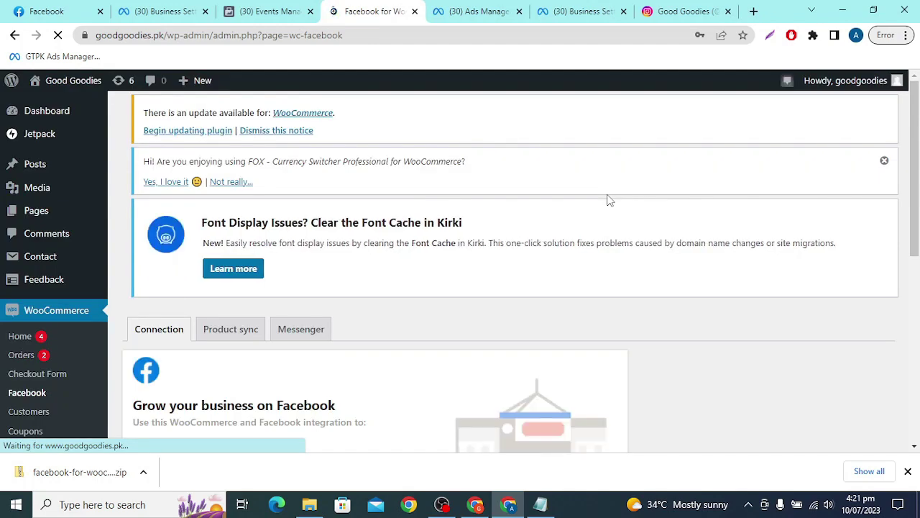
- Start the plugin's Facebook connection, save the WordPress login in the browser and continue with the required Facebook account switch
{"action": "scroll", "coordinate": [370, 228], "scroll_direction": "down", "scroll_amount": 2}
{"action": "scroll", "coordinate": [352, 223], "scroll_direction": "down", "scroll_amount": 2}
{"action": "left_click", "coordinate": [198, 270]}
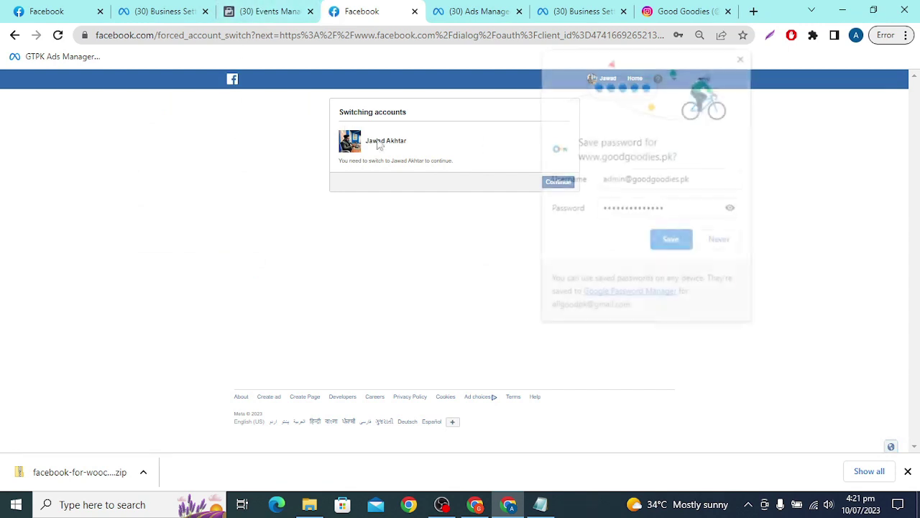
{"action": "left_click", "coordinate": [673, 243]}
{"action": "left_click", "coordinate": [550, 185]}
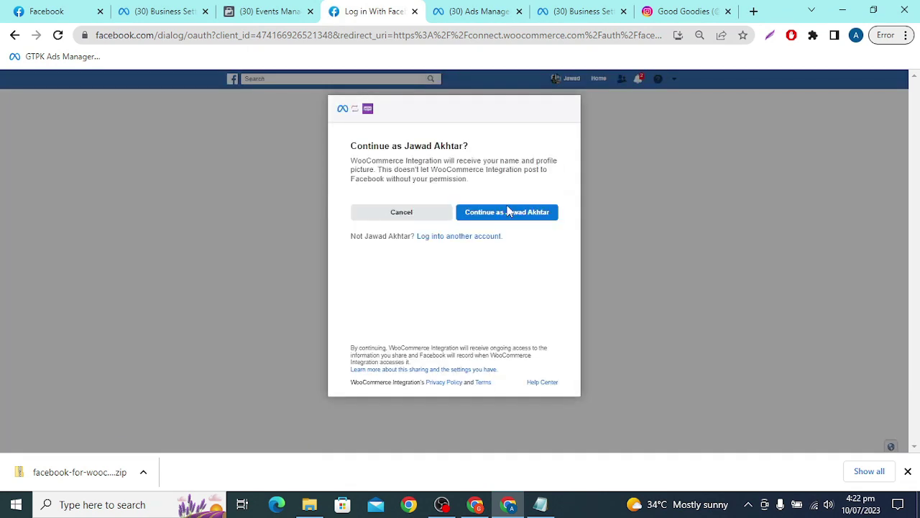
- Continue with the signed-in Facebook profile and accept connecting WooCommerce Integration to Facebook
{"action": "left_click", "coordinate": [519, 212]}
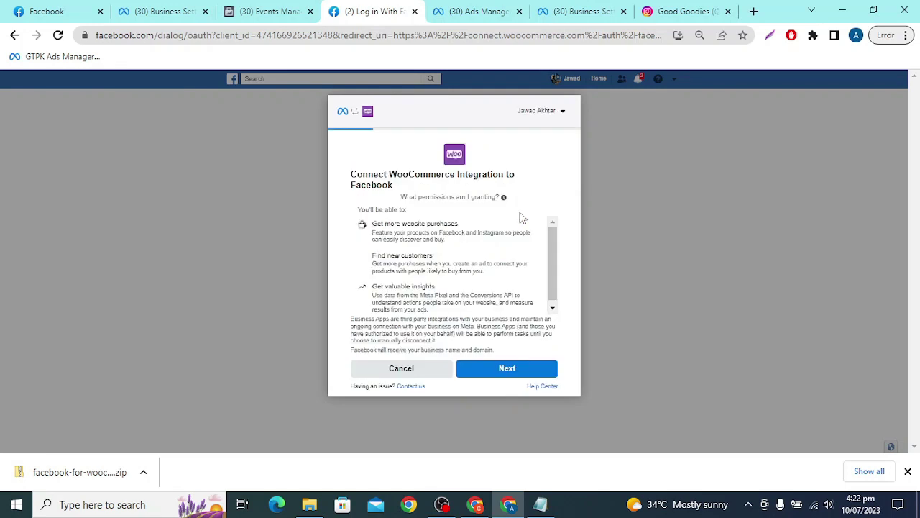
{"action": "scroll", "coordinate": [485, 264], "scroll_direction": "down", "scroll_amount": 1}
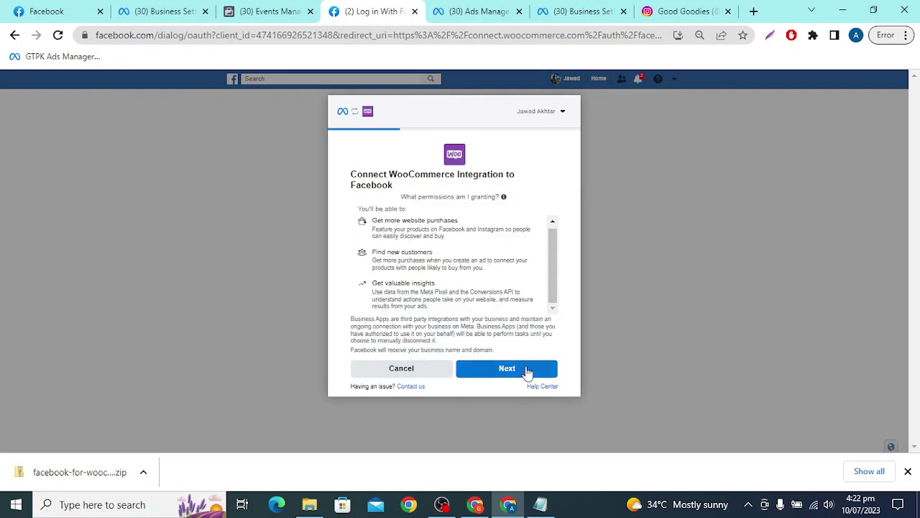
{"action": "left_click", "coordinate": [527, 371]}
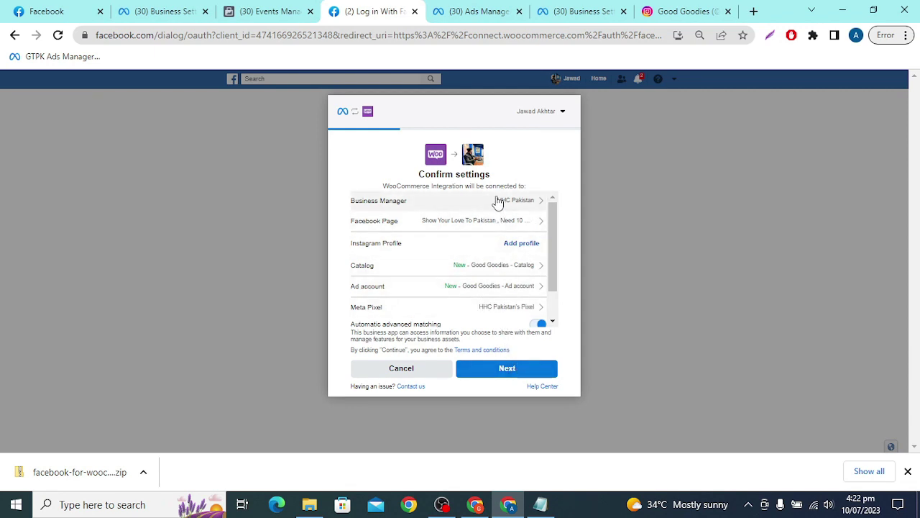
- Check which business owns the Good Goodies Pixel and set that business as the integration's Business Manager
{"action": "left_click", "coordinate": [266, 11]}
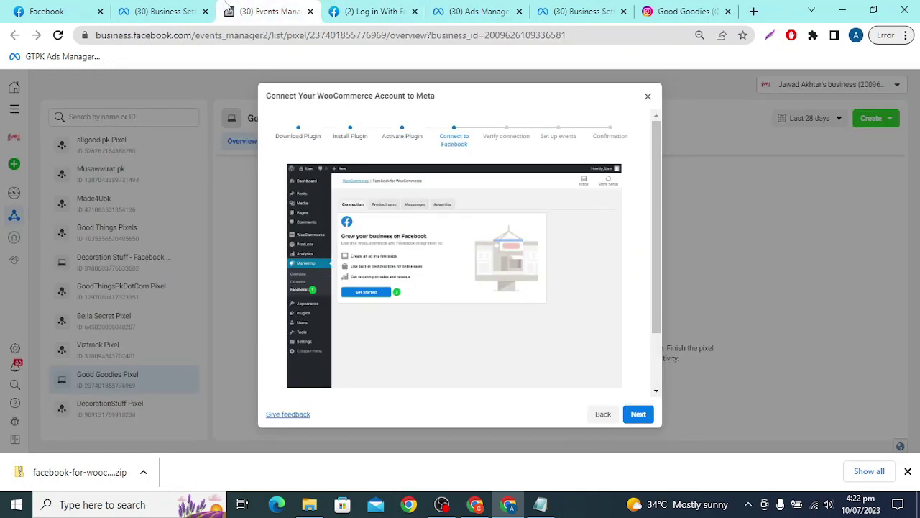
{"action": "left_click", "coordinate": [201, 7]}
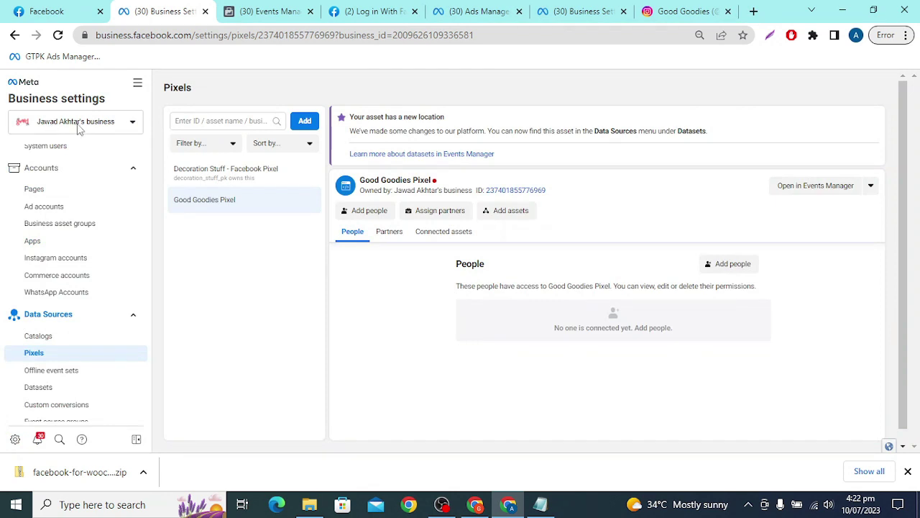
{"action": "left_click", "coordinate": [372, 11]}
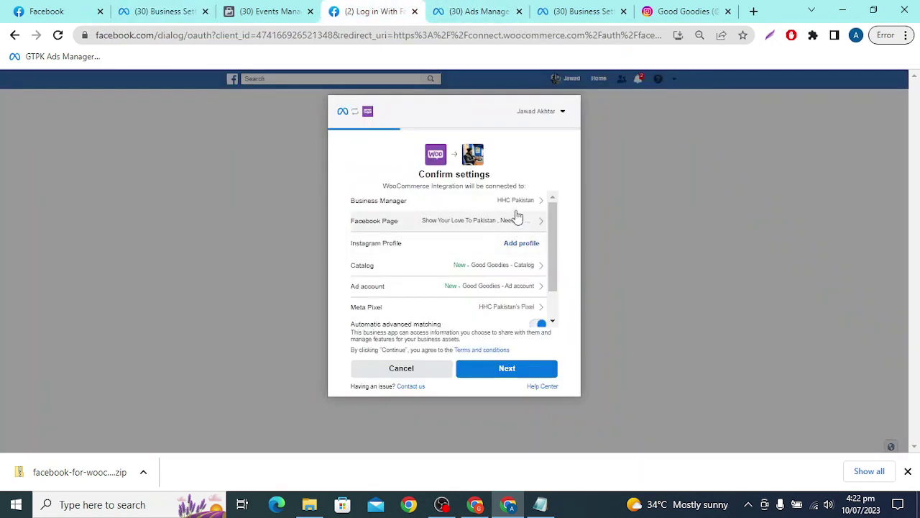
{"action": "left_click", "coordinate": [530, 201]}
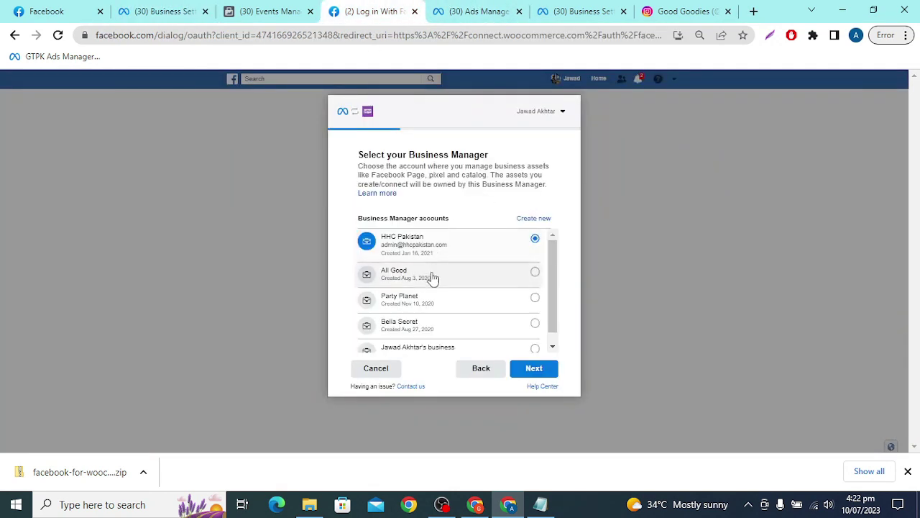
{"action": "scroll", "coordinate": [431, 309], "scroll_direction": "down", "scroll_amount": 1}
{"action": "left_click", "coordinate": [435, 341]}
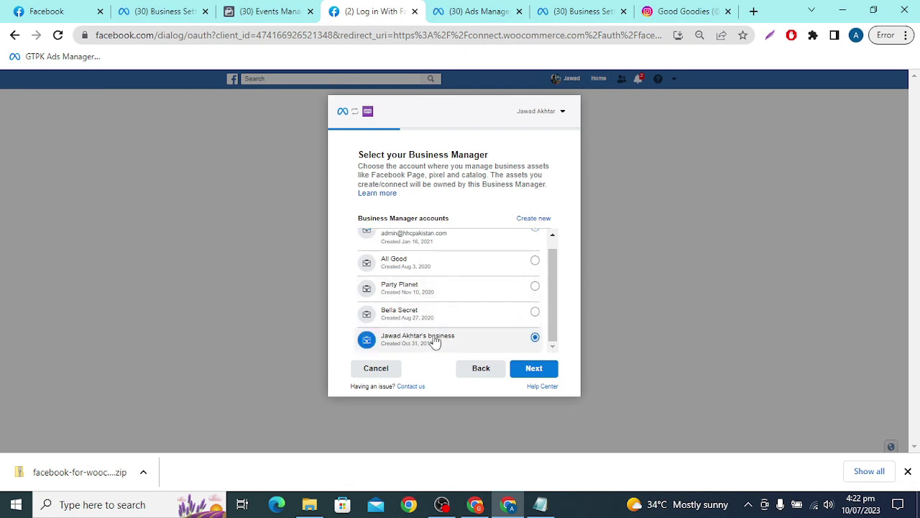
{"action": "left_click", "coordinate": [535, 367]}
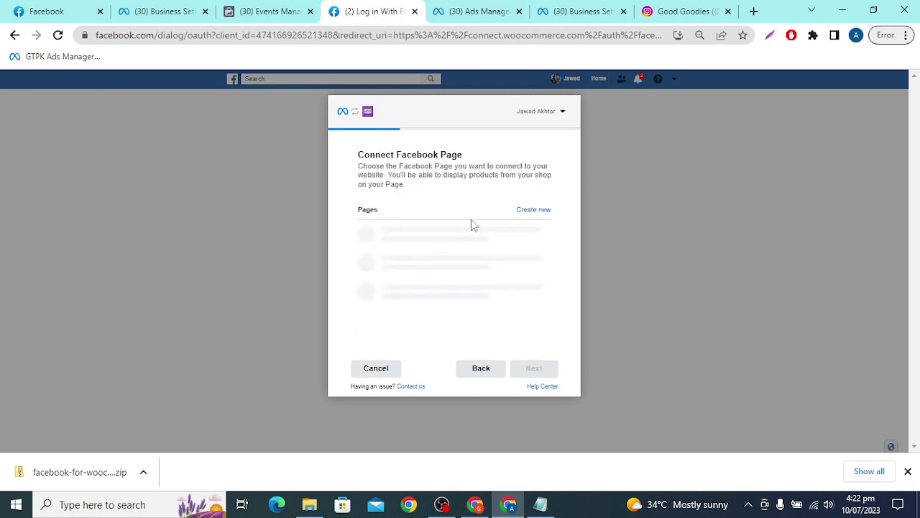
- Look through the Pages offered for the WooCommerce connection and check why the Good Goodies Page is not eligible
{"action": "scroll", "coordinate": [473, 273], "scroll_direction": "down", "scroll_amount": 2}
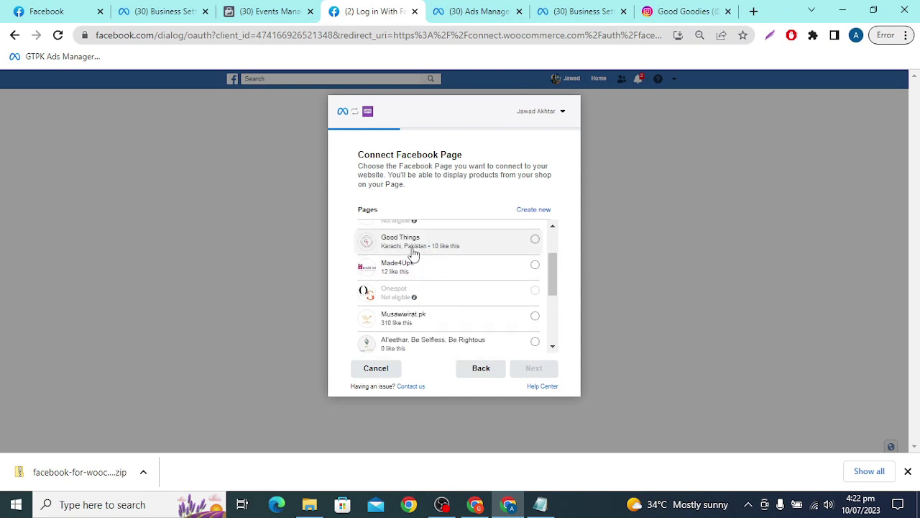
{"action": "scroll", "coordinate": [413, 283], "scroll_direction": "down", "scroll_amount": 3}
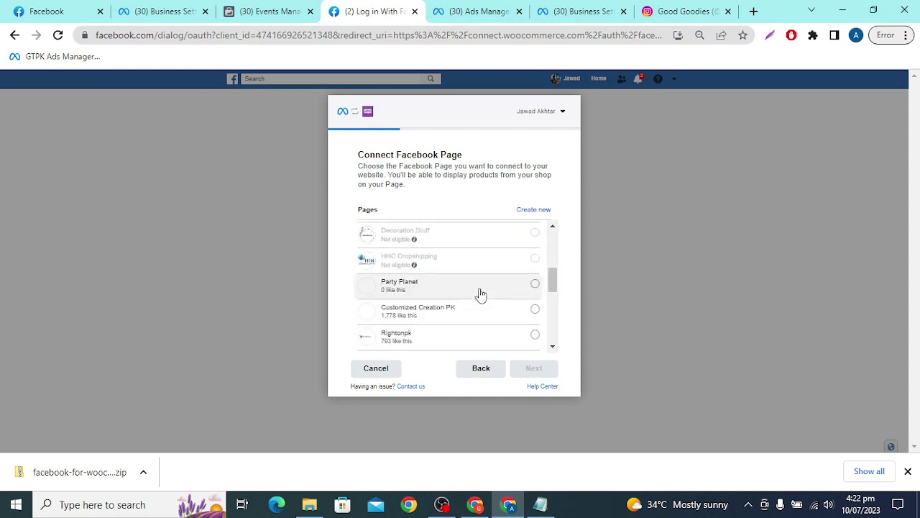
{"action": "scroll", "coordinate": [480, 294], "scroll_direction": "down", "scroll_amount": 2}
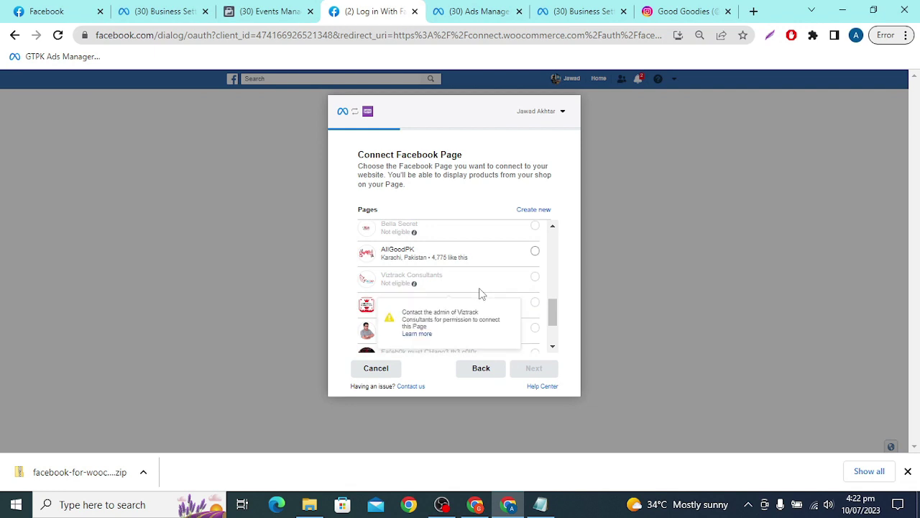
{"action": "scroll", "coordinate": [481, 294], "scroll_direction": "down", "scroll_amount": 2}
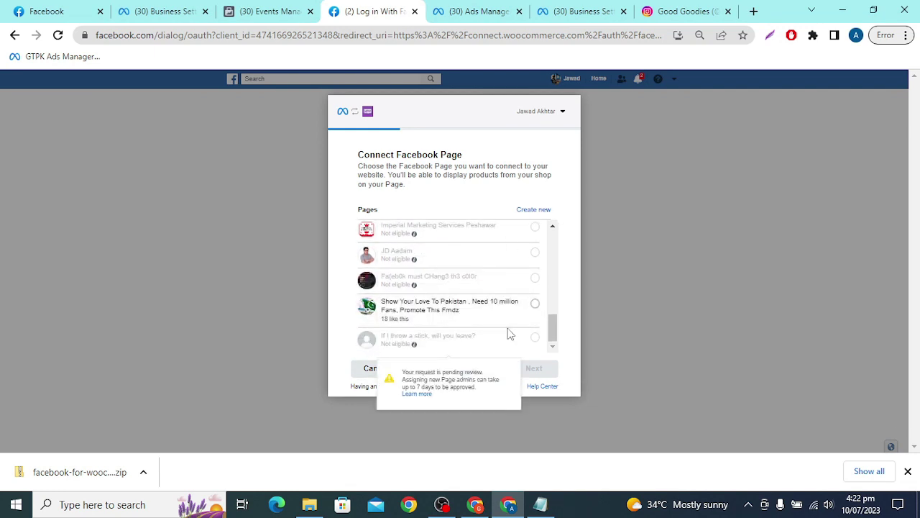
{"action": "scroll", "coordinate": [510, 327], "scroll_direction": "up", "scroll_amount": 3}
{"action": "scroll", "coordinate": [510, 333], "scroll_direction": "up", "scroll_amount": 3}
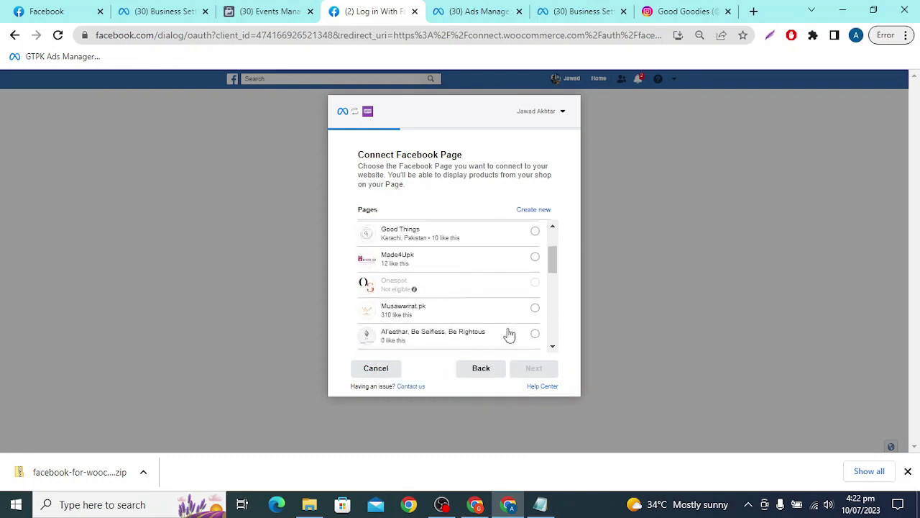
{"action": "scroll", "coordinate": [509, 334], "scroll_direction": "up", "scroll_amount": 1}
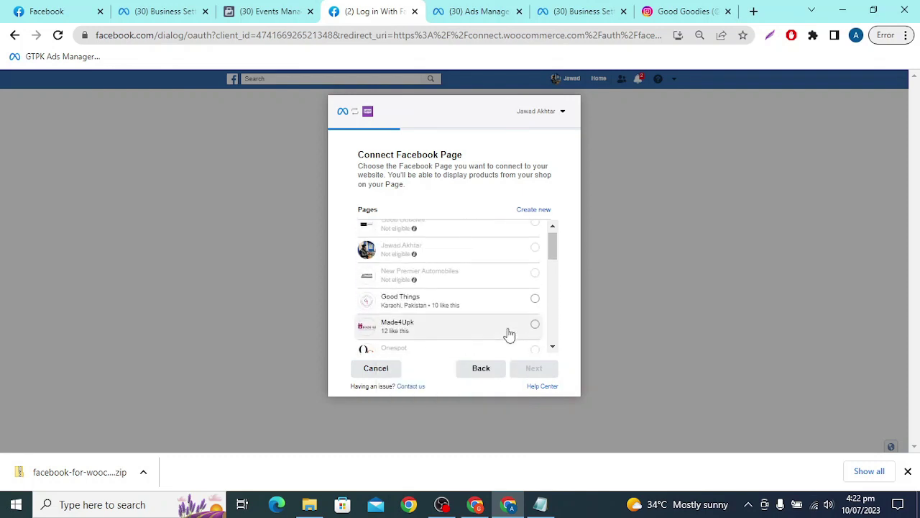
{"action": "scroll", "coordinate": [509, 334], "scroll_direction": "up", "scroll_amount": 1}
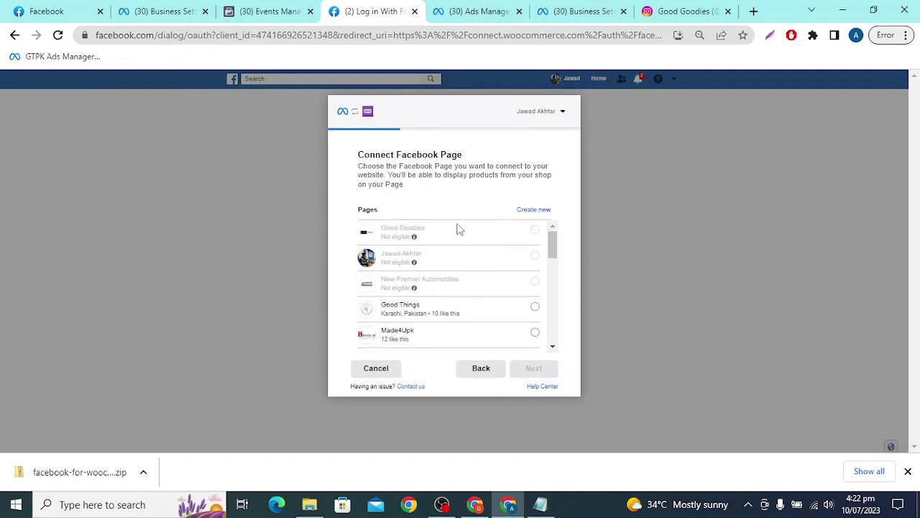
{"action": "mouse_move", "coordinate": [407, 229]}
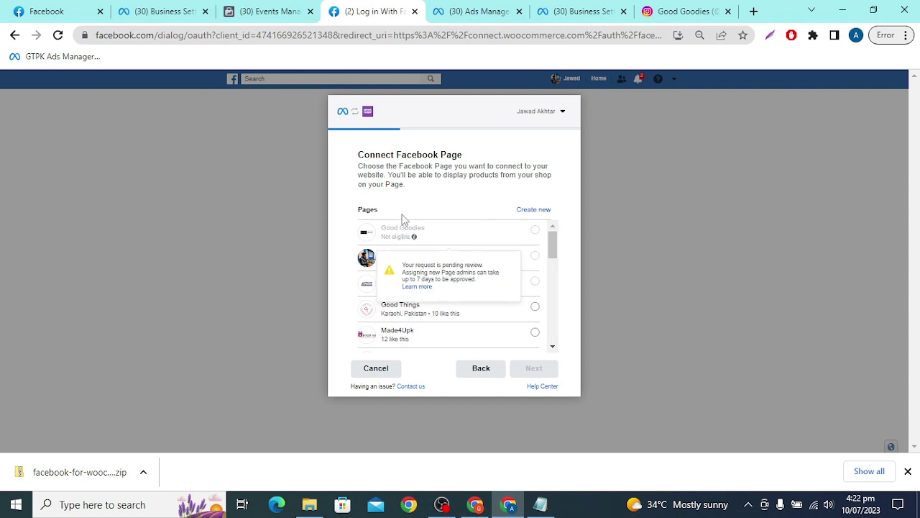
- Add the existing Good Goodies Facebook Page to the business's Pages in Business settings
{"action": "left_click", "coordinate": [147, 9]}
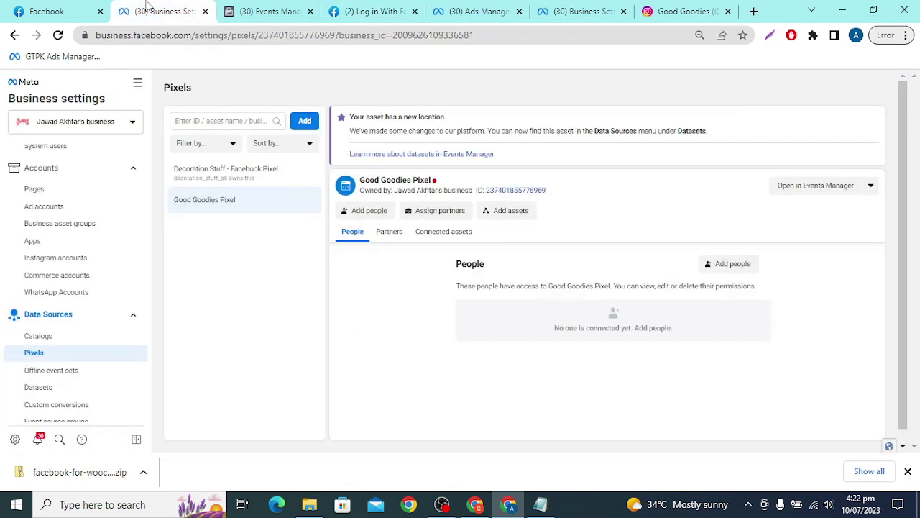
{"action": "left_click", "coordinate": [38, 188]}
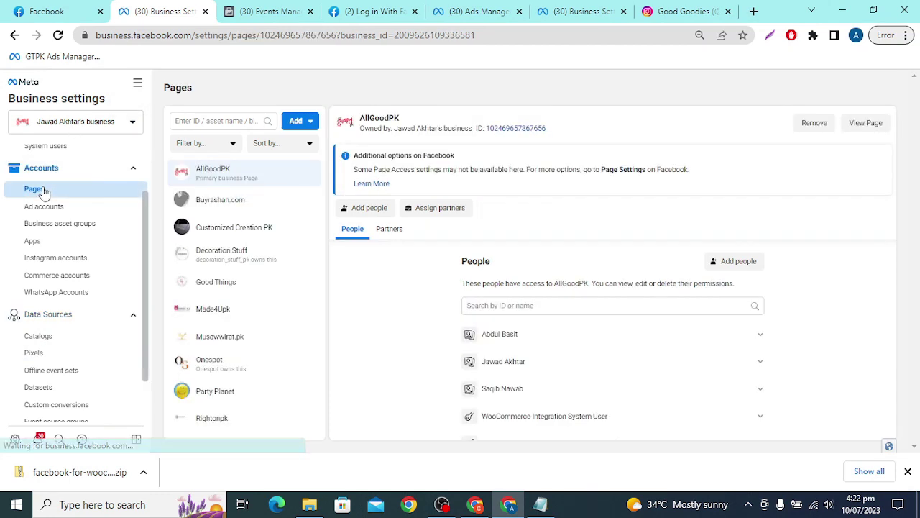
{"action": "left_click", "coordinate": [297, 126]}
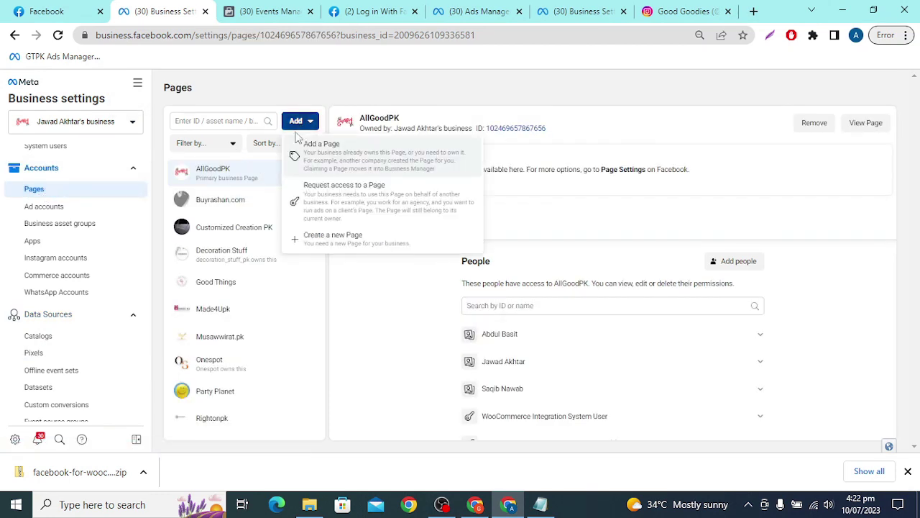
{"action": "left_click", "coordinate": [433, 170]}
{"action": "left_click", "coordinate": [410, 234]}
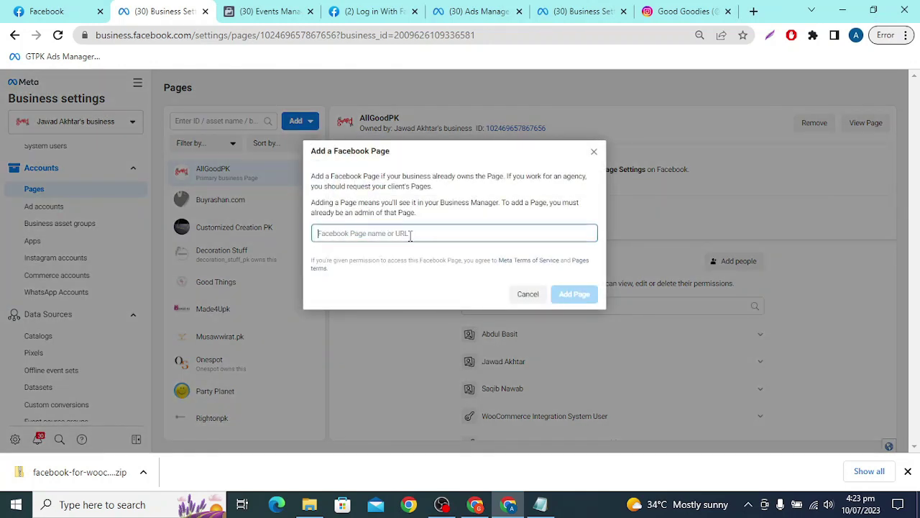
{"action": "type", "text": "good"}
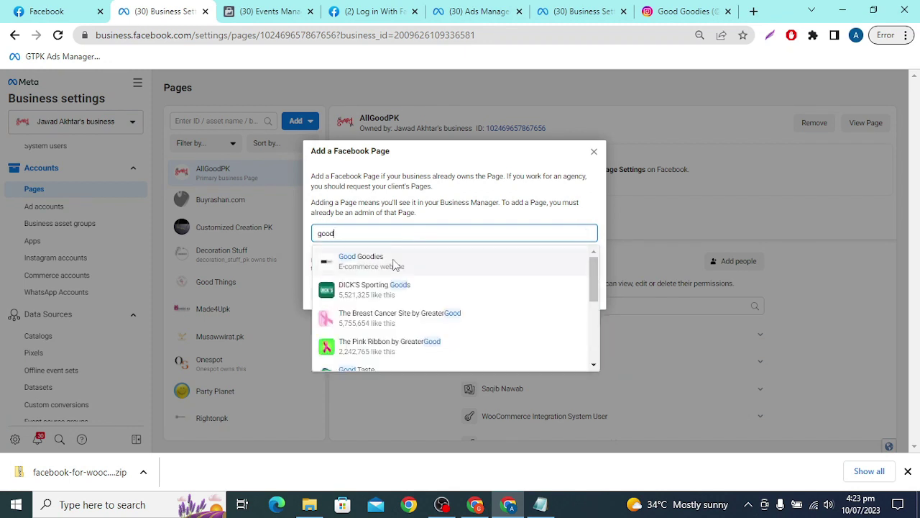
{"action": "left_click", "coordinate": [394, 264]}
{"action": "left_click", "coordinate": [564, 323]}
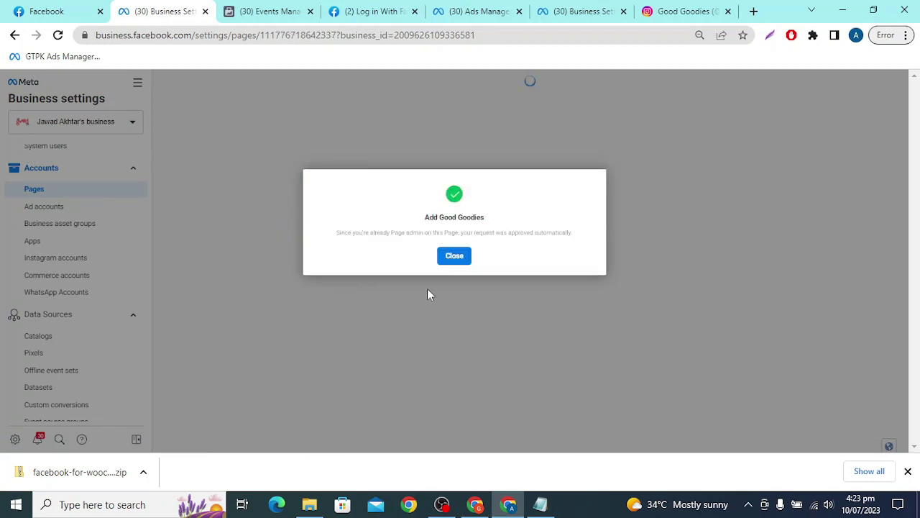
{"action": "left_click", "coordinate": [454, 257]}
- Return to the WooCommerce connection and try to refresh the Pages list by resubmitting the same Business Manager
{"action": "left_click", "coordinate": [267, 11]}
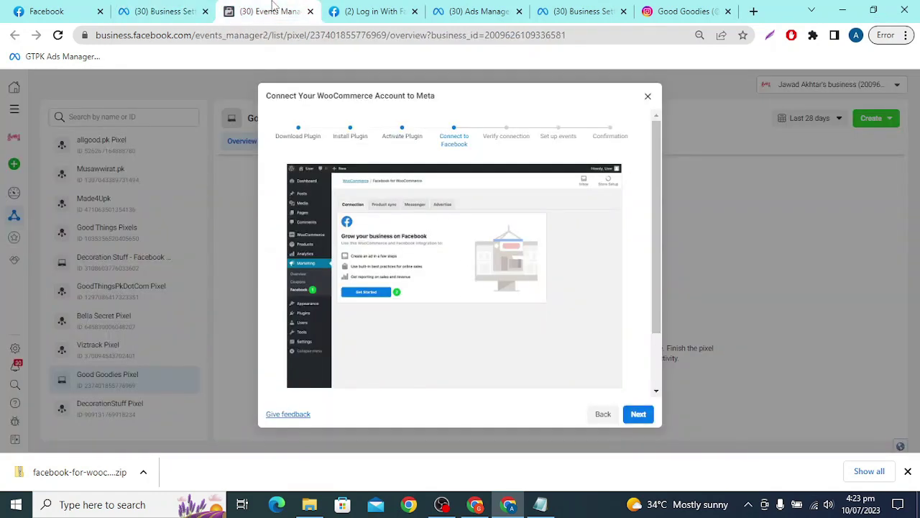
{"action": "left_click", "coordinate": [368, 11]}
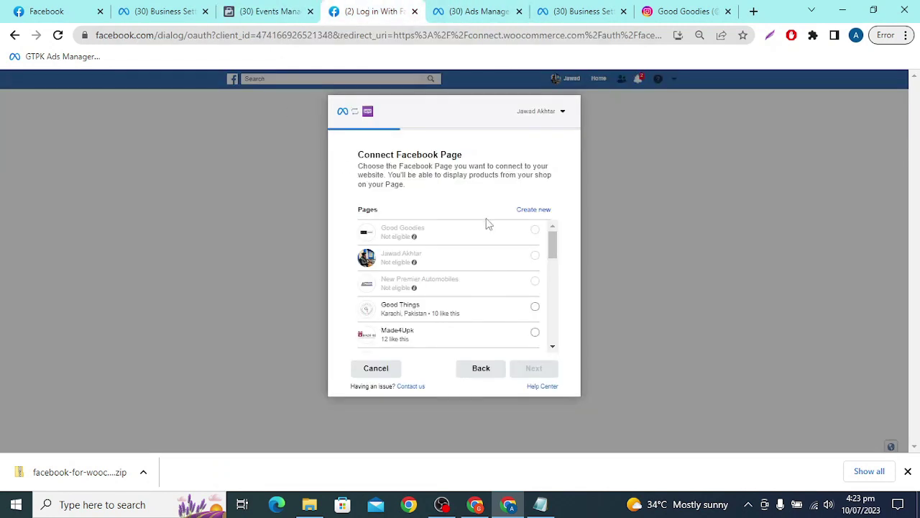
{"action": "left_click", "coordinate": [481, 367]}
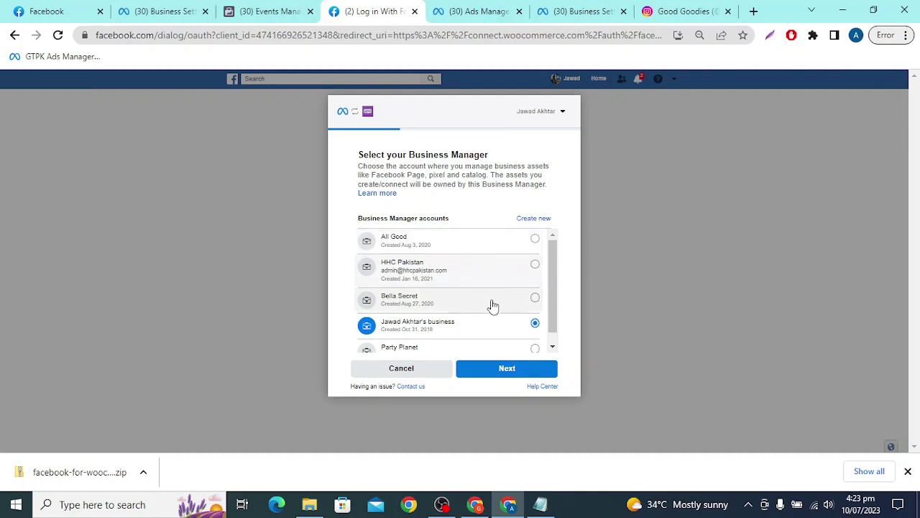
{"action": "left_click", "coordinate": [511, 369]}
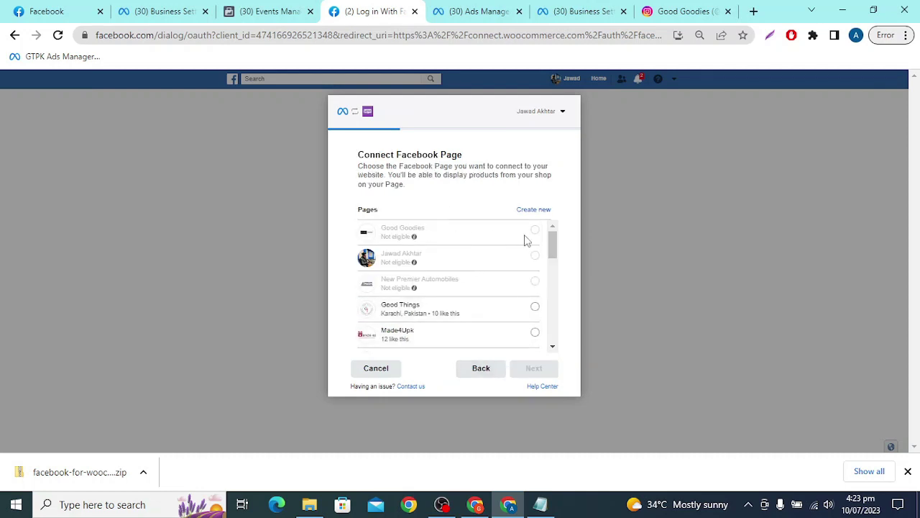
{"action": "mouse_move", "coordinate": [539, 236]}
{"action": "scroll", "coordinate": [496, 304], "scroll_direction": "down", "scroll_amount": 1}
{"action": "scroll", "coordinate": [496, 304], "scroll_direction": "up", "scroll_amount": 1}
- Cancel the current WooCommerce connection attempt and go back to the Facebook login dialog to restart it
{"action": "left_click", "coordinate": [481, 368]}
{"action": "left_click", "coordinate": [481, 370]}
{"action": "left_click", "coordinate": [481, 369]}
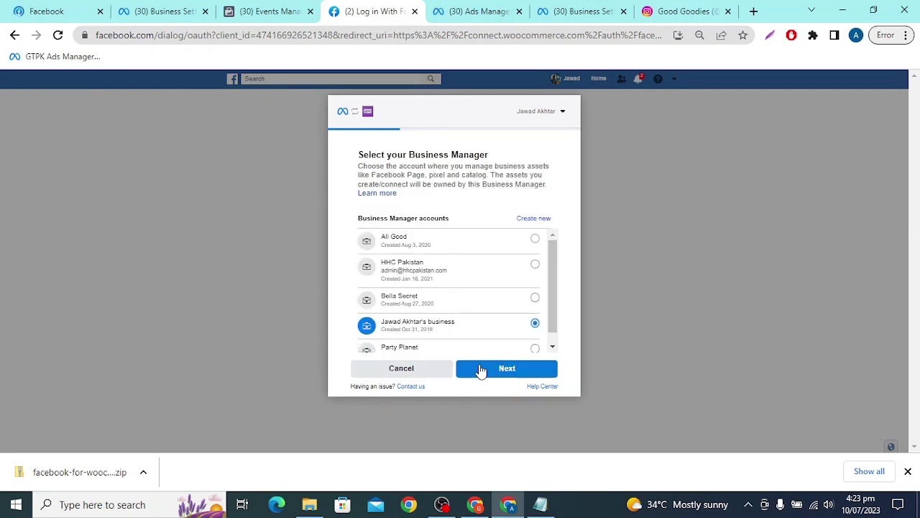
{"action": "left_click", "coordinate": [445, 362]}
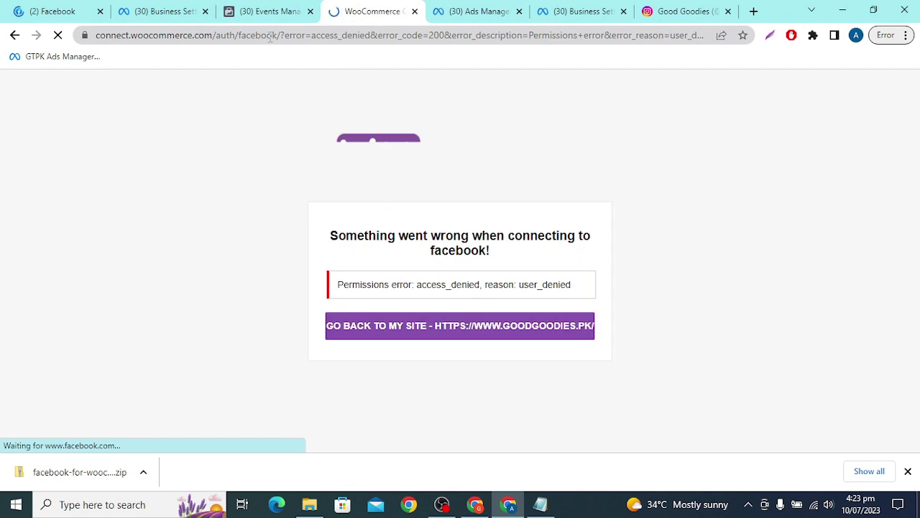
{"action": "left_click", "coordinate": [13, 36]}
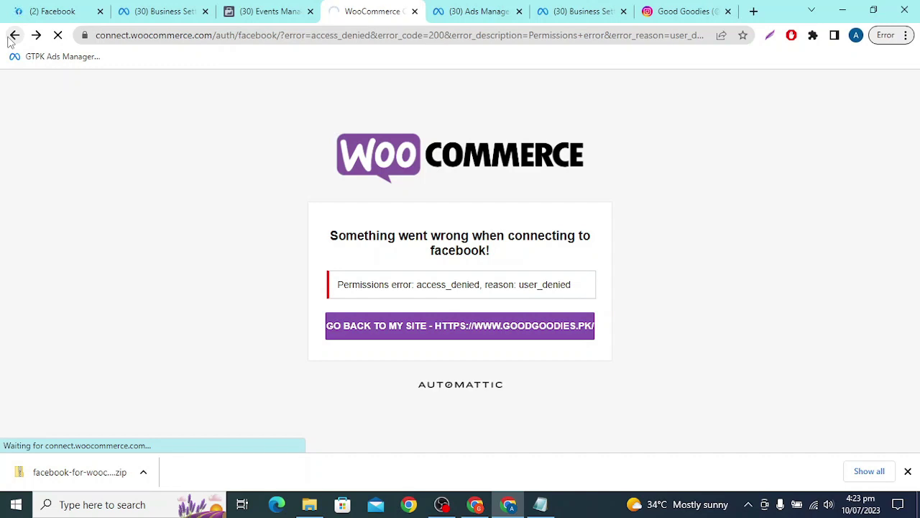
- Continue again with the signed-in Facebook profile and accept connecting WooCommerce Integration to Facebook
{"action": "left_click", "coordinate": [156, 11]}
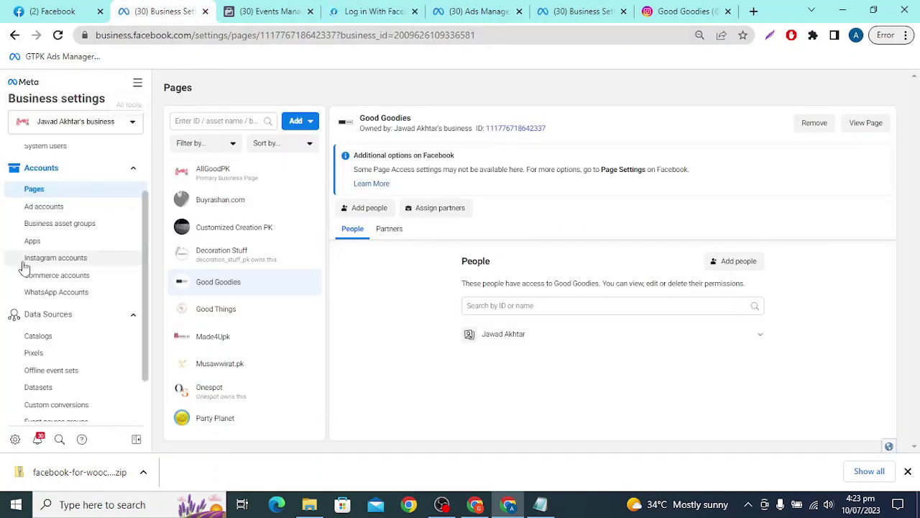
{"action": "left_click", "coordinate": [363, 7]}
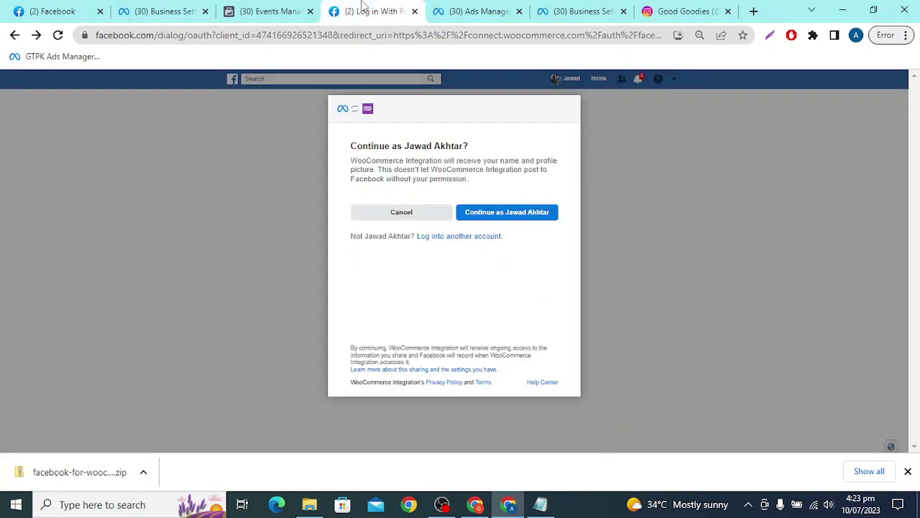
{"action": "left_click", "coordinate": [526, 211]}
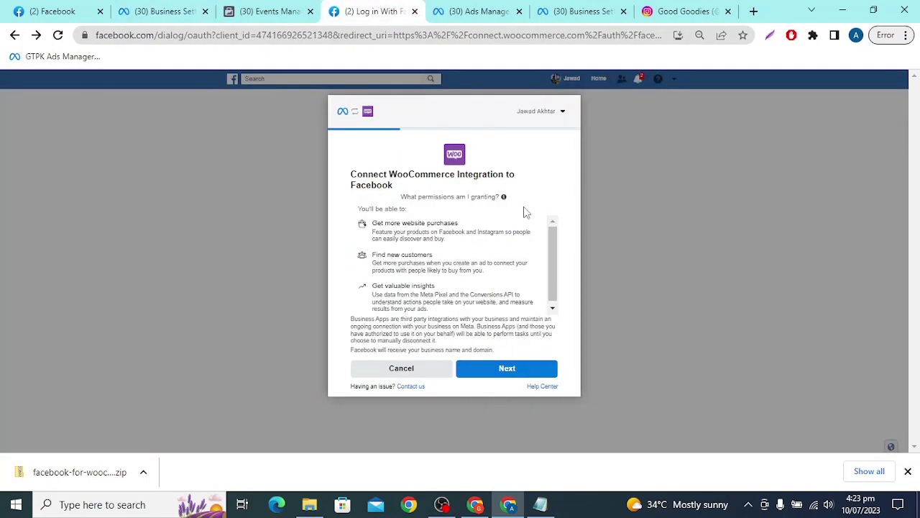
{"action": "left_click", "coordinate": [503, 369]}
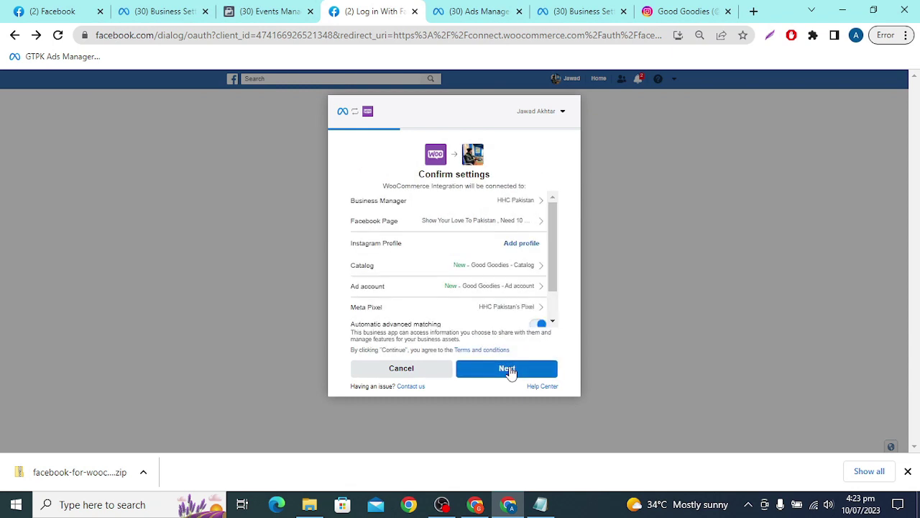
- Set the Business Manager to the business that owns the Good Goodies Page and connect the Good Goodies Page
{"action": "left_click", "coordinate": [512, 204]}
{"action": "scroll", "coordinate": [468, 287], "scroll_direction": "down", "scroll_amount": 1}
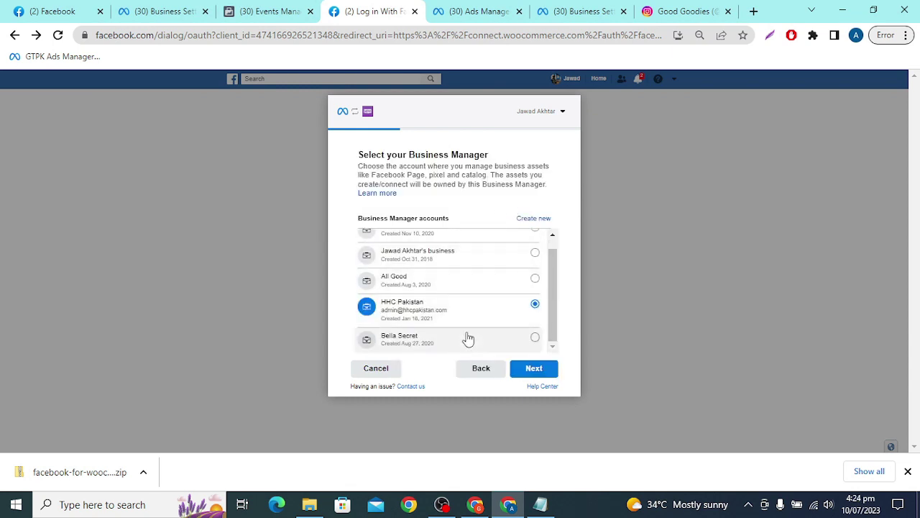
{"action": "left_click", "coordinate": [471, 266]}
{"action": "left_click", "coordinate": [545, 368]}
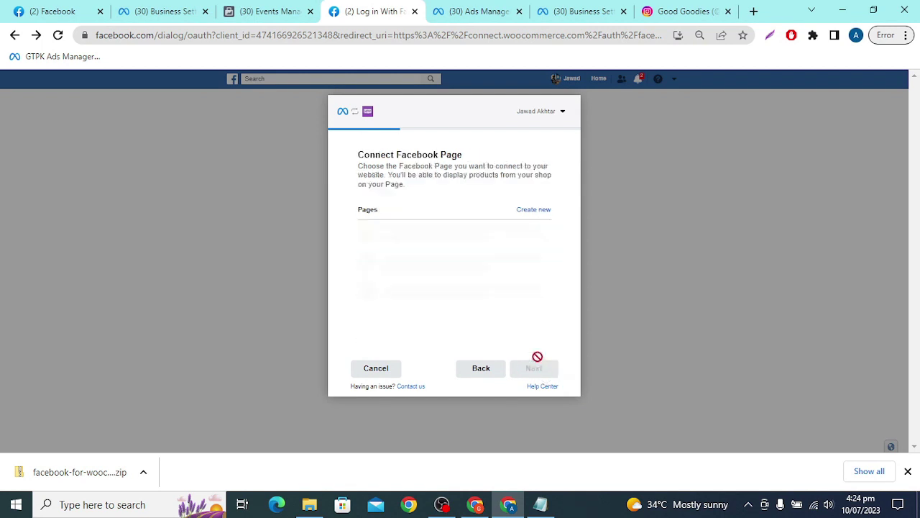
{"action": "left_click", "coordinate": [534, 230]}
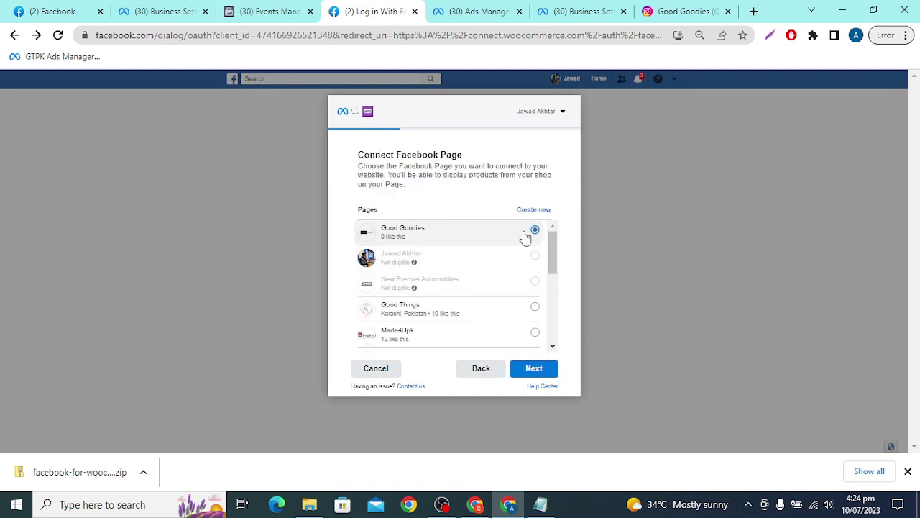
{"action": "left_click", "coordinate": [545, 376]}
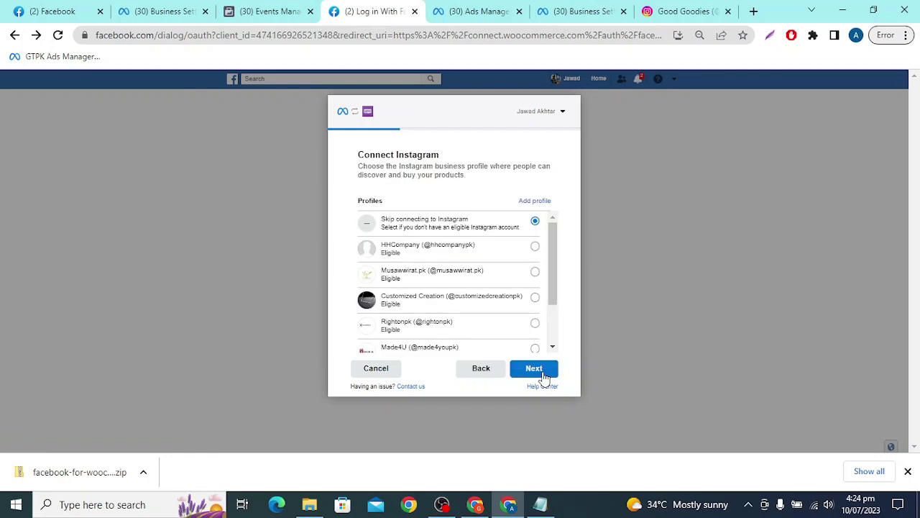
- Check the available Instagram profiles for Good Goodies and try to add a new Instagram profile
{"action": "scroll", "coordinate": [487, 281], "scroll_direction": "down", "scroll_amount": 2}
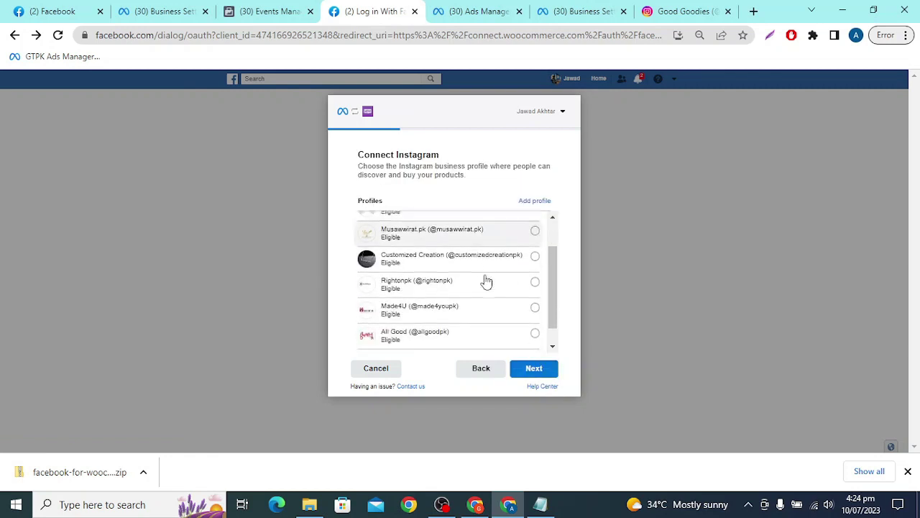
{"action": "scroll", "coordinate": [487, 281], "scroll_direction": "up", "scroll_amount": 3}
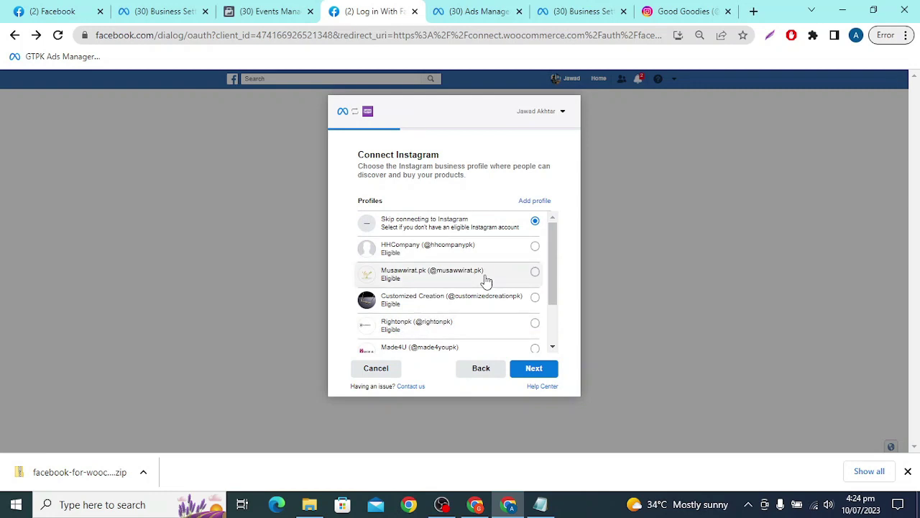
{"action": "left_click", "coordinate": [532, 202]}
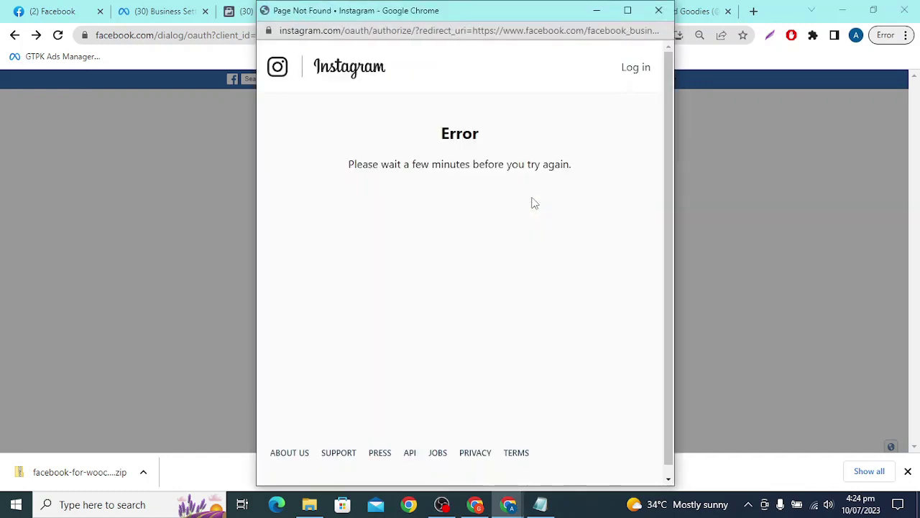
{"action": "left_click", "coordinate": [661, 11]}
{"action": "scroll", "coordinate": [503, 273], "scroll_direction": "down", "scroll_amount": 3}
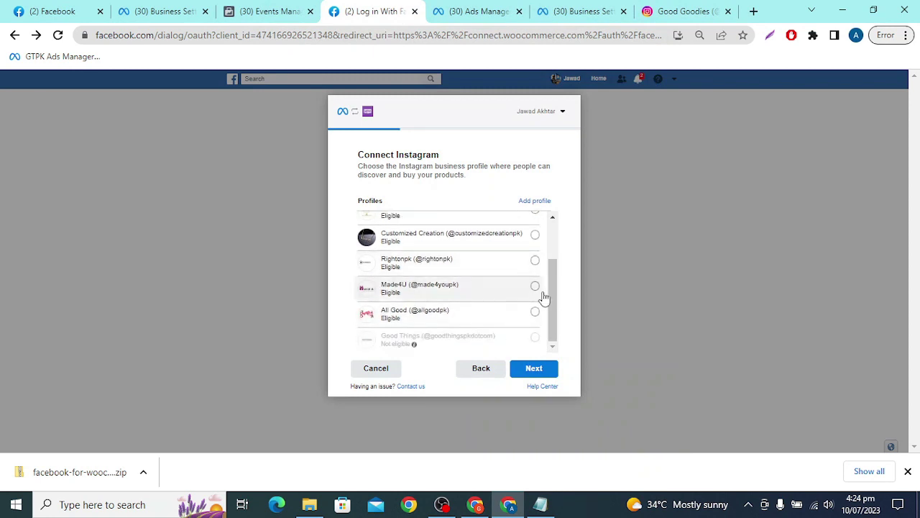
{"action": "left_click", "coordinate": [250, 9]}
{"action": "left_click", "coordinate": [169, 9]}
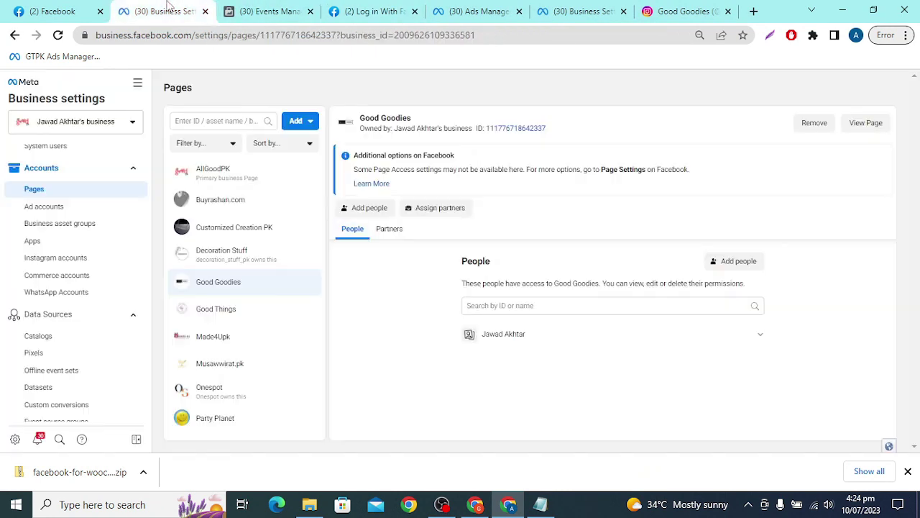
{"action": "left_click", "coordinate": [253, 9]}
{"action": "left_click", "coordinate": [370, 7]}
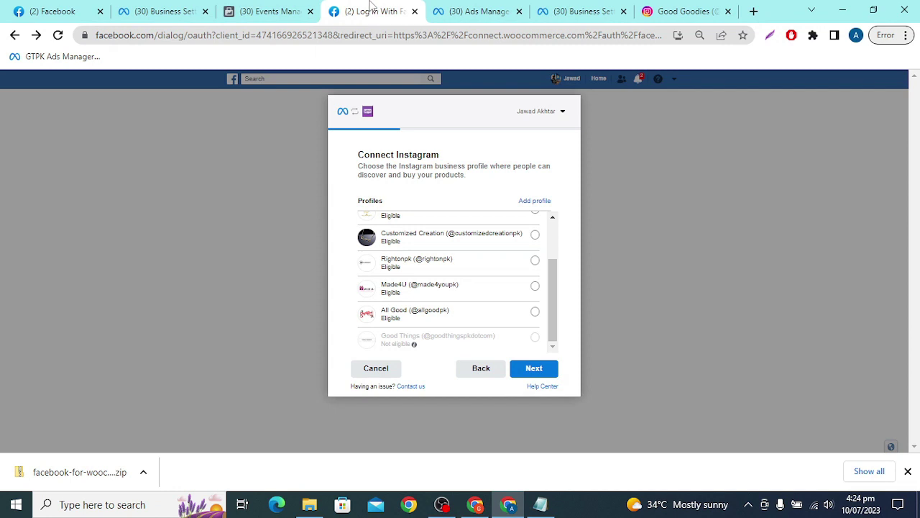
- Switch to Business settings and open the Instagram accounts of the business that owns the Good Goodies Page
{"action": "left_click", "coordinate": [263, 6]}
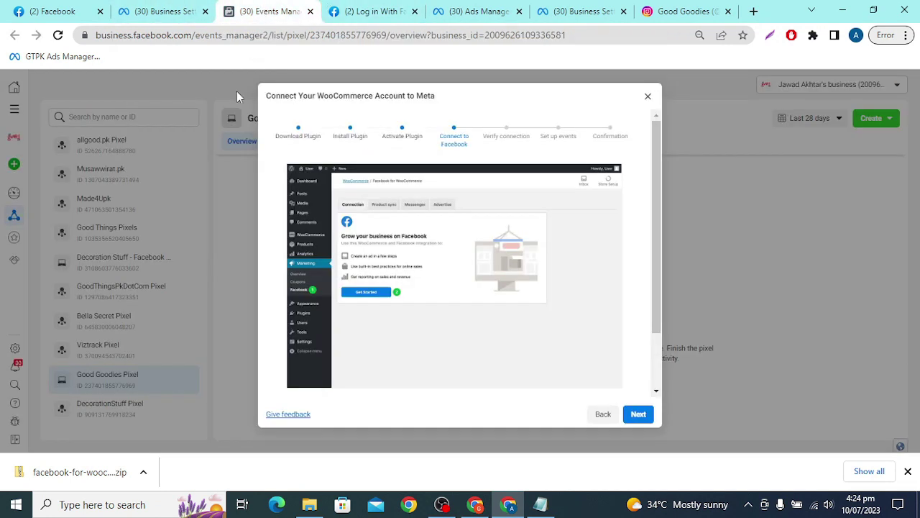
{"action": "left_click", "coordinate": [165, 10]}
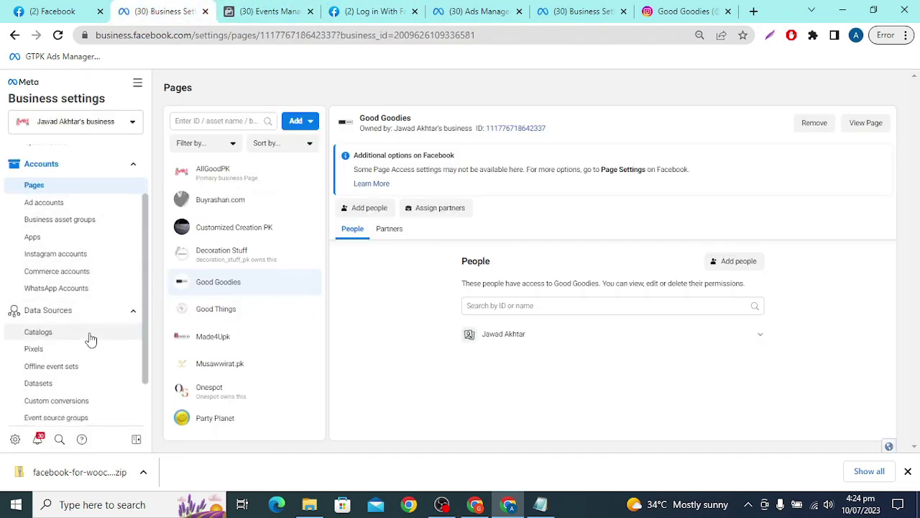
{"action": "scroll", "coordinate": [88, 338], "scroll_direction": "down", "scroll_amount": 2}
{"action": "scroll", "coordinate": [81, 330], "scroll_direction": "up", "scroll_amount": 3}
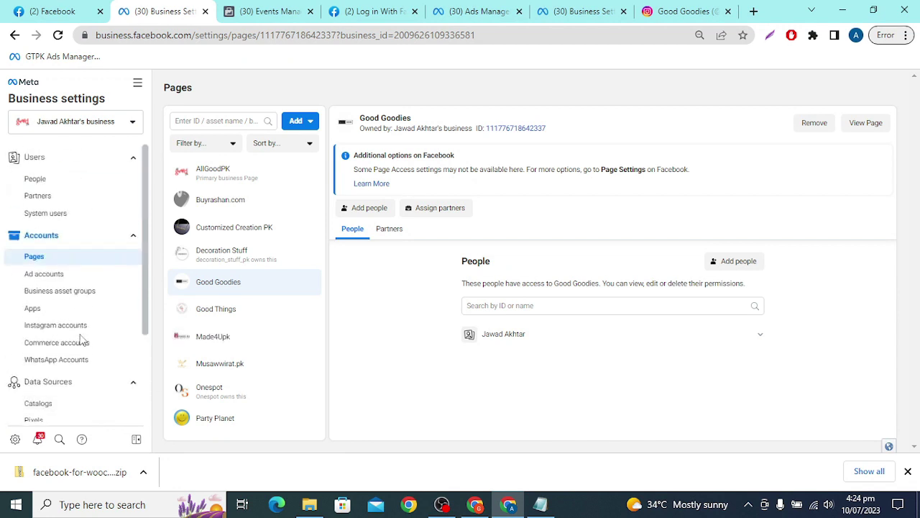
{"action": "left_click", "coordinate": [76, 326]}
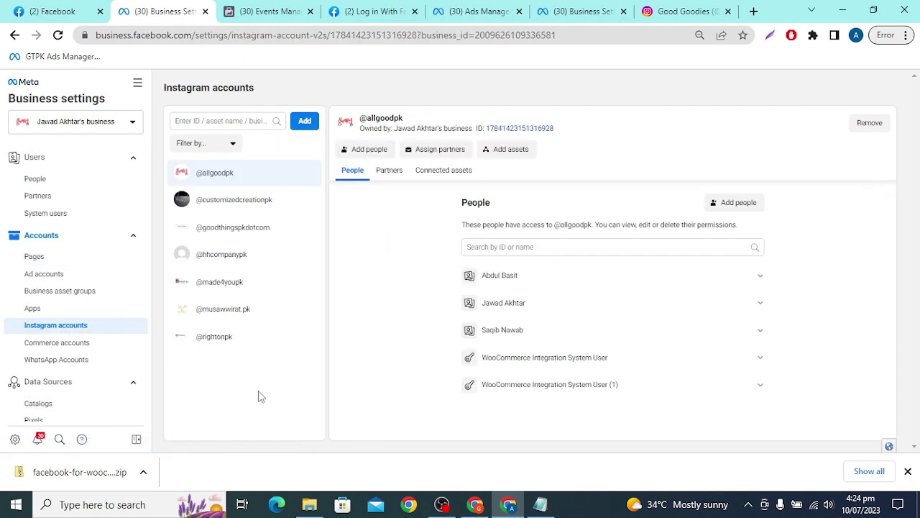
- Try to add an Instagram account to the business by continuing with the Instagram login, and close the login window
{"action": "left_click", "coordinate": [303, 121]}
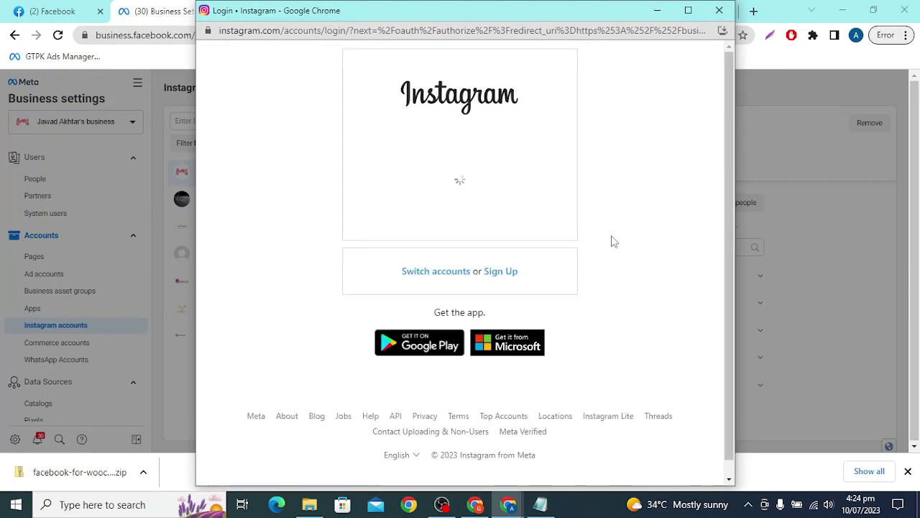
{"action": "left_click", "coordinate": [471, 219]}
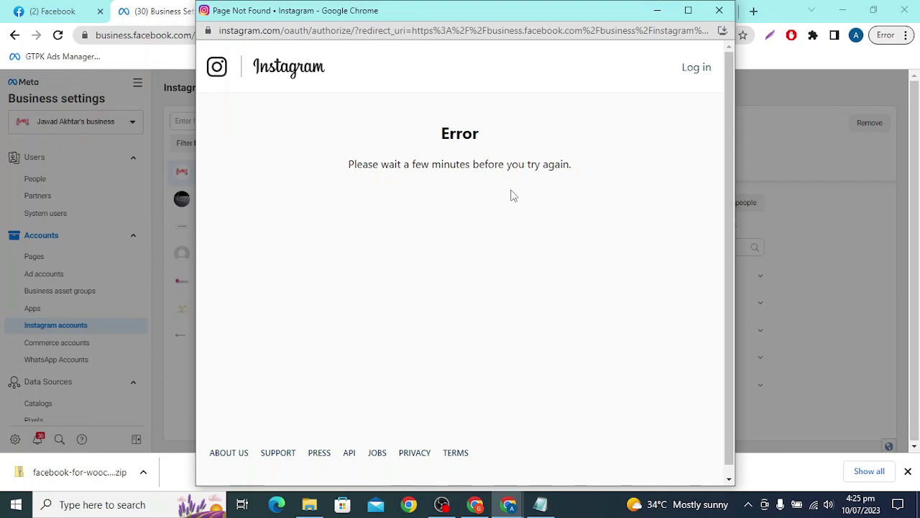
{"action": "left_click", "coordinate": [718, 11]}
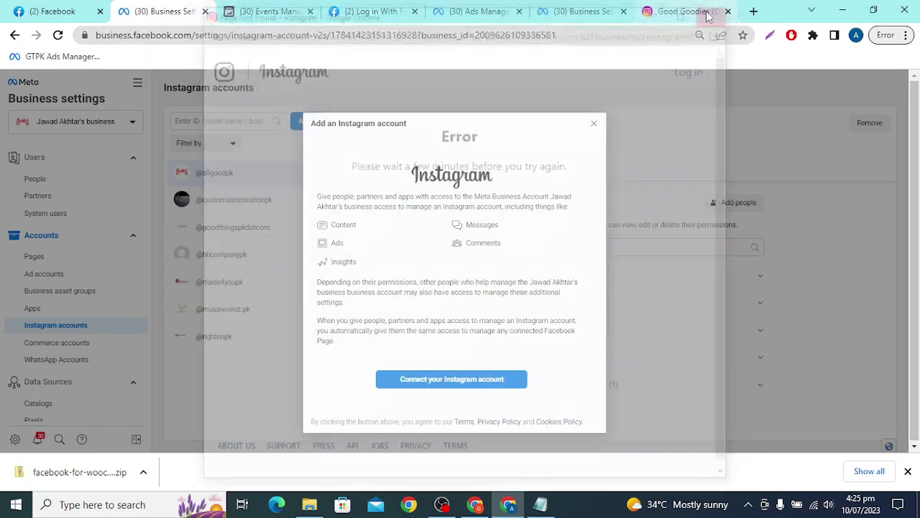
- Reload the business's Instagram accounts page and try to connect the Good Goodies Instagram account through its saved login
{"action": "left_click", "coordinate": [340, 36]}
{"action": "key", "text": "Return"}
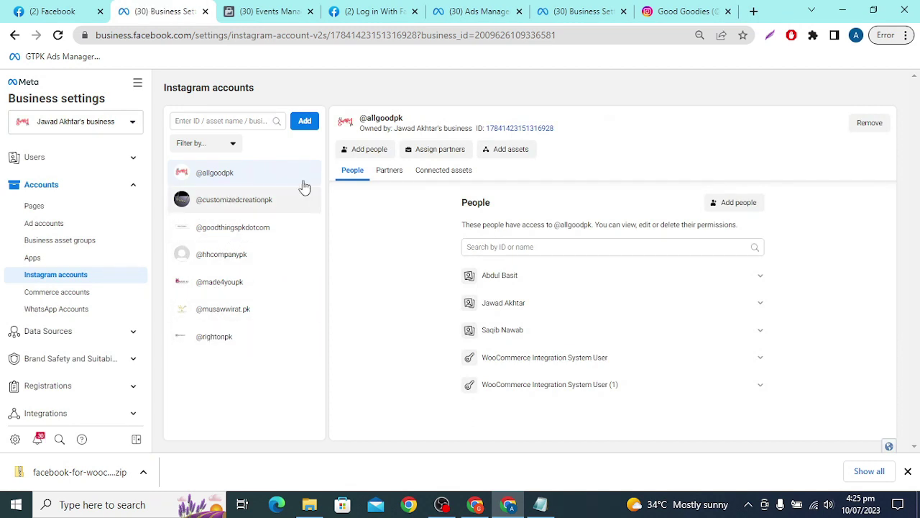
{"action": "left_click", "coordinate": [304, 120]}
{"action": "left_click", "coordinate": [451, 379]}
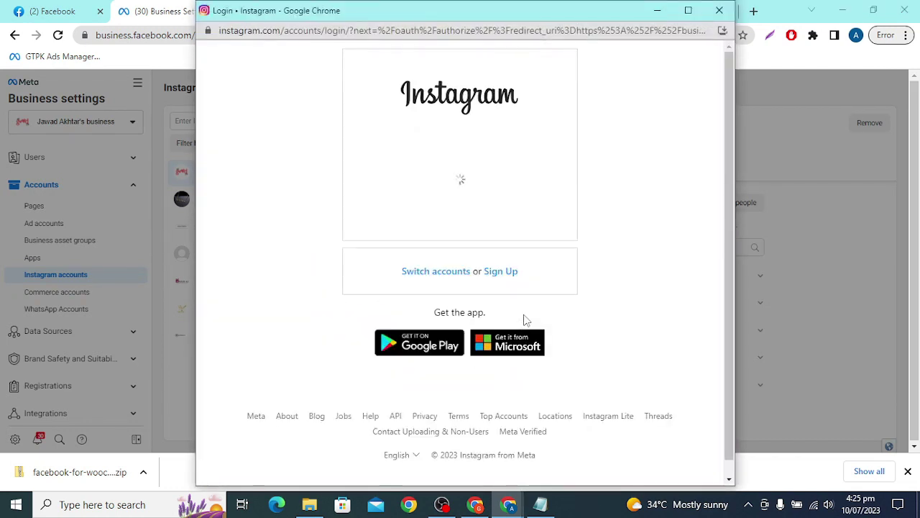
{"action": "left_click", "coordinate": [489, 222]}
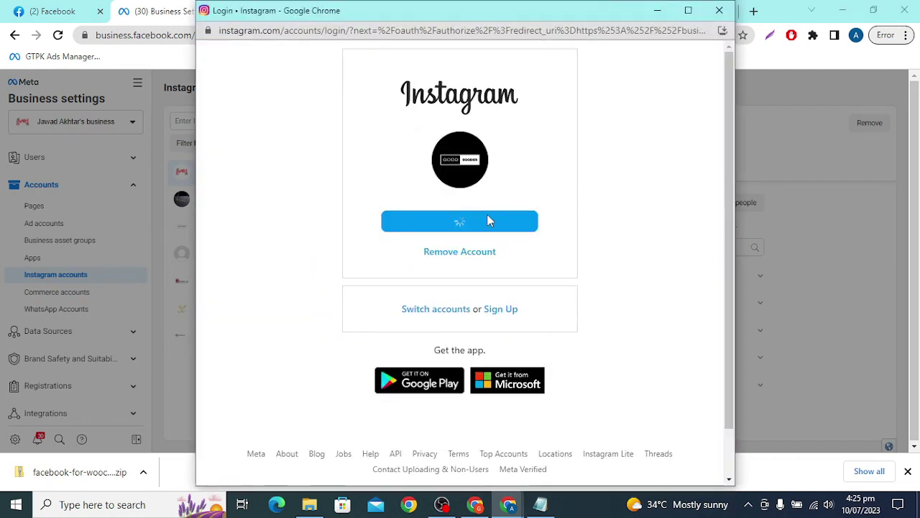
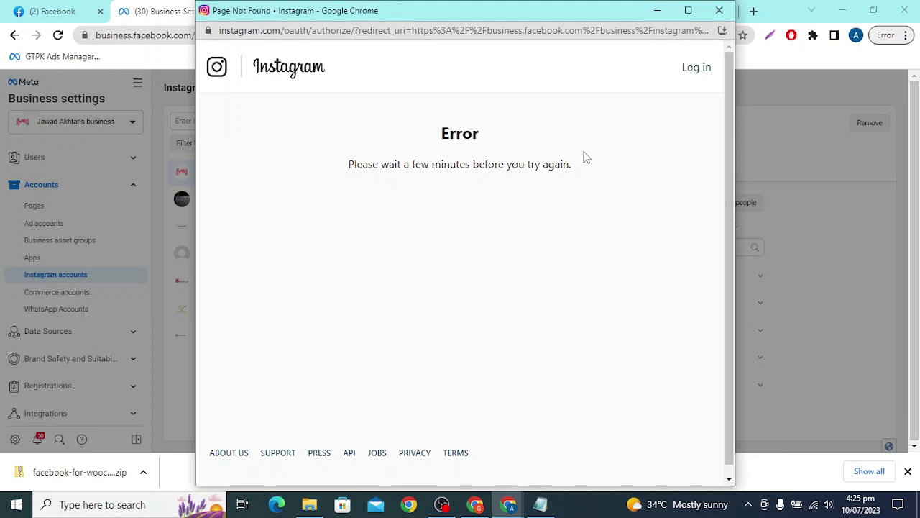
{"action": "left_click", "coordinate": [720, 10]}
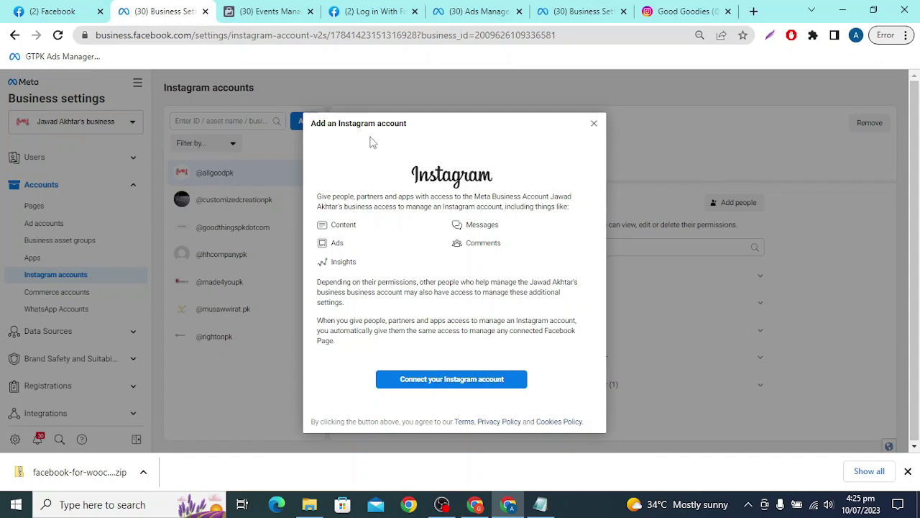
- Return to the WooCommerce integration setup and continue with the option to skip connecting to Instagram
{"action": "left_click", "coordinate": [381, 13]}
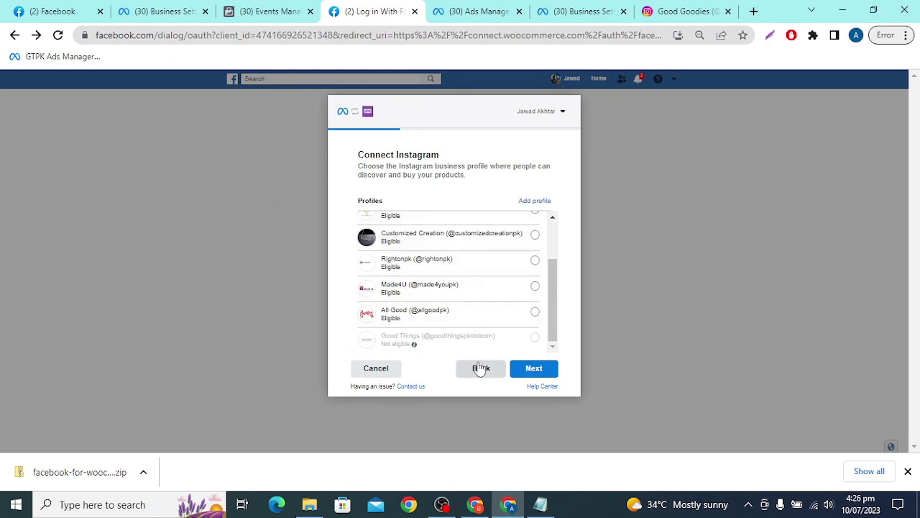
{"action": "scroll", "coordinate": [514, 307], "scroll_direction": "up", "scroll_amount": 3}
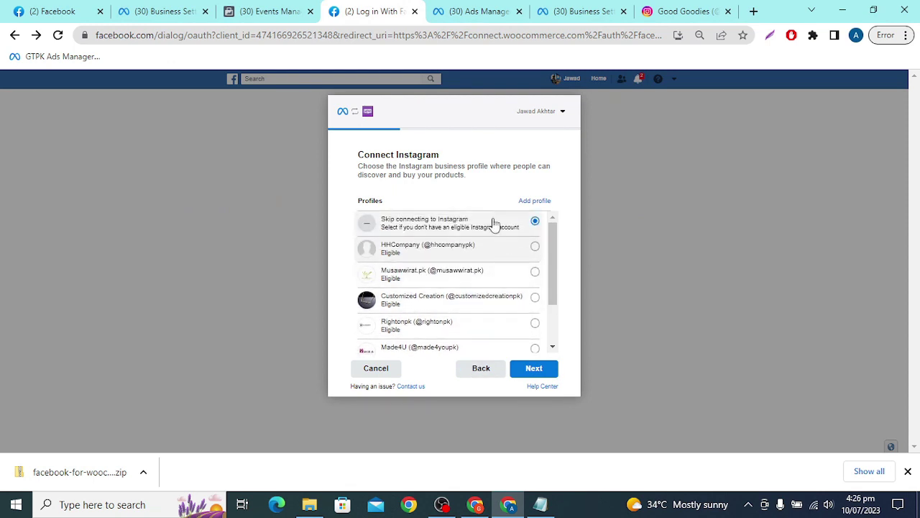
{"action": "left_click", "coordinate": [532, 368]}
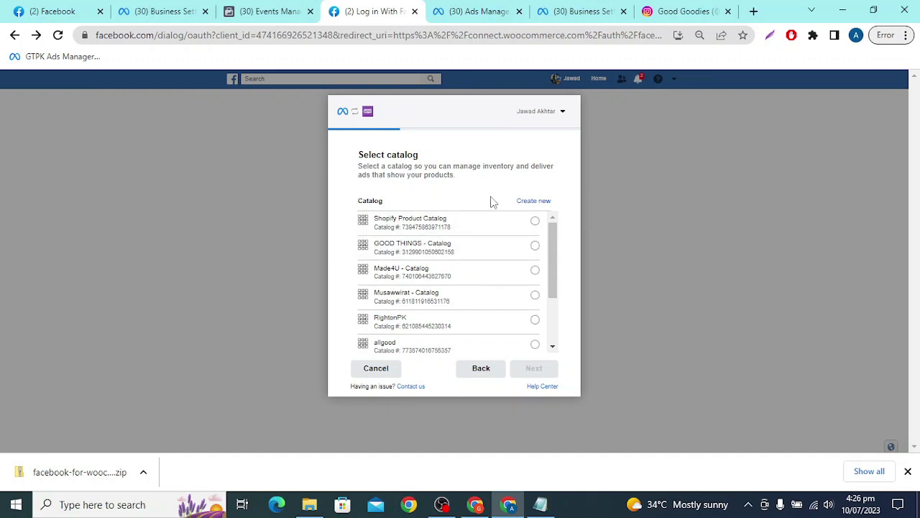
- Create a new catalog named "Good Goodies - Catalog" and continue the setup with it selected
{"action": "scroll", "coordinate": [482, 259], "scroll_direction": "down", "scroll_amount": 1}
{"action": "scroll", "coordinate": [482, 267], "scroll_direction": "up", "scroll_amount": 1}
{"action": "scroll", "coordinate": [507, 300], "scroll_direction": "down", "scroll_amount": 3}
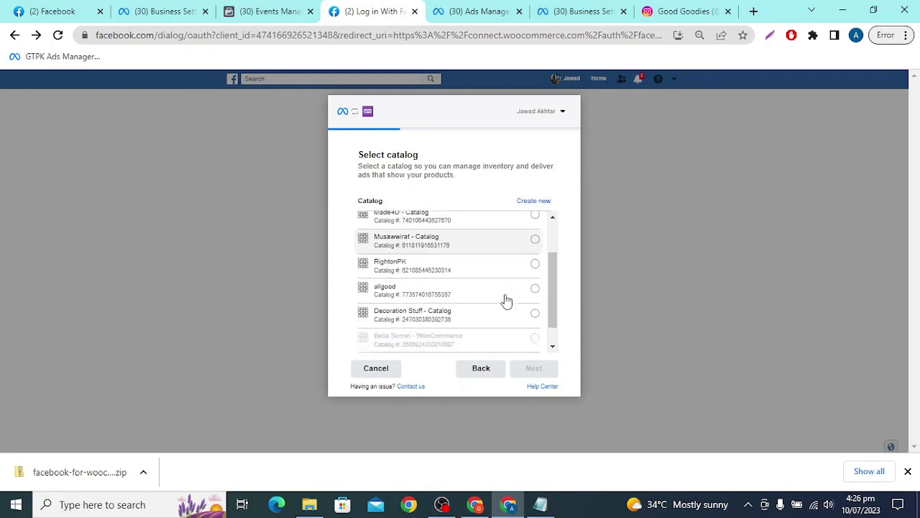
{"action": "scroll", "coordinate": [507, 299], "scroll_direction": "up", "scroll_amount": 3}
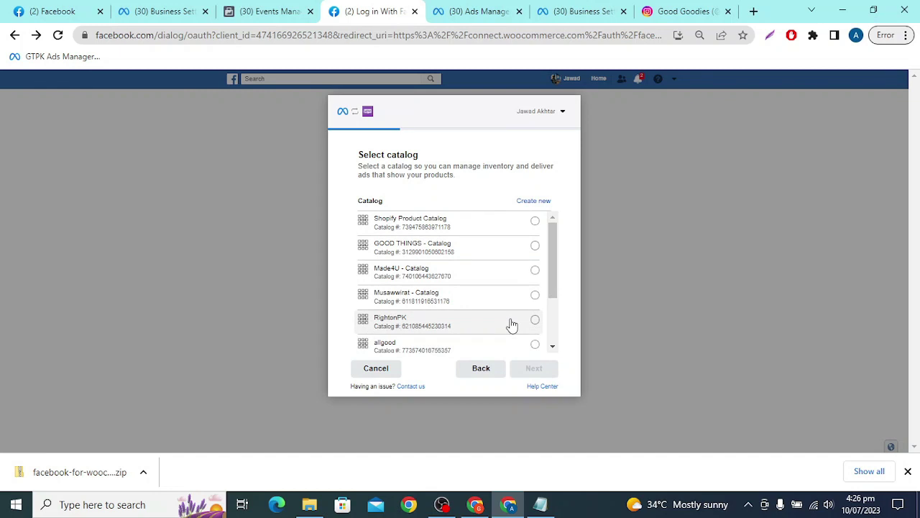
{"action": "scroll", "coordinate": [512, 325], "scroll_direction": "down", "scroll_amount": 3}
{"action": "mouse_move", "coordinate": [515, 313]}
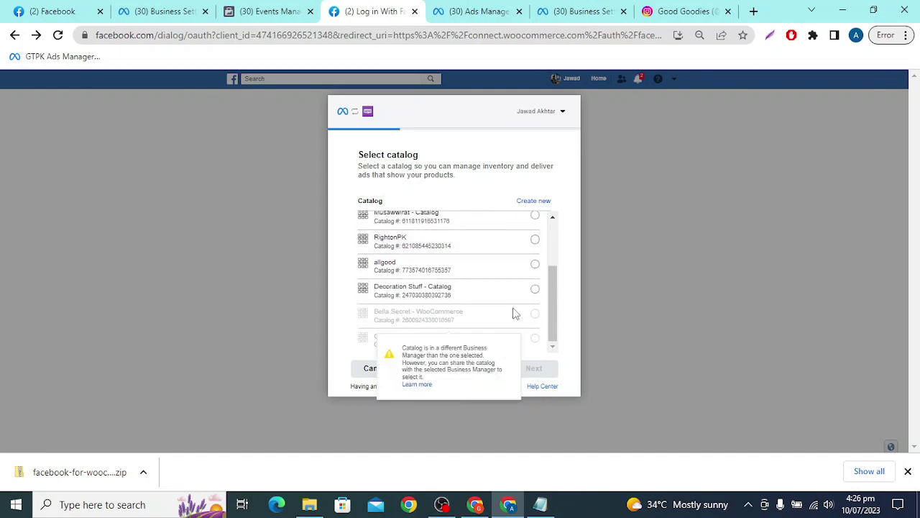
{"action": "scroll", "coordinate": [532, 298], "scroll_direction": "up", "scroll_amount": 3}
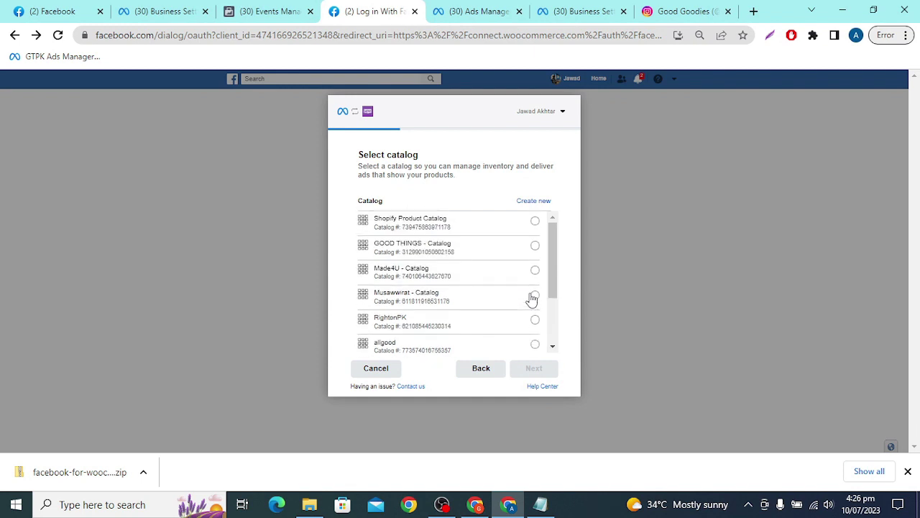
{"action": "left_click", "coordinate": [535, 201]}
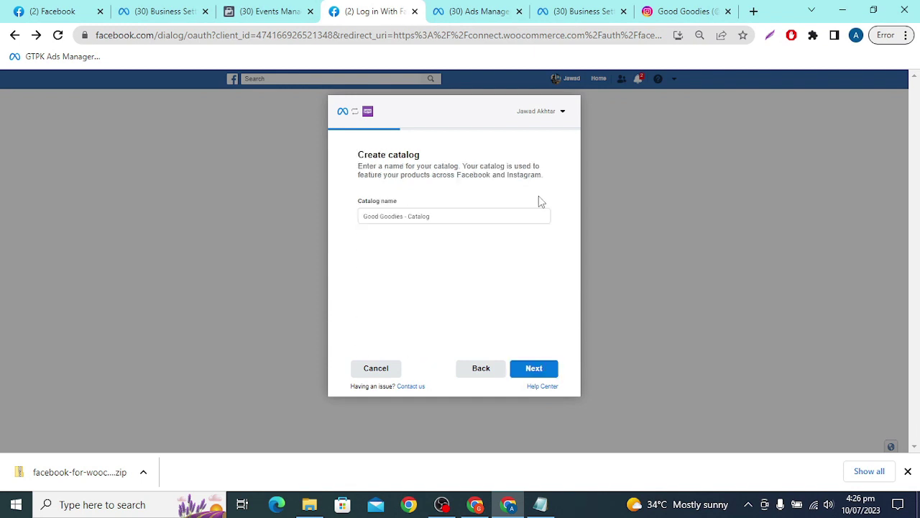
{"action": "left_click", "coordinate": [498, 215]}
{"action": "left_click", "coordinate": [539, 367]}
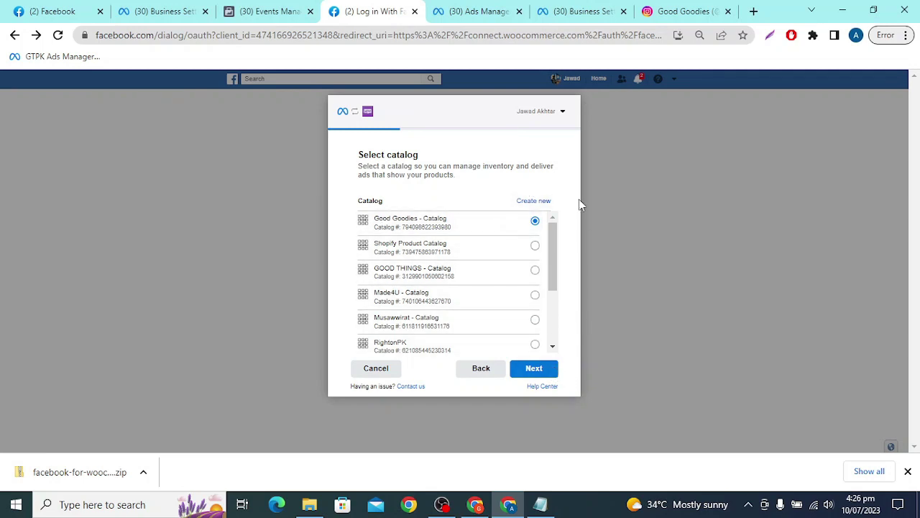
{"action": "left_click", "coordinate": [543, 368]}
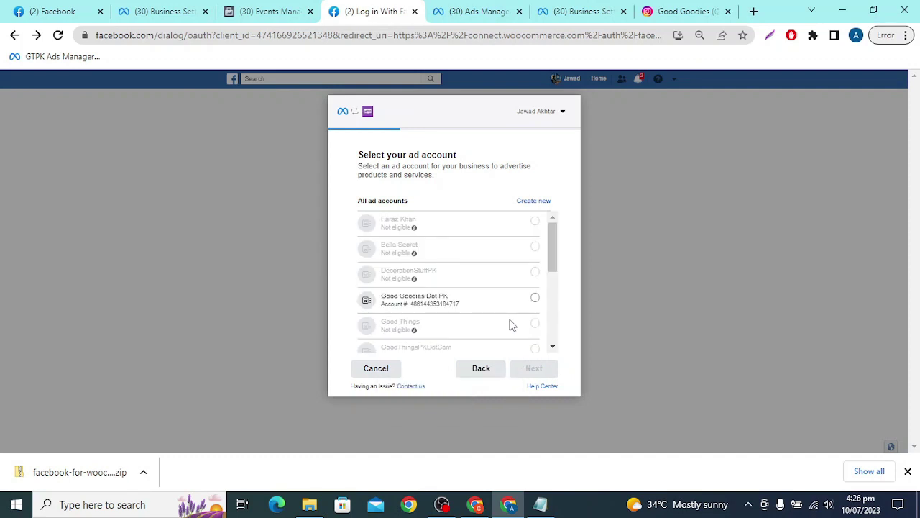
- Select the Good Goodies Dot PK ad account and the Good Goodies Pixel for the integration
{"action": "scroll", "coordinate": [499, 298], "scroll_direction": "down", "scroll_amount": 3}
{"action": "scroll", "coordinate": [499, 297], "scroll_direction": "up", "scroll_amount": 3}
{"action": "left_click", "coordinate": [496, 301]}
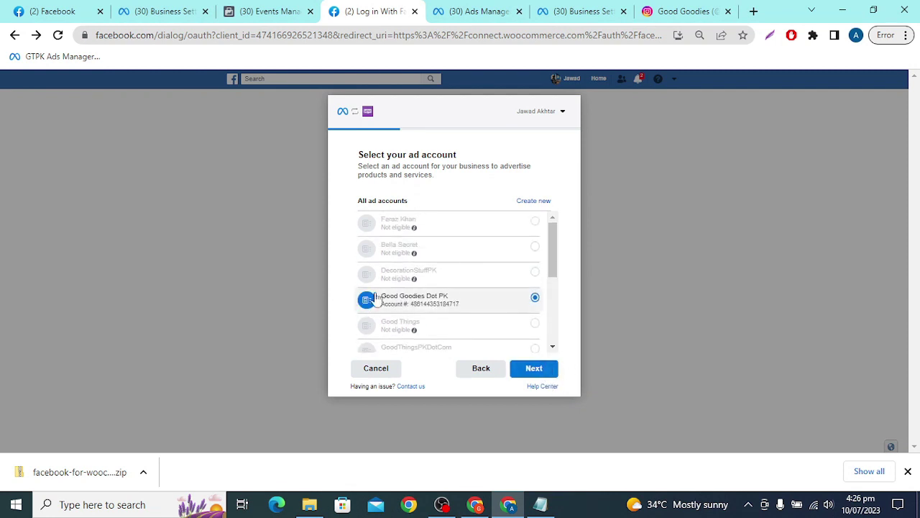
{"action": "left_click", "coordinate": [547, 369]}
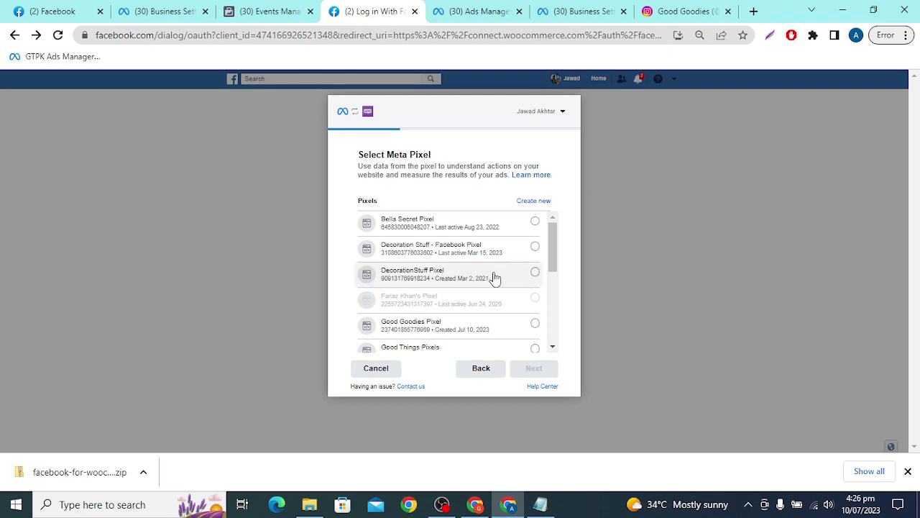
{"action": "left_click", "coordinate": [483, 329]}
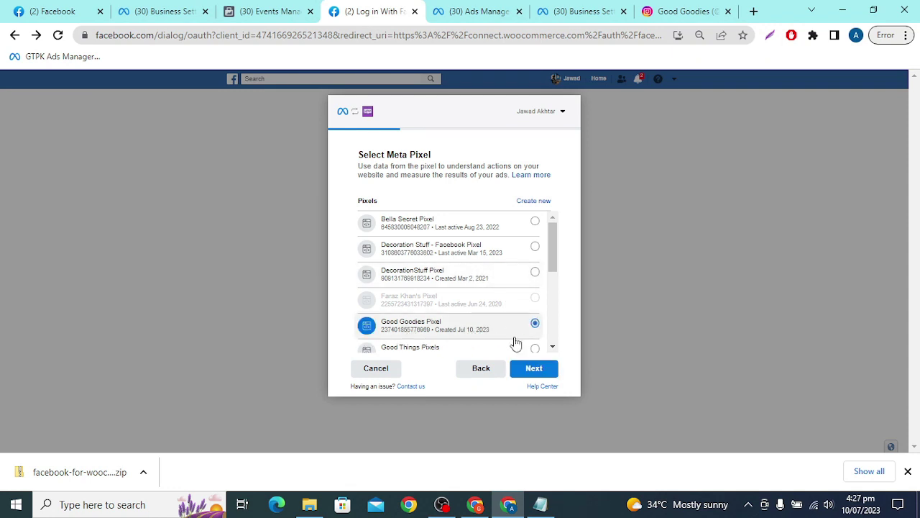
{"action": "left_click", "coordinate": [545, 374]}
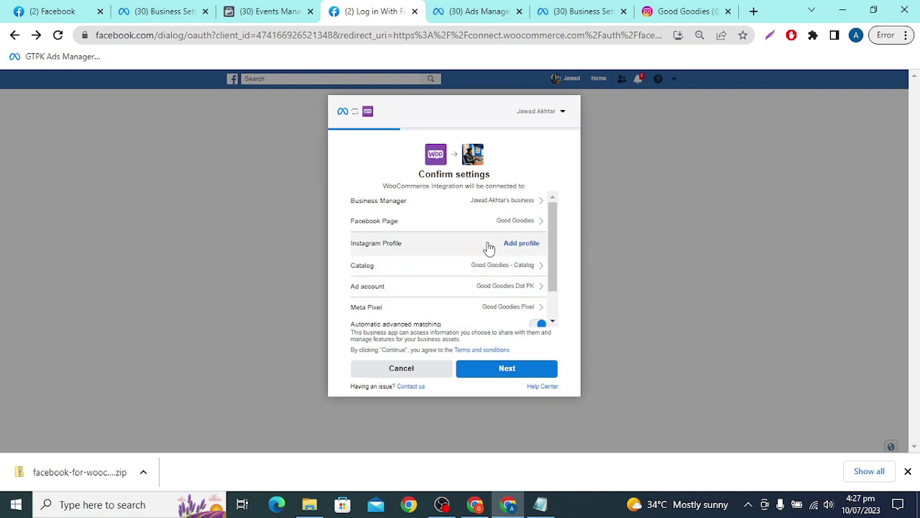
- Review the WooCommerce integration's connected assets and automatic advanced matching, and confirm the settings
{"action": "scroll", "coordinate": [489, 244], "scroll_direction": "down", "scroll_amount": 2}
{"action": "scroll", "coordinate": [498, 239], "scroll_direction": "up", "scroll_amount": 2}
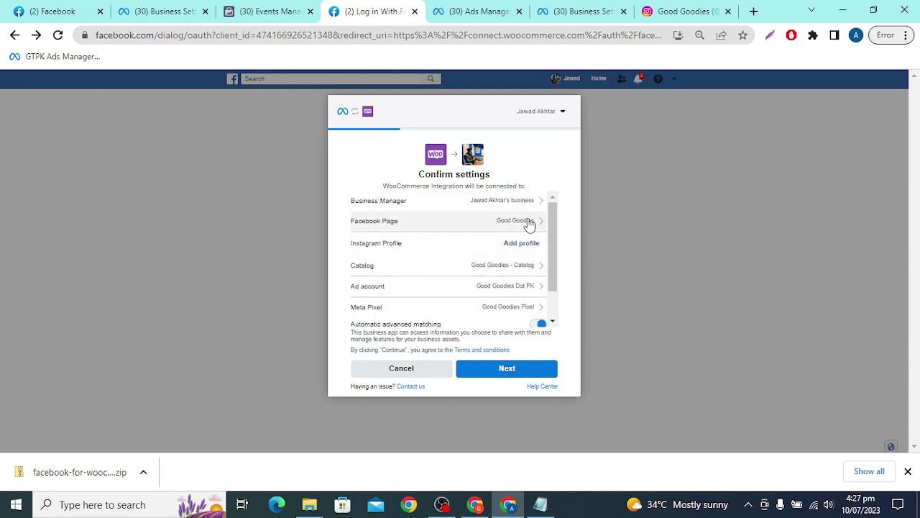
{"action": "scroll", "coordinate": [495, 288], "scroll_direction": "down", "scroll_amount": 1}
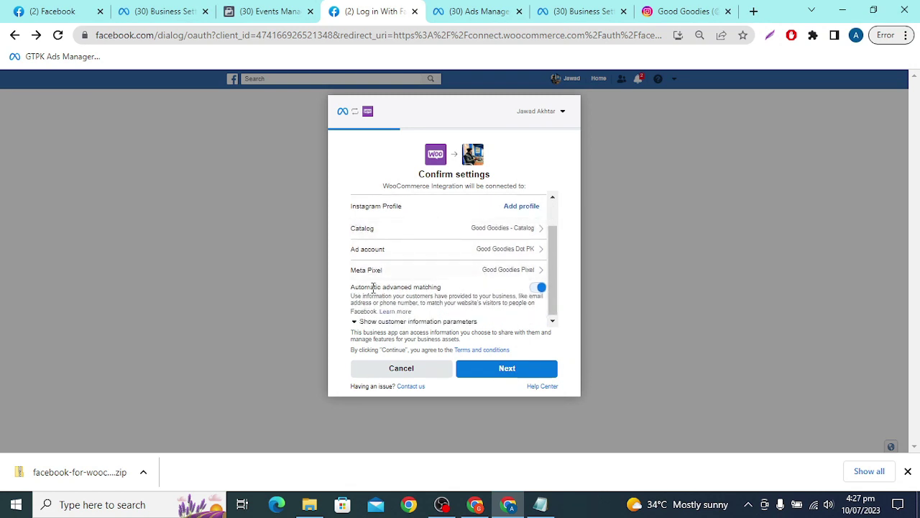
{"action": "left_click", "coordinate": [528, 369]}
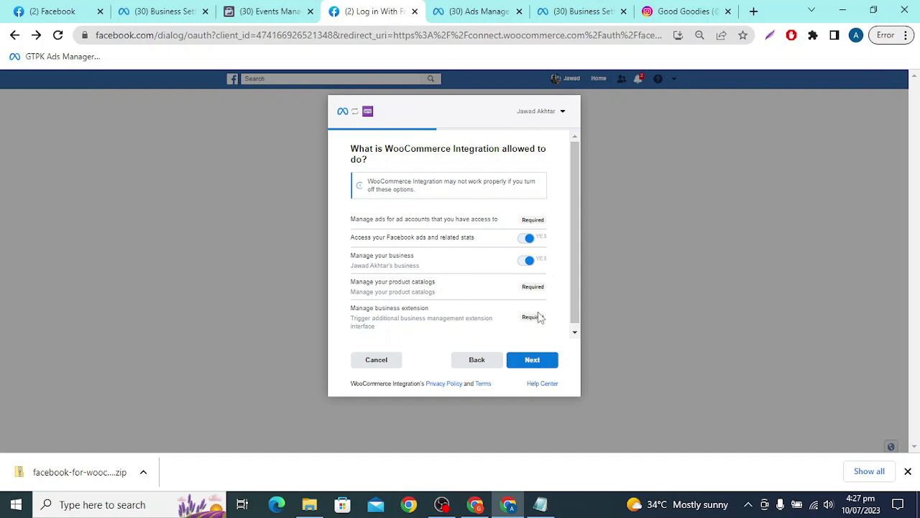
- Accept the integration's default permissions and finish the setup, redirecting to the goodgoodies.pk site
{"action": "left_click", "coordinate": [534, 360]}
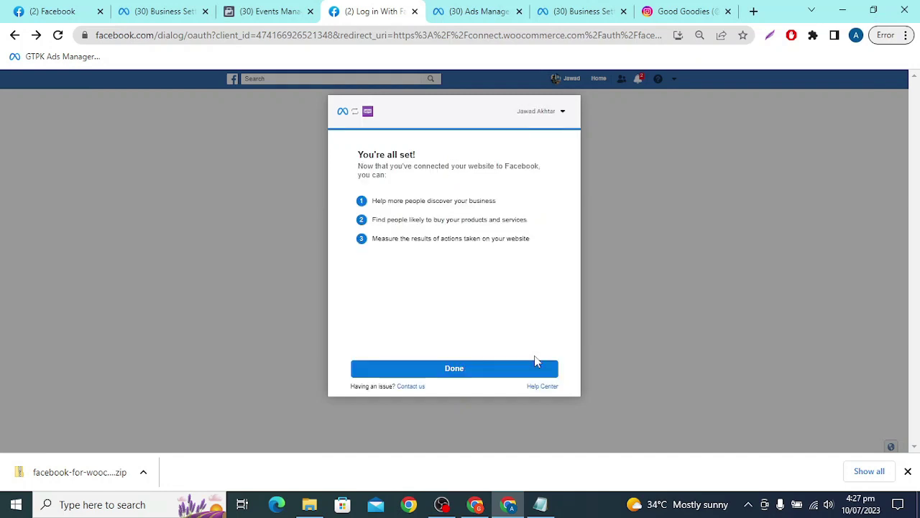
{"action": "left_click", "coordinate": [535, 368]}
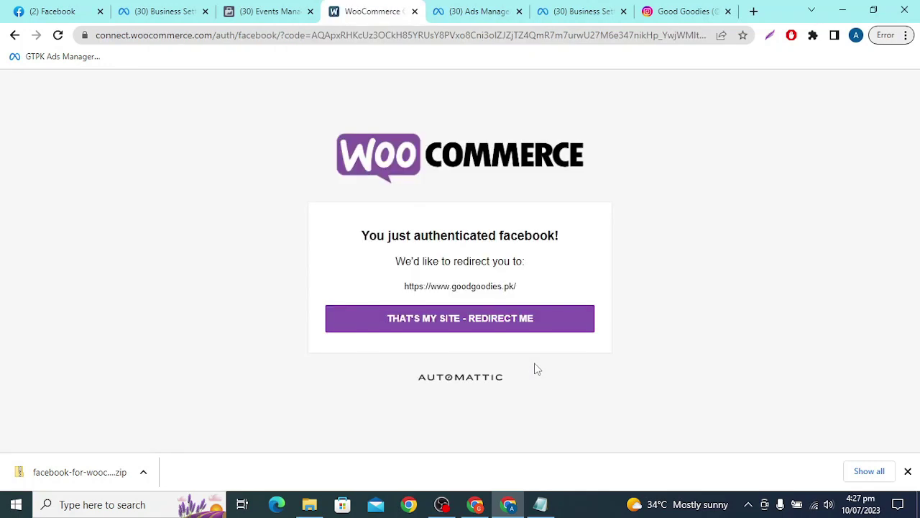
{"action": "left_click", "coordinate": [503, 328]}
- Check the connection status on the store's Facebook for WooCommerce page
{"action": "left_click", "coordinate": [291, 9]}
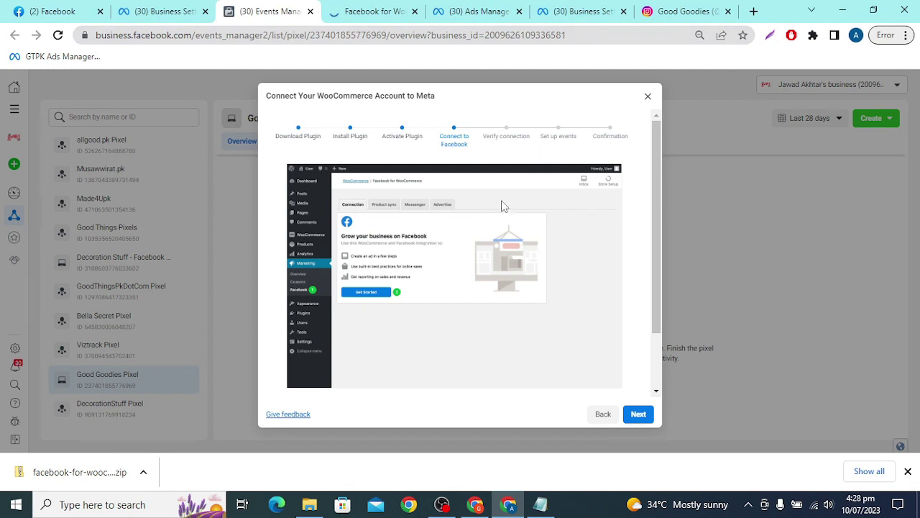
{"action": "left_click", "coordinate": [372, 11]}
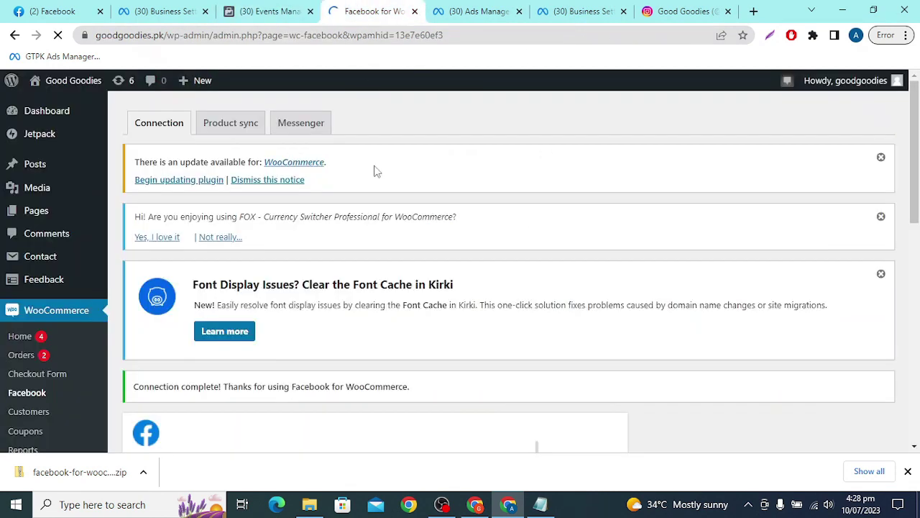
{"action": "scroll", "coordinate": [438, 222], "scroll_direction": "down", "scroll_amount": 3}
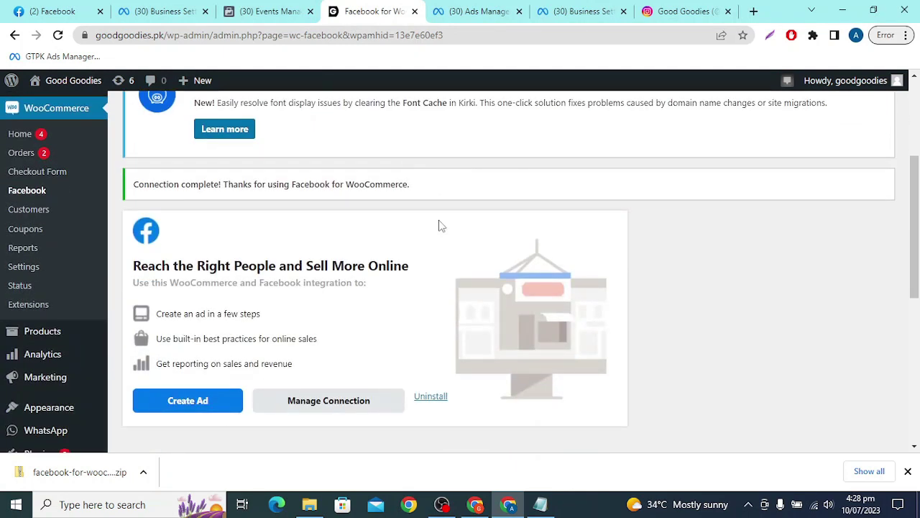
{"action": "scroll", "coordinate": [396, 181], "scroll_direction": "up", "scroll_amount": 3}
{"action": "scroll", "coordinate": [396, 181], "scroll_direction": "down", "scroll_amount": 3}
{"action": "scroll", "coordinate": [396, 181], "scroll_direction": "up", "scroll_amount": 3}
- Return to Events Manager, check the WooCommerce connection's status, and continue to the event setup stage
{"action": "left_click", "coordinate": [255, 9]}
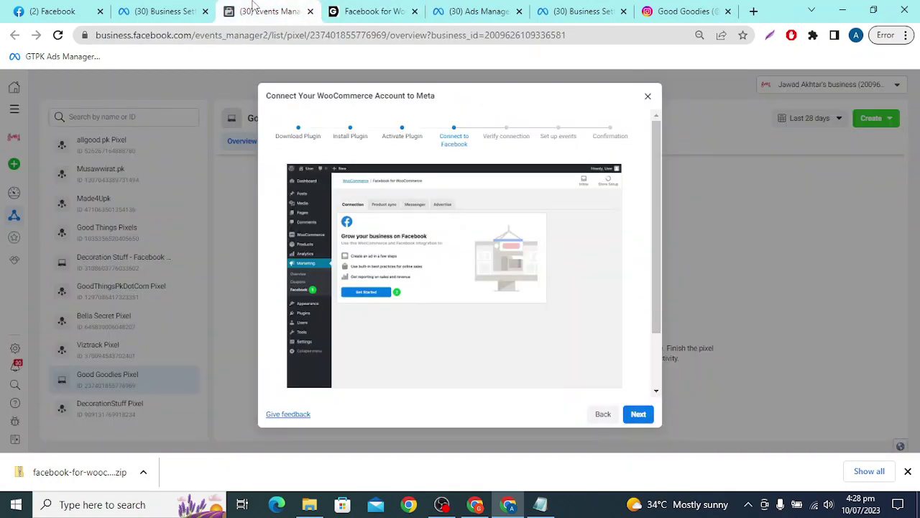
{"action": "left_click", "coordinate": [636, 414]}
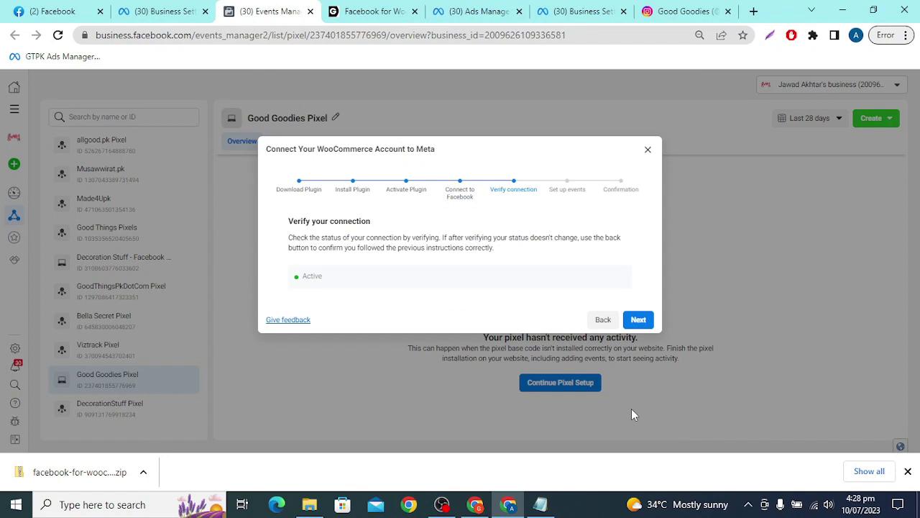
{"action": "left_click_drag", "start_coordinate": [319, 275], "coordinate": [304, 276]}
{"action": "left_click", "coordinate": [639, 319]}
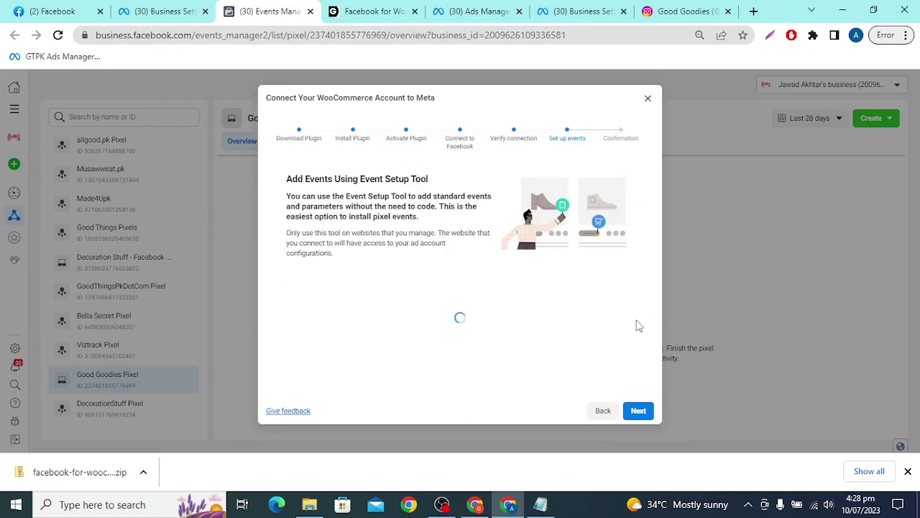
{"action": "left_click", "coordinate": [353, 291]}
{"action": "type", "text": "https://www.goodgoodies.pk/wp-admin/admin.php?page=wc-facebook"}
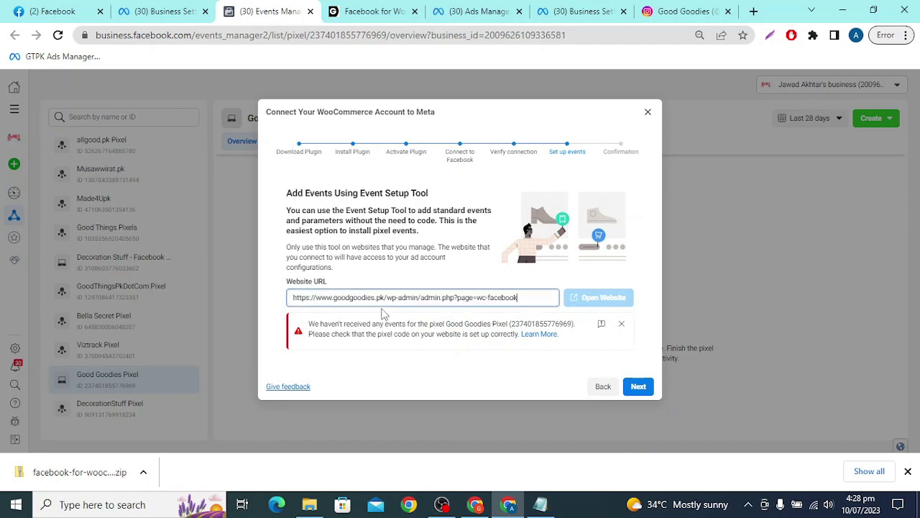
{"action": "double_click", "coordinate": [391, 297]}
{"action": "left_click_drag", "start_coordinate": [413, 307], "coordinate": [516, 298]}
{"action": "key", "text": "BackSpace"}
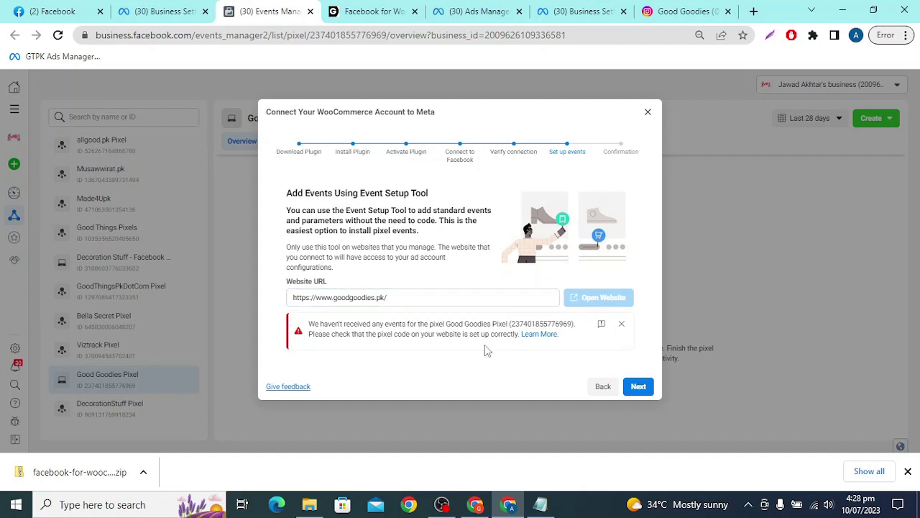
{"action": "left_click", "coordinate": [481, 304]}
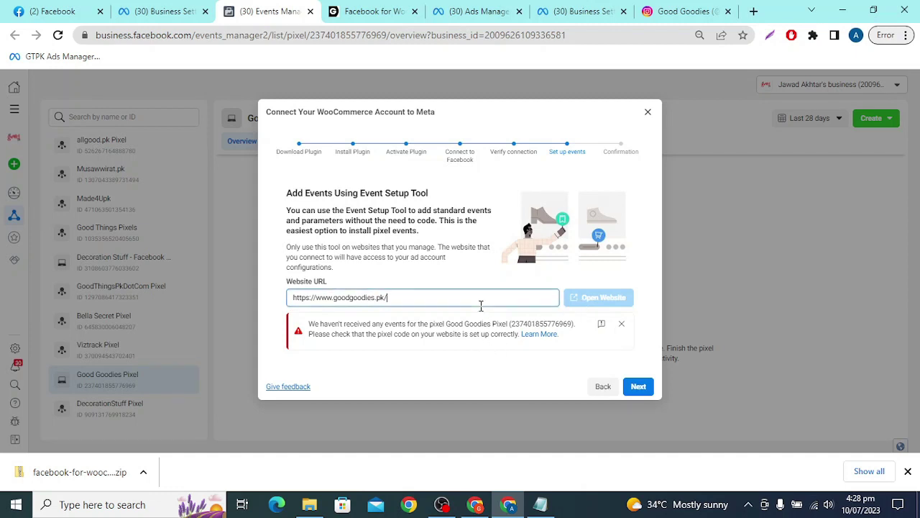
{"action": "key", "text": "ctrl+a"}
{"action": "key", "text": "BackSpace"}
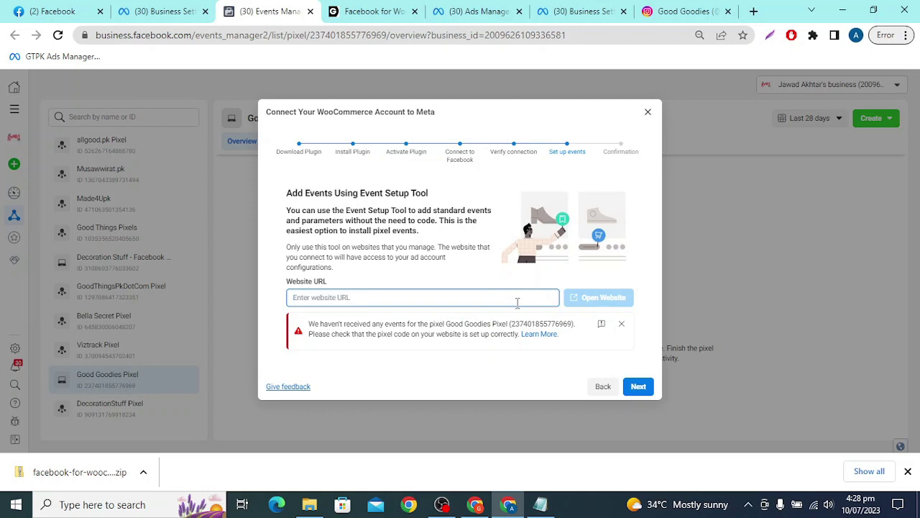
{"action": "type", "text": "https://www.goodgoodies.pk/wp-admin/admin.php?page=wc-facebook"}
{"action": "key", "text": "shift+Left"}
{"action": "key", "text": "shift+Left"}
{"action": "key", "text": "shift+Left"}
{"action": "key", "text": "shift+Left"}
{"action": "key", "text": "shift+Left"}
{"action": "key", "text": "shift+Left"}
{"action": "key", "text": "shift+Left"}
{"action": "key", "text": "shift+Left"}
{"action": "key", "text": "shift+Left"}
{"action": "key", "text": "shift+Left"}
{"action": "key", "text": "shift+Left"}
{"action": "key", "text": "shift+Left"}
{"action": "key", "text": "shift+Left"}
{"action": "key", "text": "shift+Left"}
{"action": "key", "text": "shift+Left"}
{"action": "key", "text": "shift+Left"}
{"action": "key", "text": "shift+Left"}
{"action": "key", "text": "shift+Left"}
{"action": "key", "text": "shift+Left"}
{"action": "key", "text": "shift+Left"}
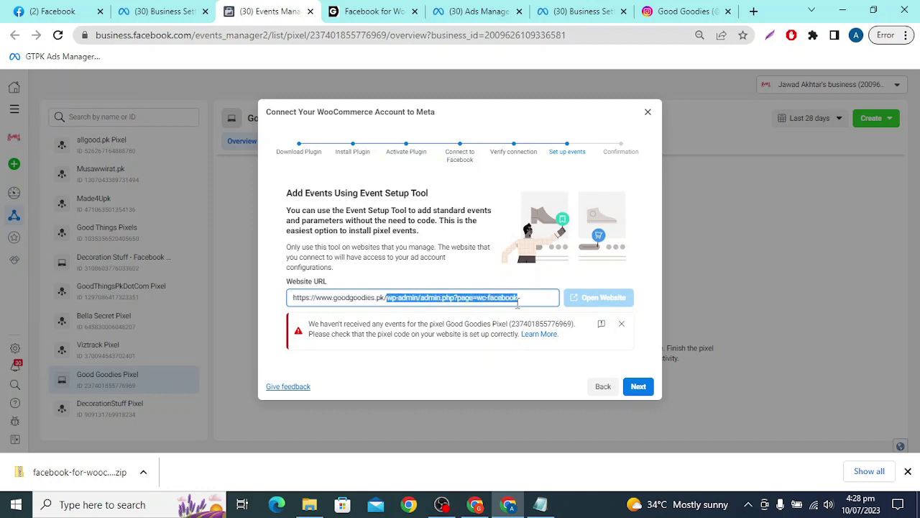
{"action": "key", "text": "BackSpace"}
{"action": "key", "text": "shift+Left"}
{"action": "key", "text": "shift+Left"}
{"action": "key", "text": "shift+Left"}
{"action": "key", "text": "shift+Left"}
{"action": "key", "text": "shift+Left"}
{"action": "key", "text": "shift+Left"}
{"action": "key", "text": "shift+Left"}
{"action": "key", "text": "shift+Left"}
{"action": "key", "text": "shift+Left"}
{"action": "key", "text": "shift+Left"}
{"action": "key", "text": "shift+Left"}
{"action": "key", "text": "shift+Left"}
{"action": "key", "text": "BackSpace"}
{"action": "left_click", "coordinate": [479, 357]}
{"action": "left_click", "coordinate": [296, 297]}
{"action": "type", "text": "www."}
{"action": "left_click", "coordinate": [403, 367]}
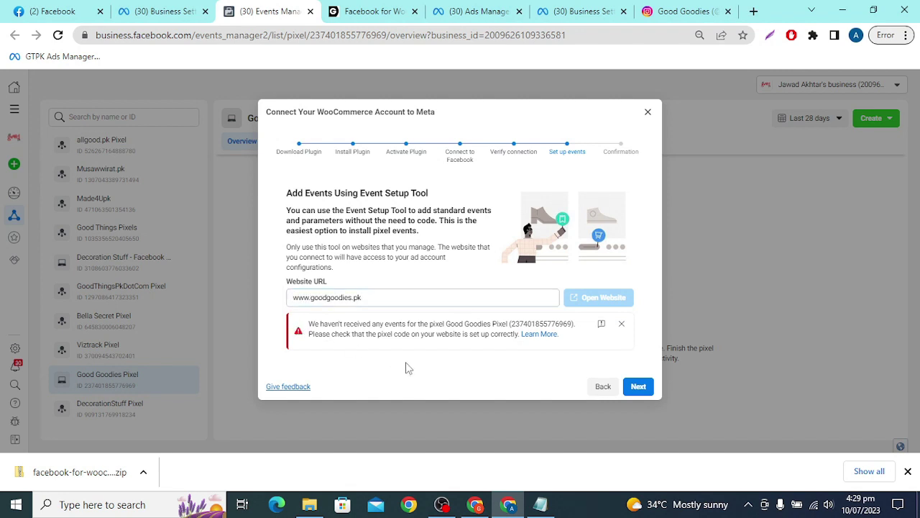
{"action": "triple_click", "coordinate": [386, 299]}
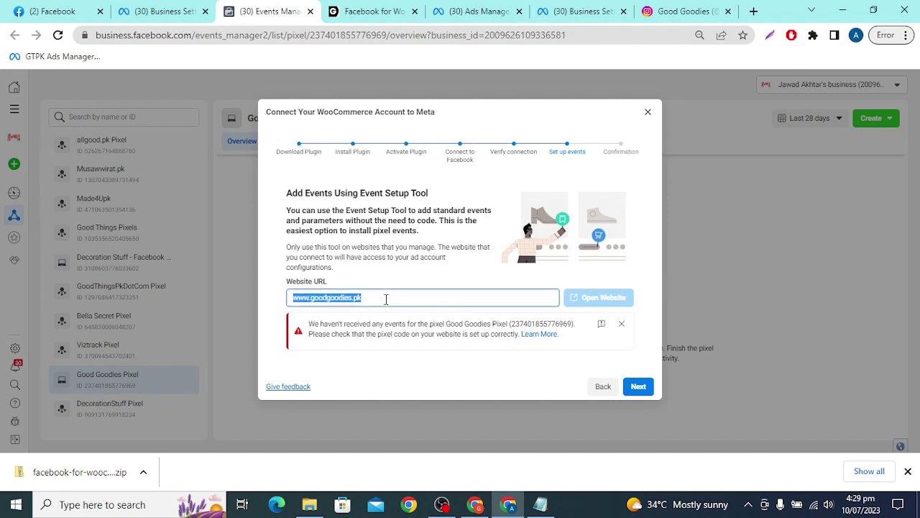
{"action": "key", "text": "BackSpace"}
{"action": "left_click_drag", "start_coordinate": [327, 325], "coordinate": [429, 325]}
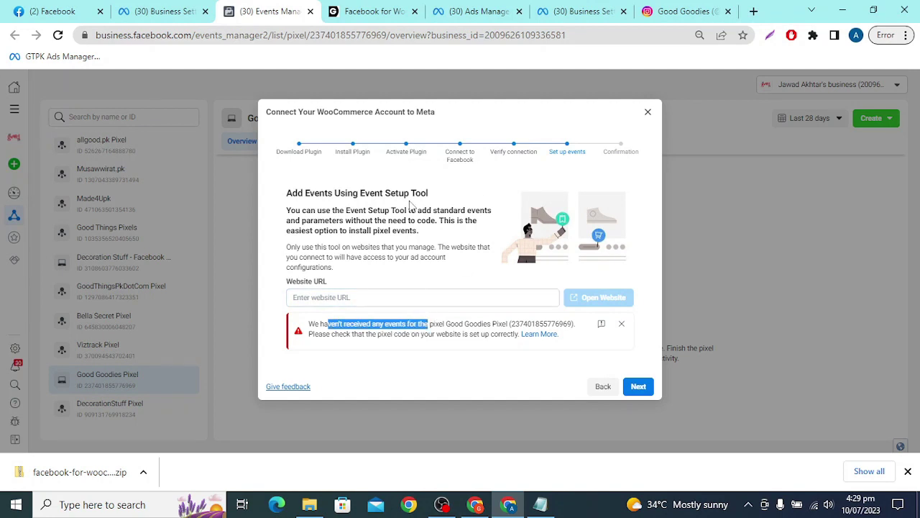
{"action": "key", "text": "alt+Tab"}
{"action": "left_click", "coordinate": [160, 35]}
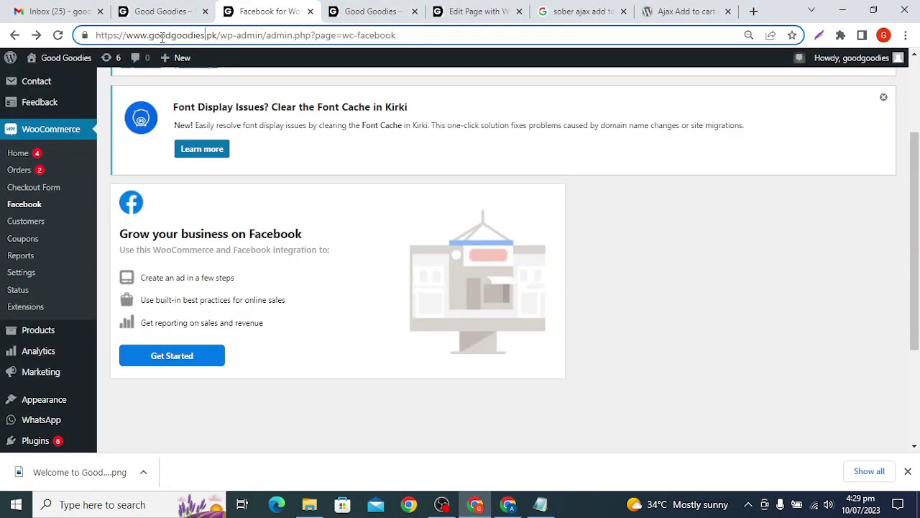
{"action": "left_click_drag", "start_coordinate": [215, 34], "coordinate": [56, 49]}
{"action": "key", "text": "ctrl+c"}
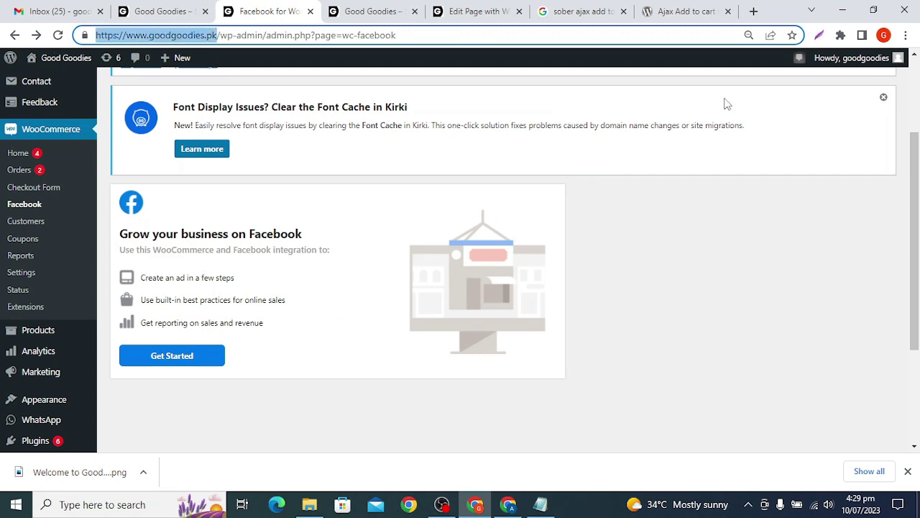
{"action": "left_click", "coordinate": [905, 35]}
{"action": "left_click", "coordinate": [796, 87]}
{"action": "key", "text": "ctrl+v"}
{"action": "key", "text": "Return"}
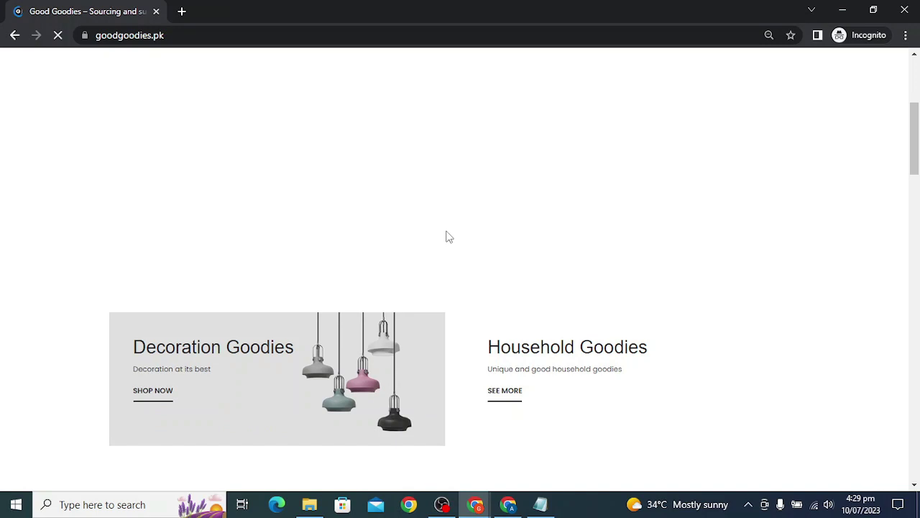
- Return to the WooCommerce connection setup in Events Manager and continue to the confirmation stage without a website URL
{"action": "key", "text": "alt+Tab"}
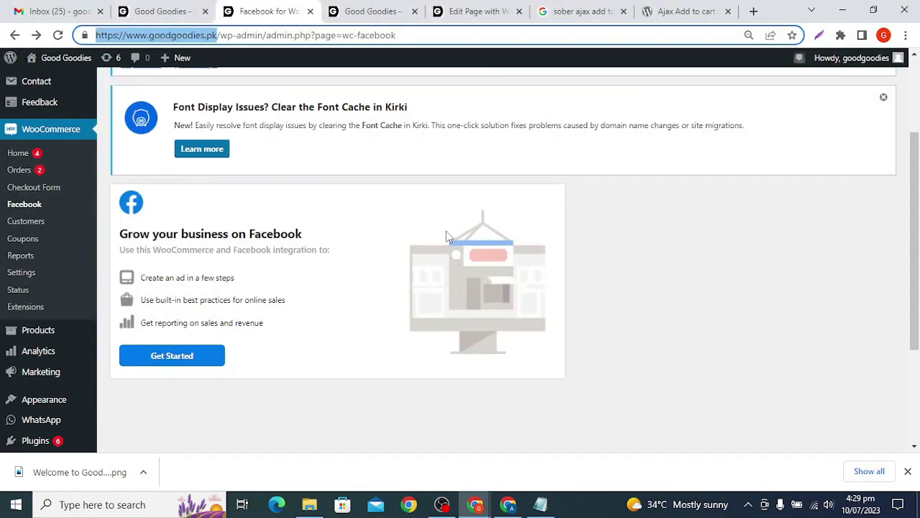
{"action": "key", "text": "alt+Tab"}
{"action": "key", "text": "alt+Tab"}
{"action": "key", "text": "alt+Tab"}
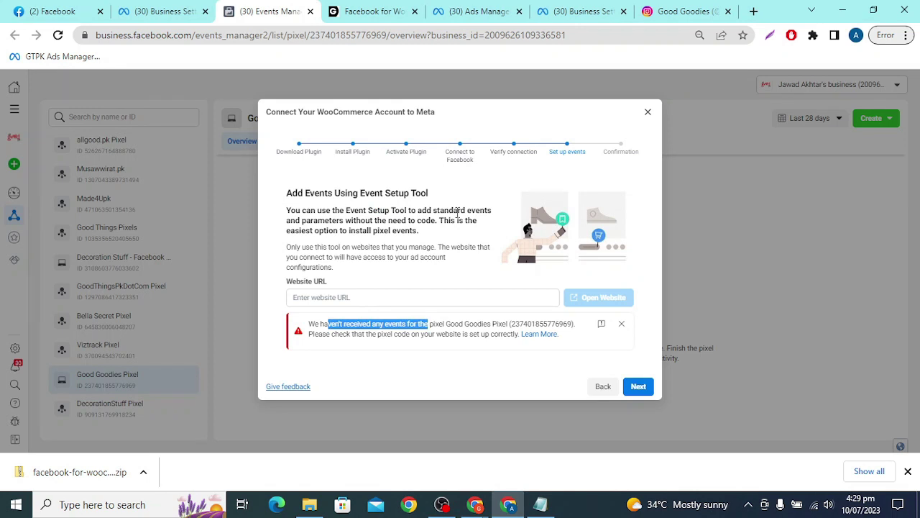
{"action": "left_click", "coordinate": [457, 214]}
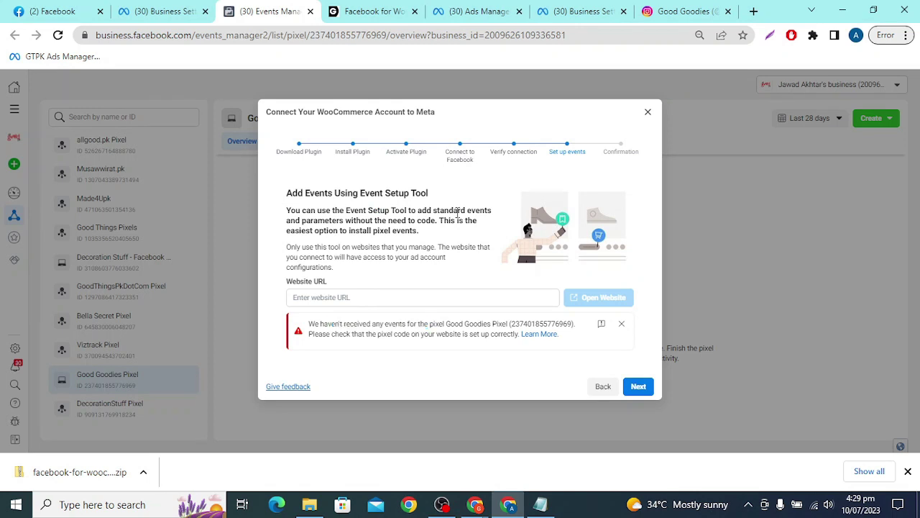
{"action": "left_click", "coordinate": [639, 390]}
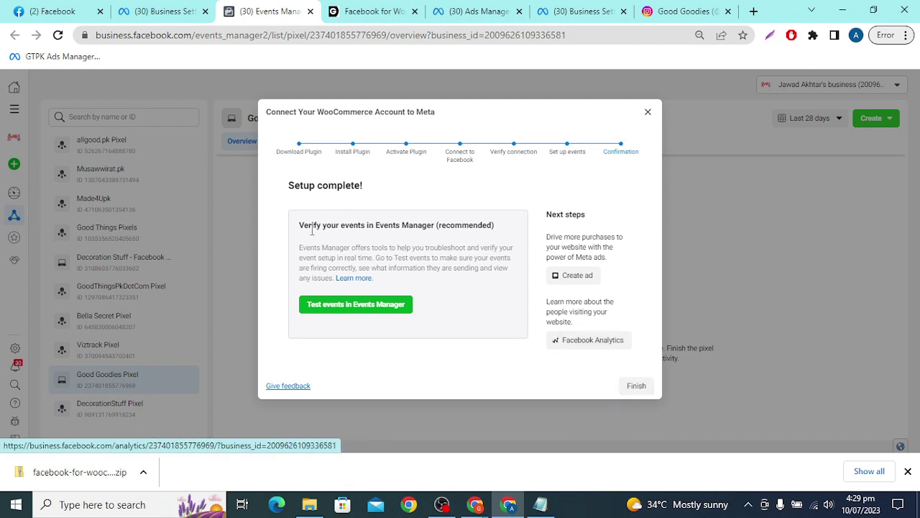
{"action": "left_click_drag", "start_coordinate": [305, 226], "coordinate": [494, 227]}
{"action": "left_click", "coordinate": [475, 291]}
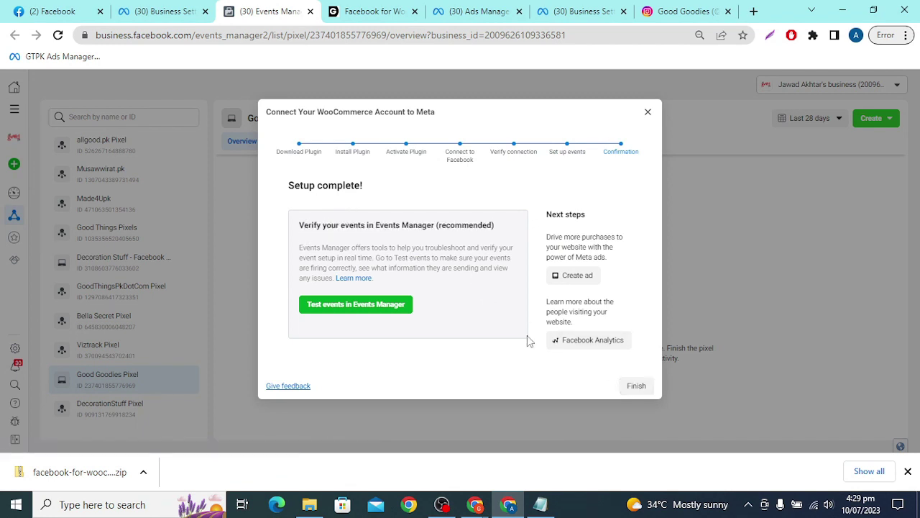
- Add the new crystal table lamp from Featured Products to the cart in the incognito storefront
{"action": "key", "text": "alt+Tab"}
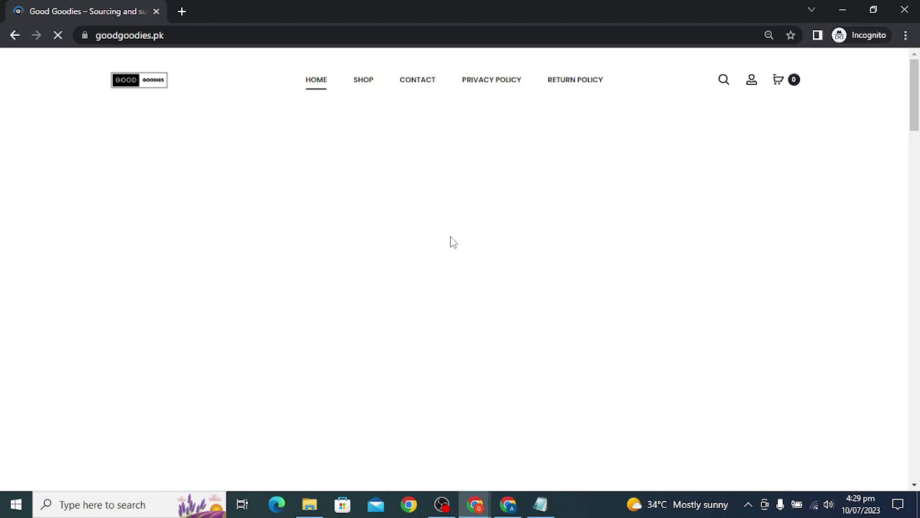
{"action": "scroll", "coordinate": [451, 241], "scroll_direction": "down", "scroll_amount": 10}
{"action": "scroll", "coordinate": [451, 241], "scroll_direction": "down", "scroll_amount": 1}
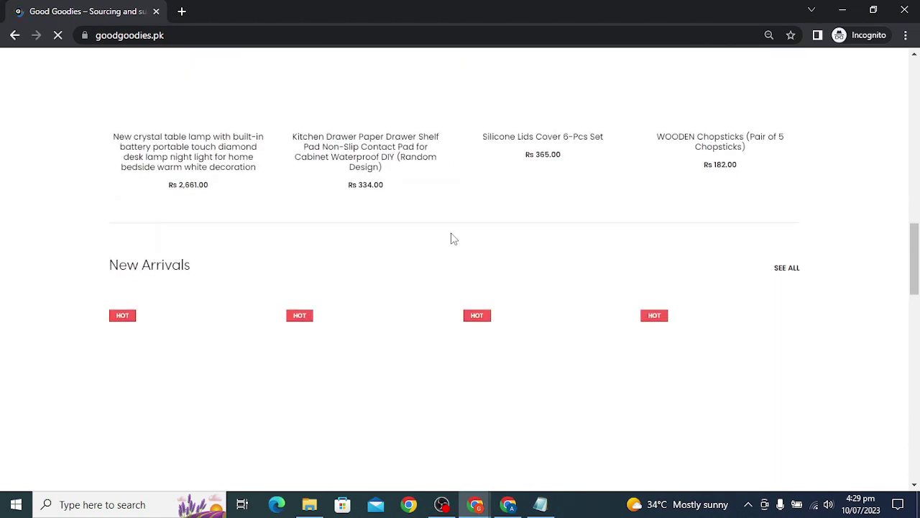
{"action": "scroll", "coordinate": [325, 270], "scroll_direction": "up", "scroll_amount": 3}
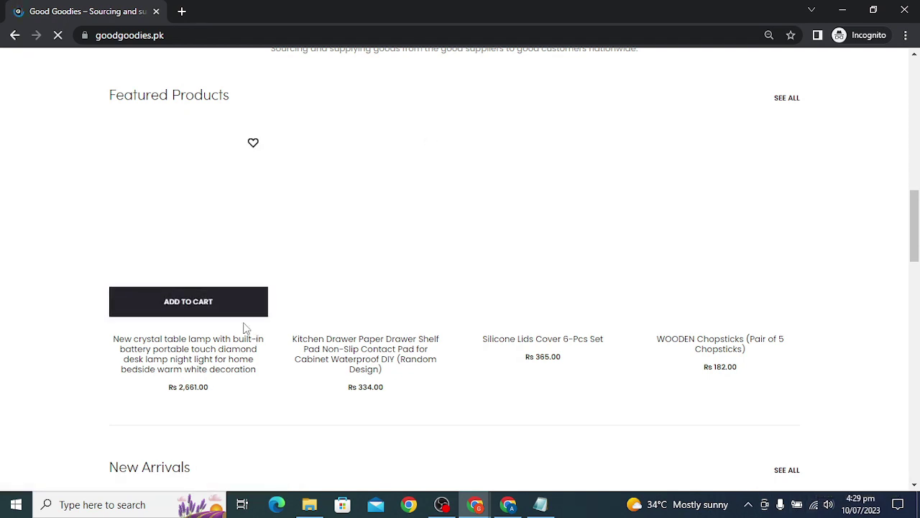
{"action": "left_click", "coordinate": [813, 504]}
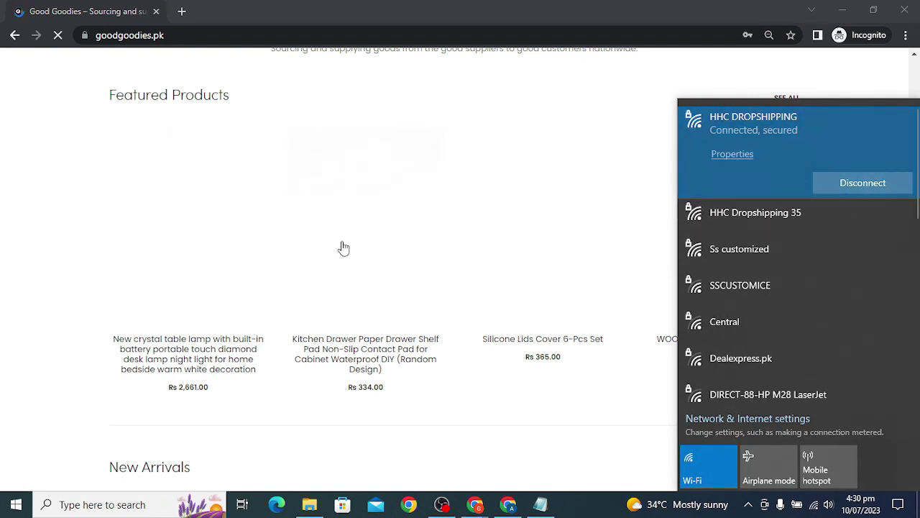
{"action": "left_click", "coordinate": [460, 241]}
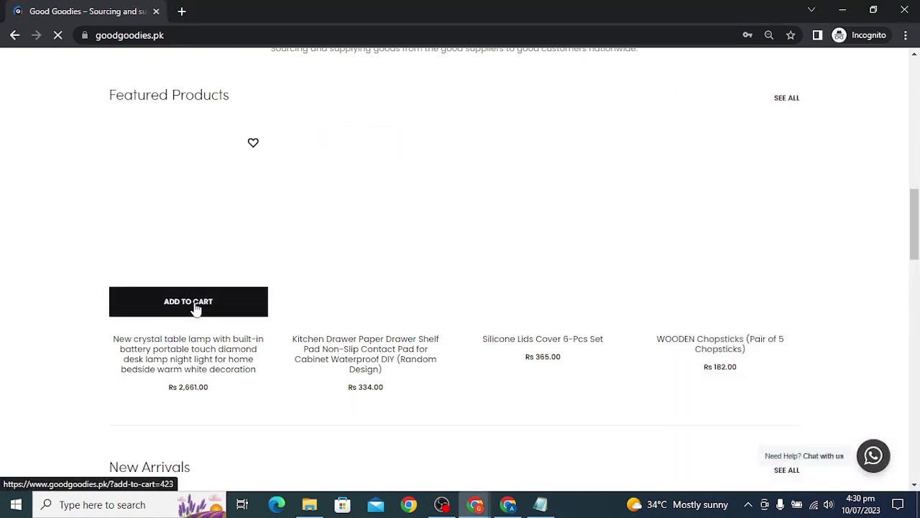
{"action": "left_click", "coordinate": [196, 307]}
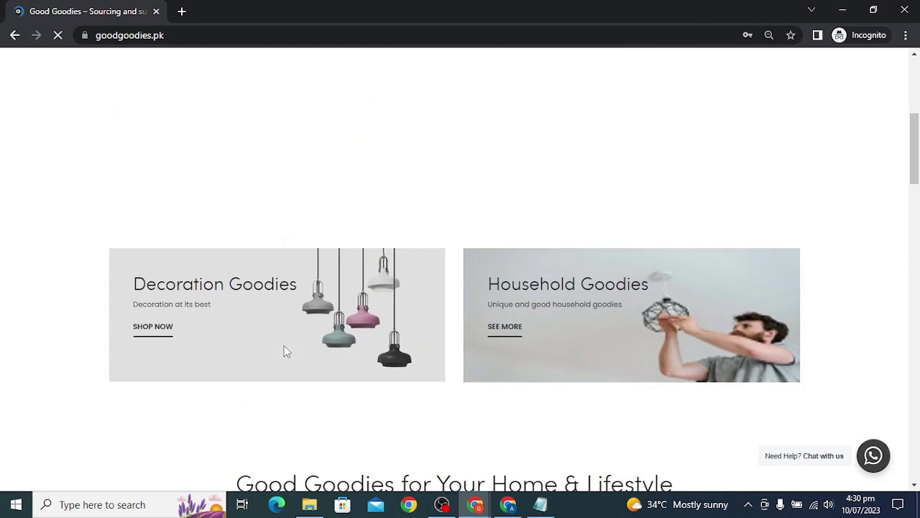
{"action": "scroll", "coordinate": [295, 331], "scroll_direction": "down", "scroll_amount": 20}
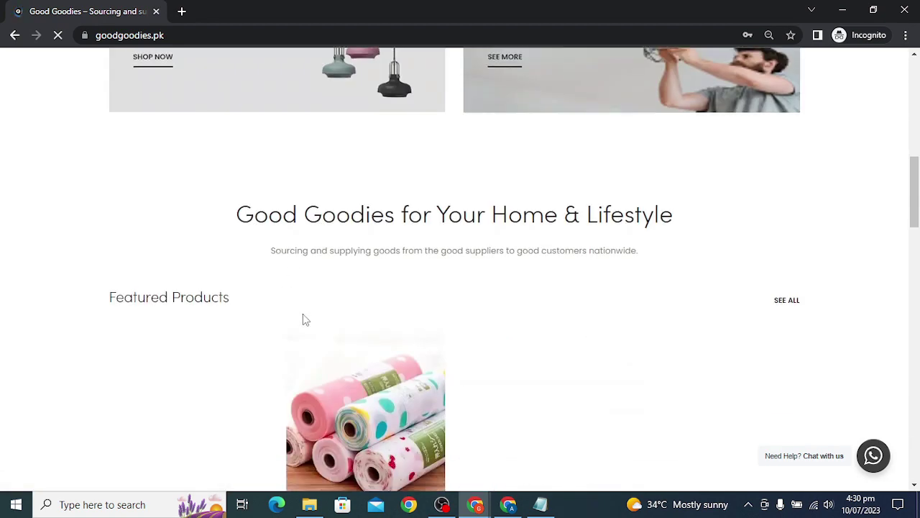
{"action": "scroll", "coordinate": [303, 313], "scroll_direction": "down", "scroll_amount": 3}
{"action": "scroll", "coordinate": [303, 314], "scroll_direction": "up", "scroll_amount": 15}
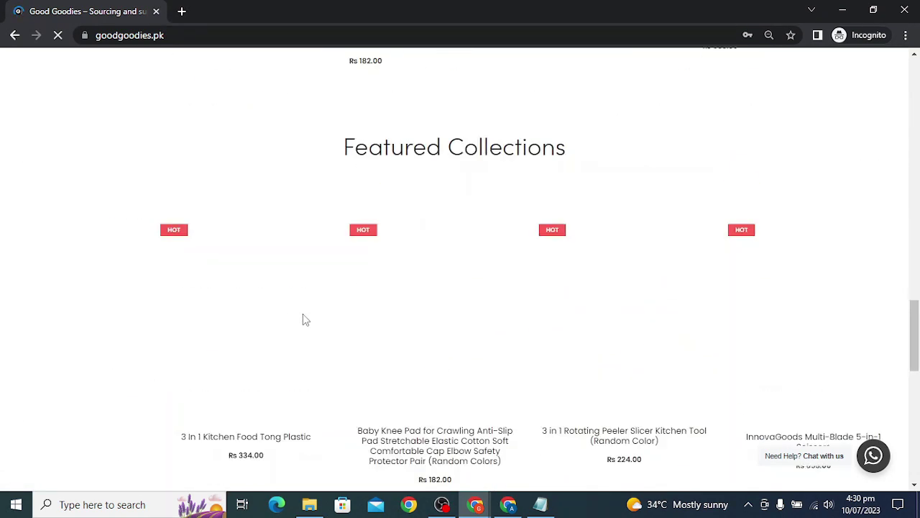
- Open event testing in Events Manager from the completed setup and dismiss the web campaign improvements notice
{"action": "key", "text": "alt+Tab"}
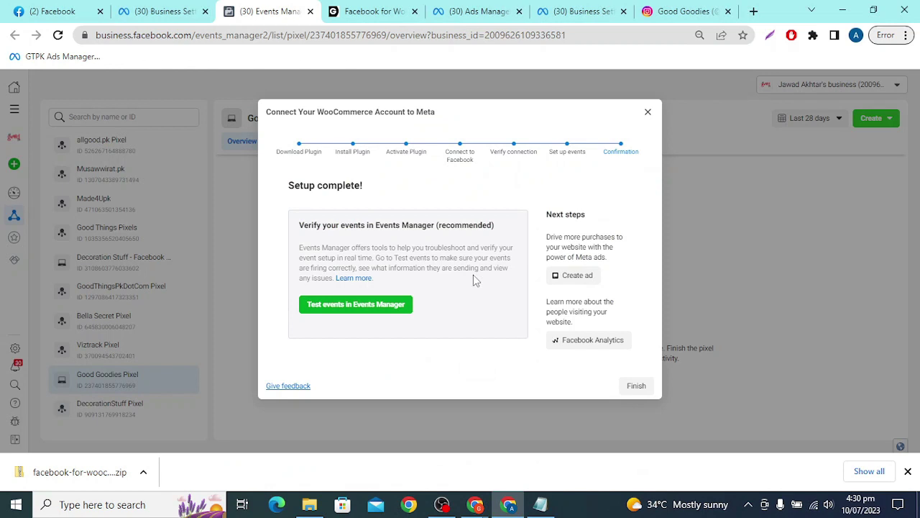
{"action": "left_click", "coordinate": [370, 310]}
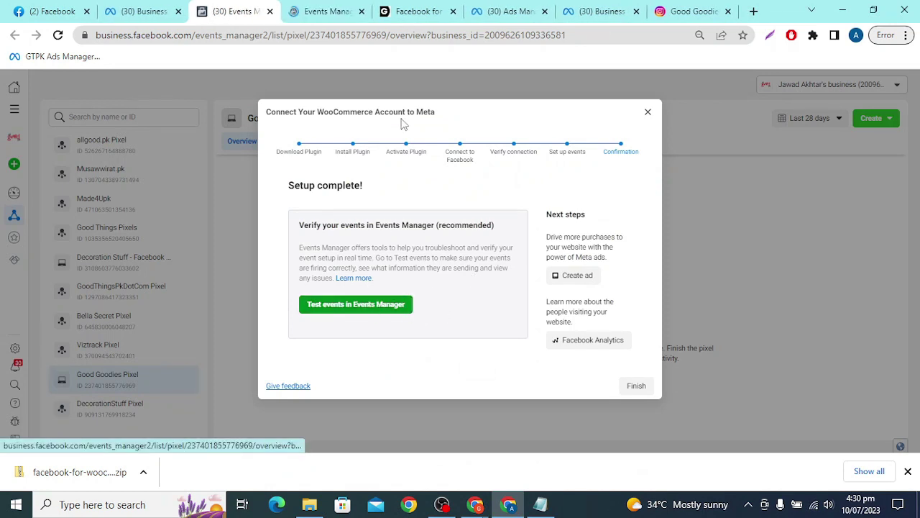
{"action": "left_click", "coordinate": [321, 11]}
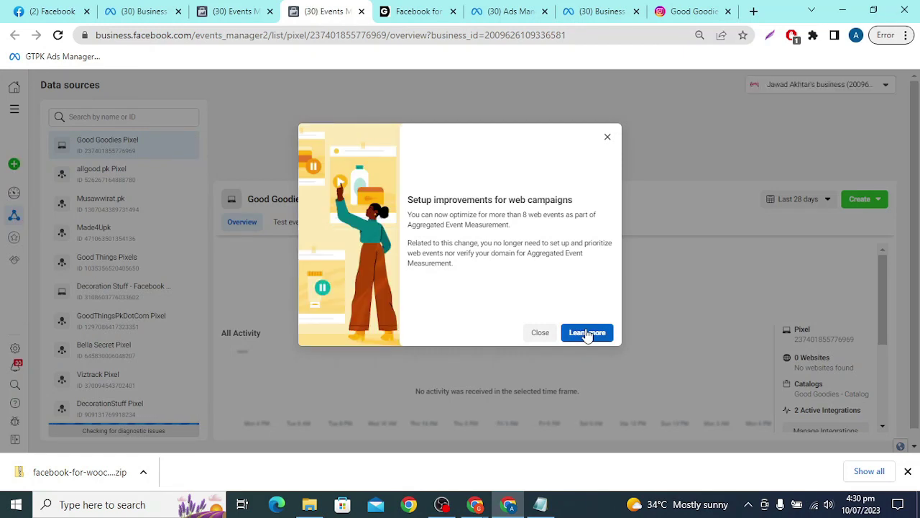
{"action": "left_click", "coordinate": [608, 141]}
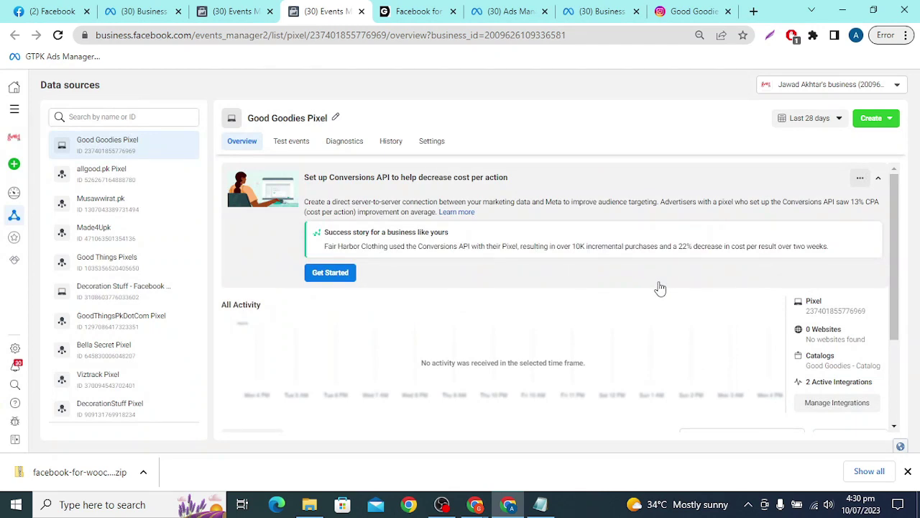
- Review the Good Goodies Pixel's overview and open its Test Events page at the browser events section
{"action": "scroll", "coordinate": [660, 287], "scroll_direction": "down", "scroll_amount": 2}
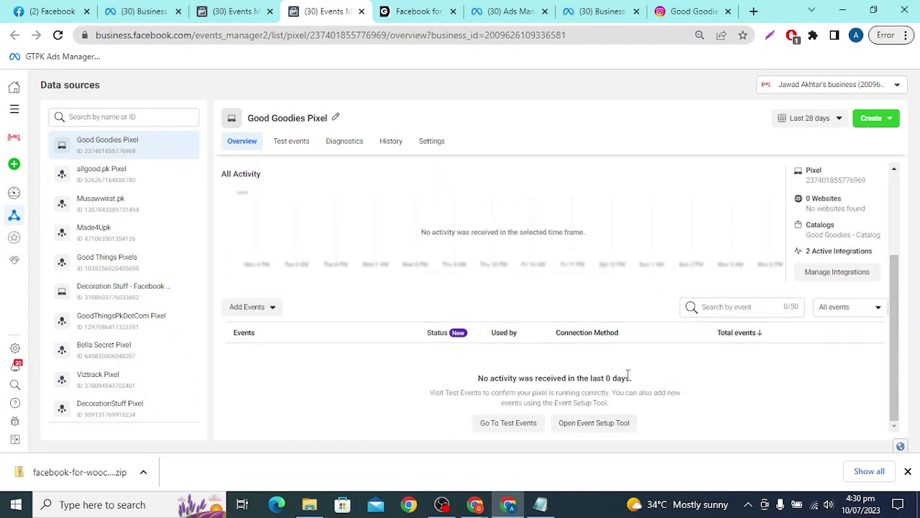
{"action": "scroll", "coordinate": [327, 193], "scroll_direction": "up", "scroll_amount": 1}
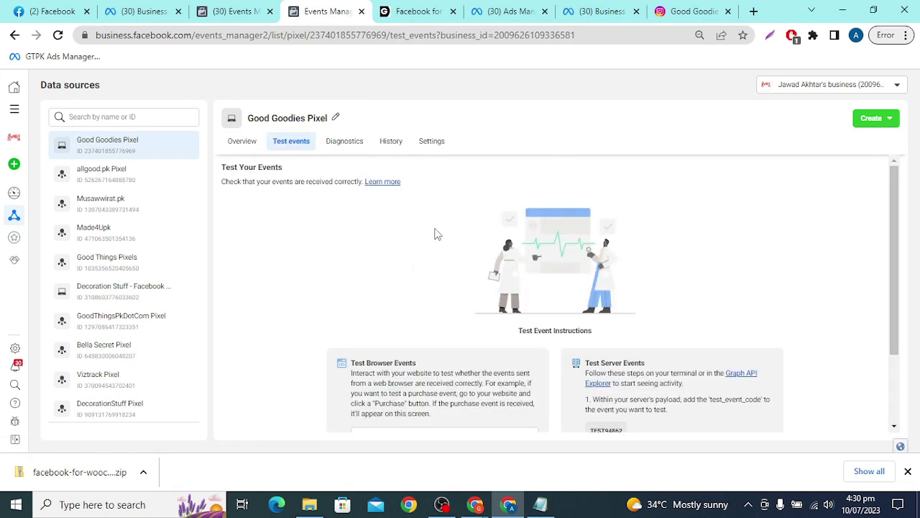
{"action": "scroll", "coordinate": [372, 271], "scroll_direction": "down", "scroll_amount": 3}
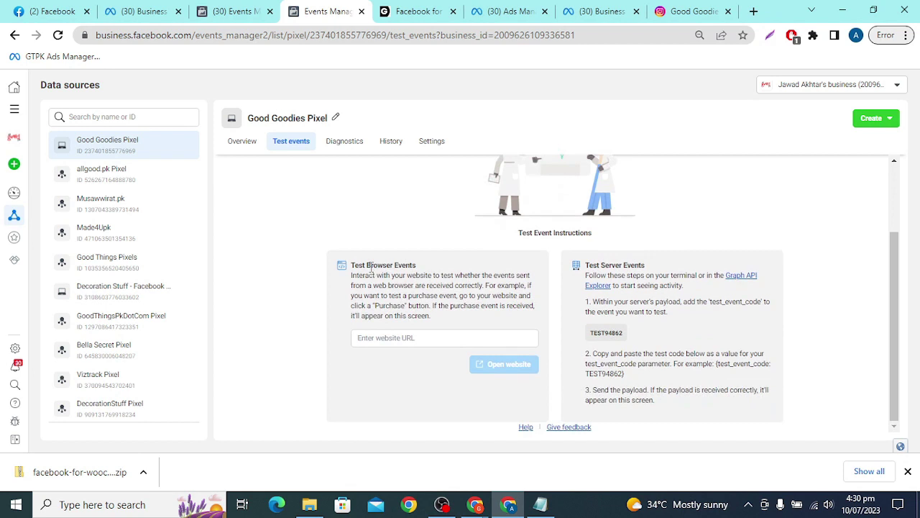
- Enter goodgoodies.pk as the website for testing browser events, open the site, and return to the Test Events page
{"action": "left_click", "coordinate": [384, 338]}
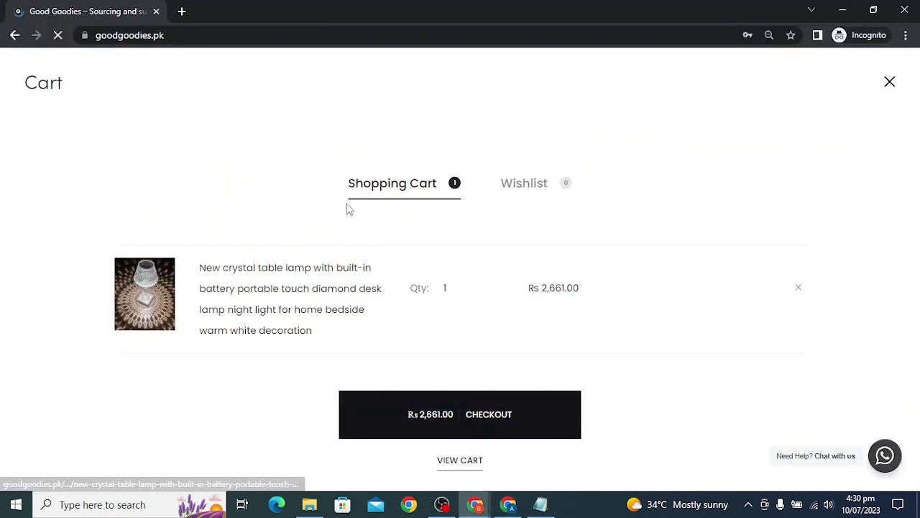
{"action": "key", "text": "alt+Tab"}
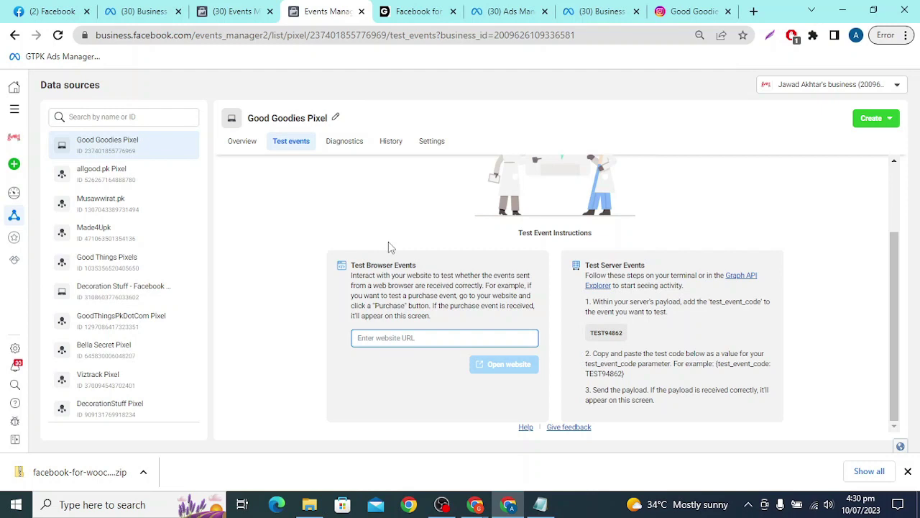
{"action": "key", "text": "alt+Tab"}
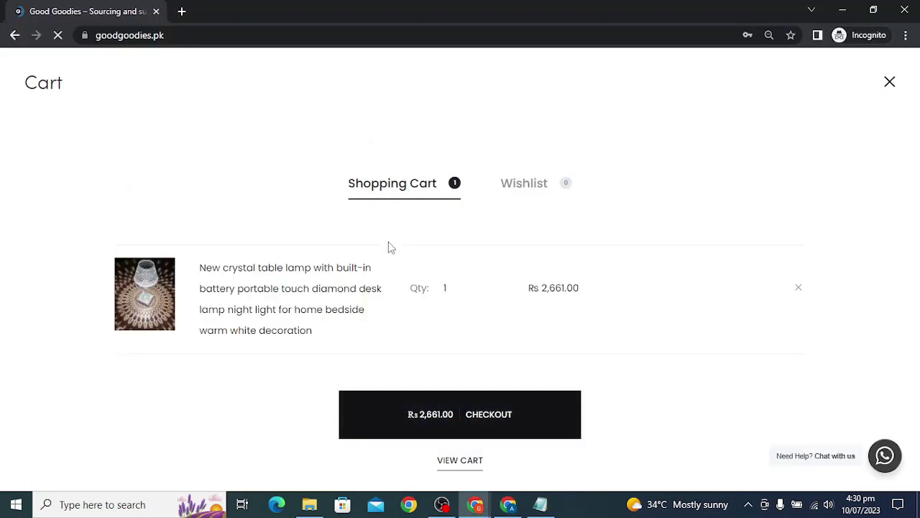
{"action": "key", "text": "alt+Tab"}
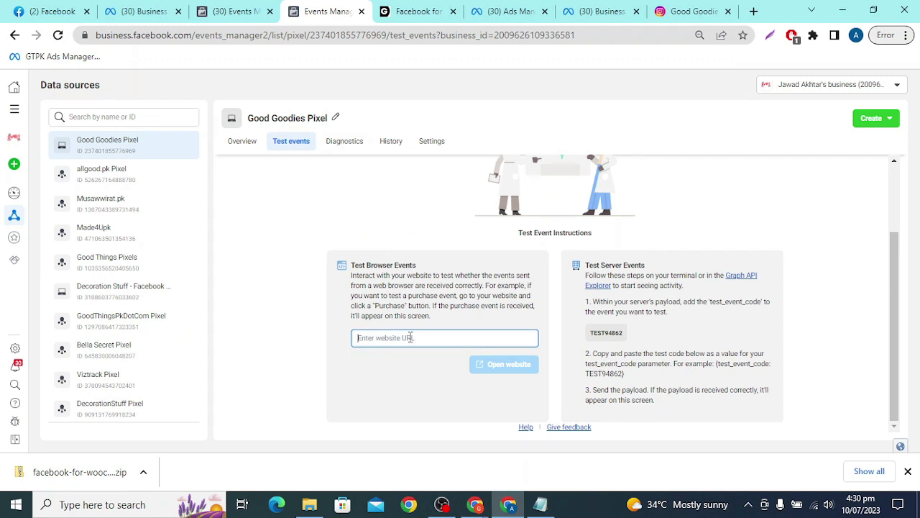
{"action": "type", "text": "goo"}
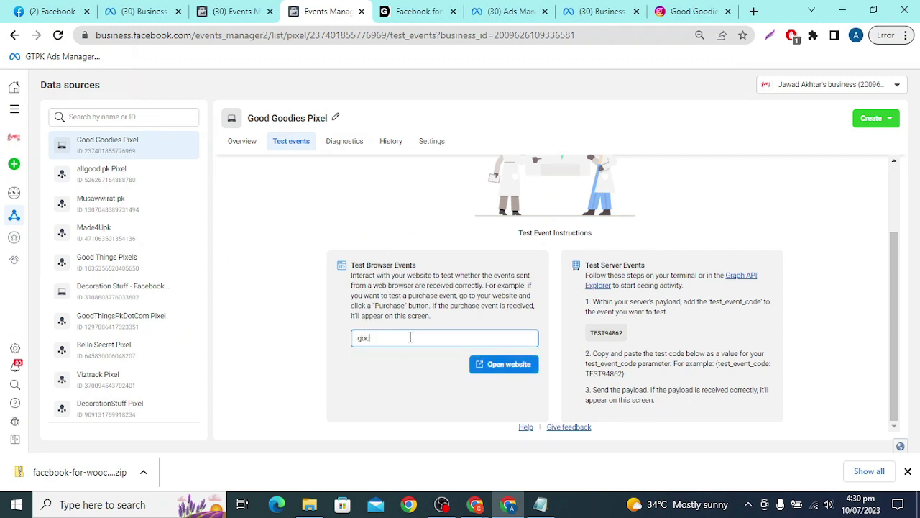
{"action": "key", "text": "BackSpace"}
{"action": "key", "text": "BackSpace"}
{"action": "key", "text": "BackSpace"}
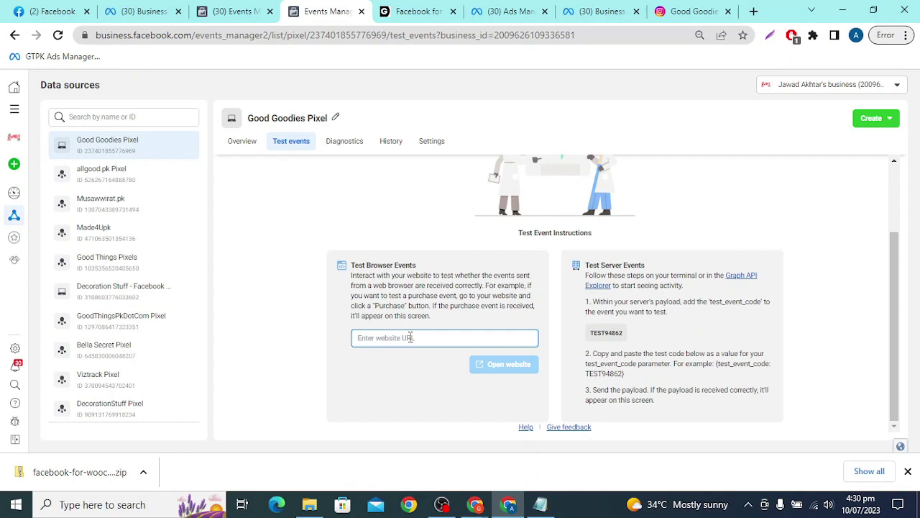
{"action": "type", "text": "good"}
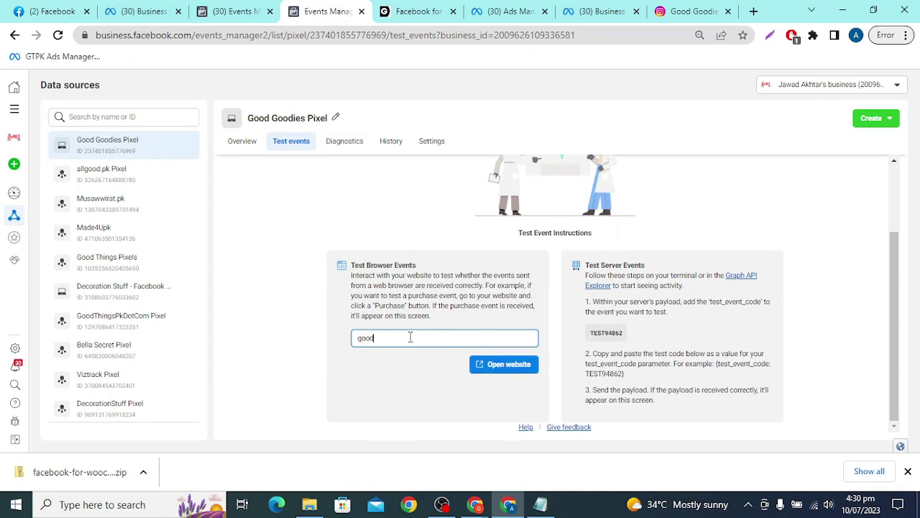
{"action": "type", "text": "goodies.pk"}
{"action": "left_click", "coordinate": [486, 364]}
{"action": "left_click", "coordinate": [297, 9]}
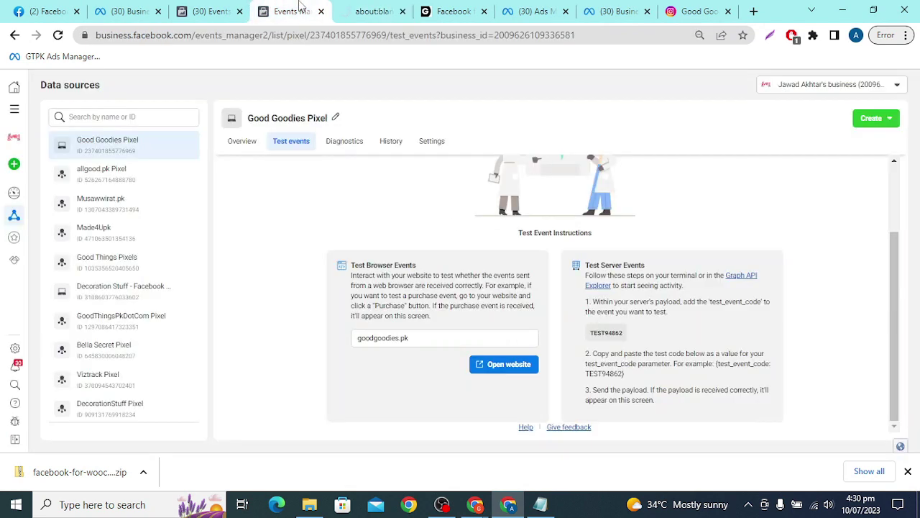
- Check the Test Events page for browser activity and its troubleshooting tips while goodgoodies.pk loads in its own tab
{"action": "left_click", "coordinate": [353, 7]}
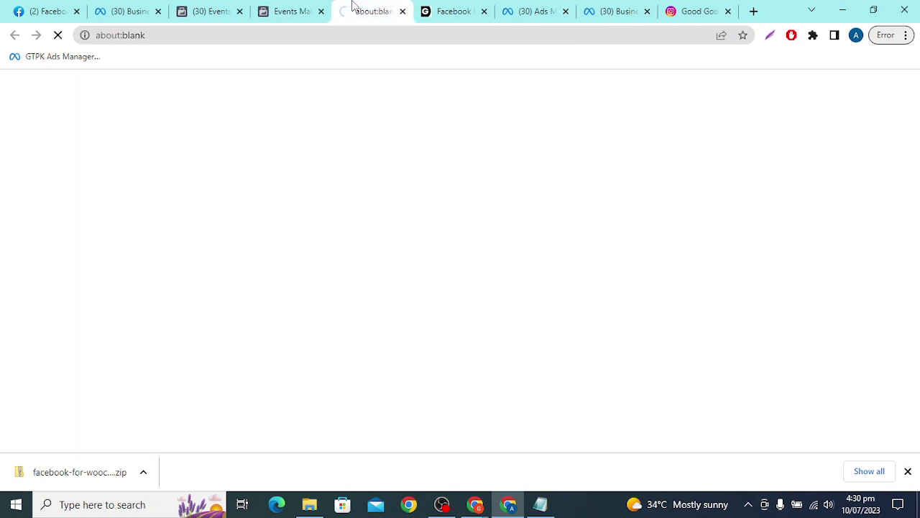
{"action": "left_click", "coordinate": [284, 8]}
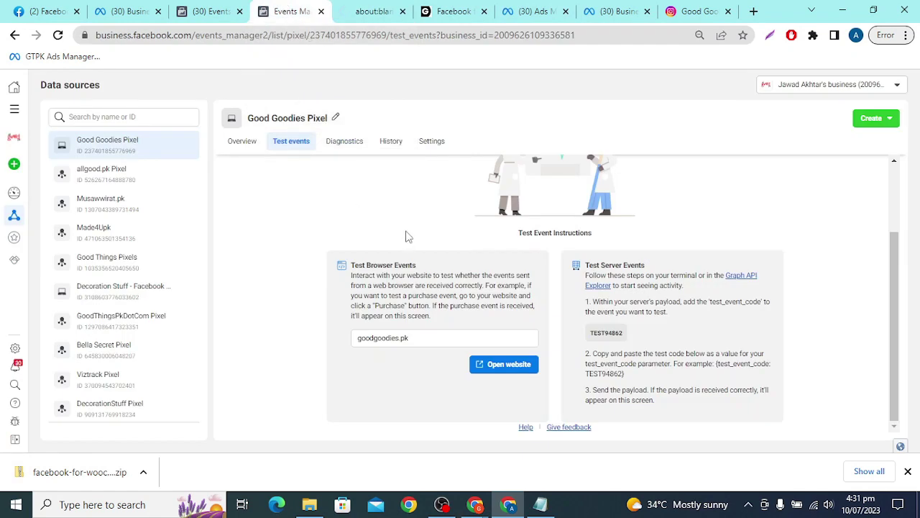
{"action": "left_click", "coordinate": [204, 9]}
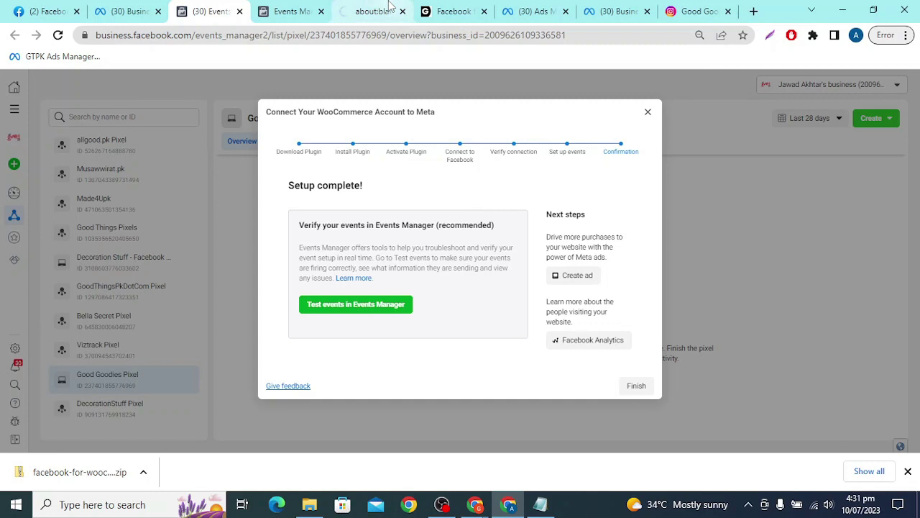
{"action": "left_click", "coordinate": [288, 10]}
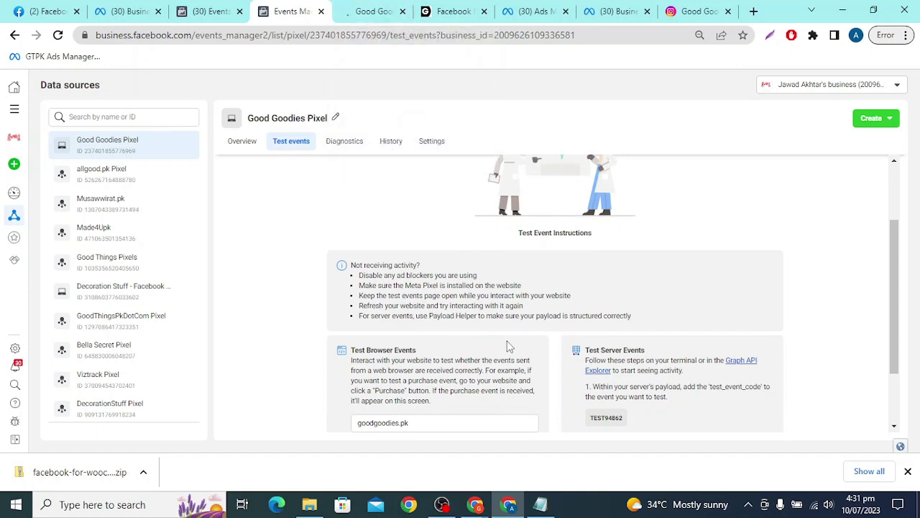
{"action": "scroll", "coordinate": [535, 316], "scroll_direction": "down", "scroll_amount": 2}
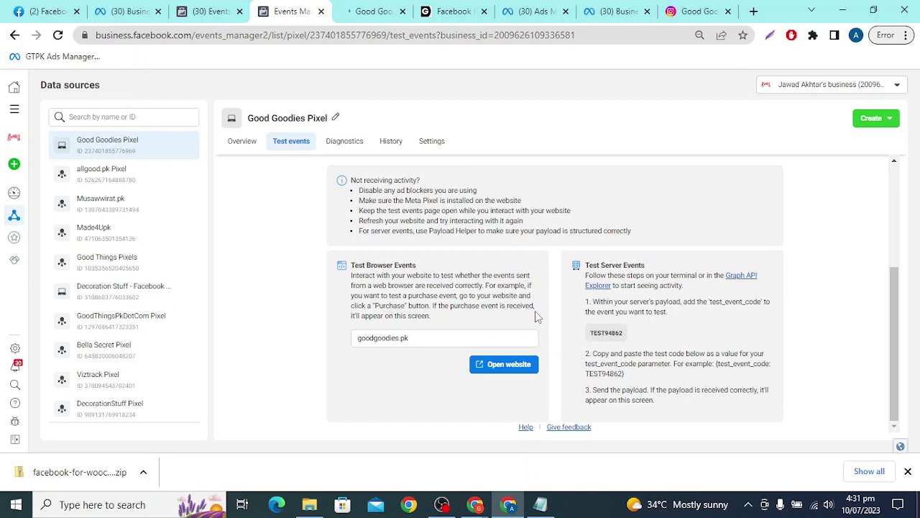
{"action": "scroll", "coordinate": [535, 311], "scroll_direction": "up", "scroll_amount": 3}
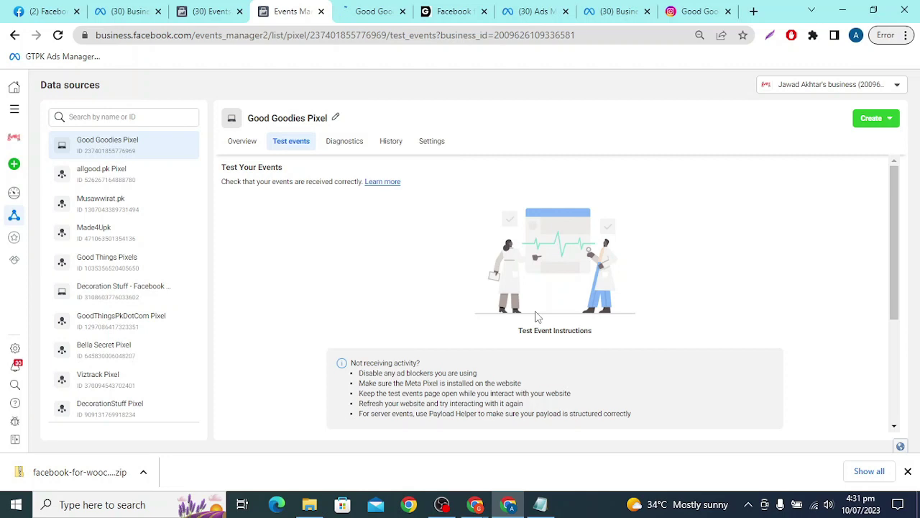
{"action": "scroll", "coordinate": [534, 311], "scroll_direction": "down", "scroll_amount": 3}
{"action": "left_click", "coordinate": [373, 13]}
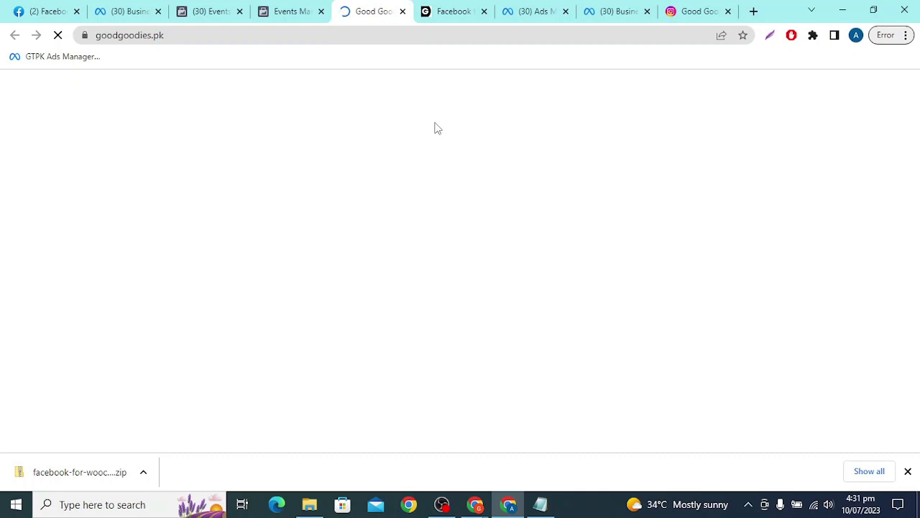
{"action": "left_click", "coordinate": [283, 13]}
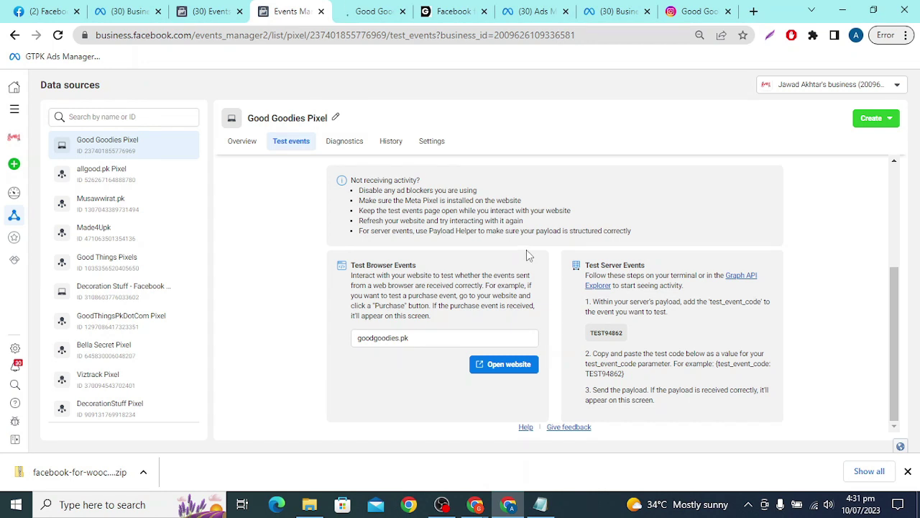
{"action": "left_click", "coordinate": [373, 11]}
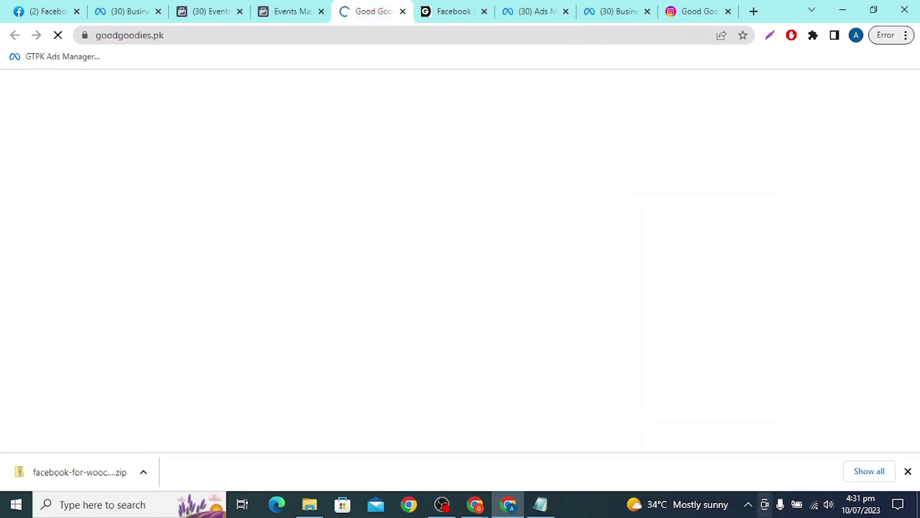
- Connect the computer to the HHC Dropshipping 35 Wi-Fi network
{"action": "left_click", "coordinate": [813, 504]}
{"action": "left_click", "coordinate": [701, 220]}
{"action": "left_click", "coordinate": [859, 218]}
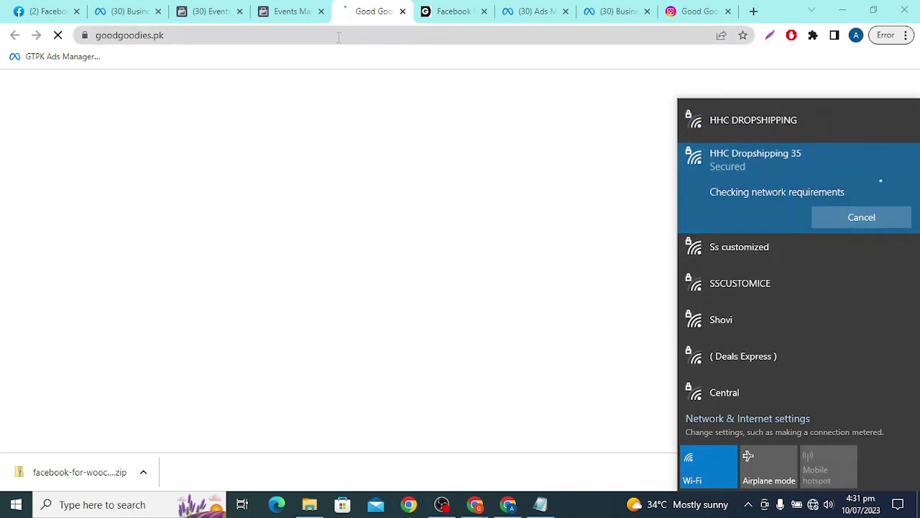
- Recheck the loading goodgoodies.pk page and the browser events section of the Test Events page
{"action": "mouse_move", "coordinate": [299, 22]}
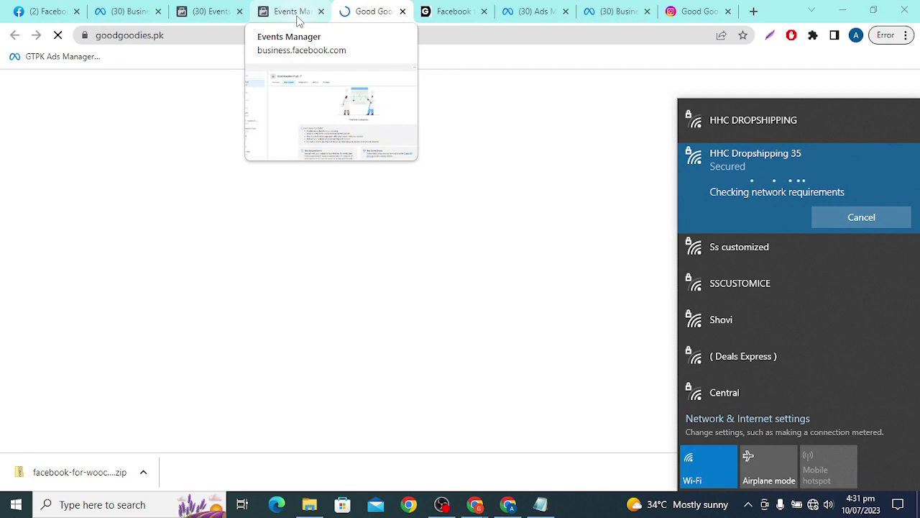
{"action": "left_click", "coordinate": [299, 20]}
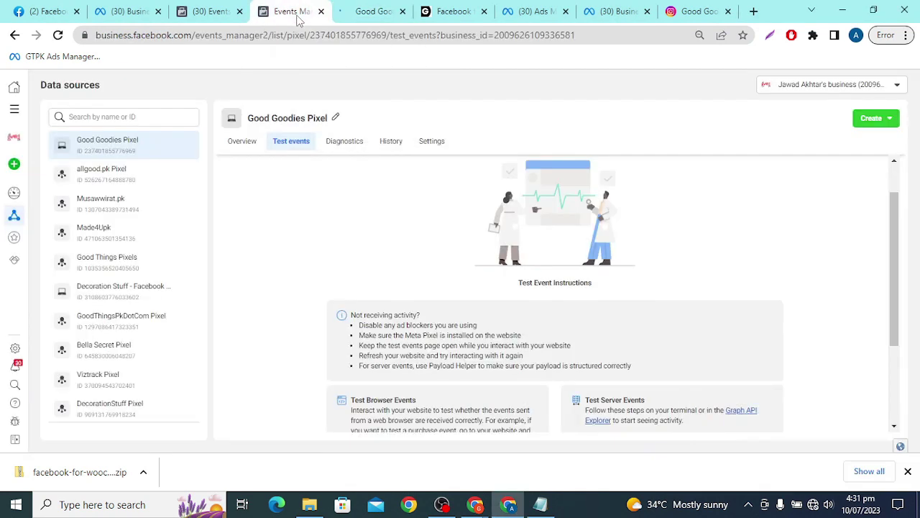
{"action": "scroll", "coordinate": [480, 306], "scroll_direction": "down", "scroll_amount": 2}
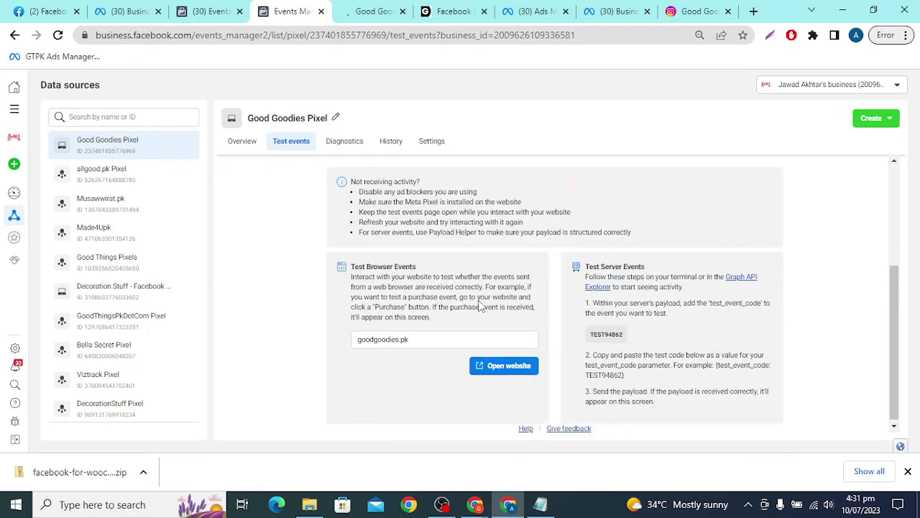
{"action": "left_click", "coordinate": [351, 8]}
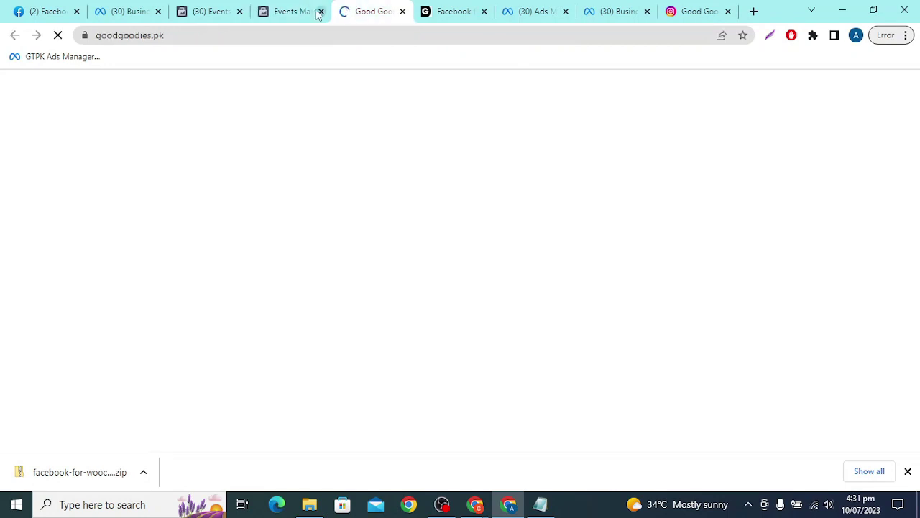
{"action": "left_click", "coordinate": [287, 8]}
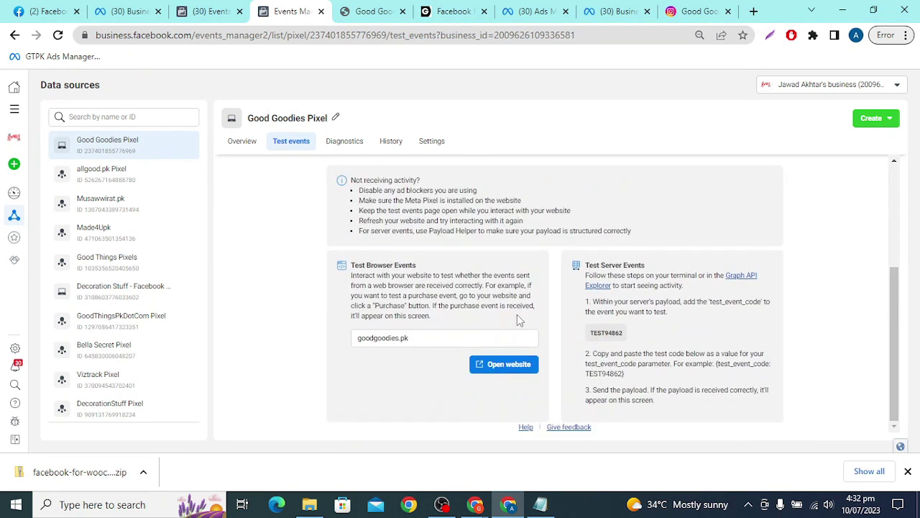
{"action": "key", "text": "ctrl+Tab"}
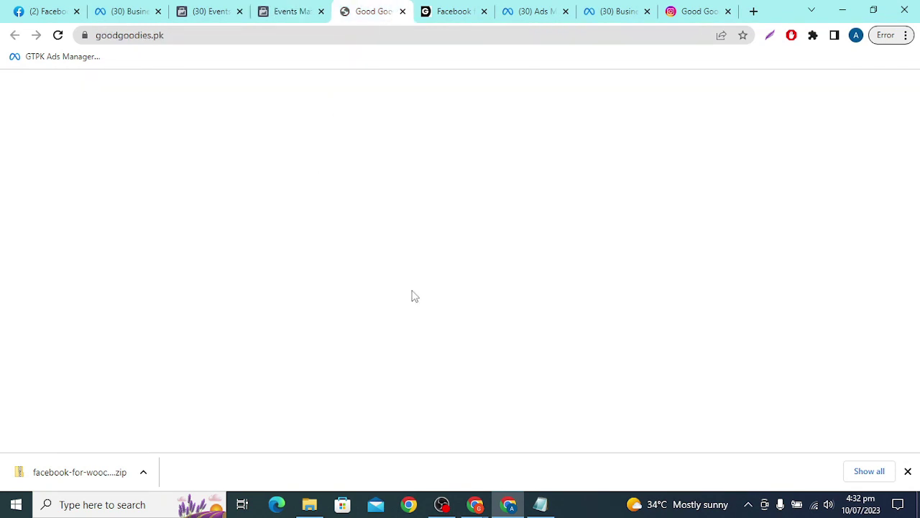
{"action": "left_click", "coordinate": [285, 8]}
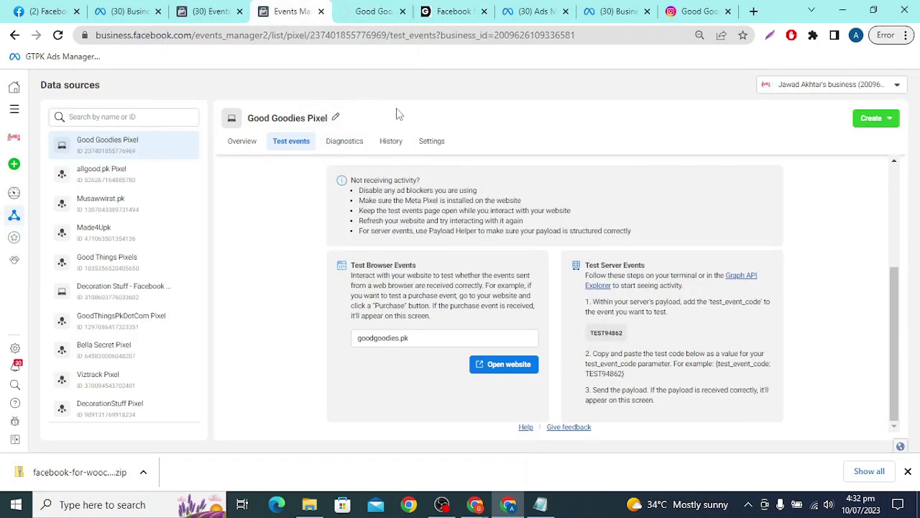
- Browse the goodgoodies.pk homepage past Featured Products and New Arrivals, and return to the Test Events page
{"action": "left_click", "coordinate": [374, 11]}
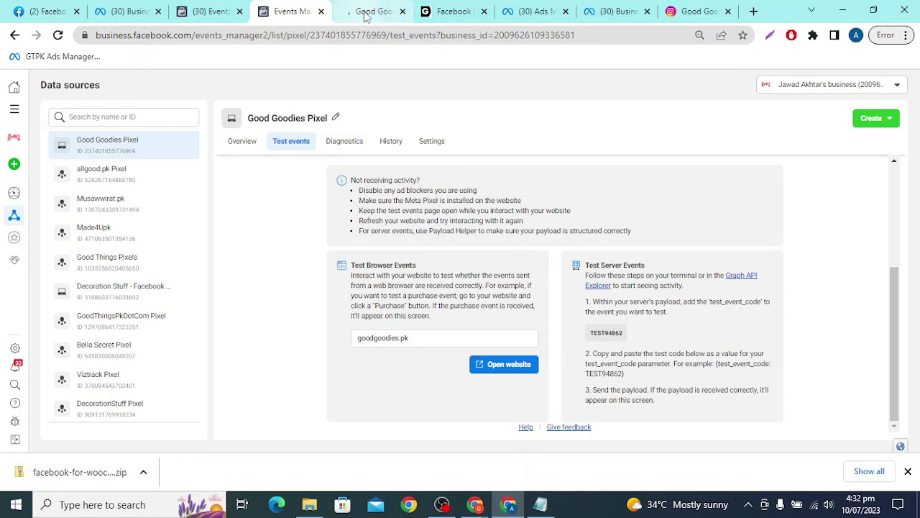
{"action": "scroll", "coordinate": [451, 228], "scroll_direction": "down", "scroll_amount": 2}
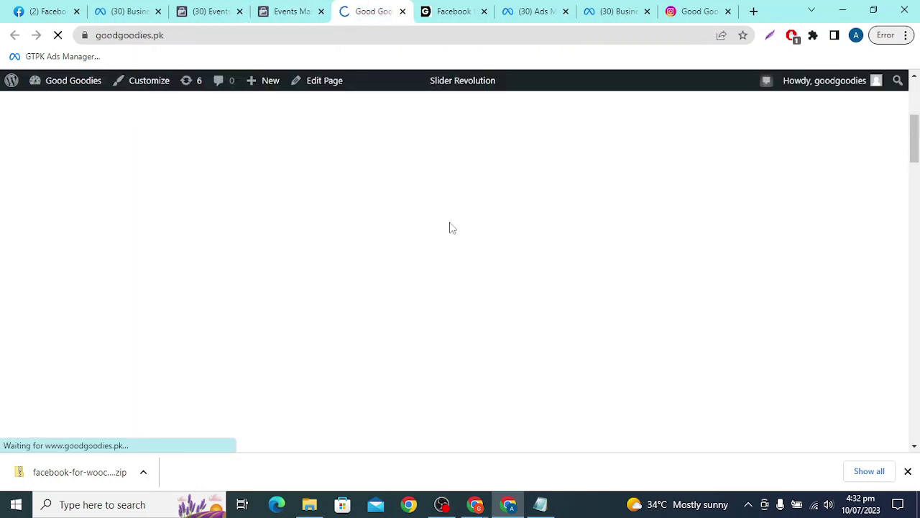
{"action": "scroll", "coordinate": [451, 228], "scroll_direction": "down", "scroll_amount": 4}
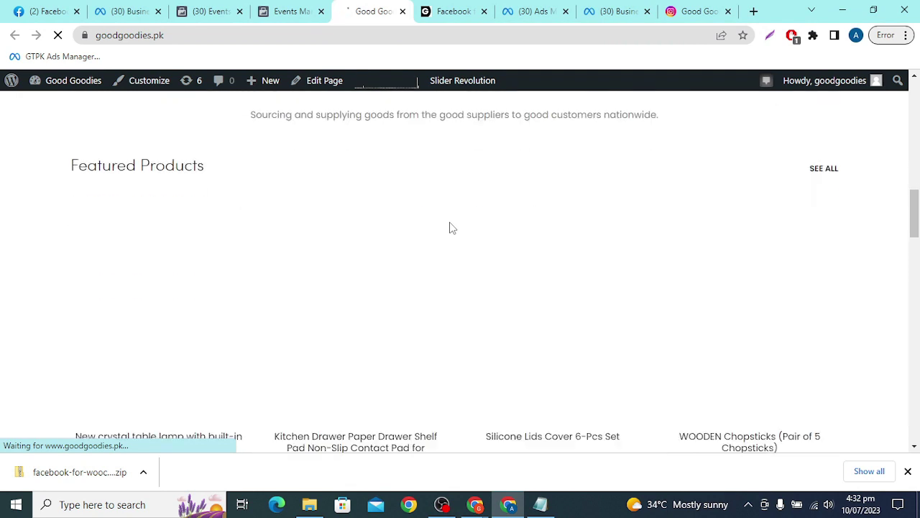
{"action": "scroll", "coordinate": [452, 228], "scroll_direction": "down", "scroll_amount": 4}
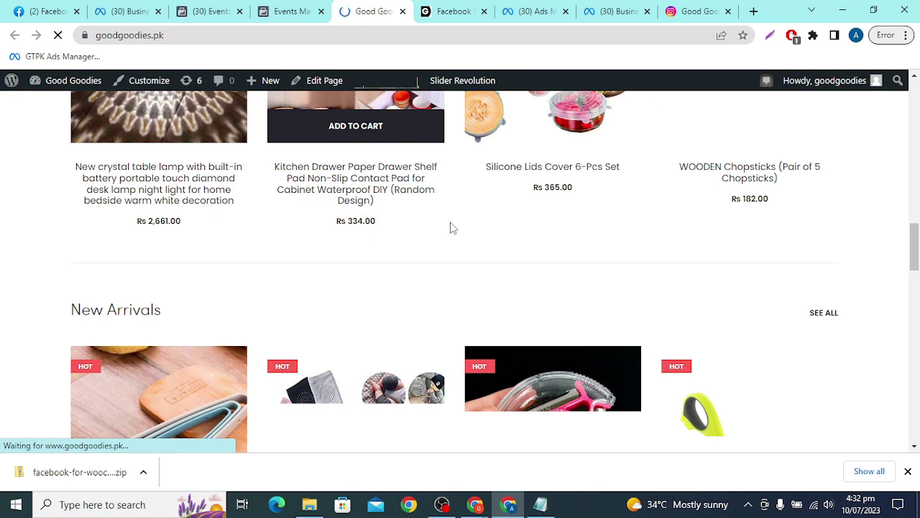
{"action": "scroll", "coordinate": [453, 228], "scroll_direction": "down", "scroll_amount": 12}
{"action": "left_click", "coordinate": [288, 8]}
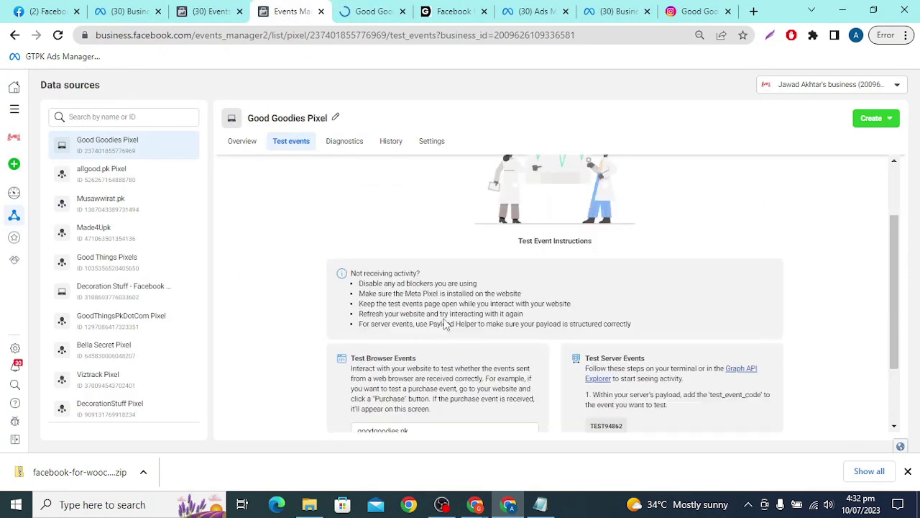
- Review the Good Goodies Pixel's activity and event list in its overview, and go back to Test Events
{"action": "left_click", "coordinate": [243, 142]}
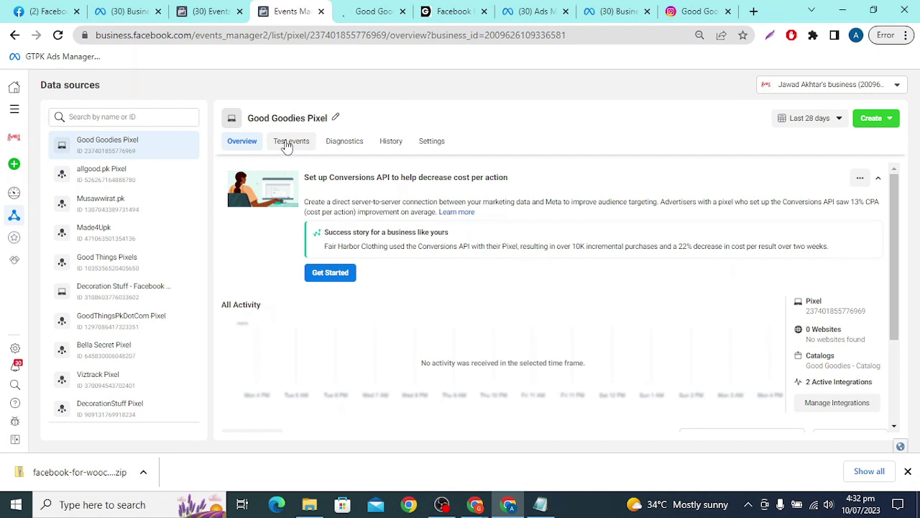
{"action": "scroll", "coordinate": [531, 331], "scroll_direction": "down", "scroll_amount": 2}
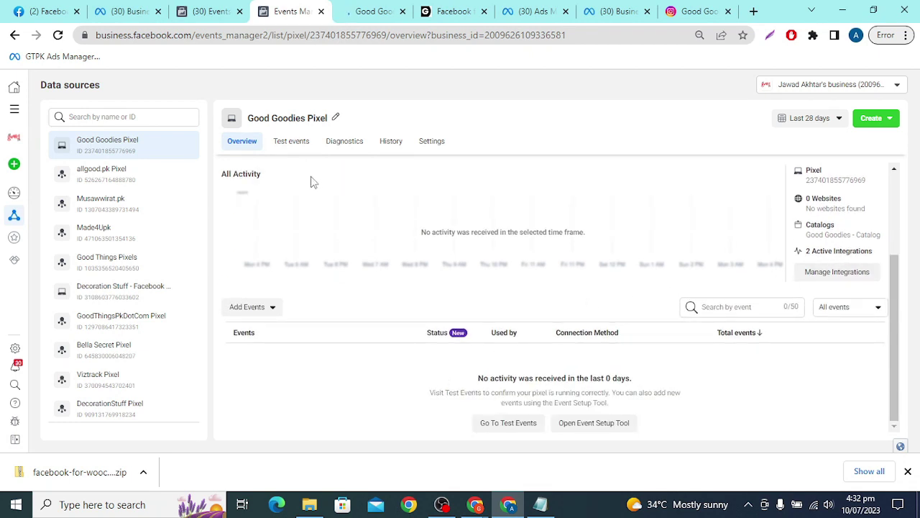
{"action": "left_click", "coordinate": [289, 144]}
- Open goodgoodies.pk again from the browser events test and return to the Events Manager page
{"action": "scroll", "coordinate": [381, 332], "scroll_direction": "down", "scroll_amount": 2}
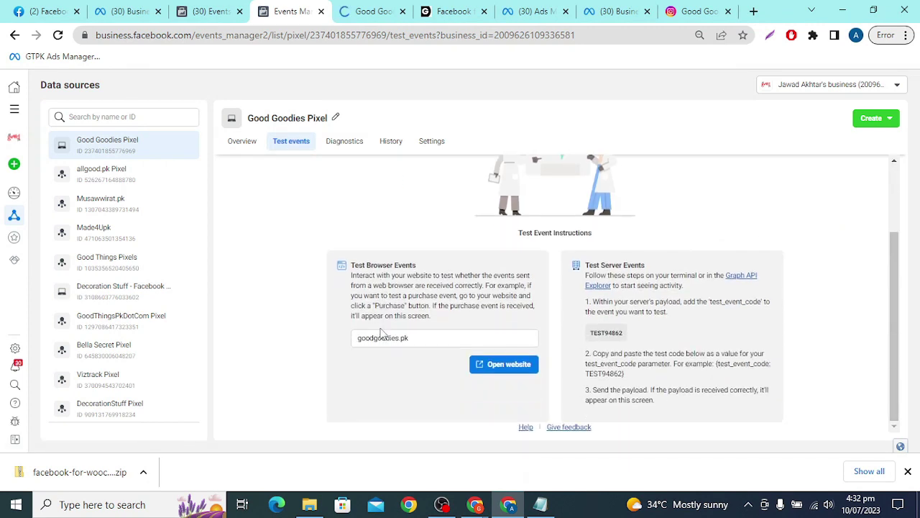
{"action": "left_click", "coordinate": [503, 364]}
{"action": "left_click", "coordinate": [436, 10]}
{"action": "left_click", "coordinate": [335, 11]}
{"action": "left_click", "coordinate": [260, 10]}
- Open the Good Goodies Pixel's diagnostics and check them for issues
{"action": "scroll", "coordinate": [401, 274], "scroll_direction": "up", "scroll_amount": 3}
{"action": "left_click", "coordinate": [352, 147]}
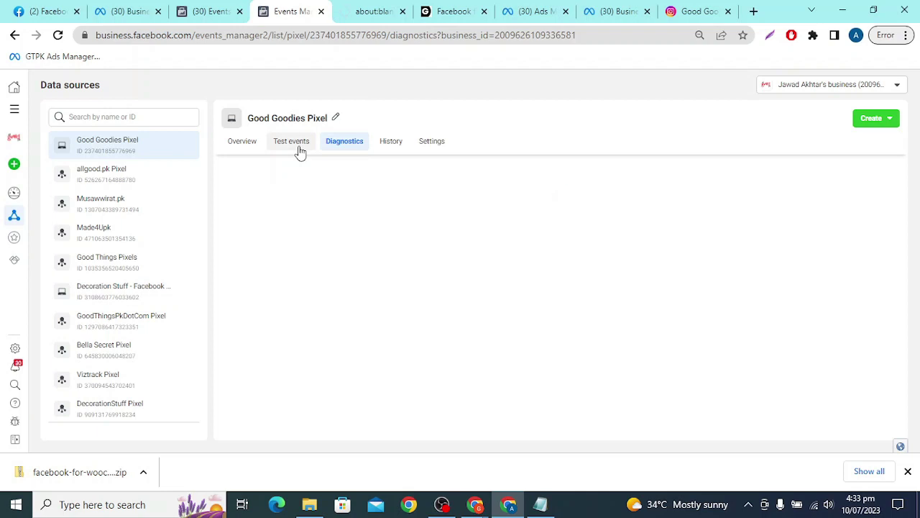
{"action": "scroll", "coordinate": [415, 252], "scroll_direction": "down", "scroll_amount": 1}
{"action": "scroll", "coordinate": [415, 252], "scroll_direction": "up", "scroll_amount": 1}
- Open the Good Goodies Pixel's settings and switch on tracking events automatically without code in the event setup section
{"action": "left_click", "coordinate": [425, 143]}
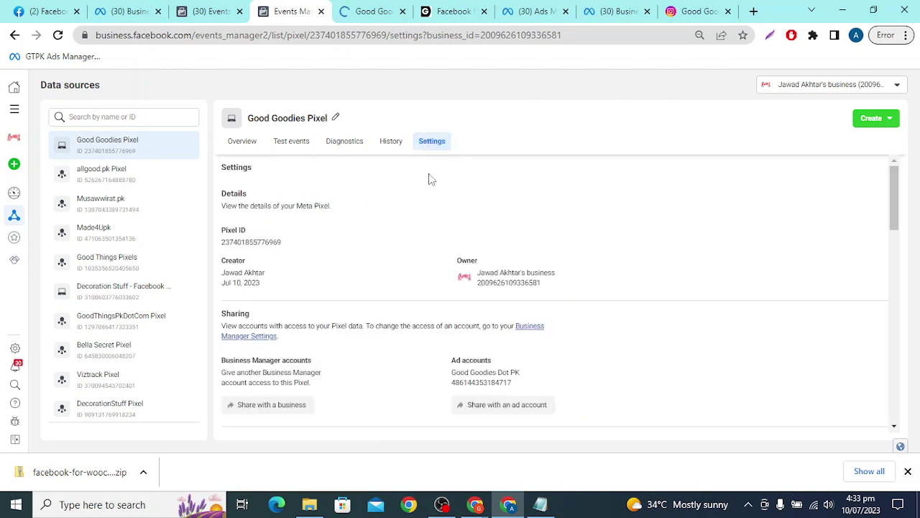
{"action": "scroll", "coordinate": [427, 230], "scroll_direction": "down", "scroll_amount": 2}
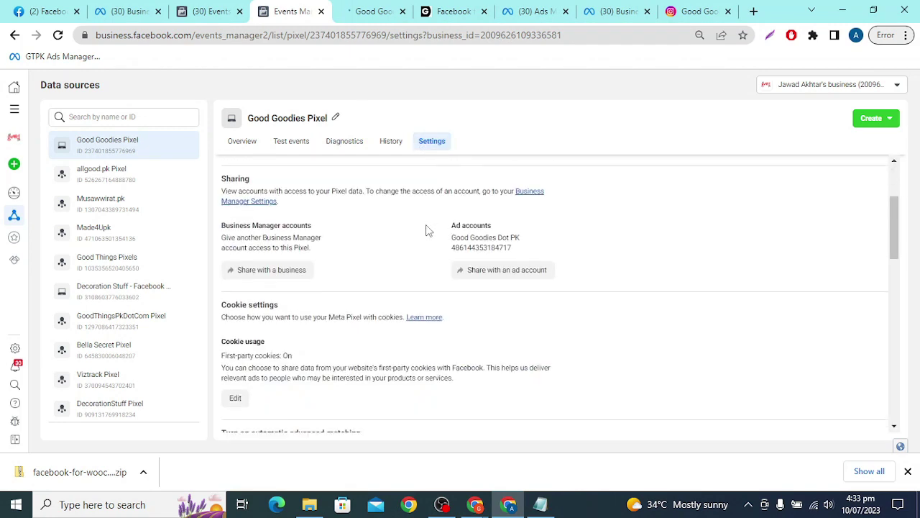
{"action": "scroll", "coordinate": [428, 230], "scroll_direction": "down", "scroll_amount": 3}
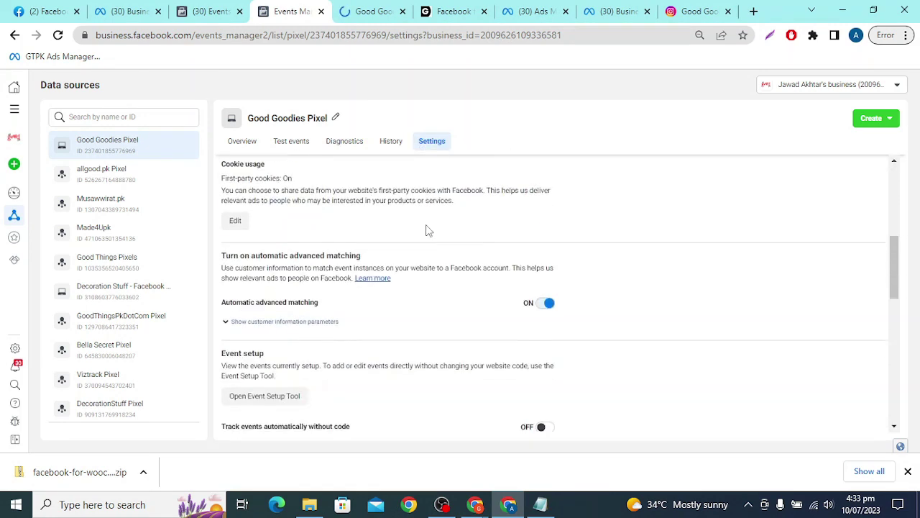
{"action": "scroll", "coordinate": [427, 230], "scroll_direction": "down", "scroll_amount": 2}
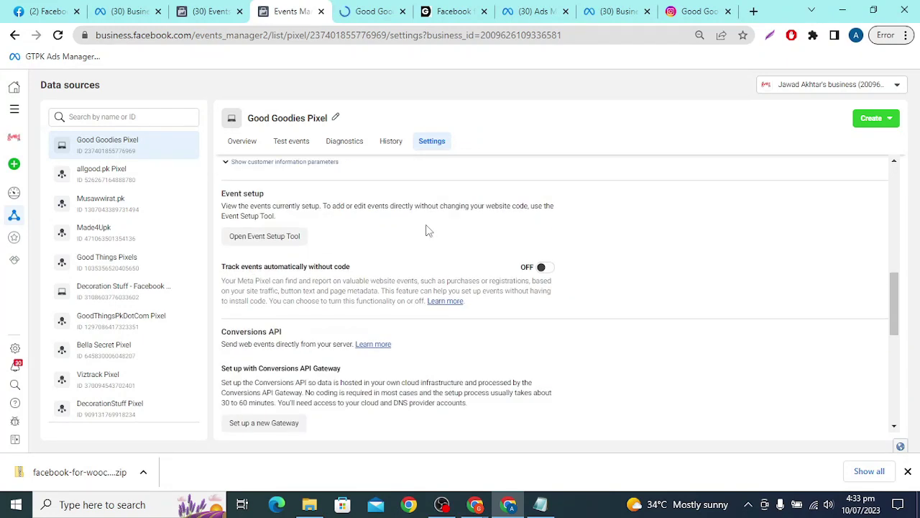
{"action": "scroll", "coordinate": [428, 230], "scroll_direction": "down", "scroll_amount": 1}
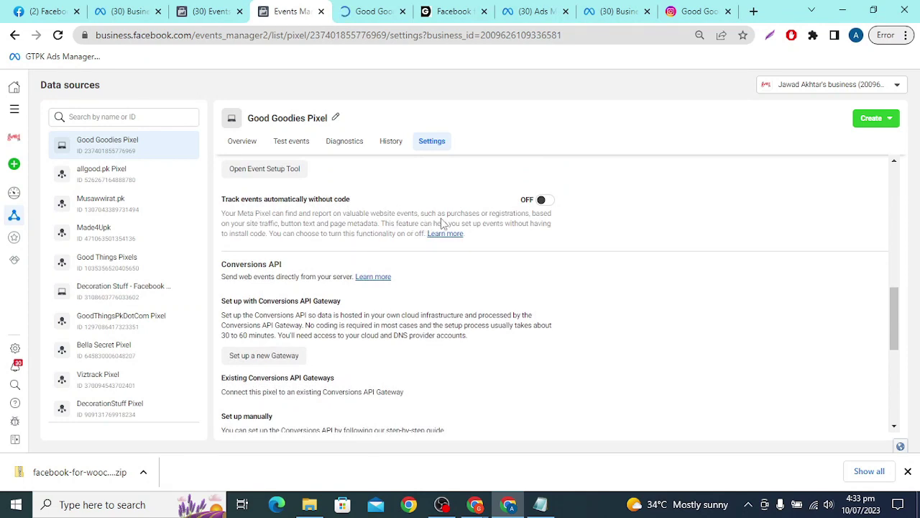
{"action": "left_click", "coordinate": [540, 201]}
{"action": "scroll", "coordinate": [357, 227], "scroll_direction": "down", "scroll_amount": 2}
{"action": "scroll", "coordinate": [360, 232], "scroll_direction": "up", "scroll_amount": 2}
- Examine the pixel's Conversions API setup options, connected partners and traffic permissions in its settings
{"action": "scroll", "coordinate": [417, 208], "scroll_direction": "down", "scroll_amount": 2}
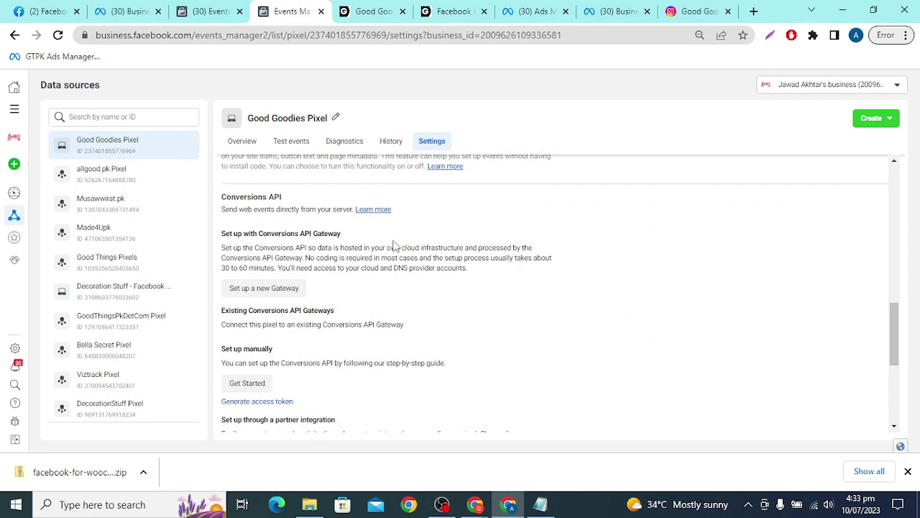
{"action": "scroll", "coordinate": [395, 247], "scroll_direction": "down", "scroll_amount": 2}
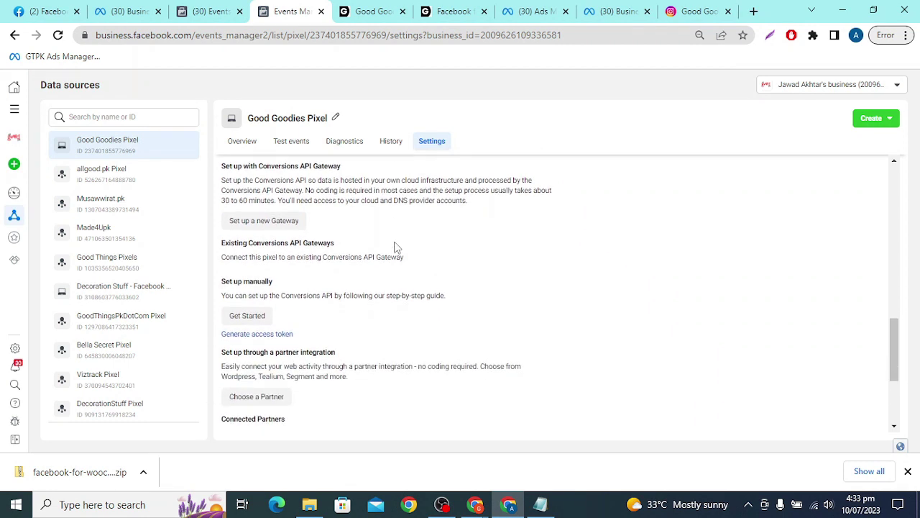
{"action": "scroll", "coordinate": [394, 247], "scroll_direction": "down", "scroll_amount": 3}
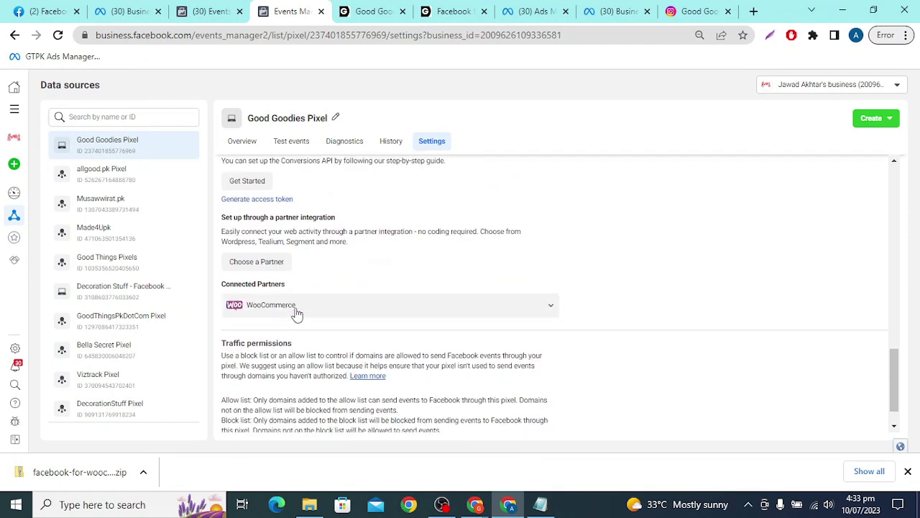
{"action": "scroll", "coordinate": [404, 287], "scroll_direction": "down", "scroll_amount": 1}
{"action": "scroll", "coordinate": [402, 287], "scroll_direction": "down", "scroll_amount": 1}
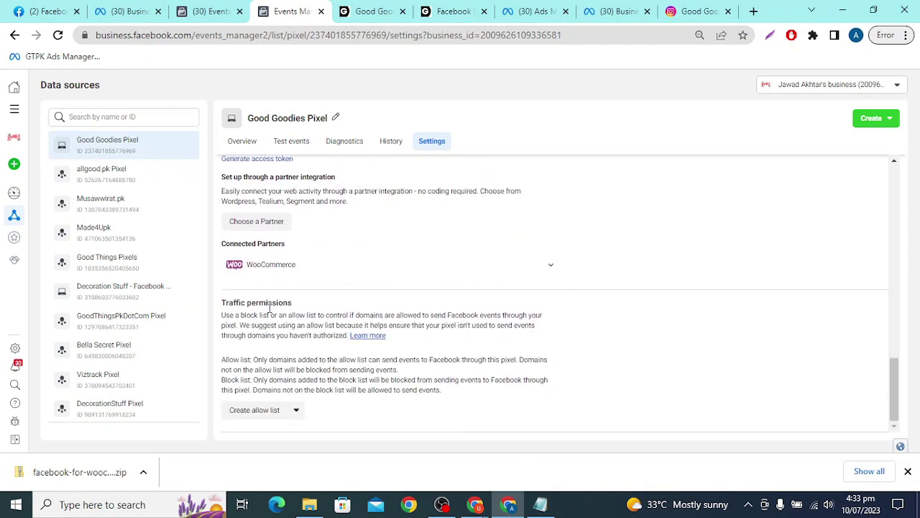
- Create an allow list in the Good Goodies Pixel's traffic permissions and add the domain goodgoodies.pk
{"action": "left_click", "coordinate": [254, 410]}
{"action": "left_click", "coordinate": [396, 224]}
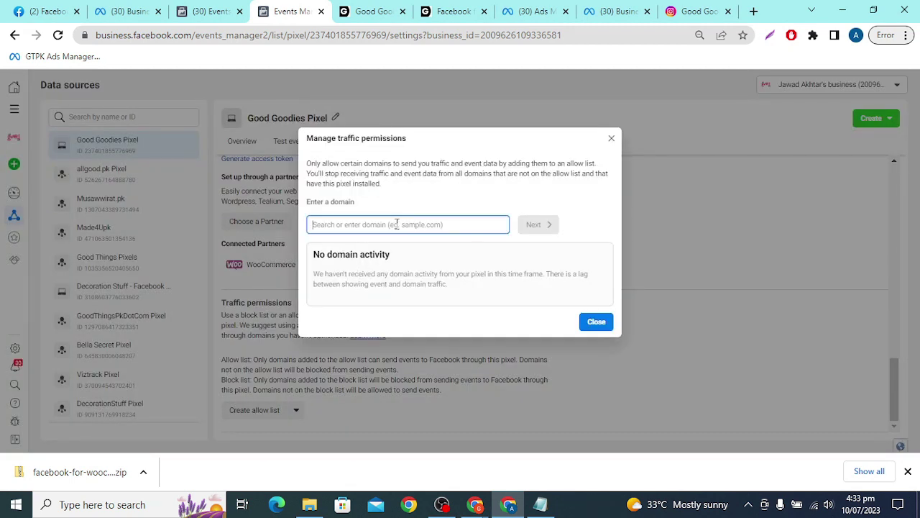
{"action": "type", "text": "goodgoodies.pk"}
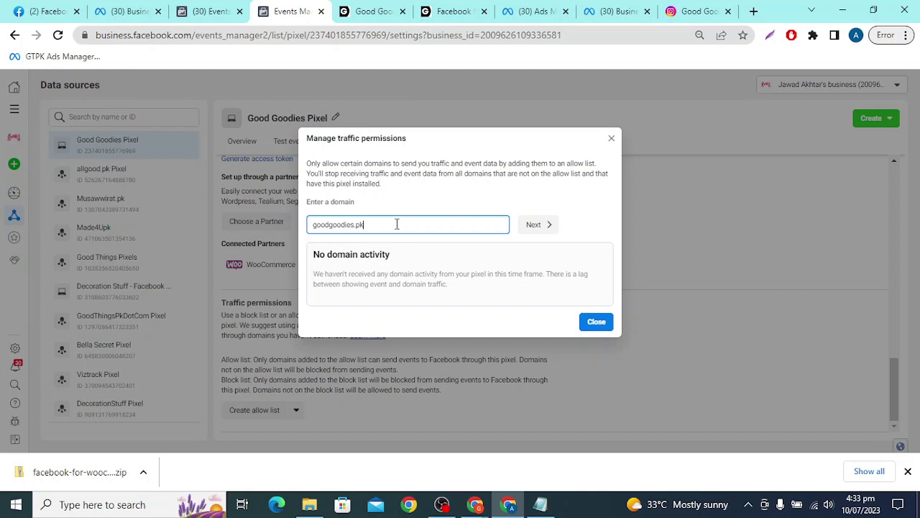
{"action": "left_click", "coordinate": [547, 226]}
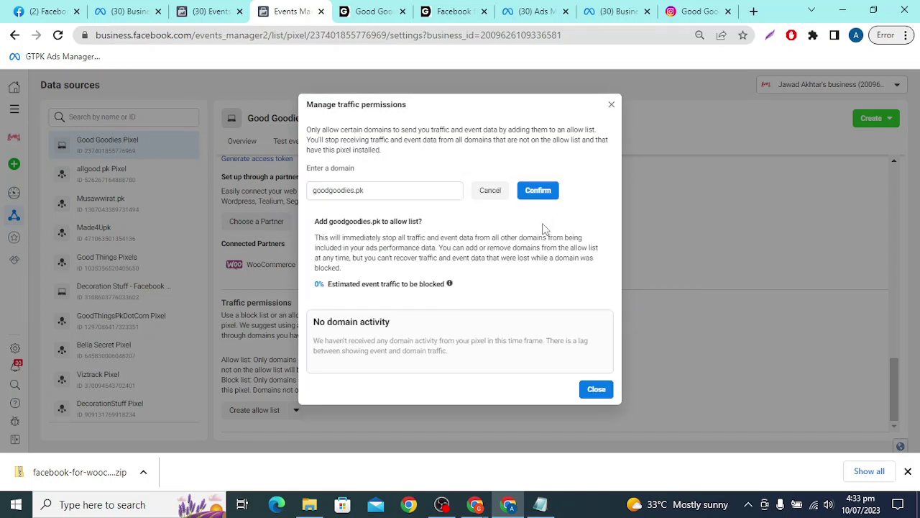
{"action": "left_click", "coordinate": [538, 191]}
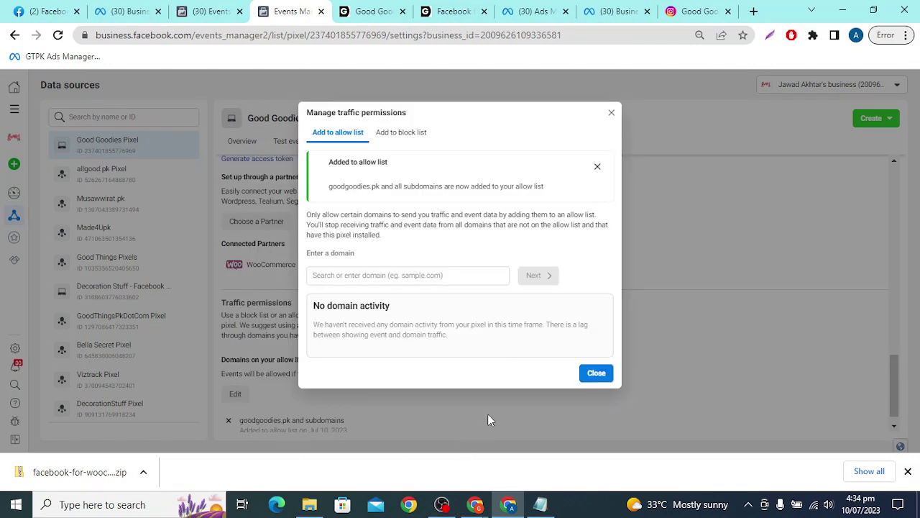
- Try to add goodgoodies.pk to the pixel's allow list a second time, and close the traffic permissions dialog
{"action": "left_click", "coordinate": [365, 277]}
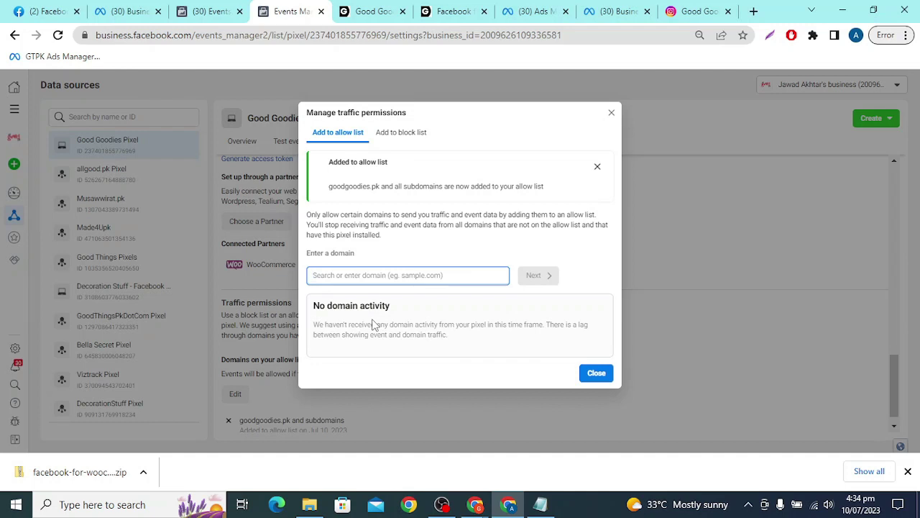
{"action": "type", "text": "goo"}
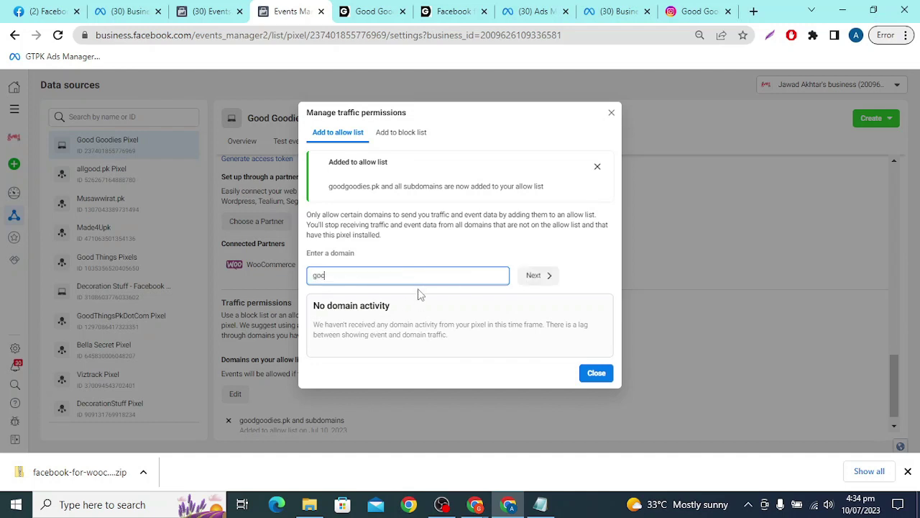
{"action": "type", "text": "dgoodies.pk"}
{"action": "left_click", "coordinate": [532, 276]}
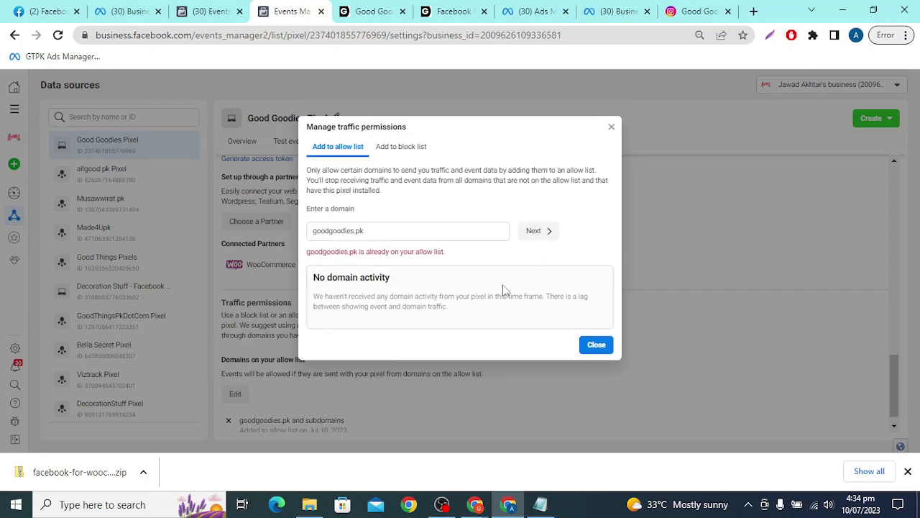
{"action": "left_click", "coordinate": [611, 127]}
- Open the Good Goodies Pixel's event testing page and launch goodgoodies.pk from its browser events test
{"action": "scroll", "coordinate": [432, 243], "scroll_direction": "up", "scroll_amount": 4}
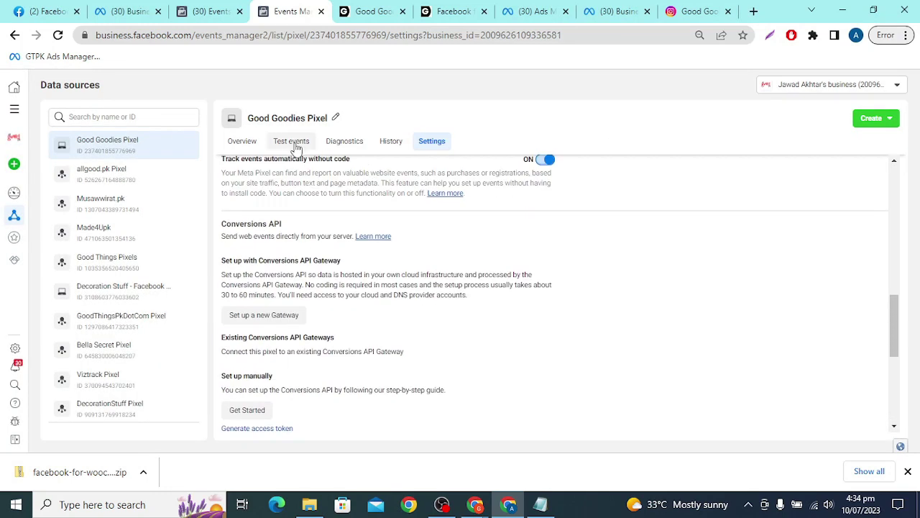
{"action": "left_click", "coordinate": [296, 146]}
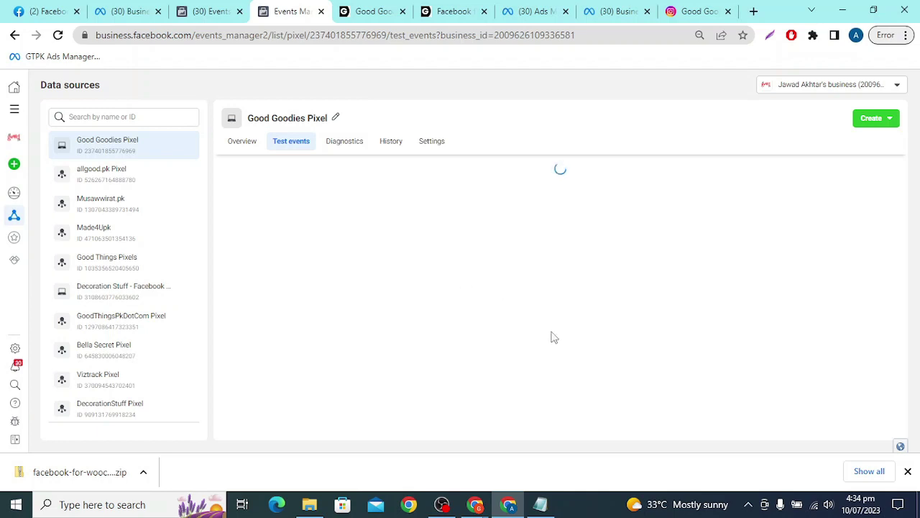
{"action": "scroll", "coordinate": [489, 311], "scroll_direction": "down", "scroll_amount": 2}
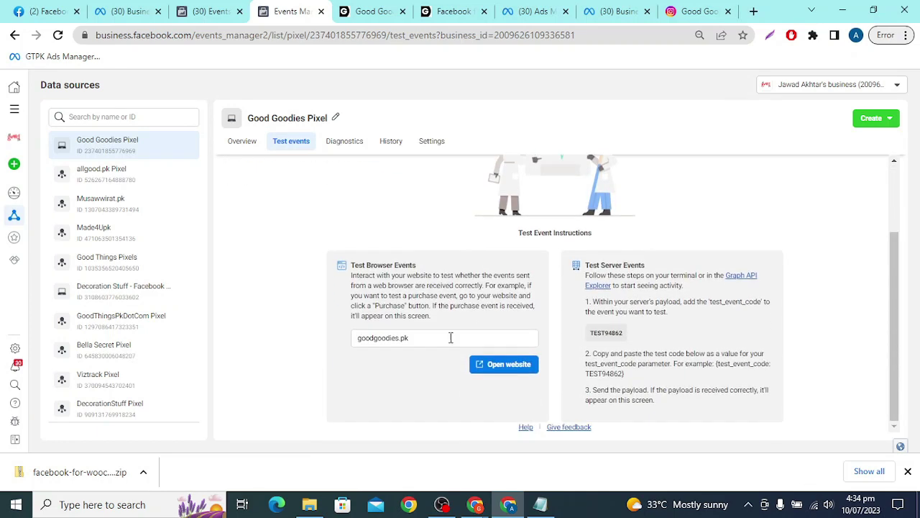
{"action": "left_click", "coordinate": [496, 364]}
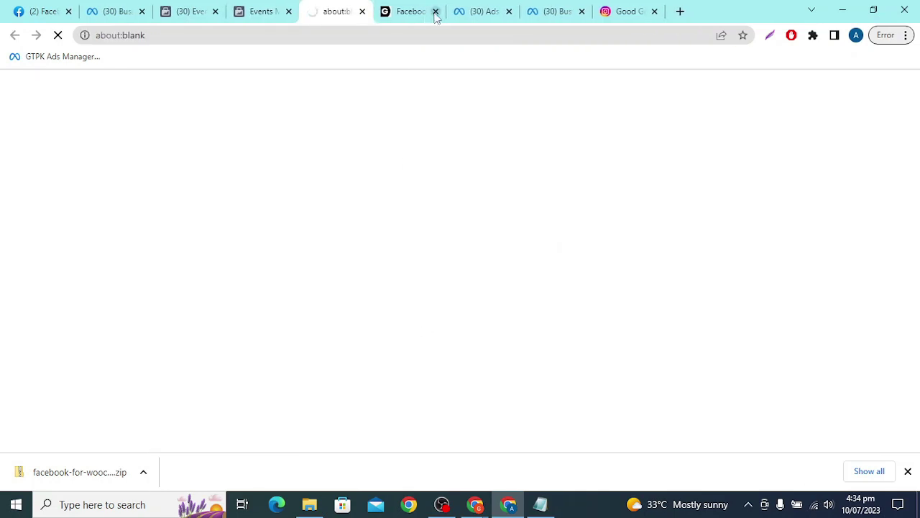
{"action": "left_click", "coordinate": [430, 16]}
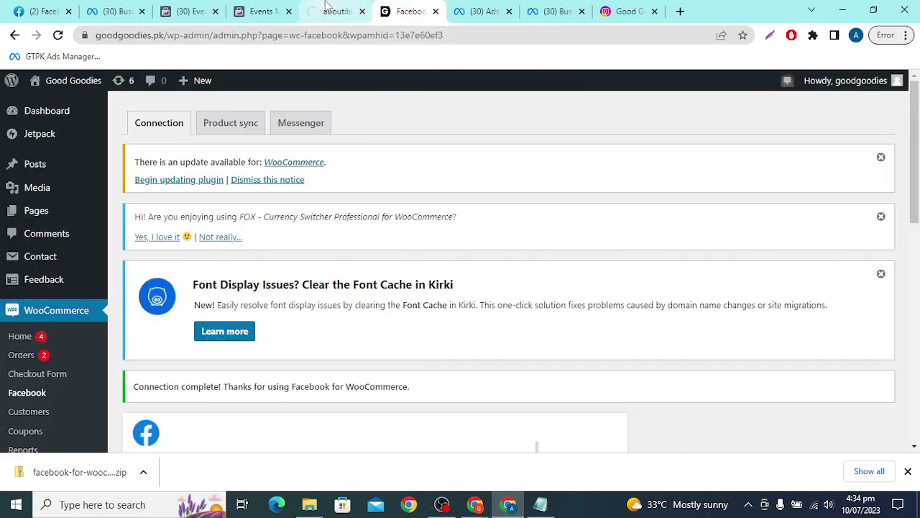
{"action": "left_click", "coordinate": [327, 8]}
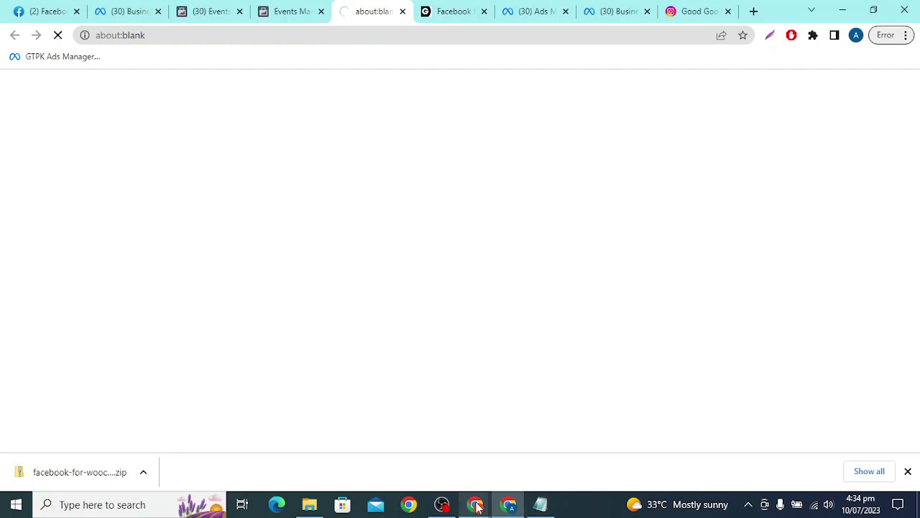
- Reload the store's checkout page in the incognito window and recheck the pixel's event test and the goodgoodies.pk page in the main window
{"action": "mouse_move", "coordinate": [475, 504]}
{"action": "left_click", "coordinate": [542, 464]}
{"action": "left_click", "coordinate": [337, 40]}
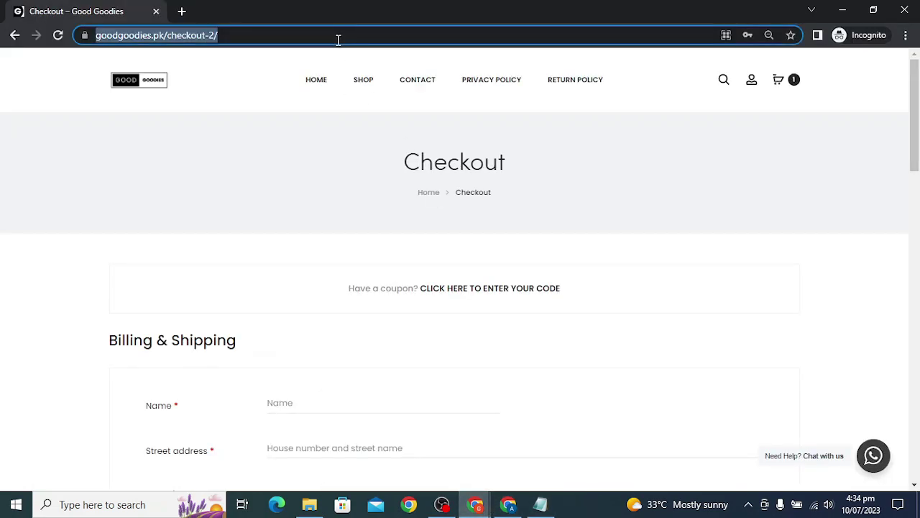
{"action": "key", "text": "Return"}
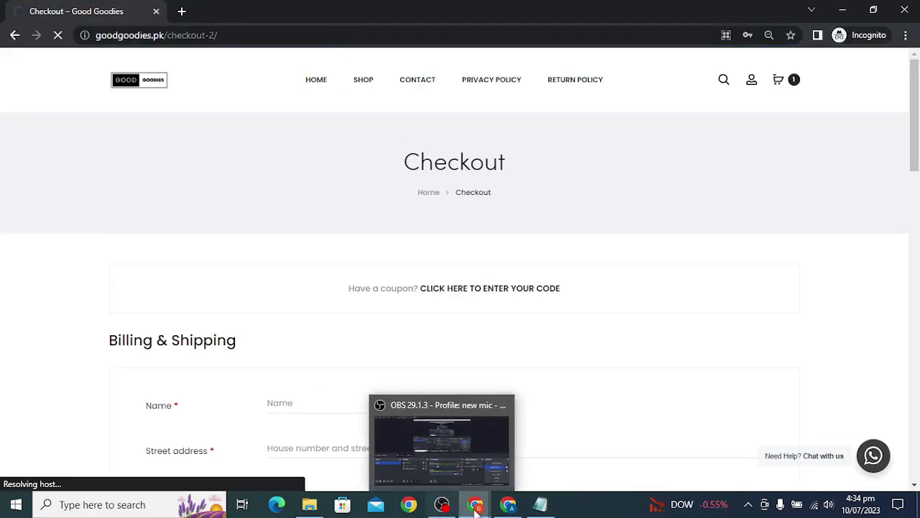
{"action": "left_click", "coordinate": [443, 506]}
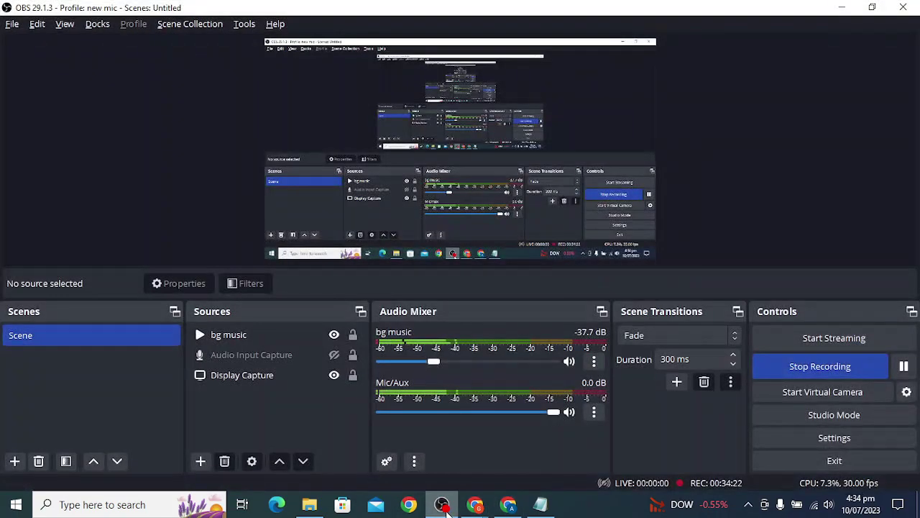
{"action": "left_click", "coordinate": [476, 504]}
{"action": "left_click", "coordinate": [509, 504]}
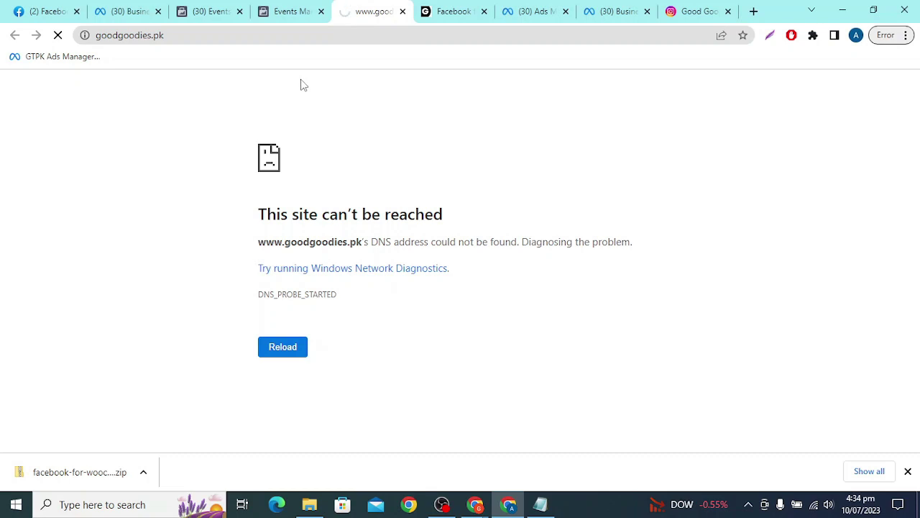
{"action": "left_click", "coordinate": [308, 17]}
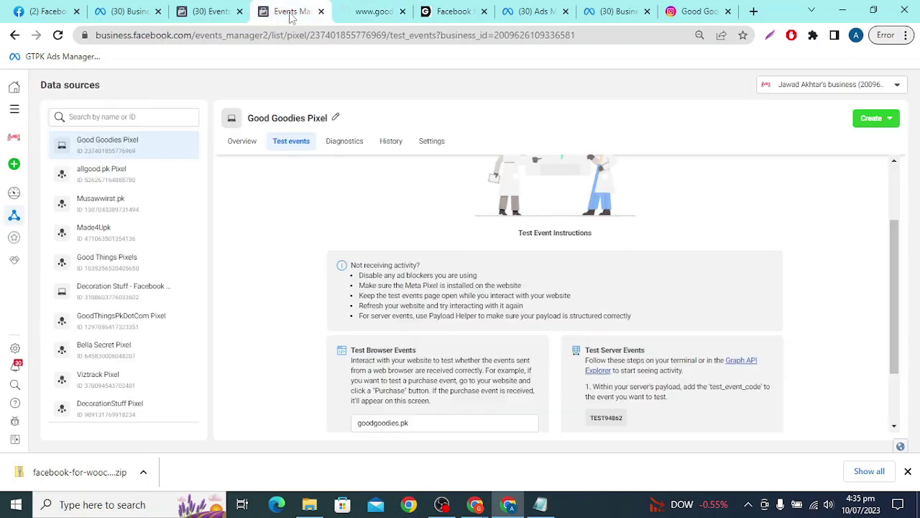
{"action": "left_click", "coordinate": [366, 10]}
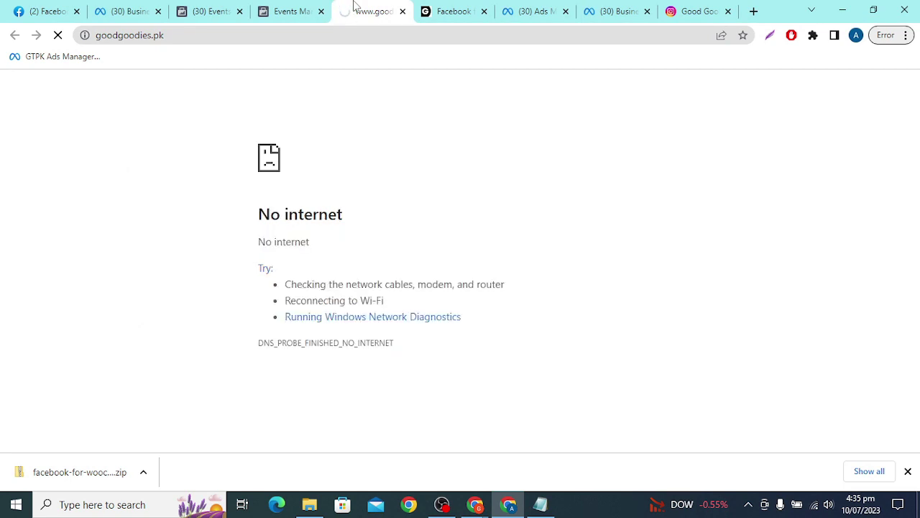
- Connect the computer to the SSCUSTOMICE Wi-Fi network and load goodgoodies.pk again
{"action": "left_click", "coordinate": [820, 507]}
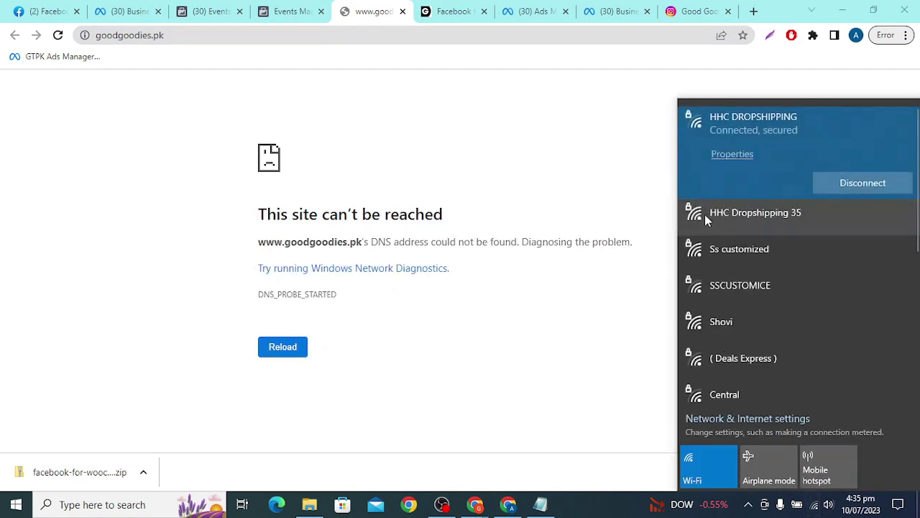
{"action": "left_click", "coordinate": [704, 284]}
{"action": "left_click", "coordinate": [814, 291]}
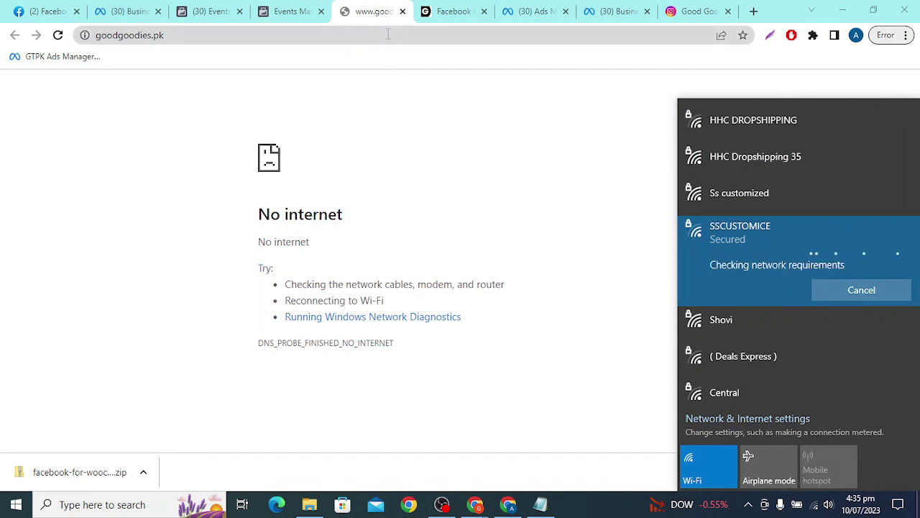
{"action": "left_click", "coordinate": [387, 34]}
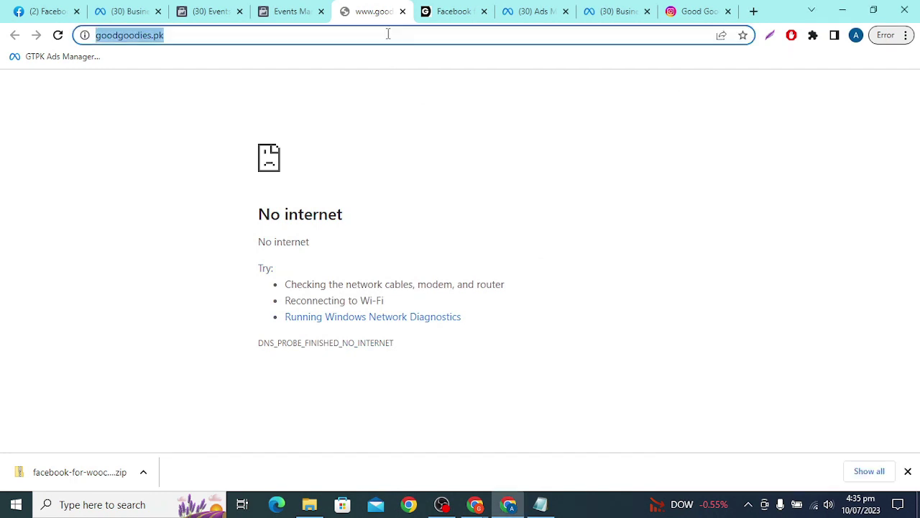
{"action": "key", "text": "Return"}
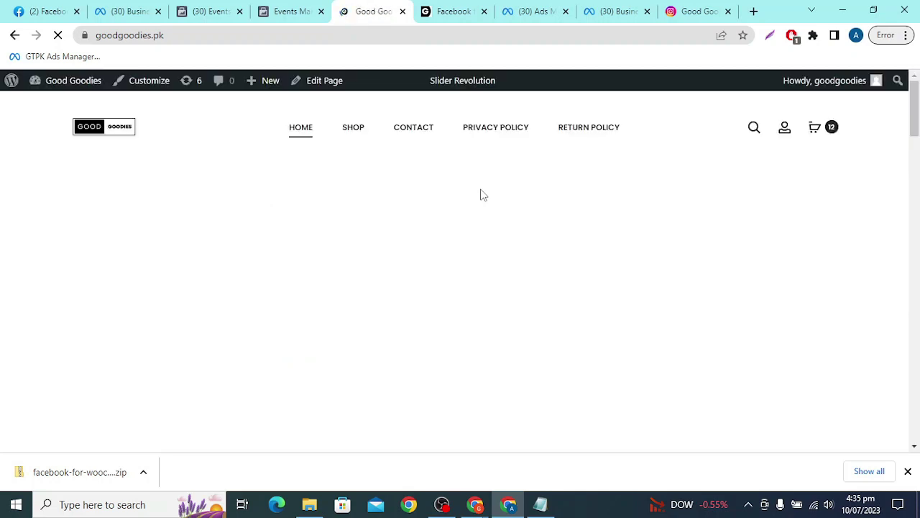
- Browse the goodgoodies.pk home page down to its footer and check the pixel's event test for received activity
{"action": "left_click", "coordinate": [282, 8]}
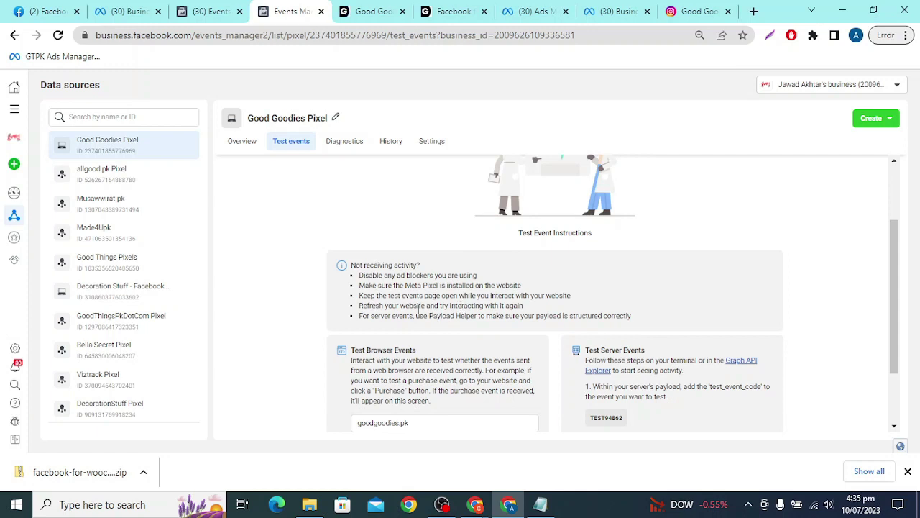
{"action": "left_click", "coordinate": [364, 12]}
{"action": "scroll", "coordinate": [466, 292], "scroll_direction": "down", "scroll_amount": 15}
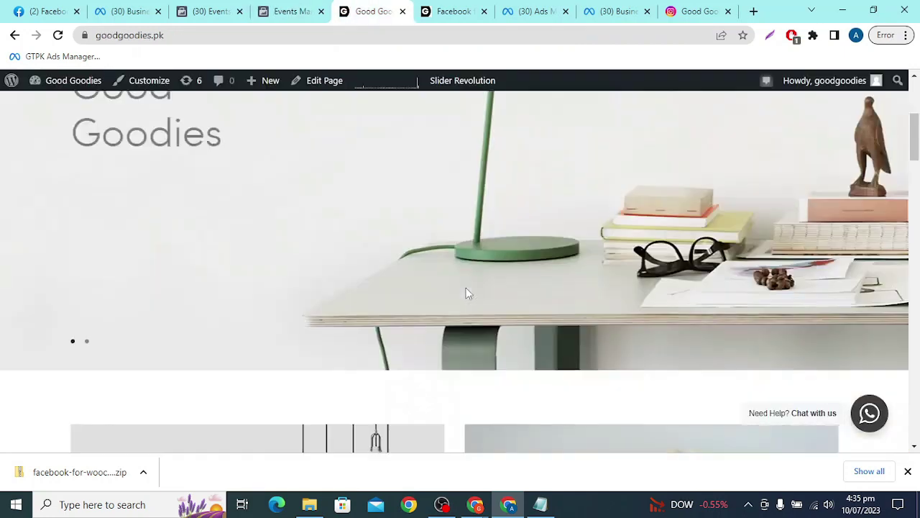
{"action": "scroll", "coordinate": [466, 292], "scroll_direction": "down", "scroll_amount": 5}
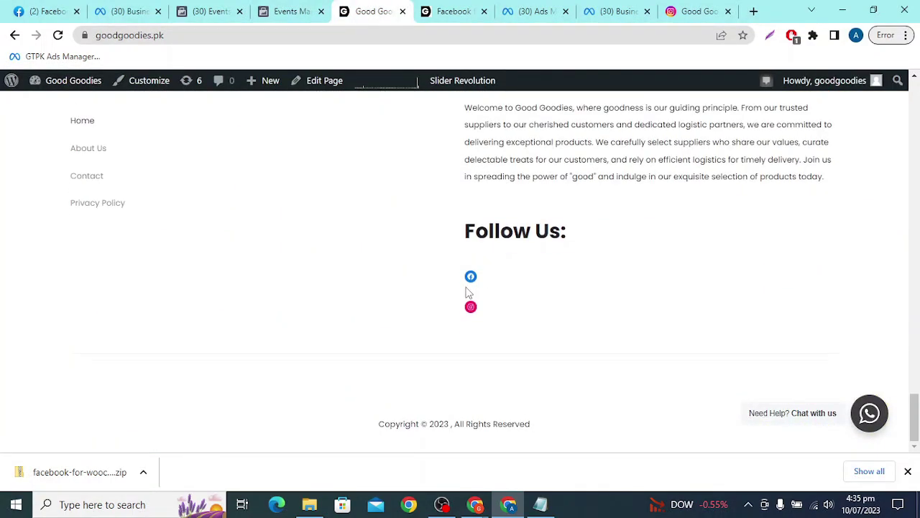
{"action": "scroll", "coordinate": [466, 292], "scroll_direction": "up", "scroll_amount": 10}
{"action": "left_click", "coordinate": [264, 9]}
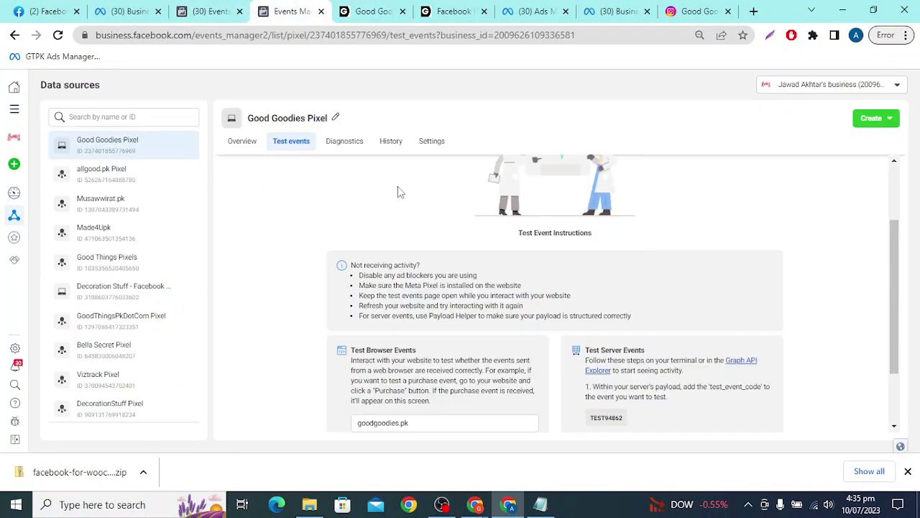
- Check the Good Goodies Pixel's overview for activity and return to its event testing page
{"action": "left_click", "coordinate": [248, 148]}
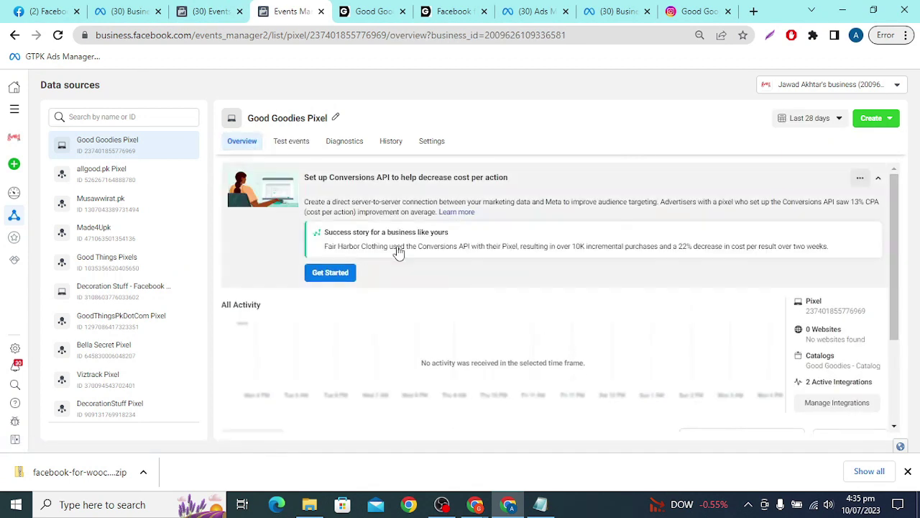
{"action": "scroll", "coordinate": [529, 315], "scroll_direction": "down", "scroll_amount": 2}
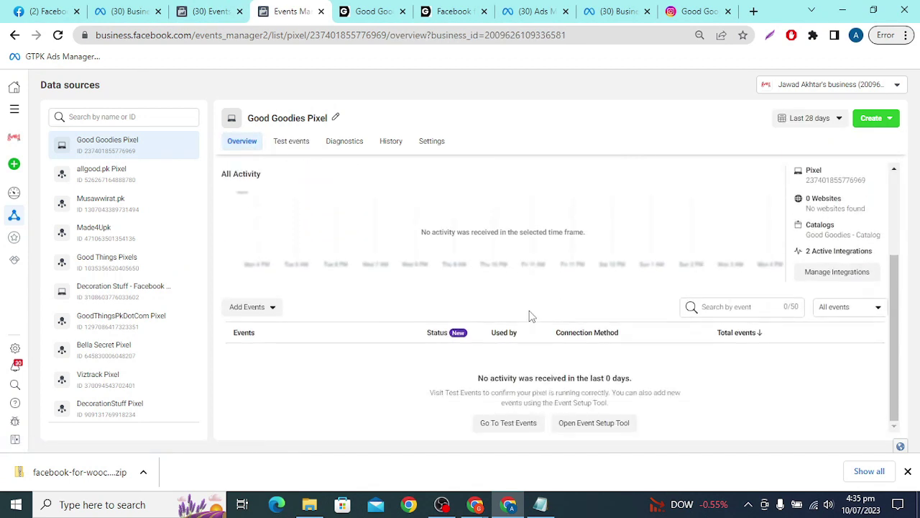
{"action": "left_click", "coordinate": [280, 144]}
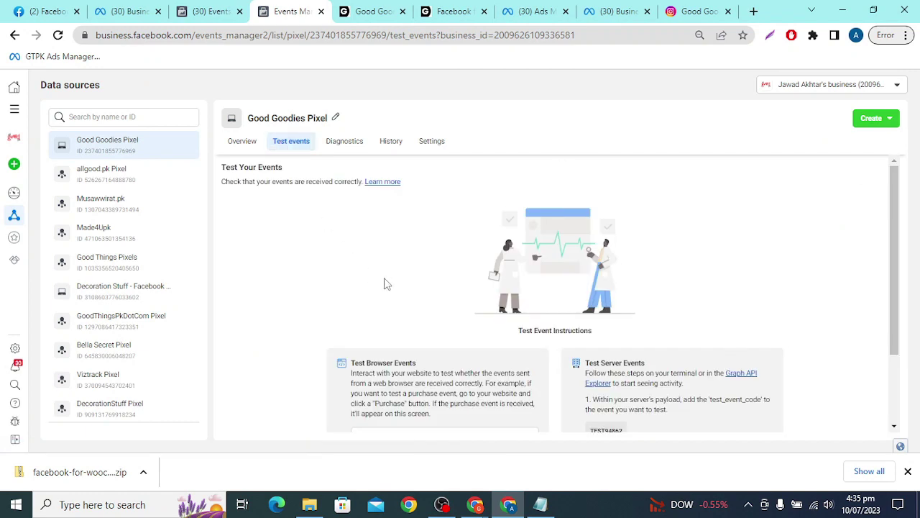
- Reload the Facebook for WooCommerce page in the other Chrome window and review the connected page, pixel, catalog and account details
{"action": "mouse_move", "coordinate": [474, 505]}
{"action": "left_click", "coordinate": [432, 431]}
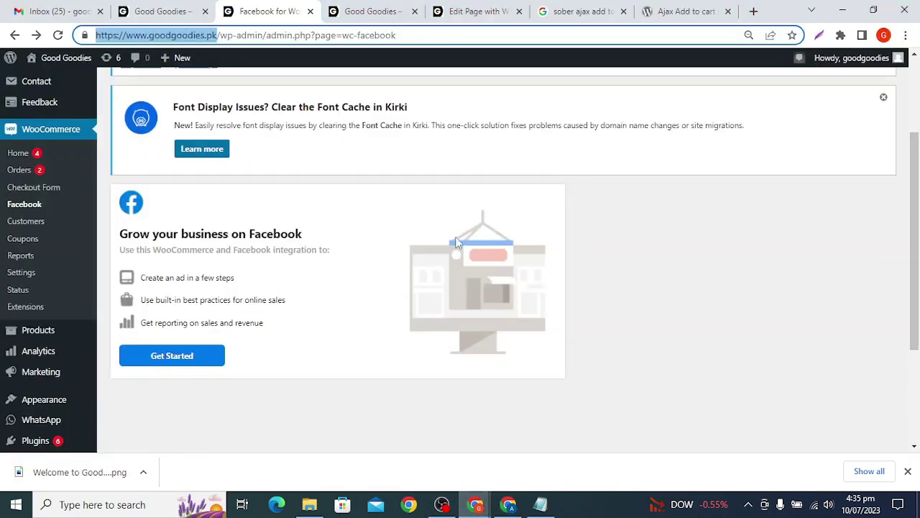
{"action": "left_click", "coordinate": [301, 41]}
{"action": "key", "text": "Return"}
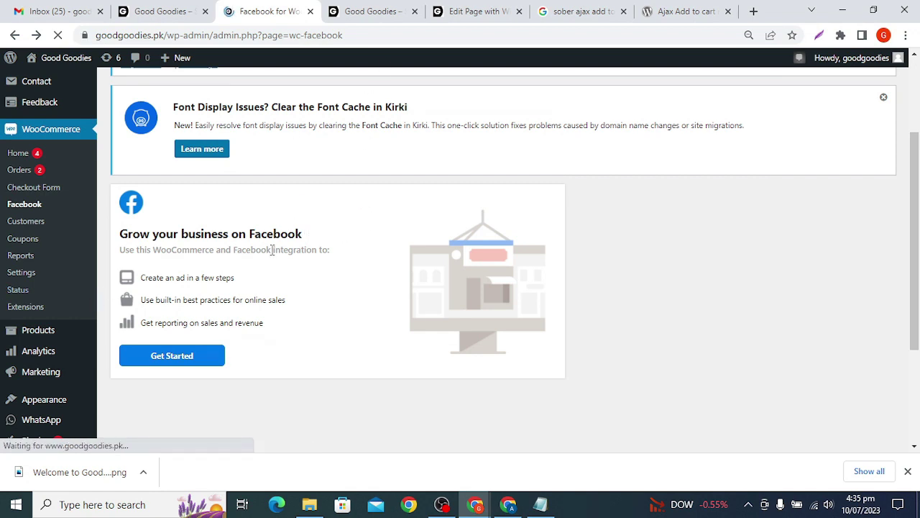
{"action": "scroll", "coordinate": [316, 215], "scroll_direction": "down", "scroll_amount": 3}
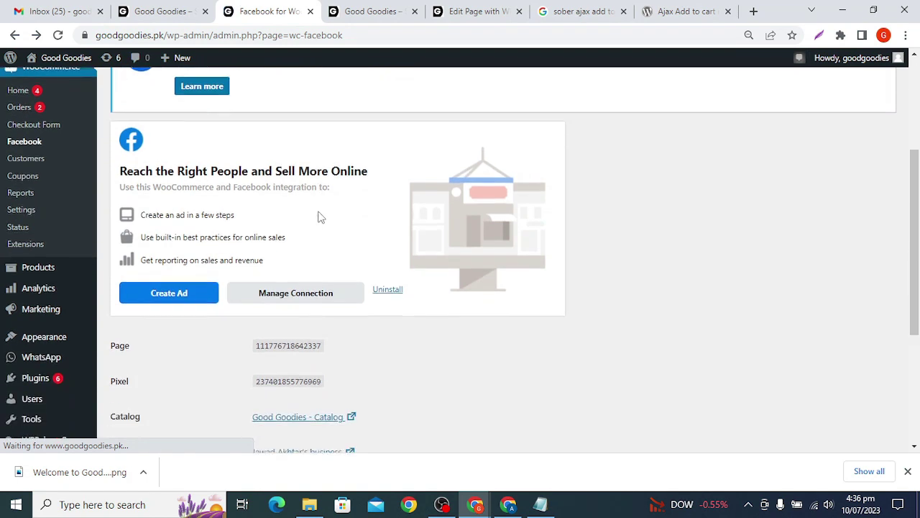
{"action": "scroll", "coordinate": [321, 374], "scroll_direction": "down", "scroll_amount": 2}
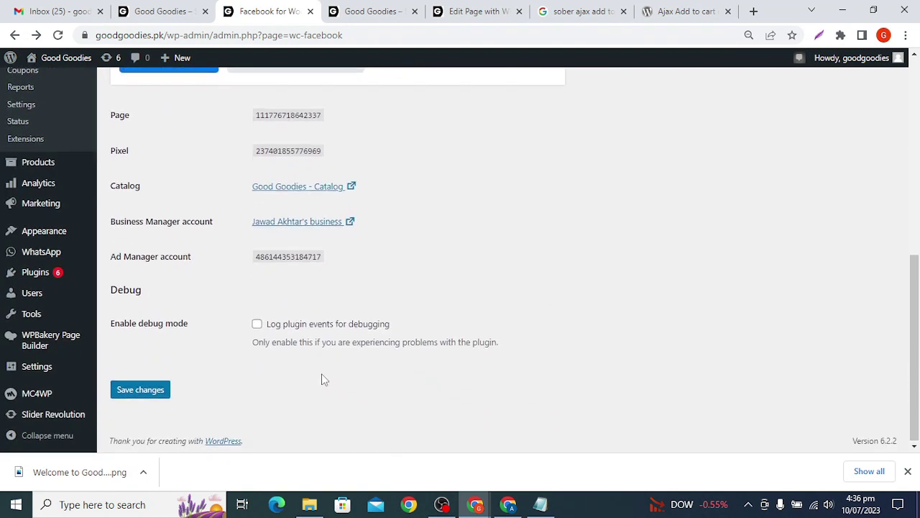
{"action": "scroll", "coordinate": [321, 363], "scroll_direction": "up", "scroll_amount": 6}
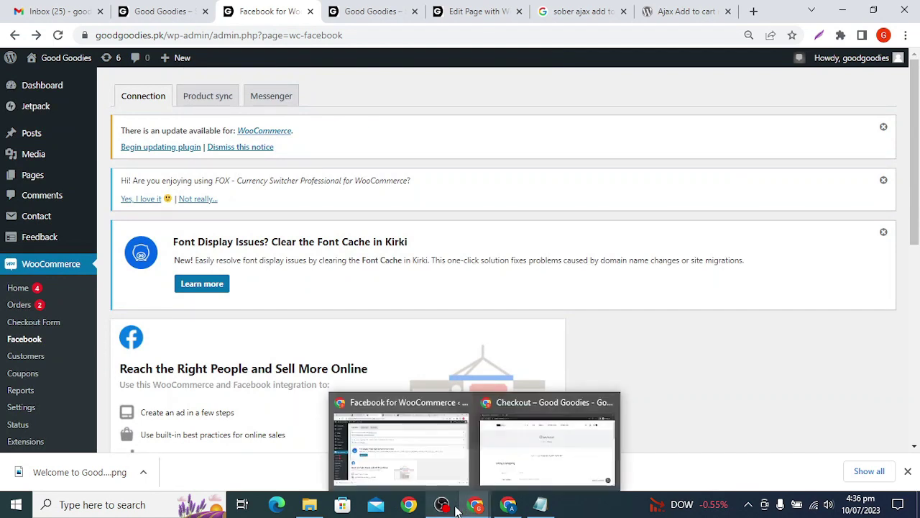
- Switch to the goodgoodies.pk home page in the other Chrome window and always pause AdBlock on that site
{"action": "mouse_move", "coordinate": [502, 509]}
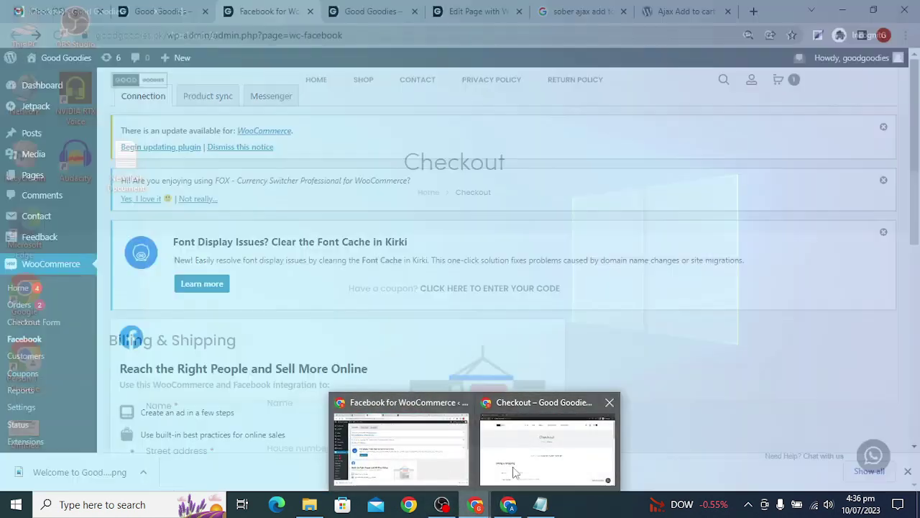
{"action": "left_click", "coordinate": [513, 469]}
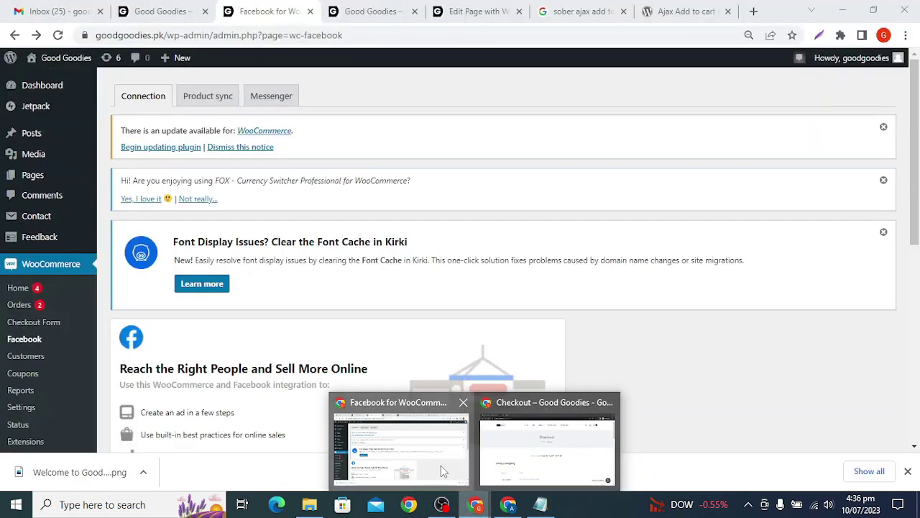
{"action": "left_click", "coordinate": [457, 476]}
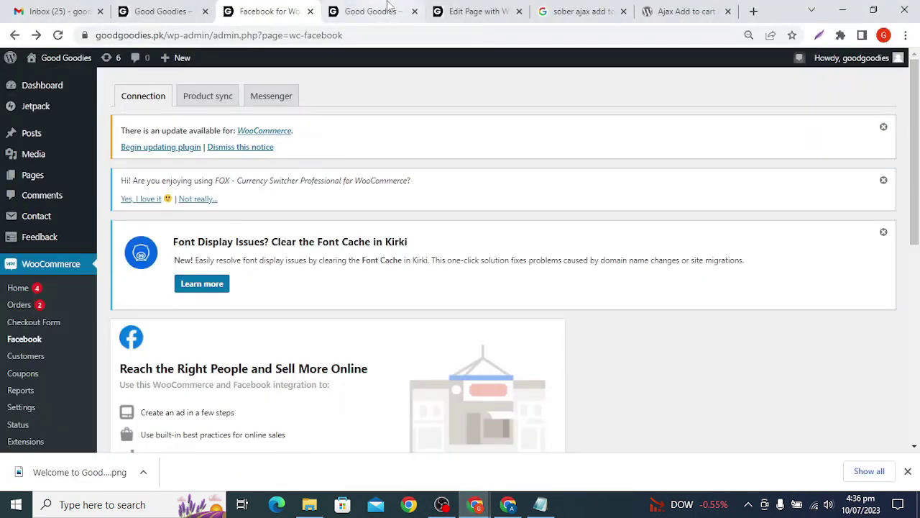
{"action": "mouse_move", "coordinate": [476, 503]}
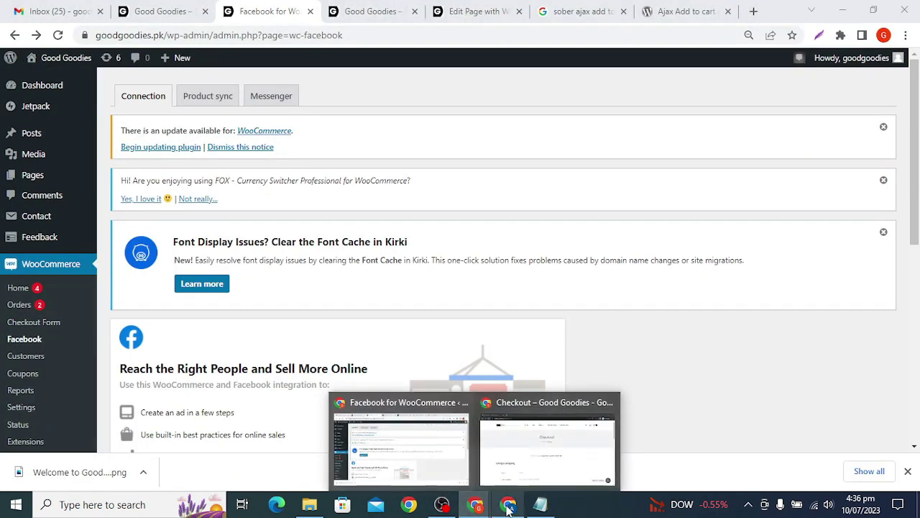
{"action": "left_click", "coordinate": [509, 504]}
{"action": "left_click", "coordinate": [372, 6]}
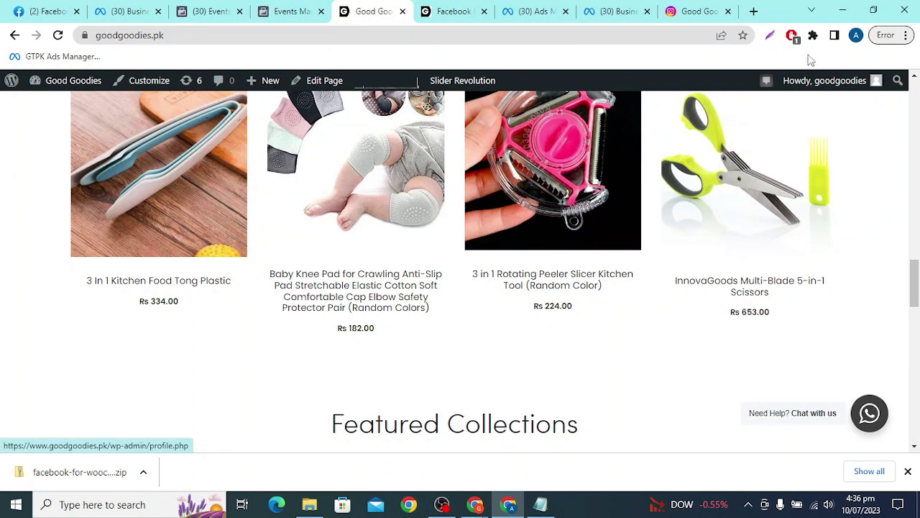
{"action": "left_click", "coordinate": [792, 36]}
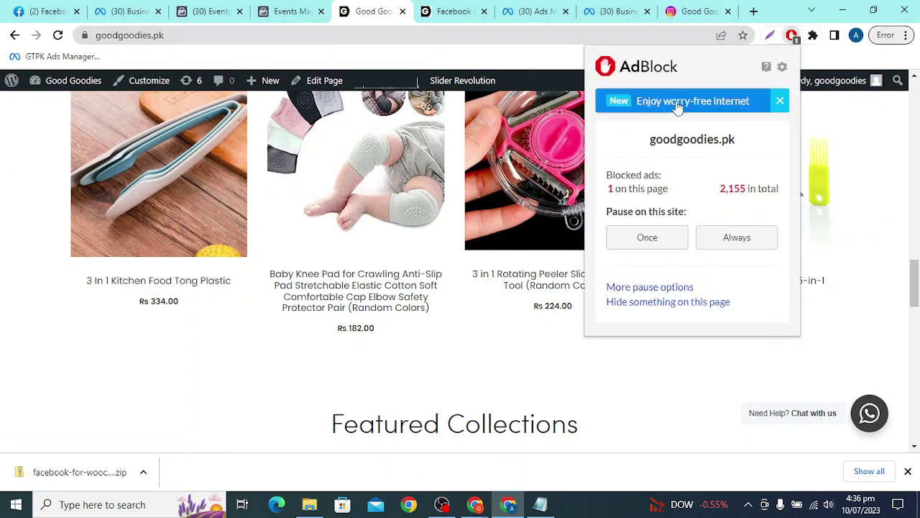
{"action": "left_click", "coordinate": [728, 240]}
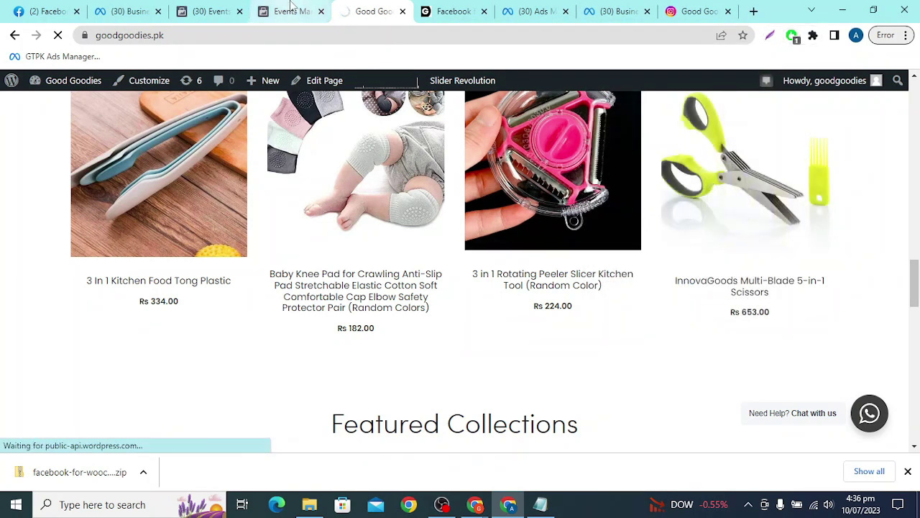
- Open goodgoodies.pk from the Good Goodies Pixel's browser event test and browse the home page to generate activity
{"action": "left_click", "coordinate": [292, 10]}
{"action": "scroll", "coordinate": [522, 327], "scroll_direction": "down", "scroll_amount": 2}
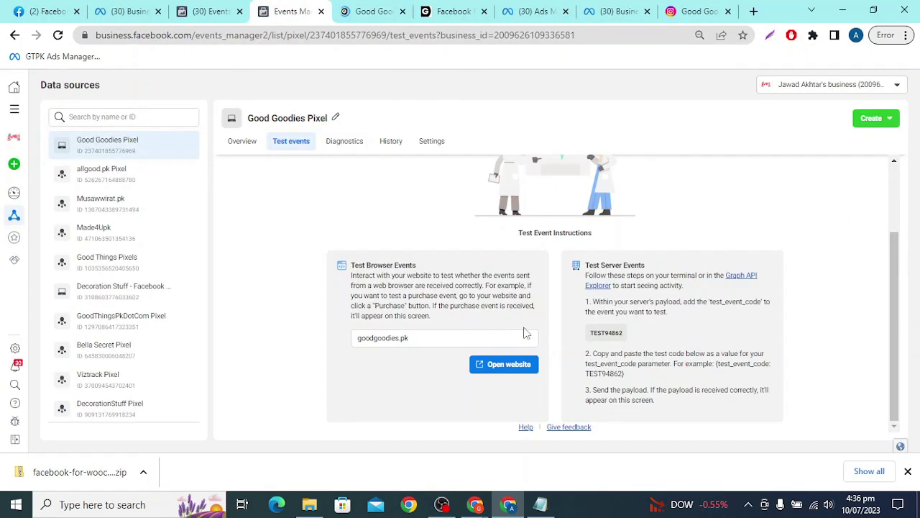
{"action": "left_click", "coordinate": [507, 365]}
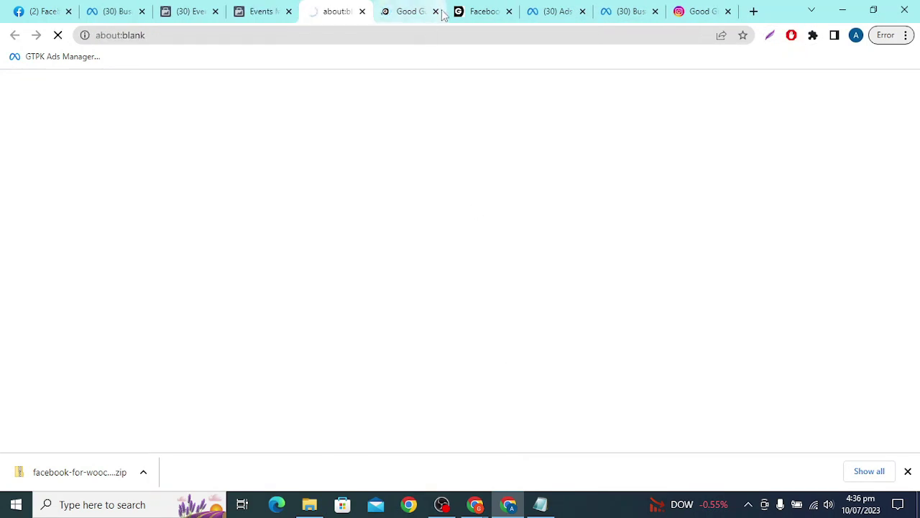
{"action": "left_click", "coordinate": [259, 11]}
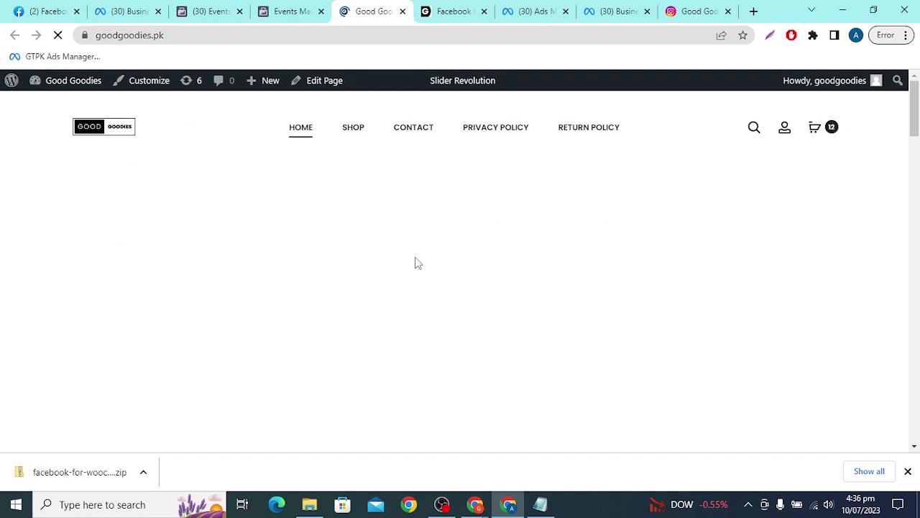
{"action": "scroll", "coordinate": [414, 263], "scroll_direction": "down", "scroll_amount": 12}
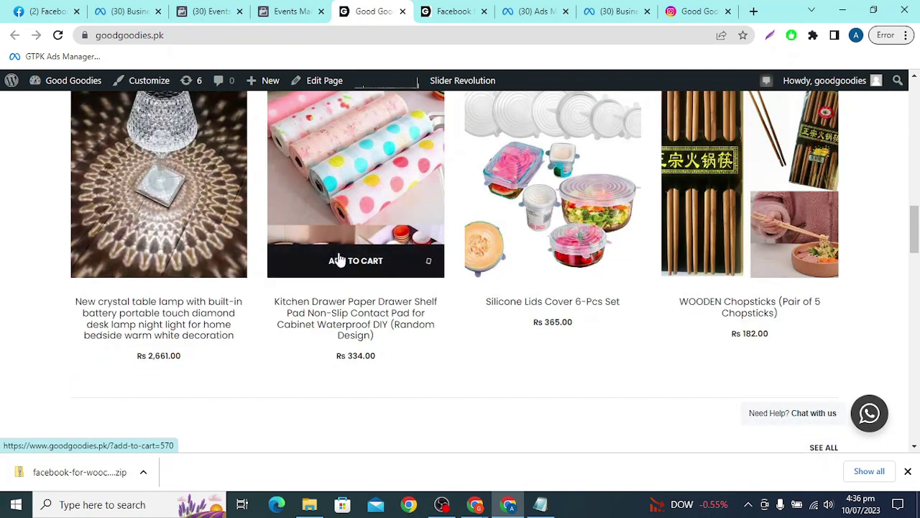
{"action": "scroll", "coordinate": [457, 324], "scroll_direction": "up", "scroll_amount": 12}
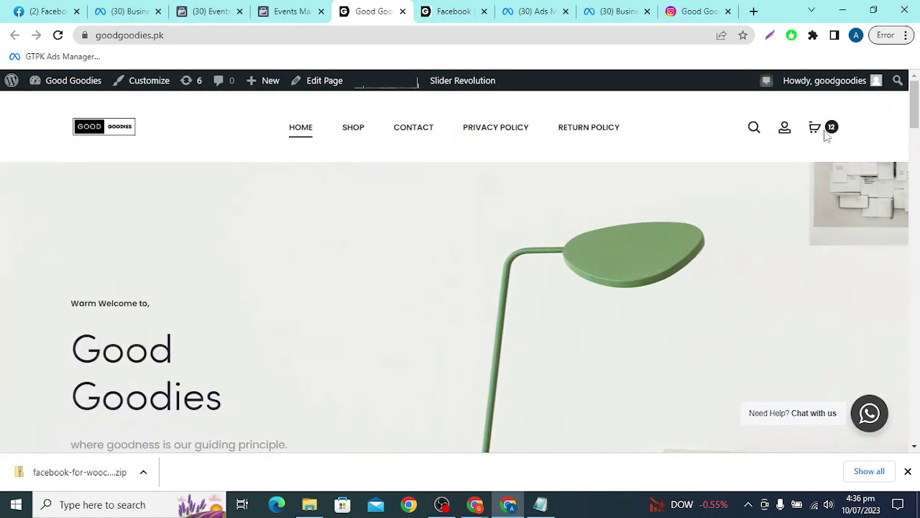
{"action": "scroll", "coordinate": [448, 251], "scroll_direction": "down", "scroll_amount": 15}
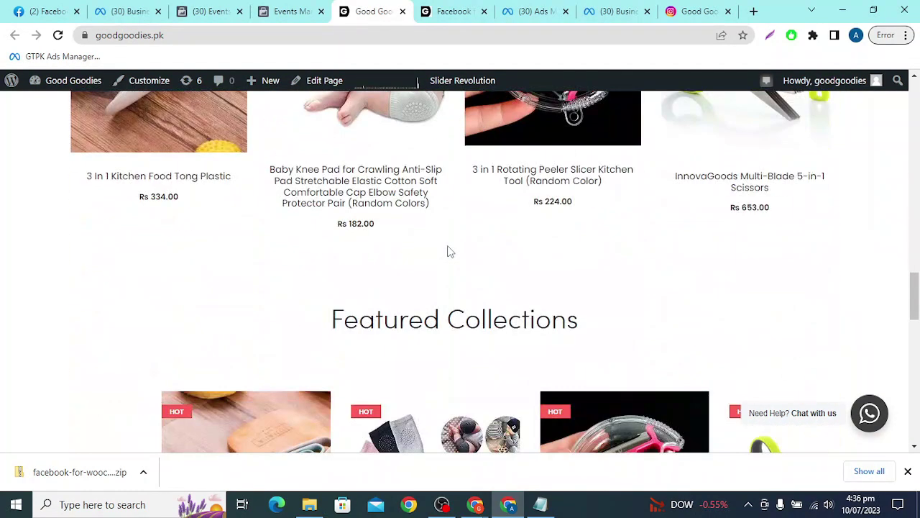
{"action": "scroll", "coordinate": [445, 251], "scroll_direction": "down", "scroll_amount": 5}
{"action": "scroll", "coordinate": [445, 251], "scroll_direction": "up", "scroll_amount": 5}
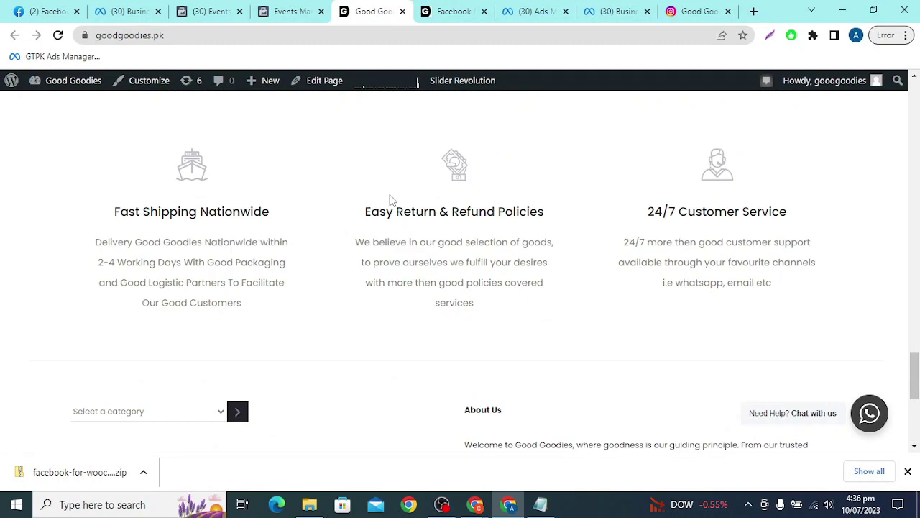
{"action": "left_click", "coordinate": [213, 36]}
{"action": "key", "text": "ctrl+c"}
{"action": "left_click", "coordinate": [905, 34]}
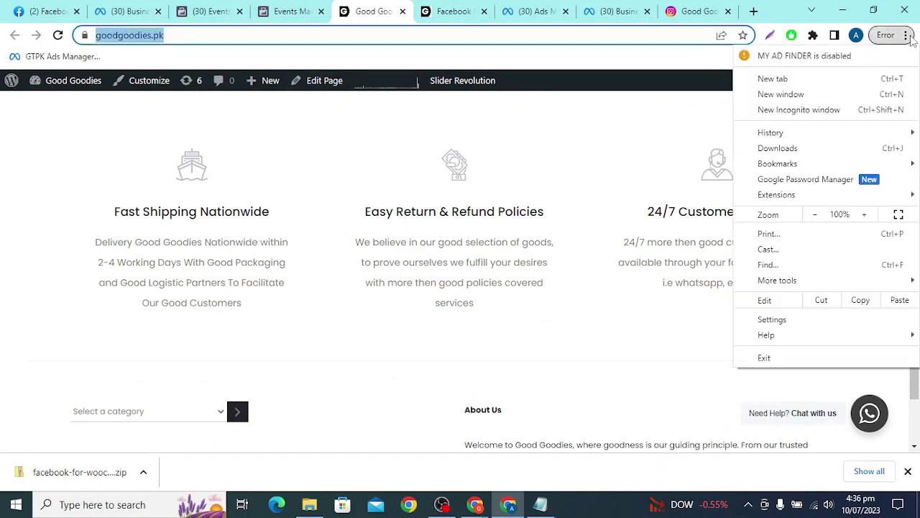
{"action": "left_click", "coordinate": [856, 109]}
{"action": "key", "text": "ctrl+v"}
{"action": "key", "text": "Return"}
{"action": "key", "text": "alt+F4"}
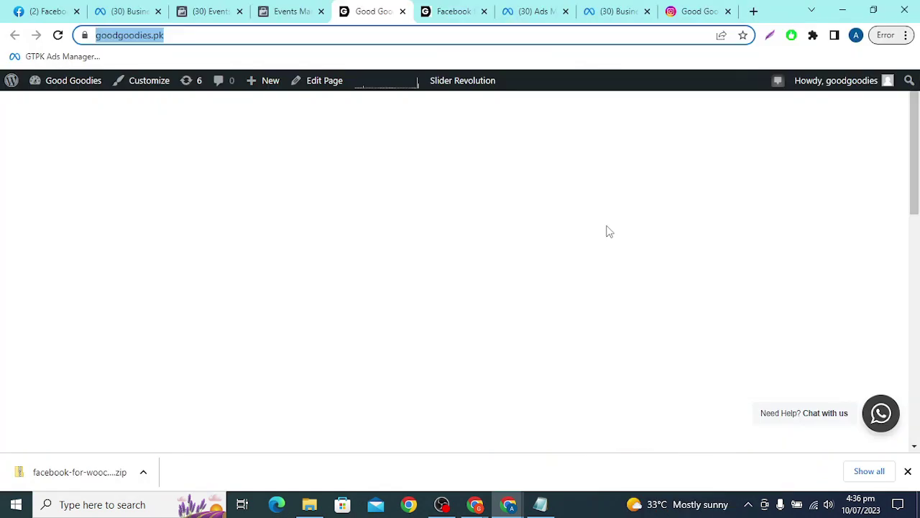
- Proceed from the store's cart to checkout, and check the pixel's test events and overview for received activity
{"action": "scroll", "coordinate": [611, 228], "scroll_direction": "down", "scroll_amount": 15}
{"action": "left_click", "coordinate": [491, 376]}
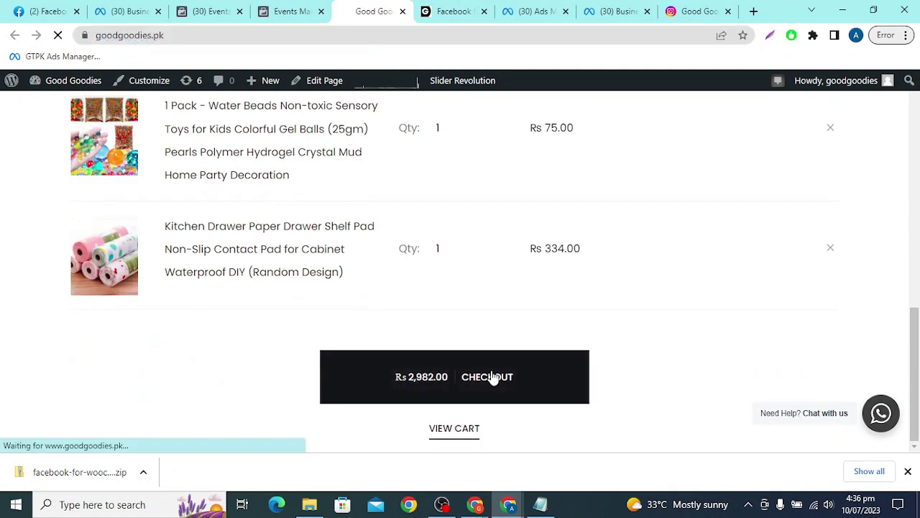
{"action": "left_click", "coordinate": [291, 7]}
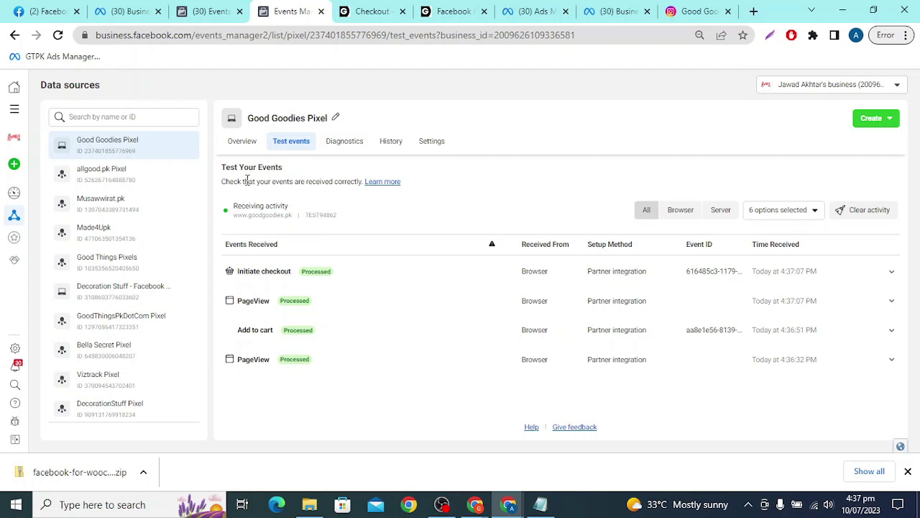
{"action": "left_click", "coordinate": [243, 143]}
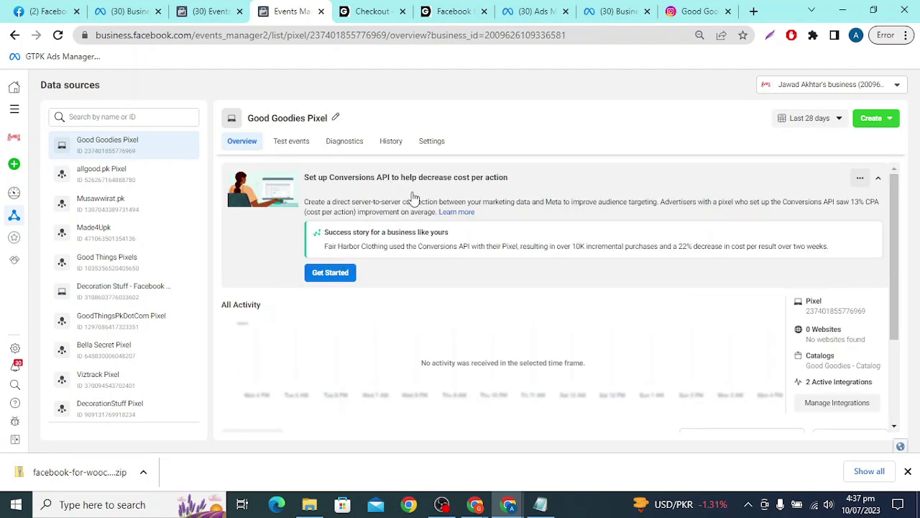
{"action": "scroll", "coordinate": [424, 247], "scroll_direction": "down", "scroll_amount": 2}
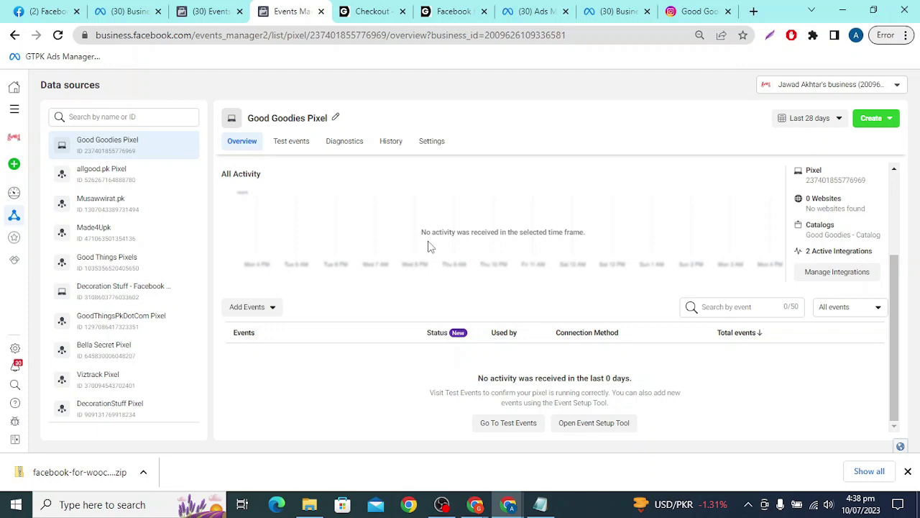
- Close the store's checkout and Facebook for WooCommerce pages and review the Good Goodies Pixel's overview
{"action": "left_click", "coordinate": [386, 7]}
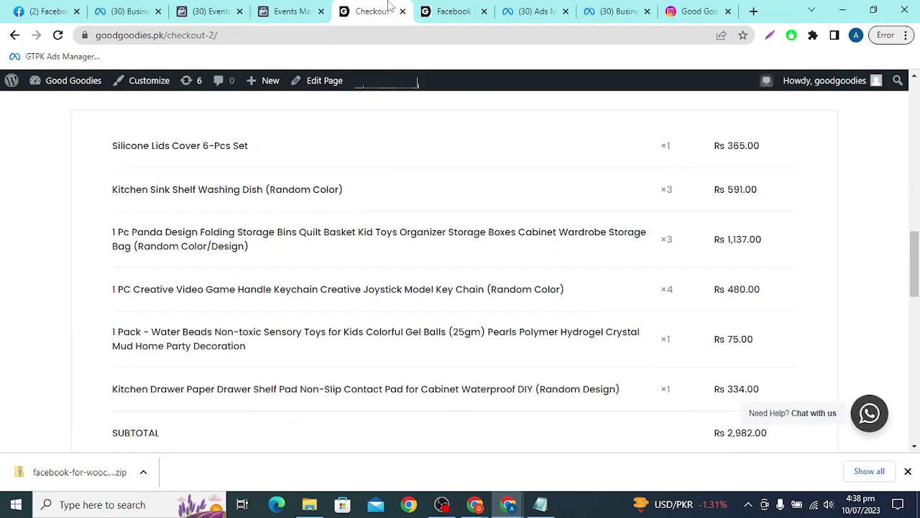
{"action": "left_click", "coordinate": [402, 11]}
{"action": "left_click", "coordinate": [403, 11]}
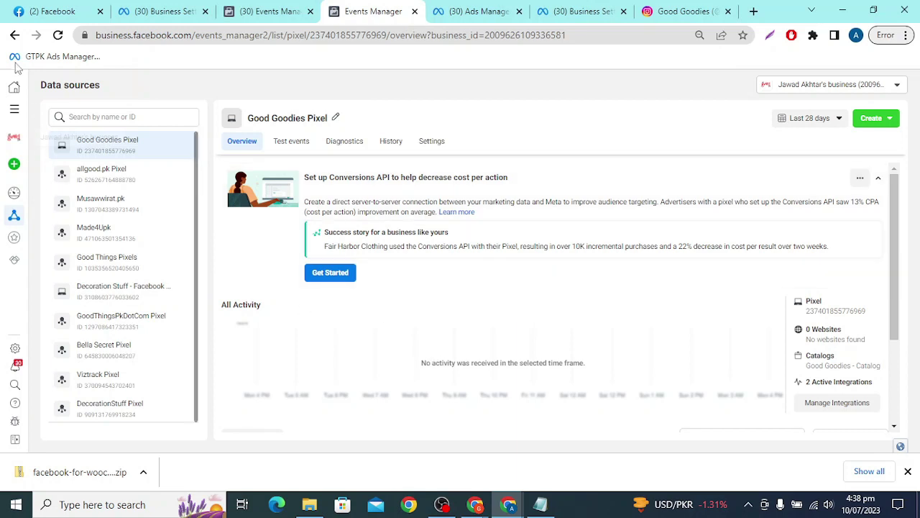
{"action": "scroll", "coordinate": [323, 321], "scroll_direction": "down", "scroll_amount": 2}
{"action": "scroll", "coordinate": [323, 321], "scroll_direction": "up", "scroll_amount": 2}
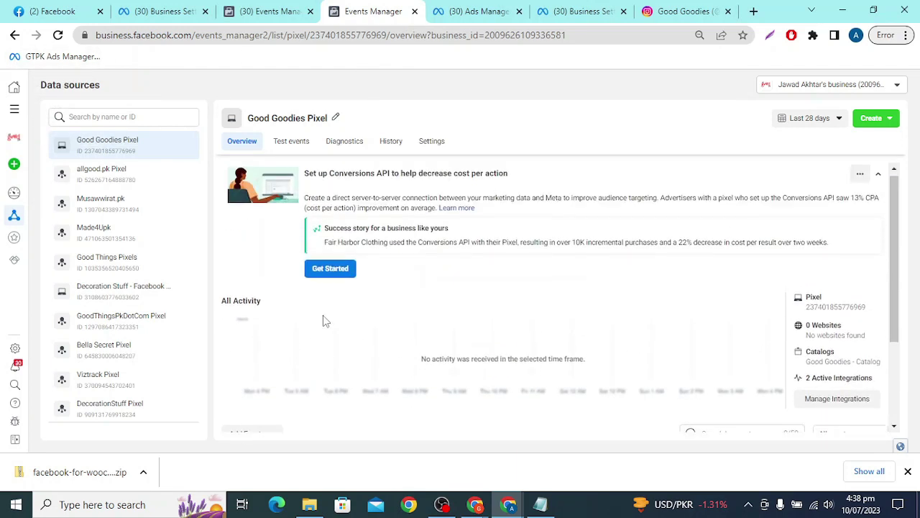
{"action": "scroll", "coordinate": [323, 320], "scroll_direction": "down", "scroll_amount": 3}
- Open the Good Goodies Dot PK ad account's campaigns in Ads Manager and dismiss the ad blocker warning
{"action": "left_click", "coordinate": [274, 10]}
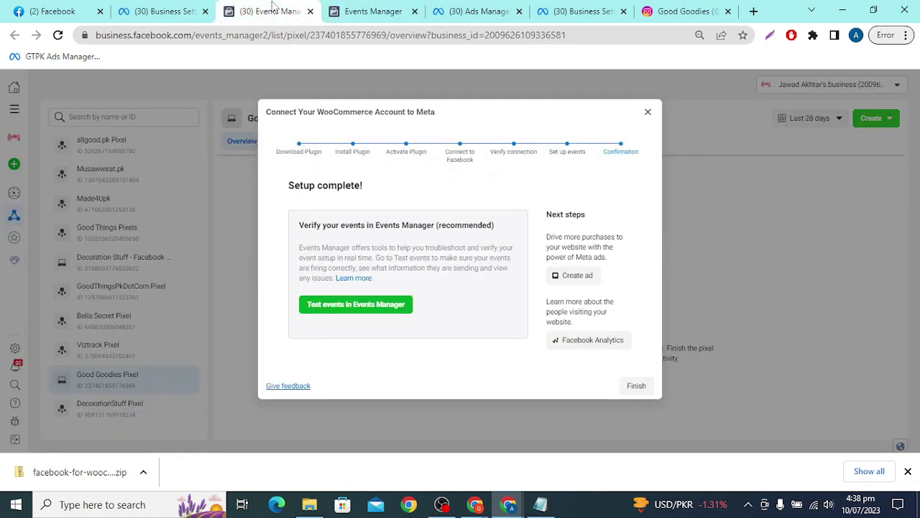
{"action": "left_click", "coordinate": [466, 10]}
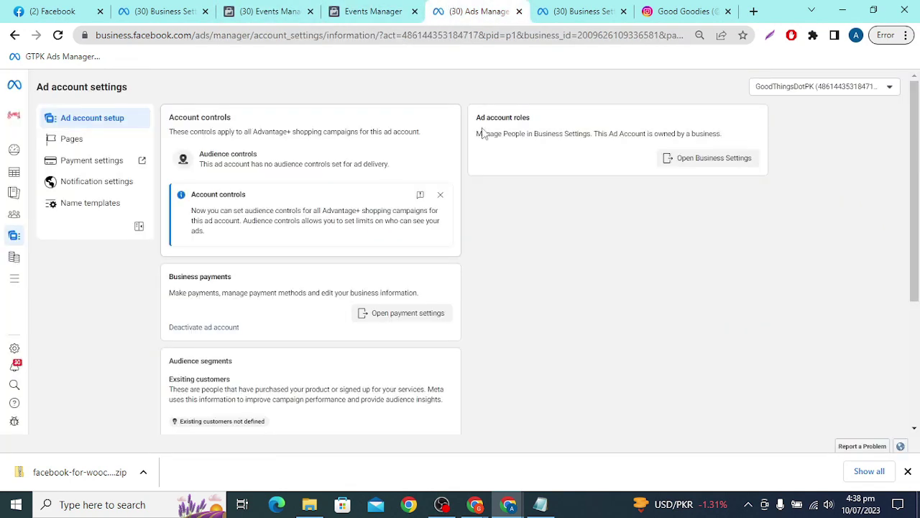
{"action": "mouse_move", "coordinate": [14, 149]}
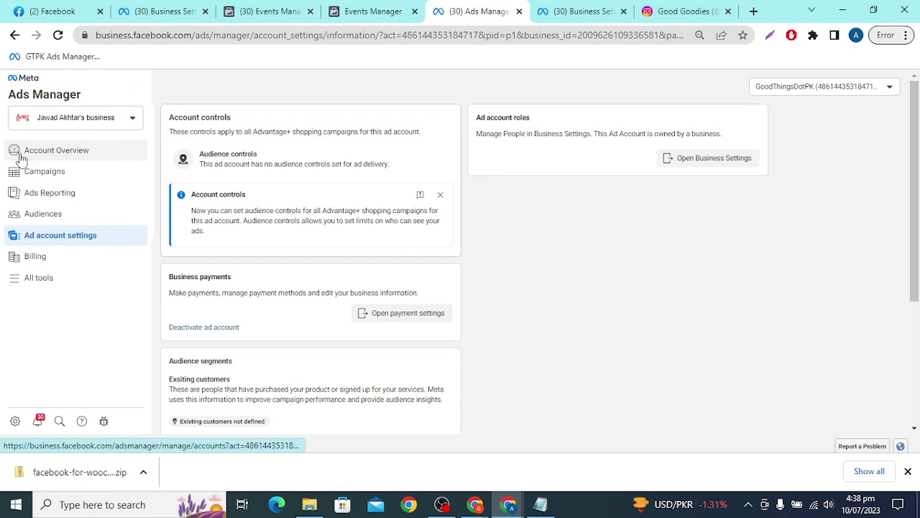
{"action": "left_click", "coordinate": [46, 171]}
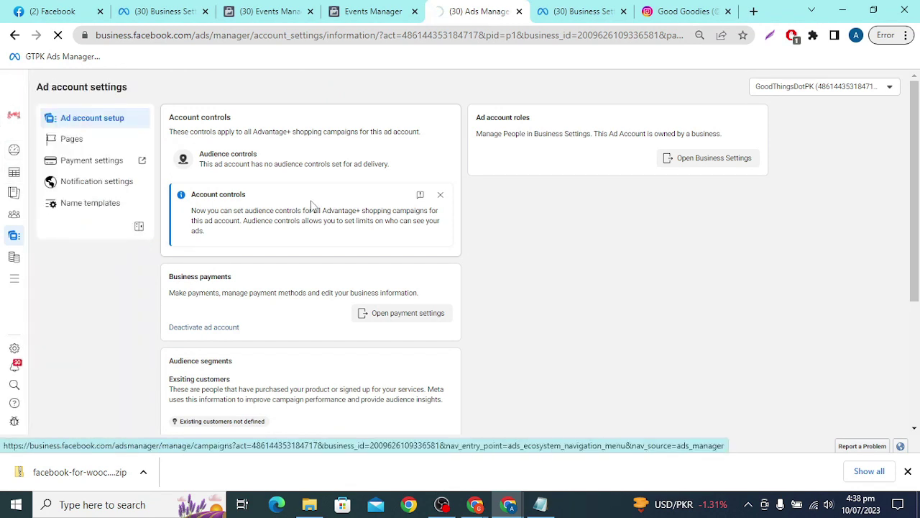
{"action": "left_click", "coordinate": [277, 10]}
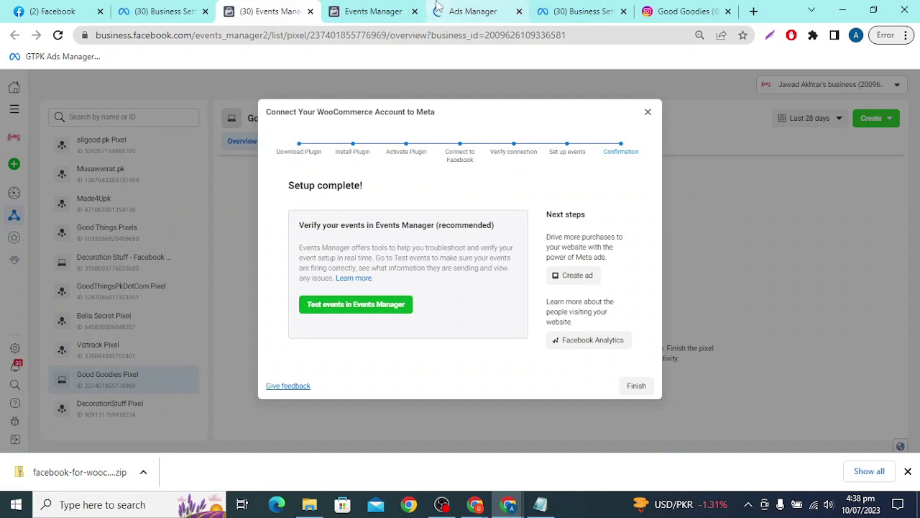
{"action": "left_click", "coordinate": [348, 8]}
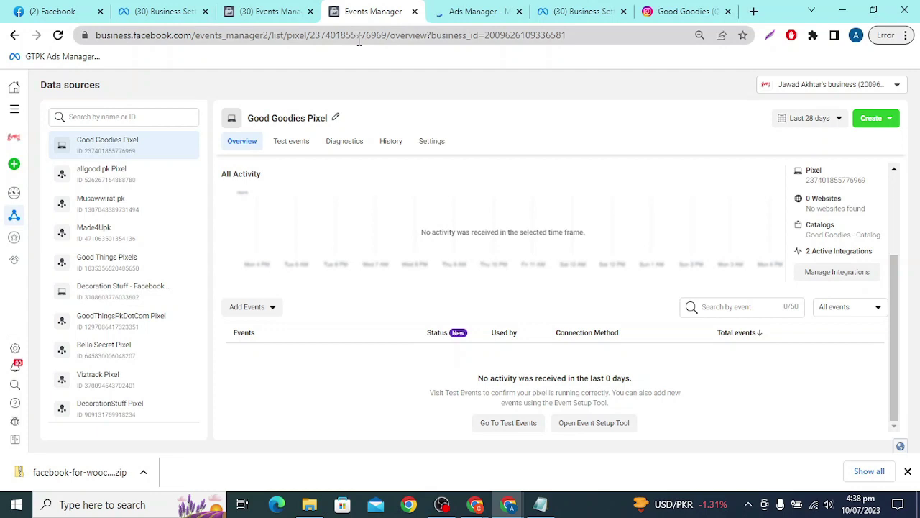
{"action": "left_click", "coordinate": [474, 11]}
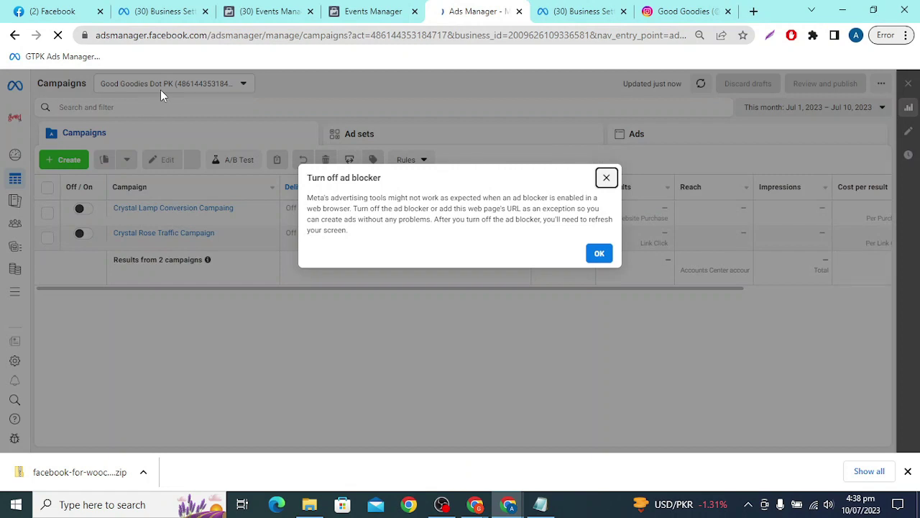
{"action": "left_click", "coordinate": [604, 180]}
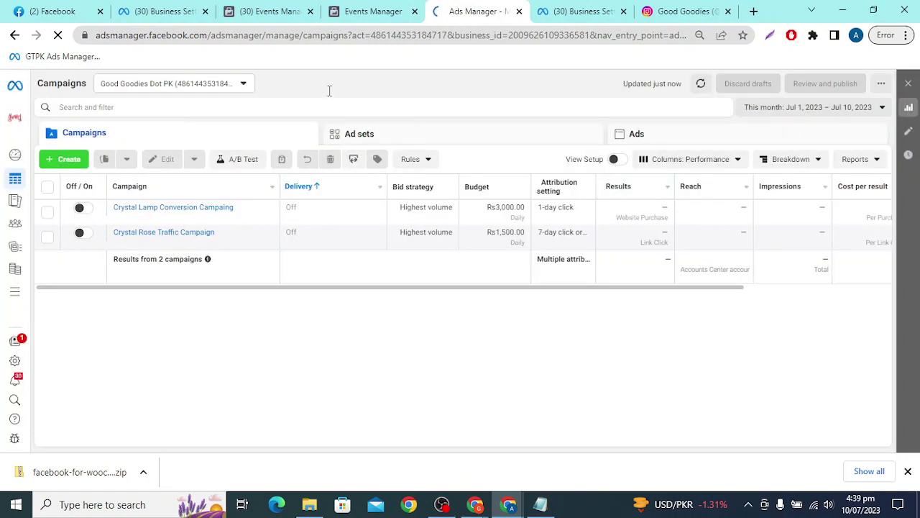
- Delete the Crystal Lamp Conversion Campaing and Crystal Rose Traffic Campaign campaigns and return to the pixel's overview
{"action": "left_click", "coordinate": [47, 186]}
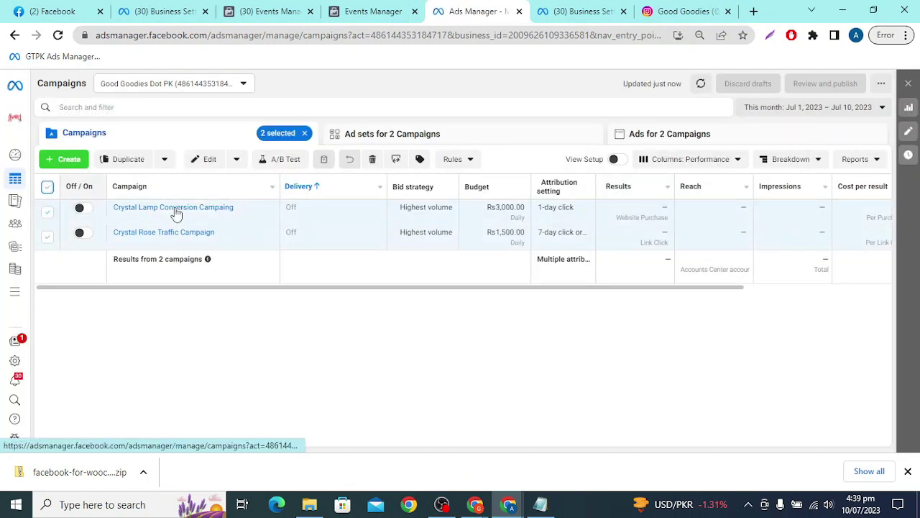
{"action": "left_click", "coordinate": [371, 160]}
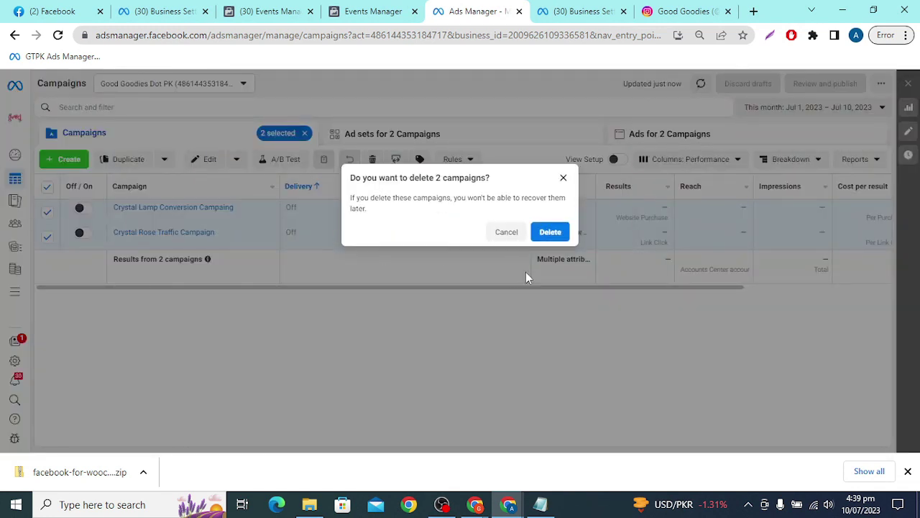
{"action": "left_click", "coordinate": [550, 231]}
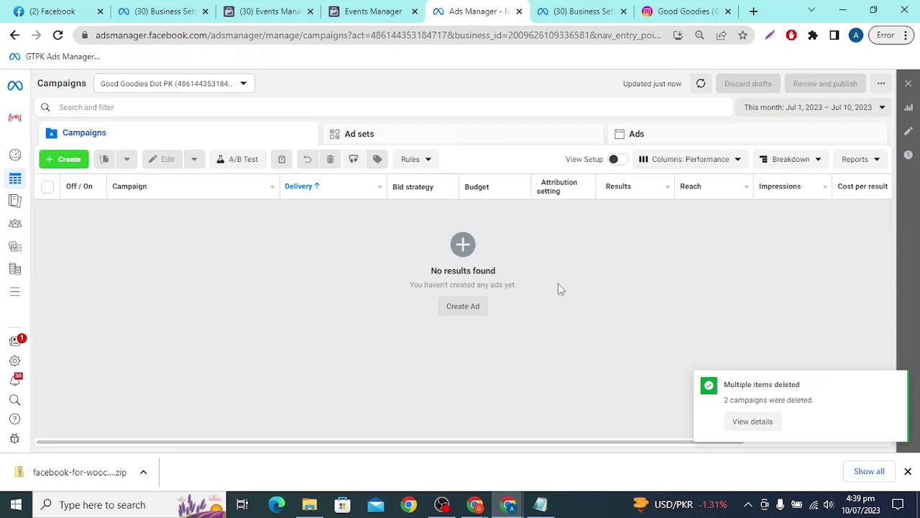
{"action": "left_click", "coordinate": [356, 9]}
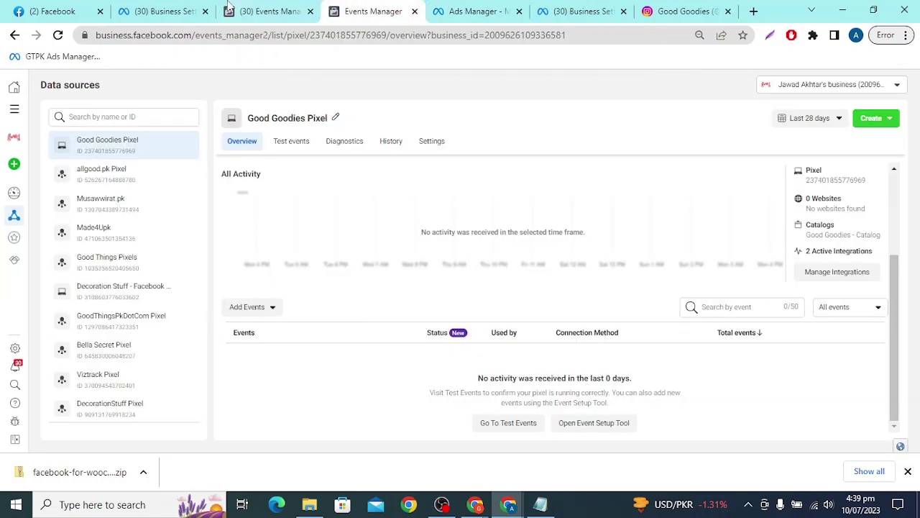
- Open the business settings from the pixel's overview and return to the Good Goodies Dot PK campaigns in Ads Manager
{"action": "left_click", "coordinate": [230, 8]}
{"action": "left_click", "coordinate": [359, 9]}
{"action": "left_click", "coordinate": [14, 348]}
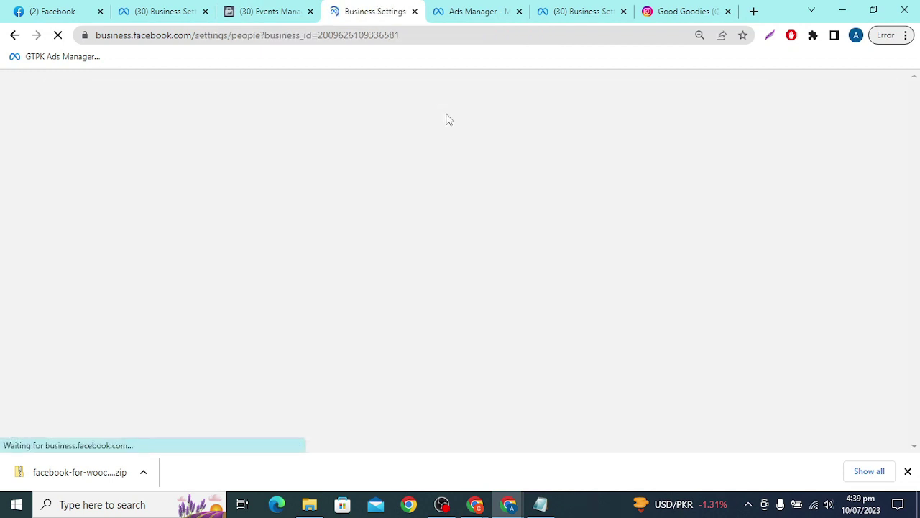
{"action": "left_click", "coordinate": [267, 9]}
{"action": "left_click", "coordinate": [366, 9]}
{"action": "left_click", "coordinate": [475, 11]}
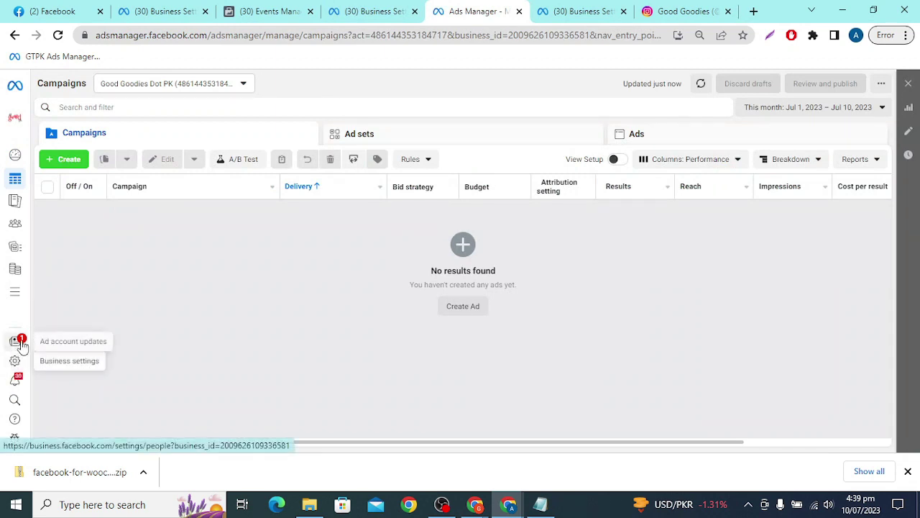
{"action": "mouse_move", "coordinate": [18, 290]}
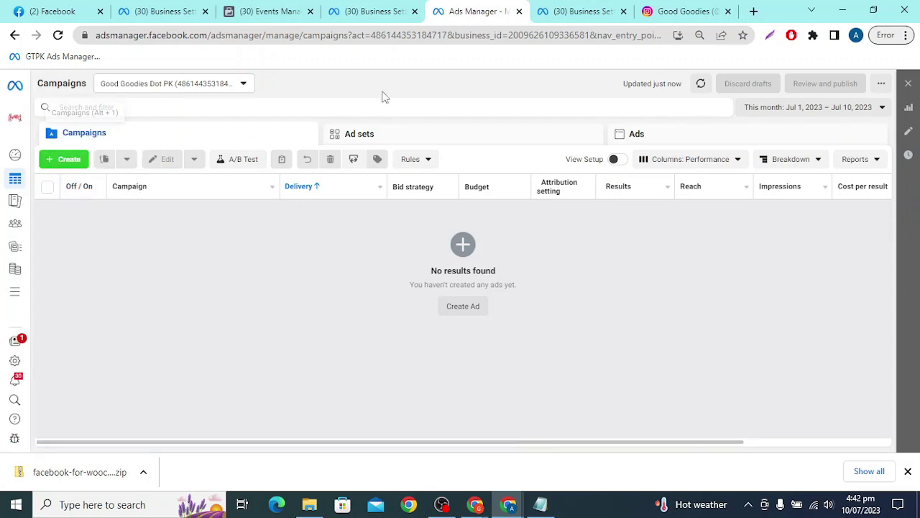
{"action": "left_click", "coordinate": [266, 11]}
{"action": "left_click", "coordinate": [481, 11]}
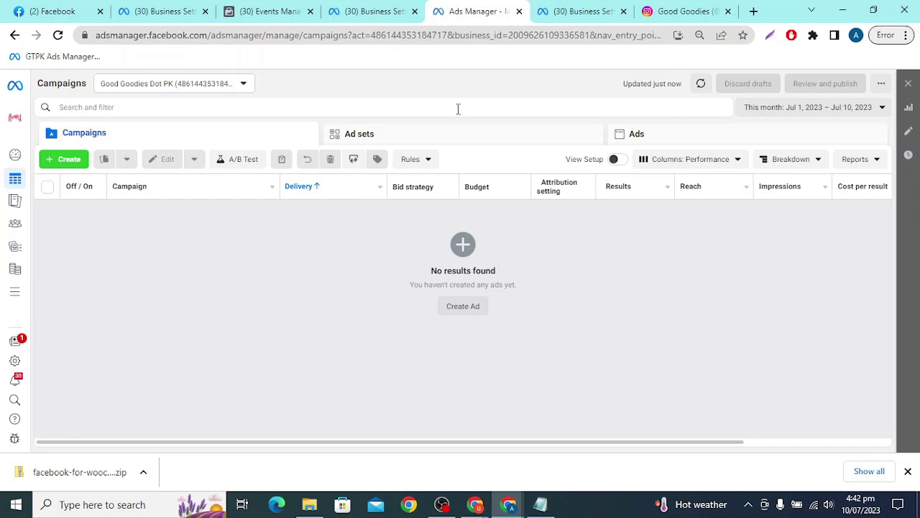
- Look over the Good Goodies Facebook page's intro, contact details and posts
{"action": "left_click", "coordinate": [52, 11]}
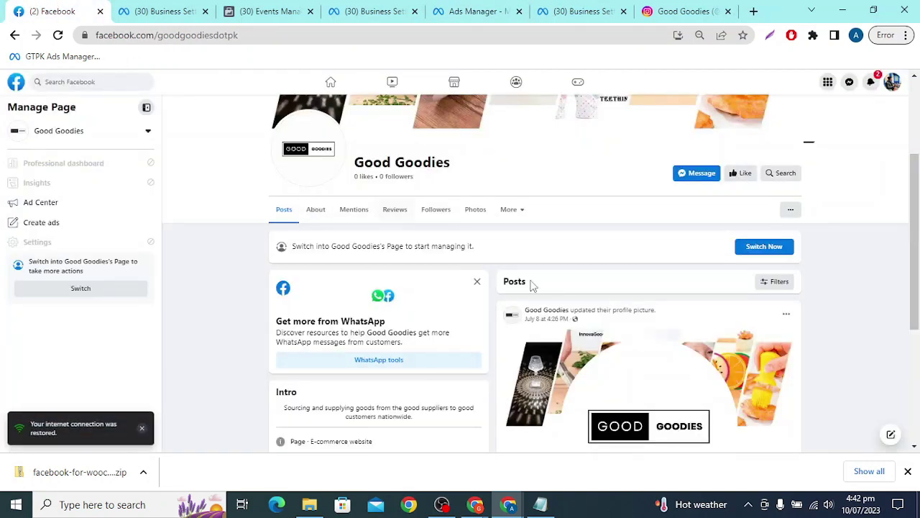
{"action": "scroll", "coordinate": [562, 267], "scroll_direction": "down", "scroll_amount": 2}
{"action": "scroll", "coordinate": [561, 267], "scroll_direction": "down", "scroll_amount": 1}
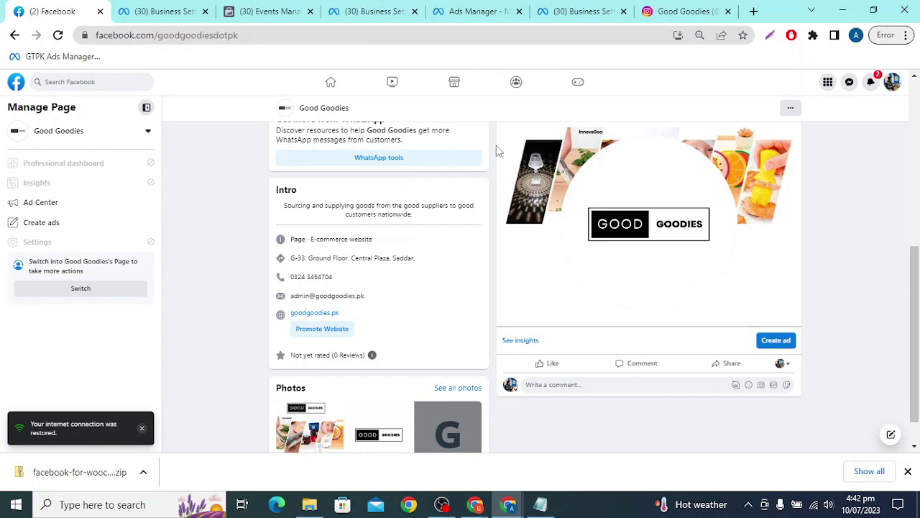
{"action": "left_click", "coordinate": [559, 8]}
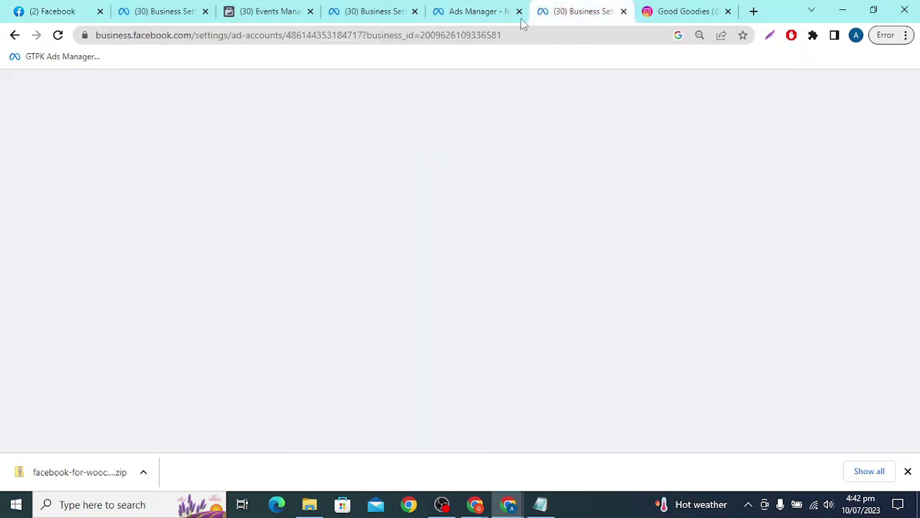
{"action": "left_click", "coordinate": [493, 9]}
{"action": "left_click", "coordinate": [357, 9]}
{"action": "left_click", "coordinate": [65, 11]}
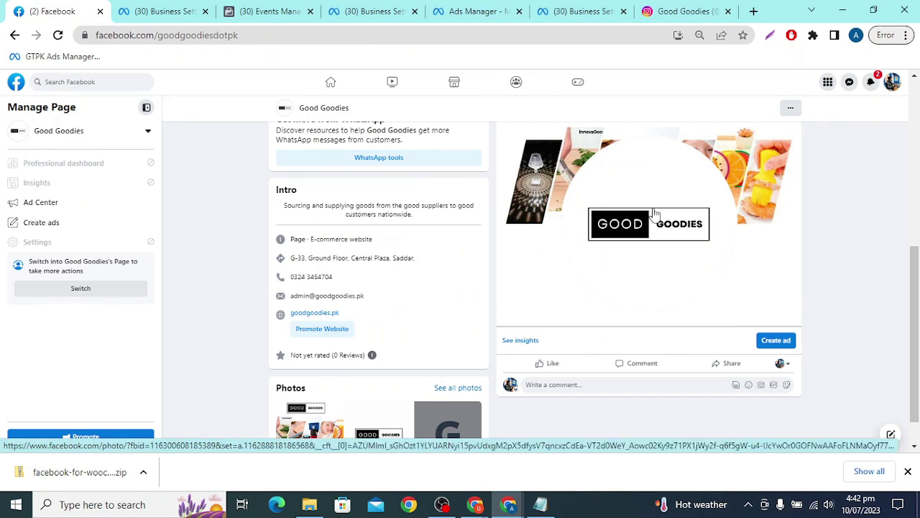
- Review the Pages and ad accounts in the business settings and show who has access to the Good Goodies Dot PK ad account
{"action": "left_click", "coordinate": [269, 11]}
{"action": "left_click", "coordinate": [370, 11]}
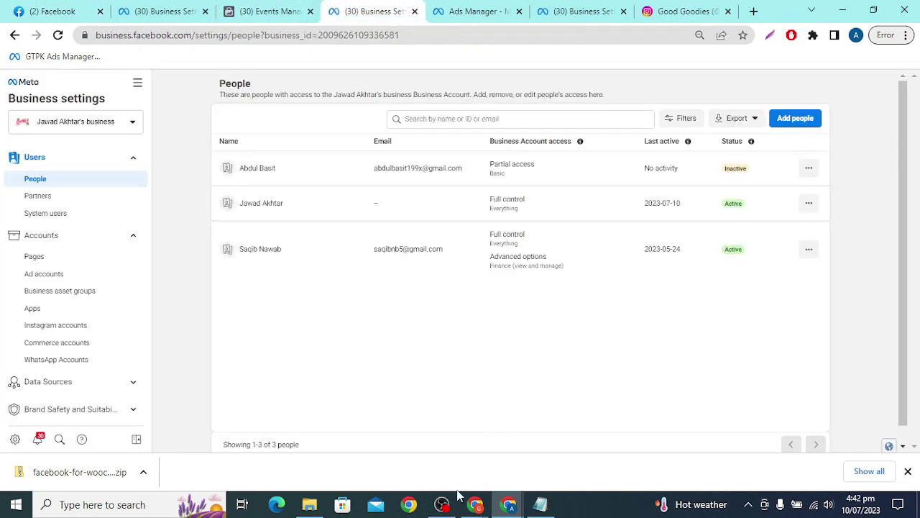
{"action": "left_click", "coordinate": [253, 8]}
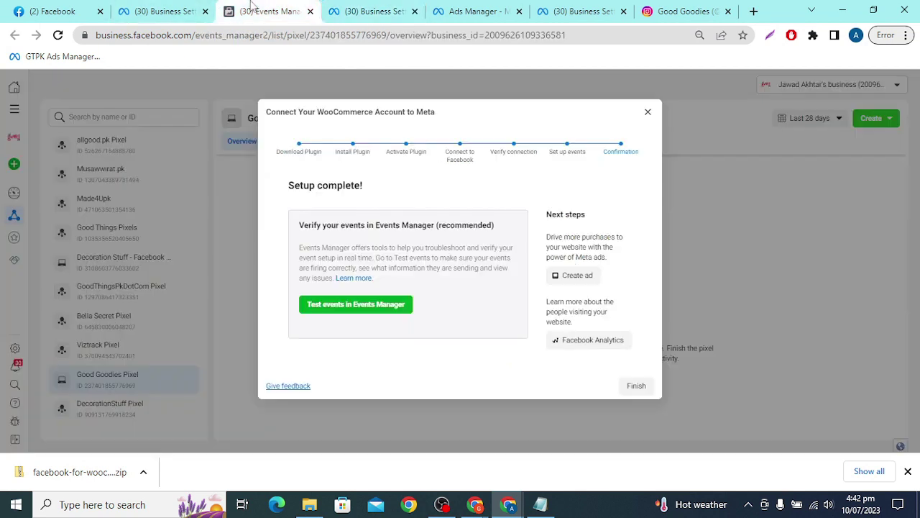
{"action": "left_click", "coordinate": [164, 7]}
{"action": "left_click", "coordinate": [398, 7]}
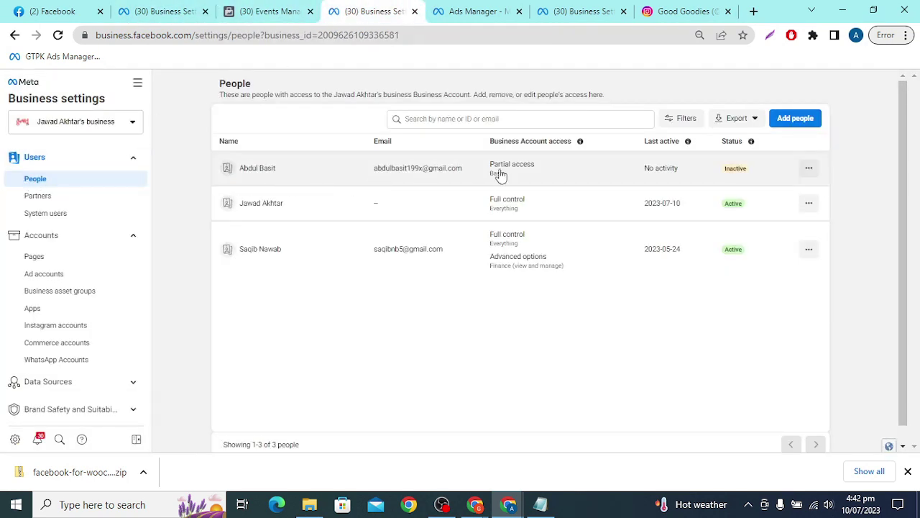
{"action": "left_click", "coordinate": [55, 257]}
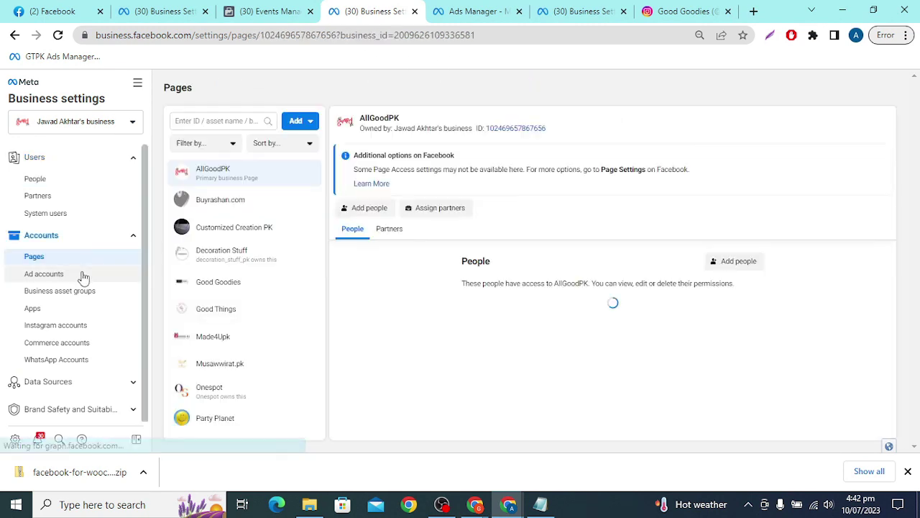
{"action": "left_click", "coordinate": [85, 274]}
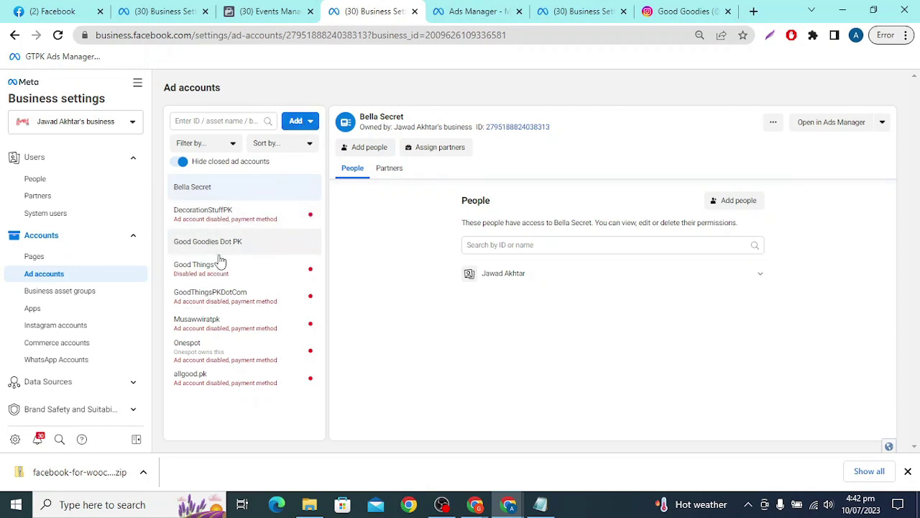
{"action": "scroll", "coordinate": [107, 266], "scroll_direction": "down", "scroll_amount": 1}
{"action": "left_click", "coordinate": [61, 319]}
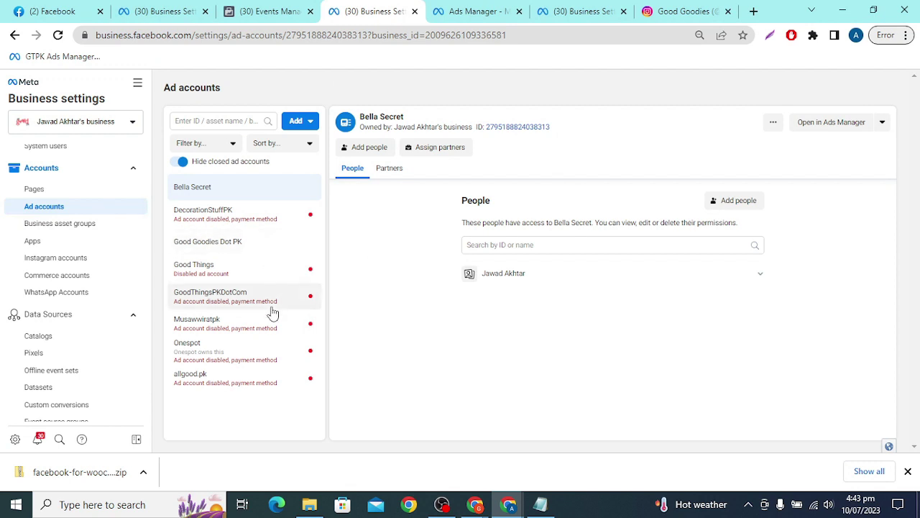
{"action": "left_click", "coordinate": [213, 246]}
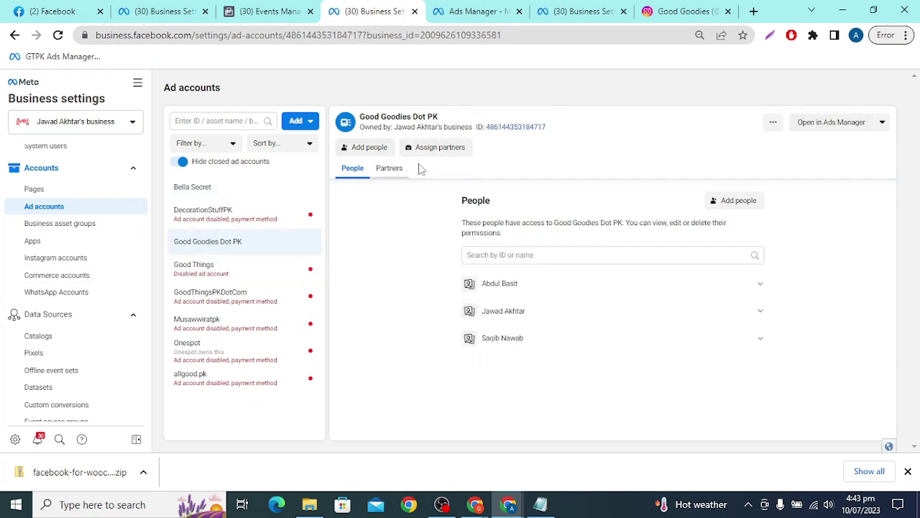
- Examine the connected assets of the Decoration Stuff and Good Goodies pixels in the business settings
{"action": "left_click", "coordinate": [47, 356]}
{"action": "left_click", "coordinate": [431, 252]}
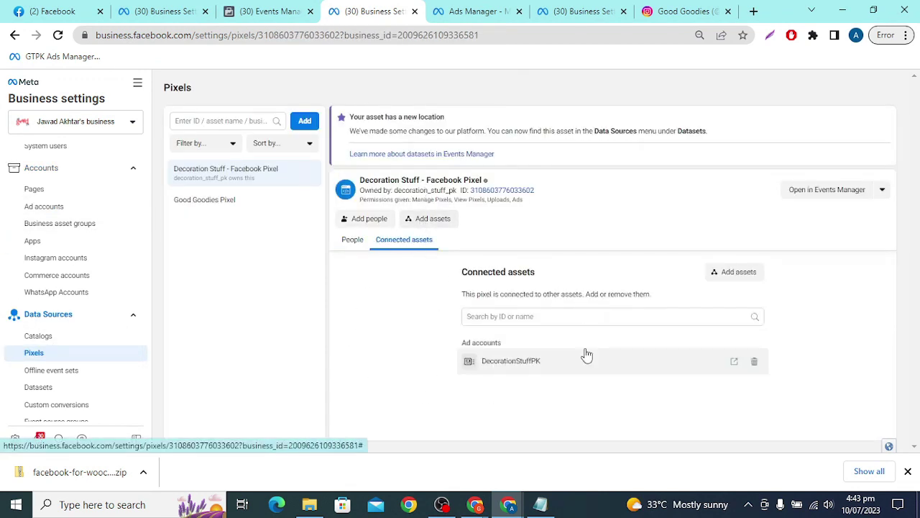
{"action": "left_click", "coordinate": [231, 203]}
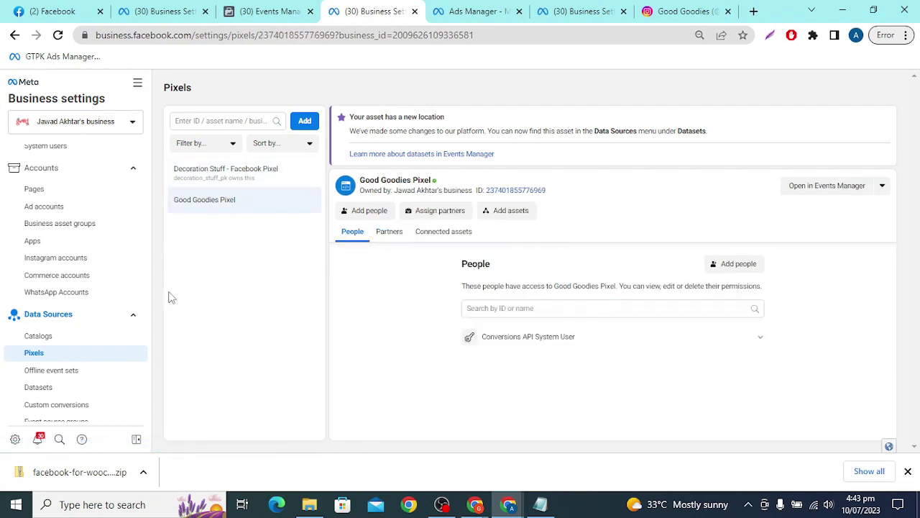
{"action": "left_click", "coordinate": [444, 241]}
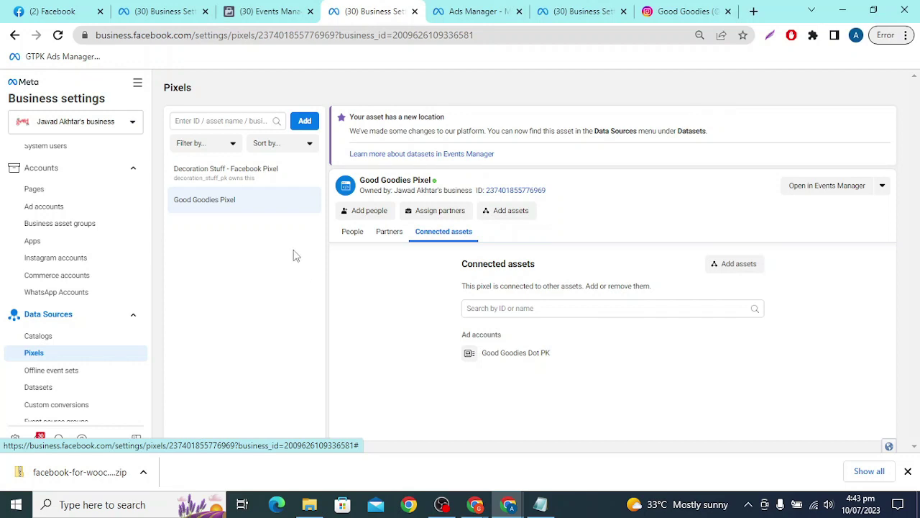
{"action": "left_click", "coordinate": [26, 352]}
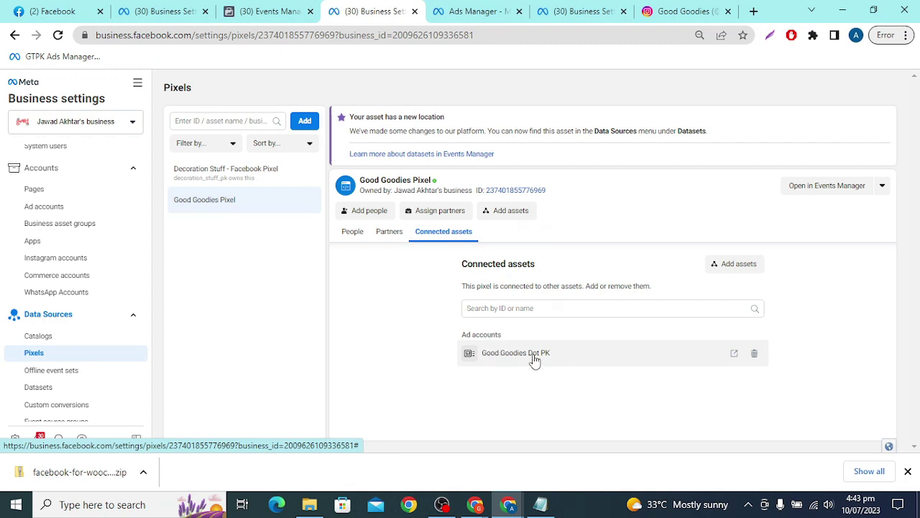
- Review the people with access to the business account and look through the remaining business settings categories
{"action": "scroll", "coordinate": [134, 257], "scroll_direction": "up", "scroll_amount": 2}
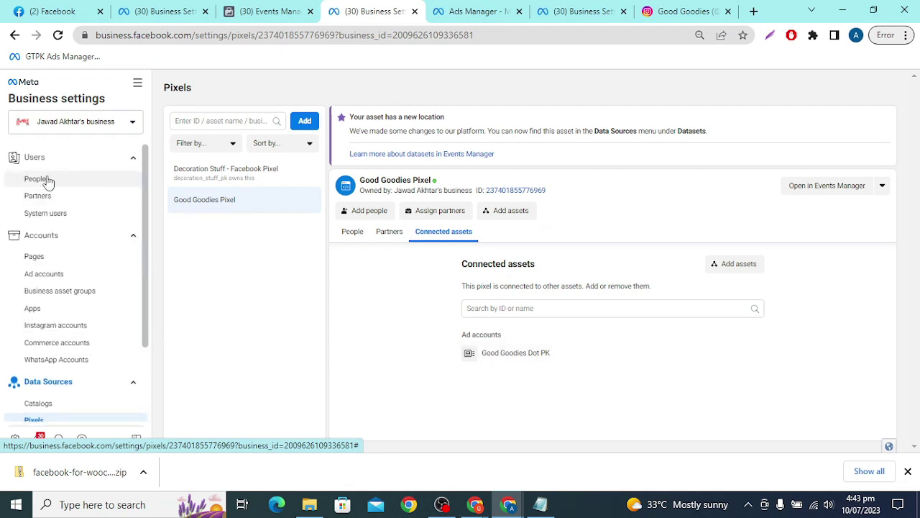
{"action": "left_click", "coordinate": [39, 179]}
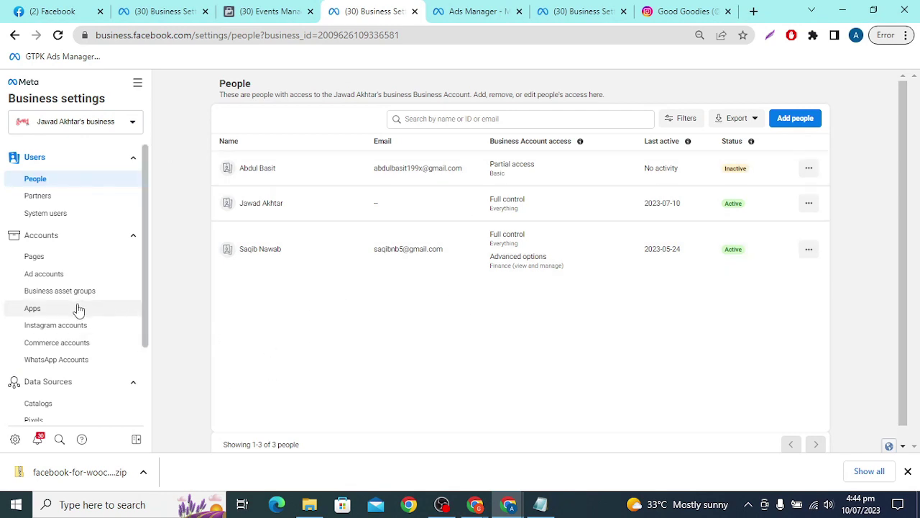
{"action": "scroll", "coordinate": [79, 309], "scroll_direction": "down", "scroll_amount": 4}
{"action": "scroll", "coordinate": [79, 309], "scroll_direction": "up", "scroll_amount": 3}
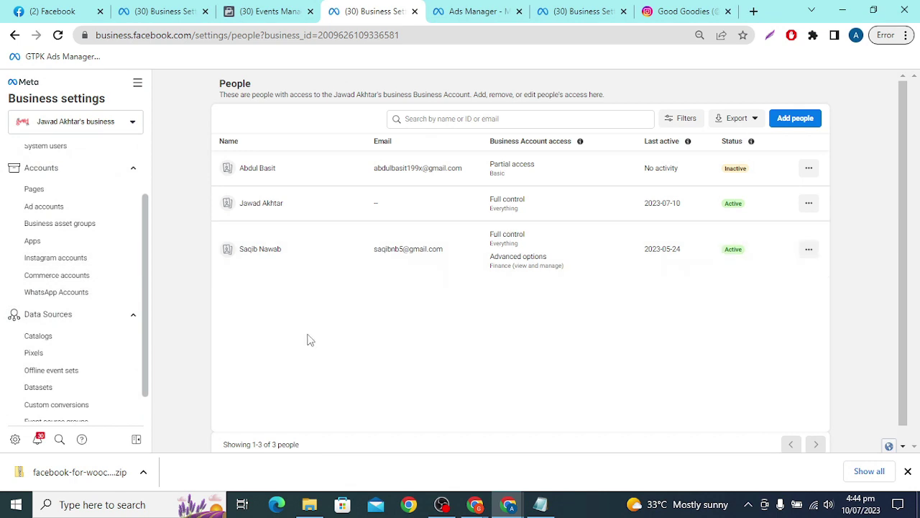
{"action": "scroll", "coordinate": [72, 345], "scroll_direction": "down", "scroll_amount": 4}
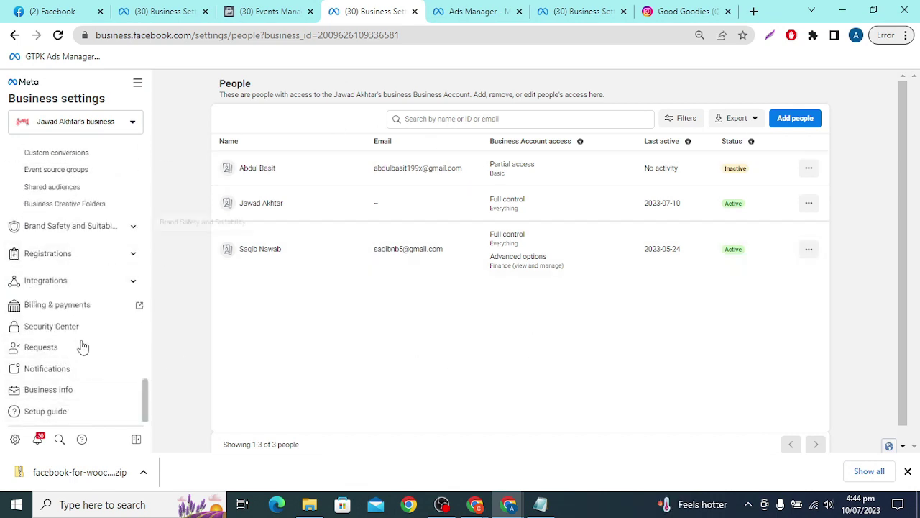
{"action": "scroll", "coordinate": [124, 291], "scroll_direction": "up", "scroll_amount": 3}
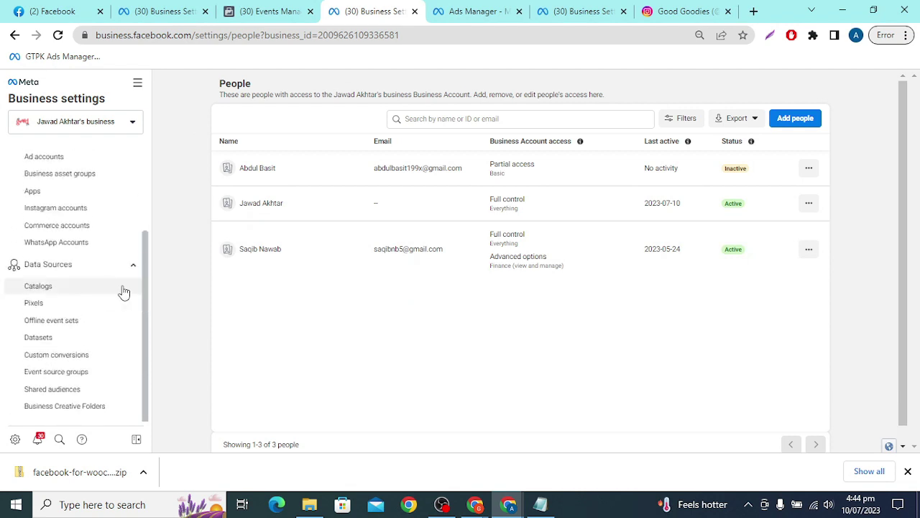
{"action": "left_click", "coordinate": [287, 12]}
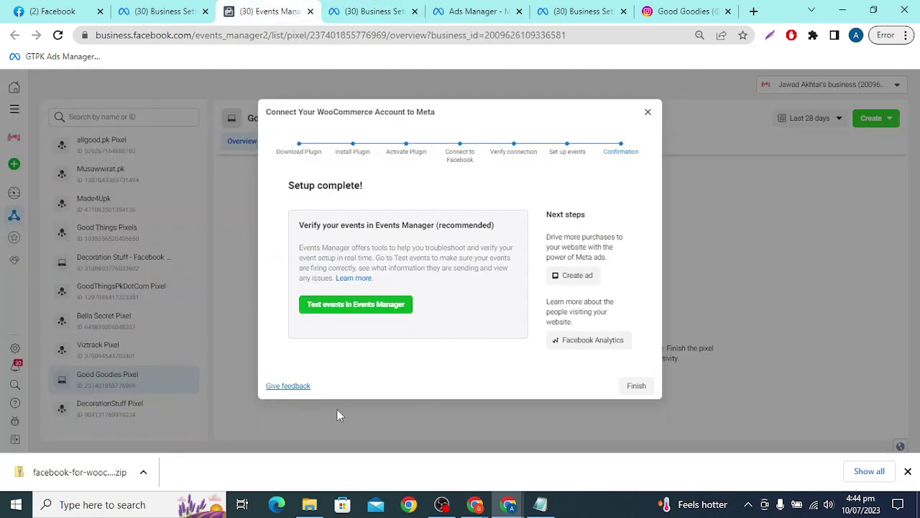
{"action": "left_click", "coordinate": [374, 11]}
{"action": "left_click", "coordinate": [474, 11]}
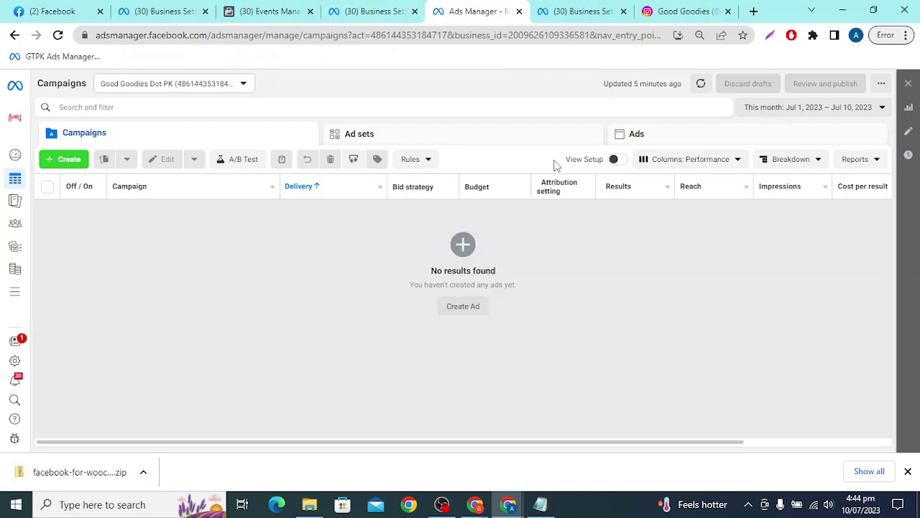
{"action": "key", "text": "ctrl+Page_Up"}
{"action": "key", "text": "ctrl+Page_Up"}
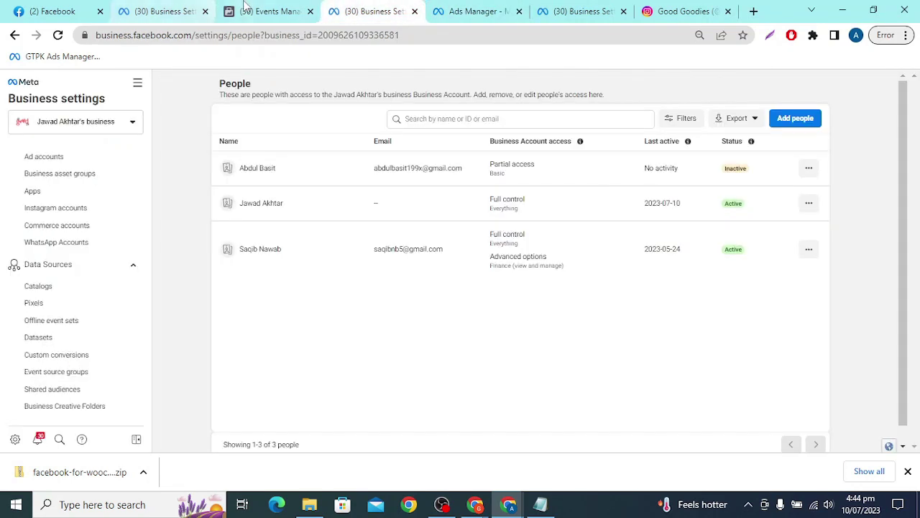
{"action": "key", "text": "ctrl+Page_Down"}
{"action": "key", "text": "ctrl+Page_Down"}
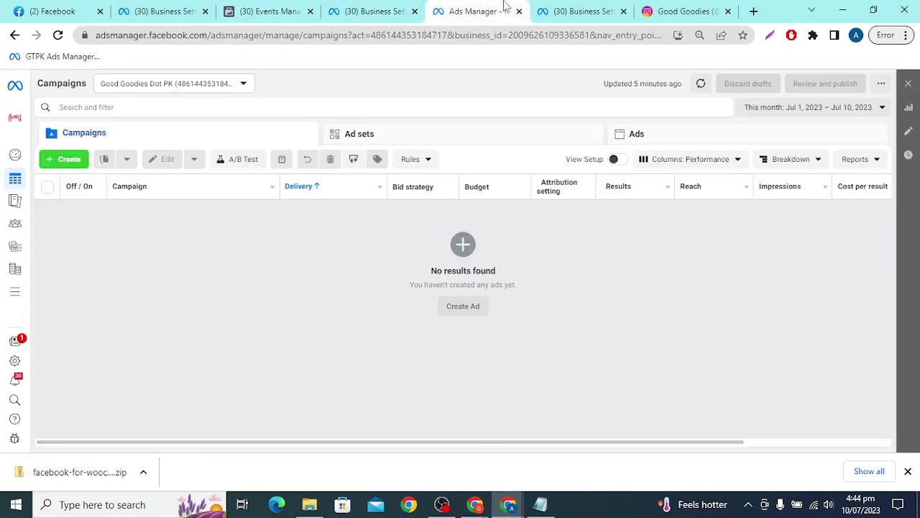
{"action": "key", "text": "ctrl+Page_Up"}
{"action": "key", "text": "ctrl+Page_Up"}
{"action": "key", "text": "ctrl+Page_Up"}
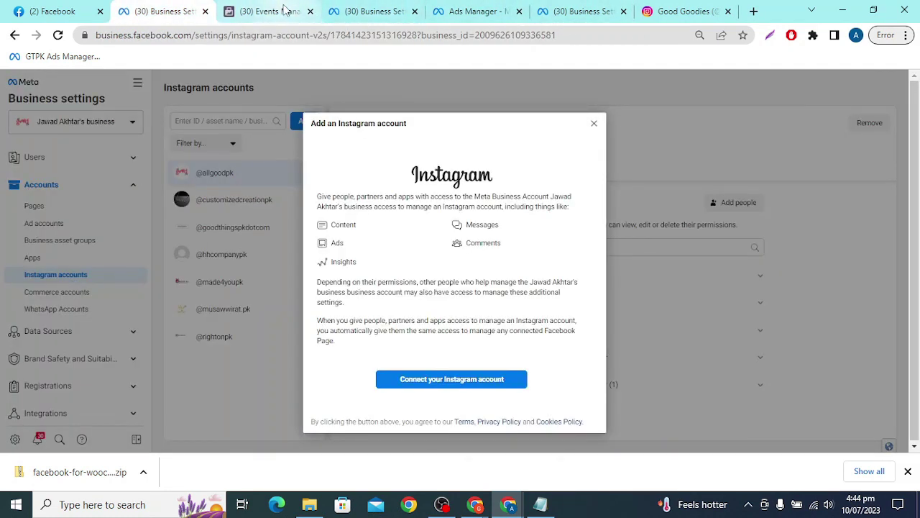
{"action": "key", "text": "ctrl+Page_Down"}
{"action": "key", "text": "ctrl+Page_Down"}
{"action": "key", "text": "ctrl+Page_Down"}
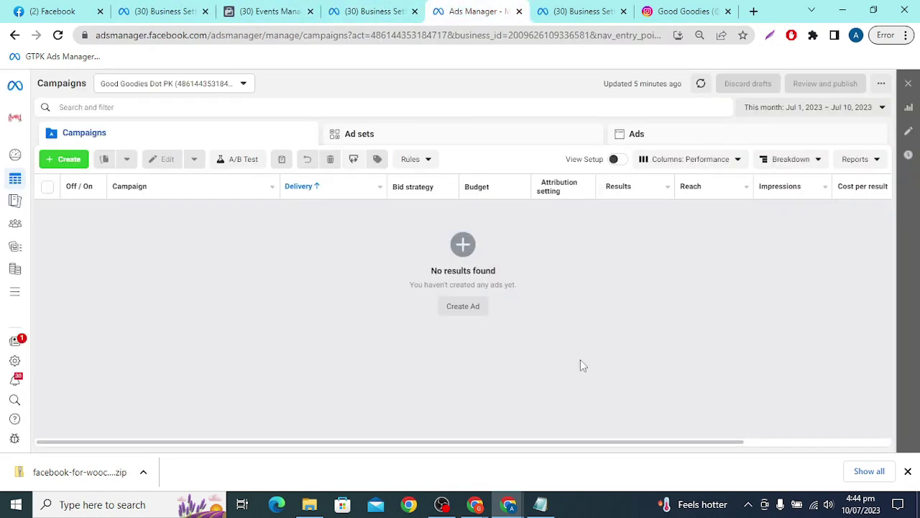
{"action": "mouse_move", "coordinate": [446, 508]}
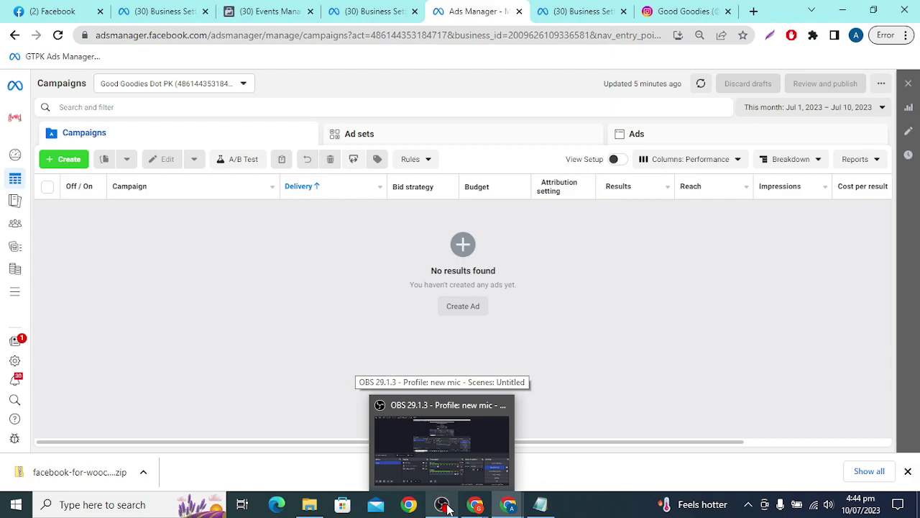
{"action": "left_click", "coordinate": [446, 508]}
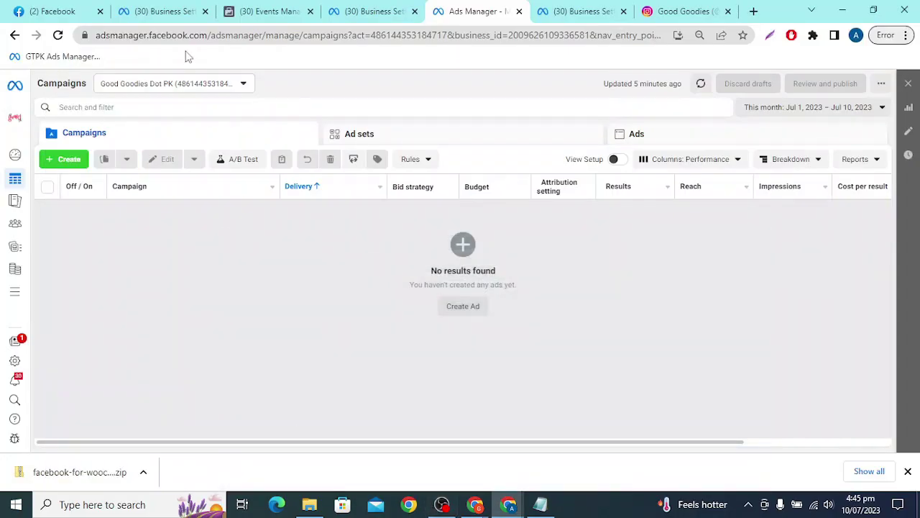
{"action": "left_click", "coordinate": [261, 9]}
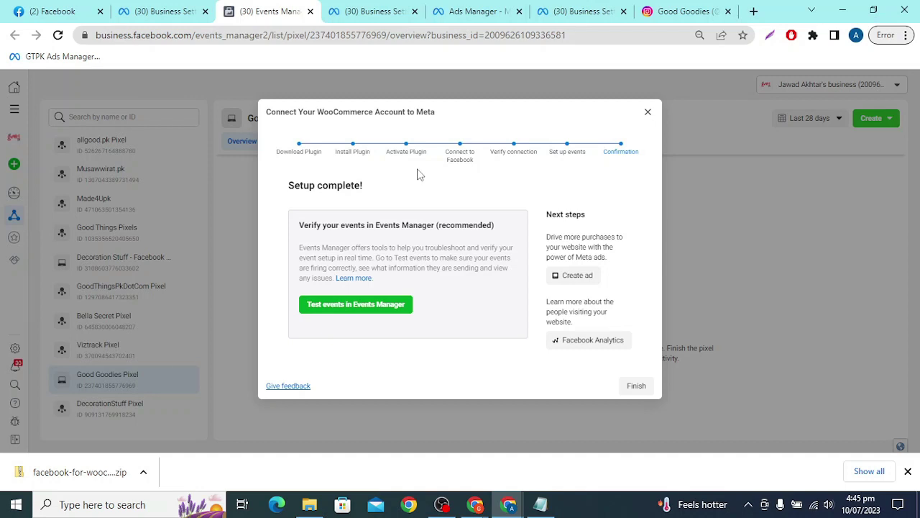
{"action": "left_click", "coordinate": [441, 506]}
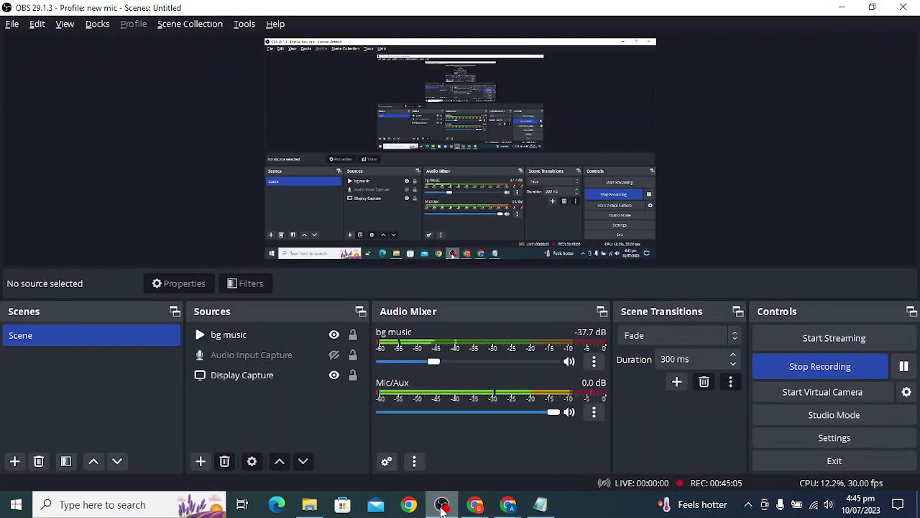